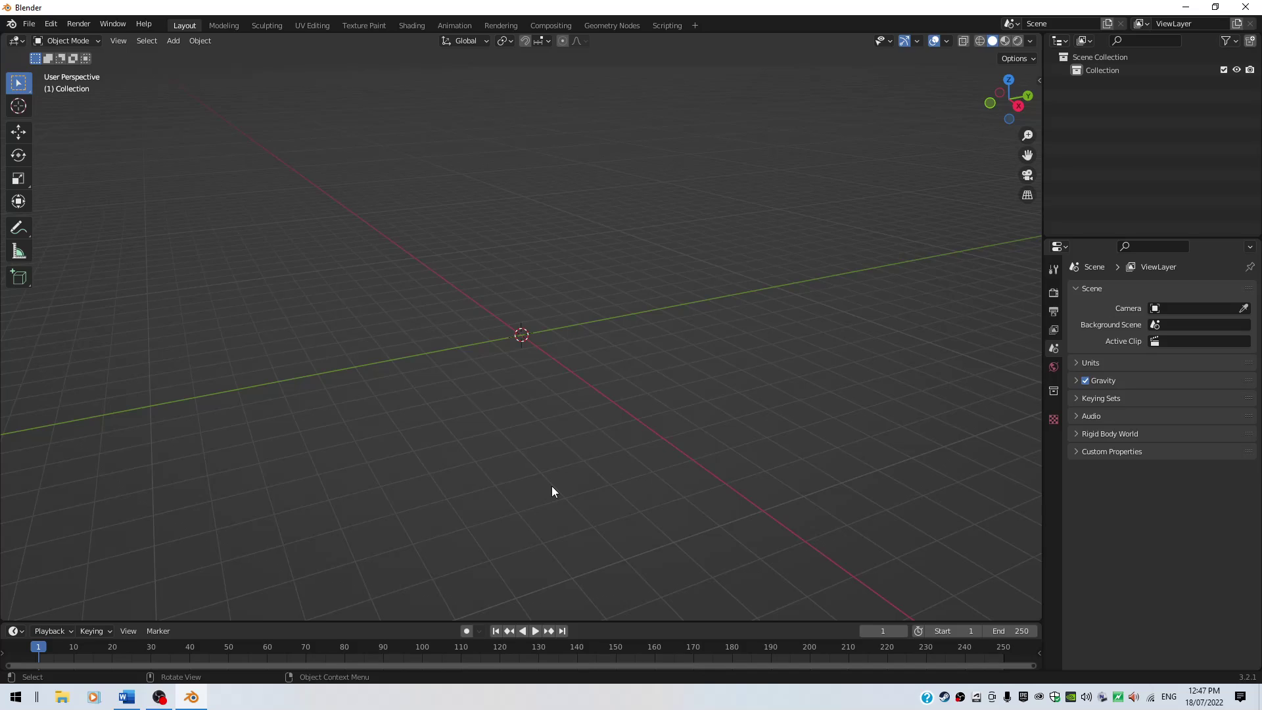
In front view, add a path curve at the world origin and rotate it 90° about the X axis
key(shift)
key(KP_1)
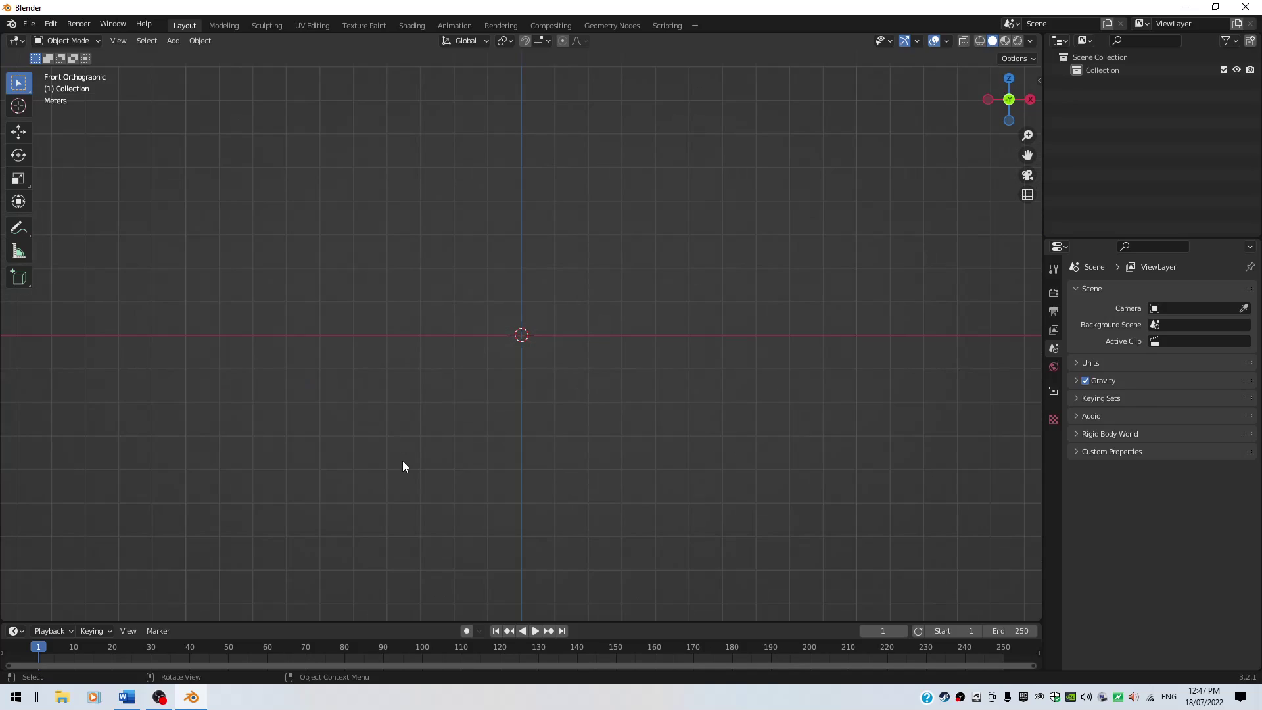
key(shift)
key(shift+a)
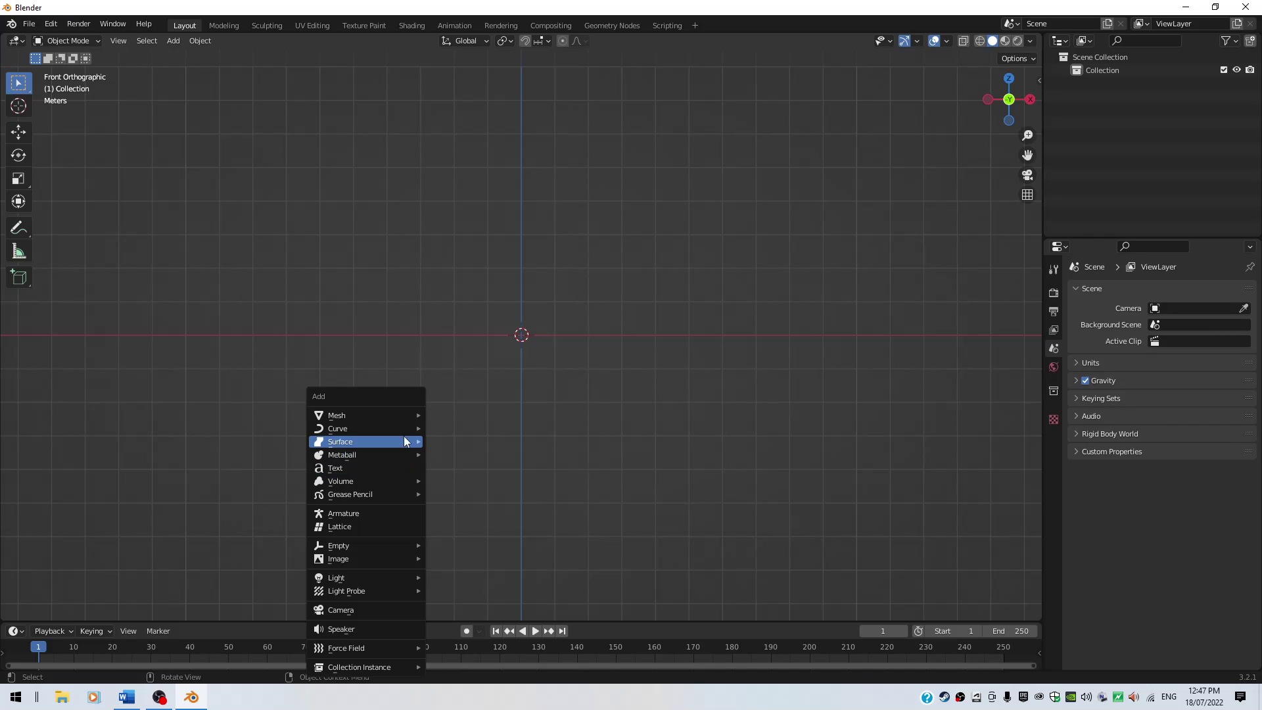
mouse_move(403, 431)
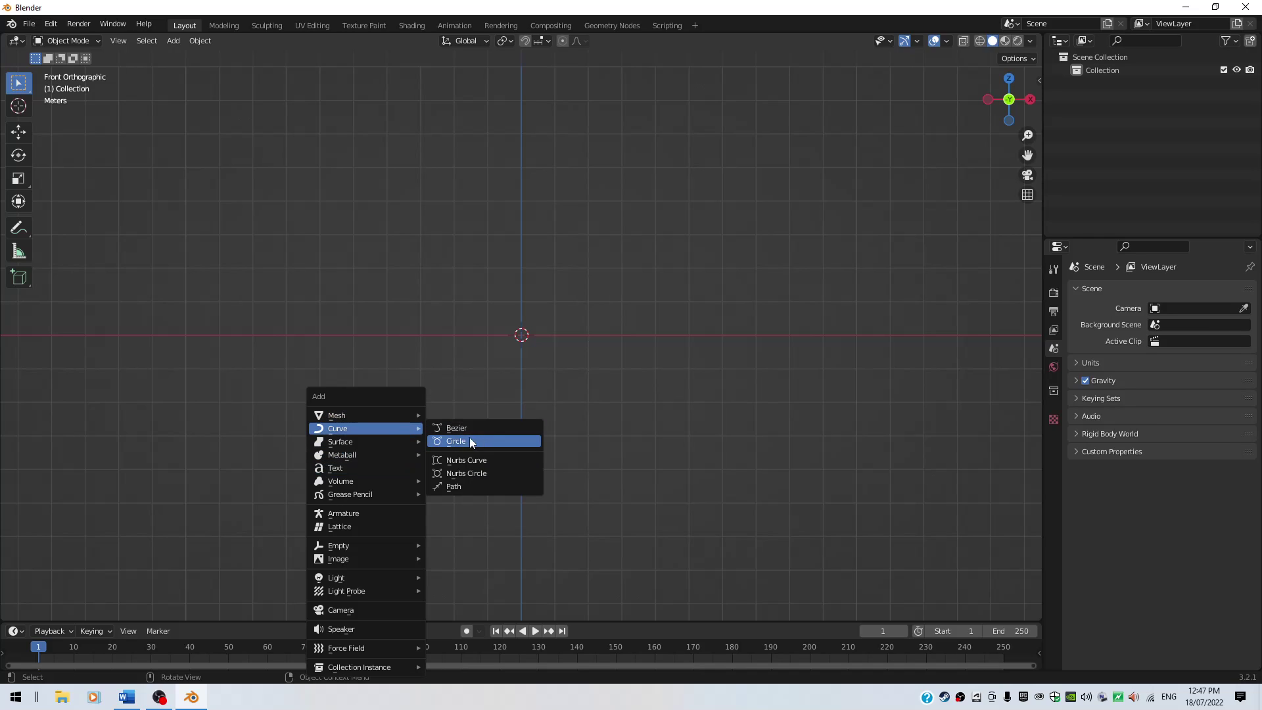
click(475, 487)
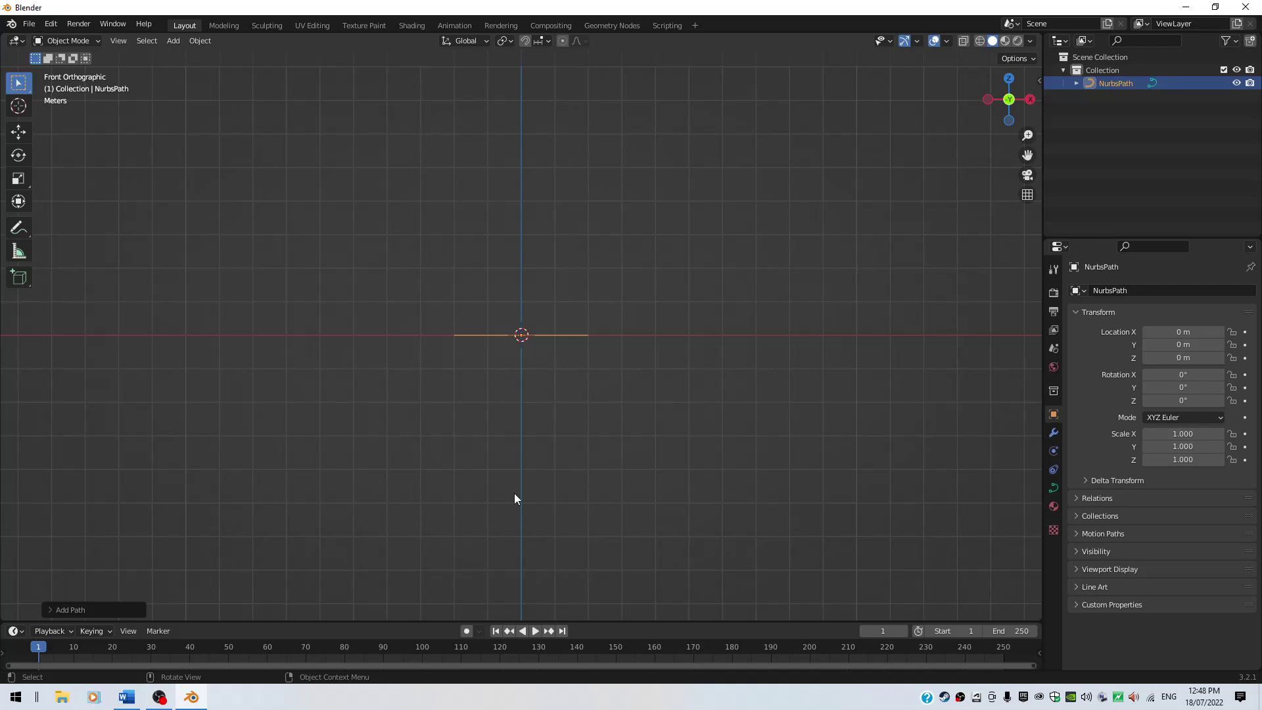
text(rx90)
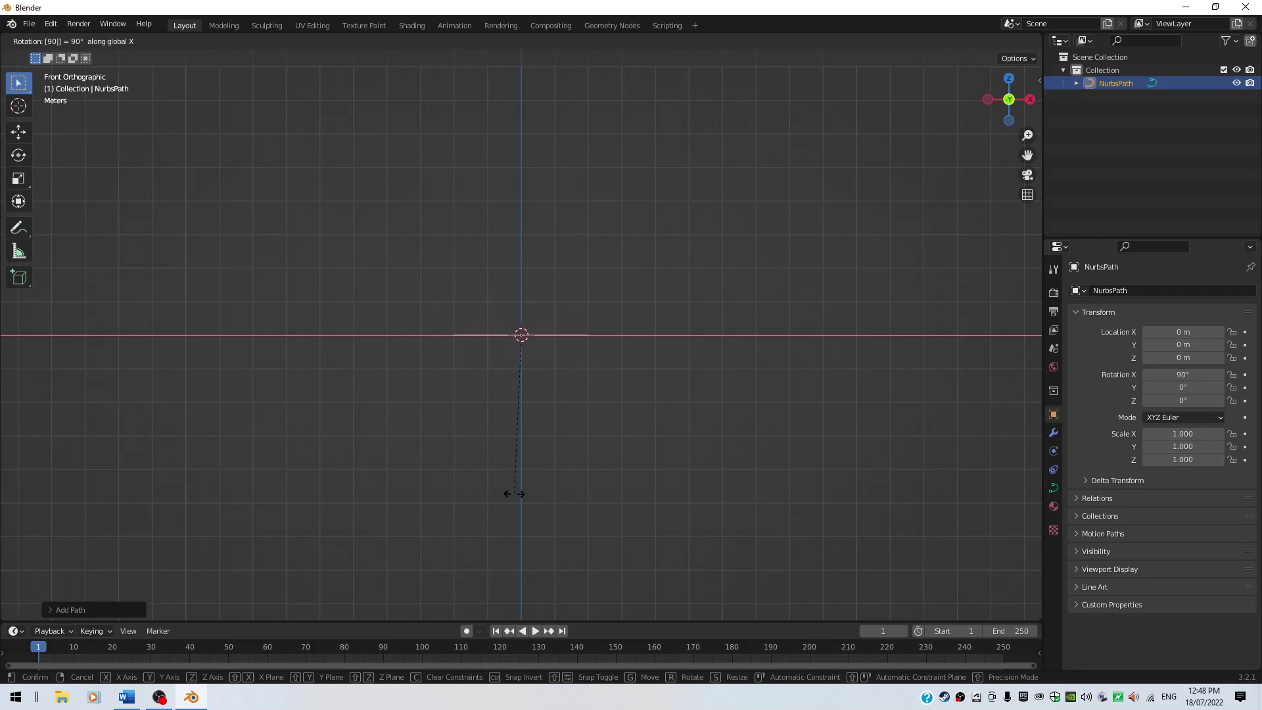
key(Return)
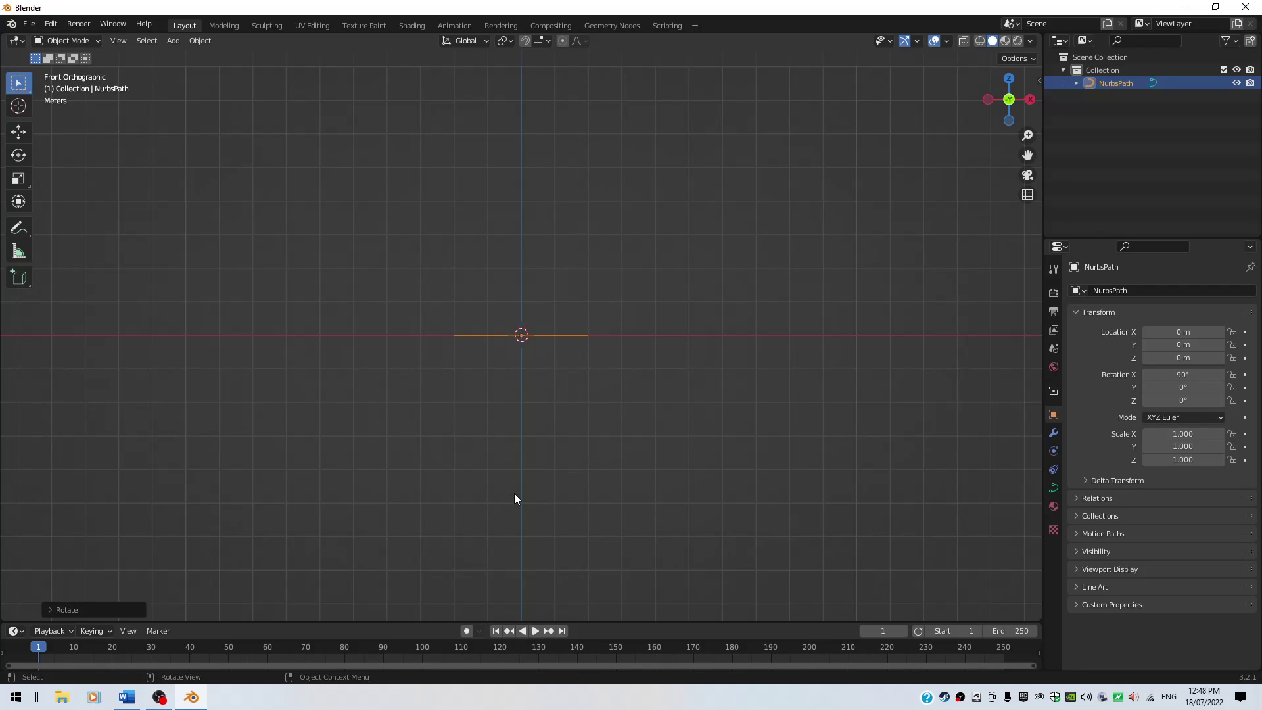
In front view, edit the path by moving its right end point down and outward and its left end point up and outward
middle_drag(514, 494, 682, 483)
key(Tab)
key(KP_1)
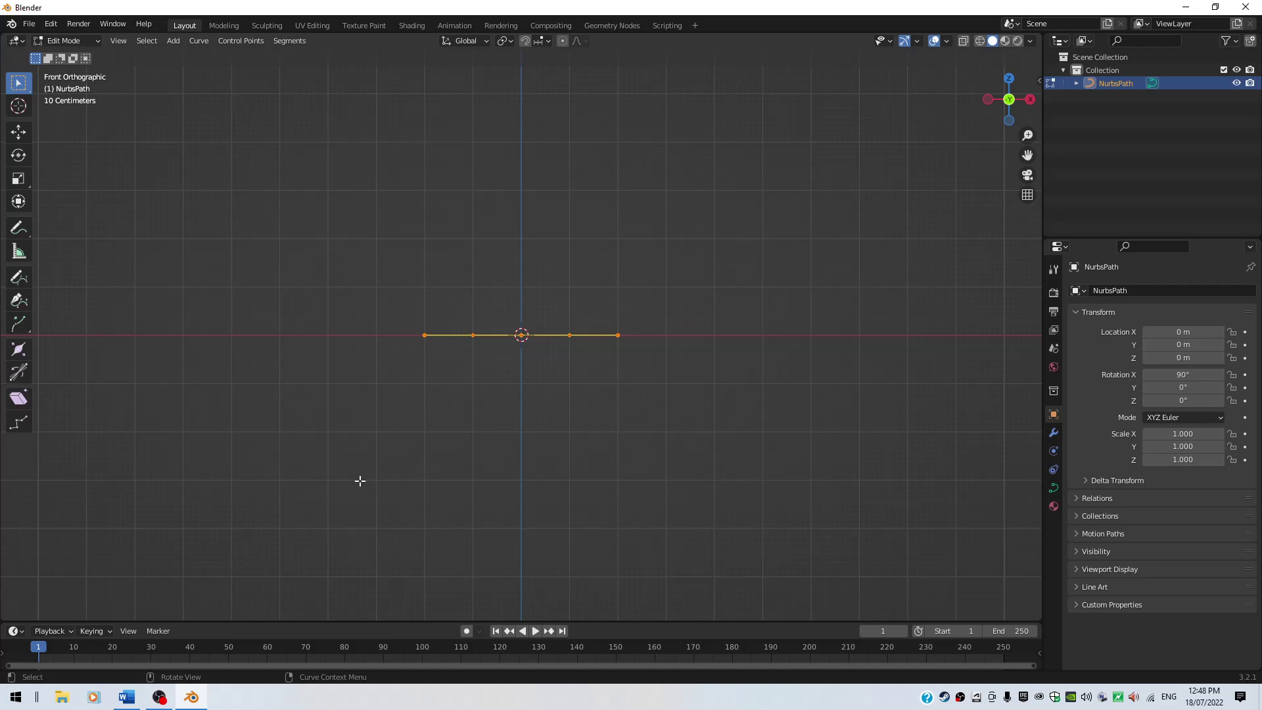
key(Tab)
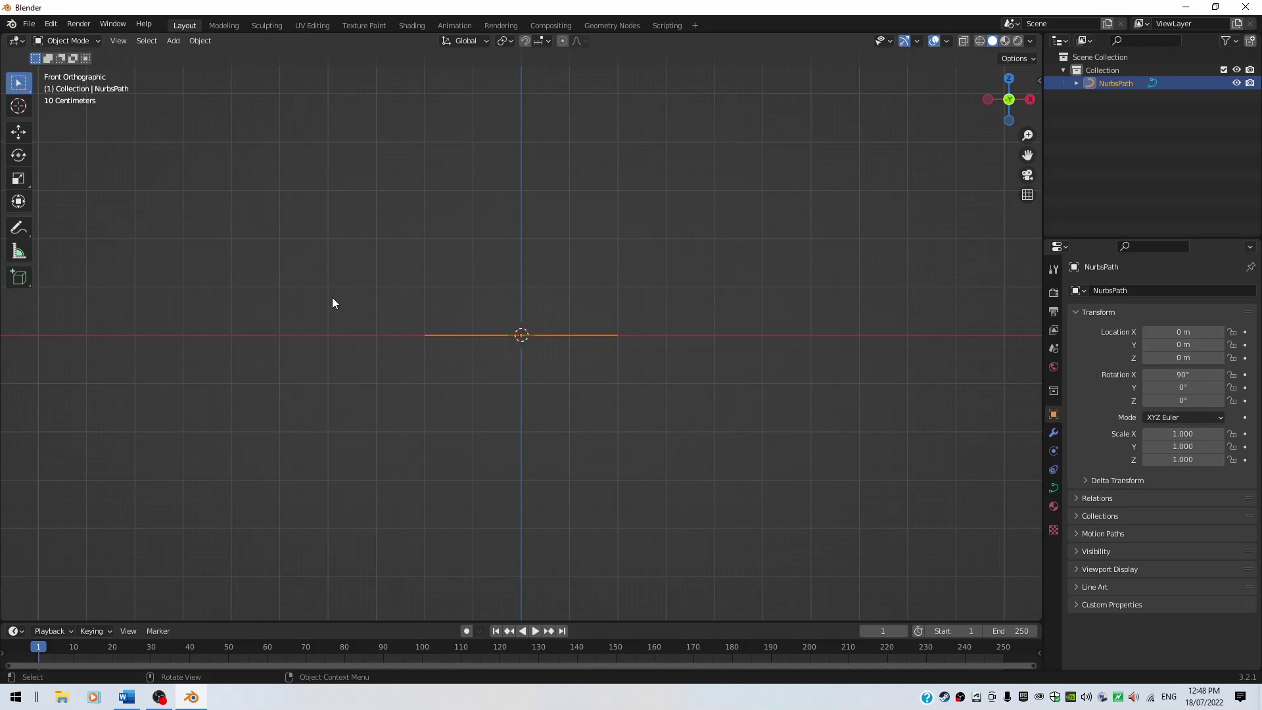
key(Tab)
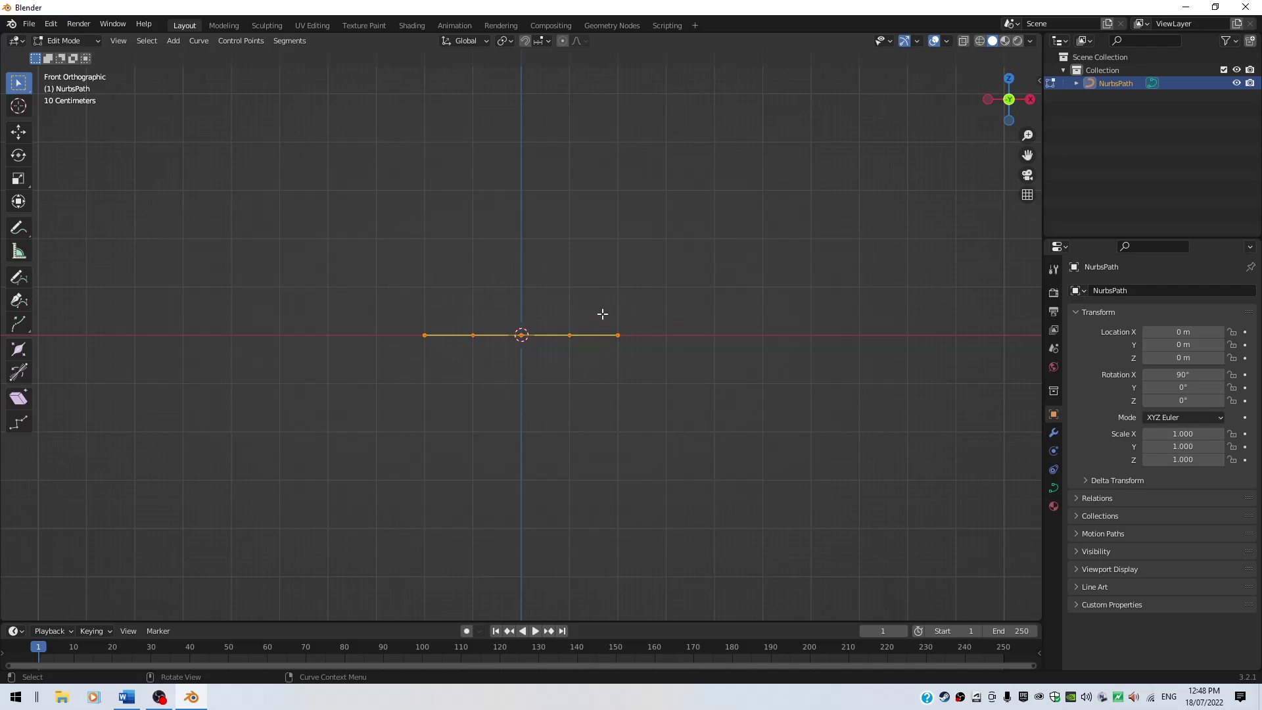
drag(603, 314, 640, 374)
key(g)
click(664, 470)
drag(404, 307, 439, 371)
key(g)
click(389, 278)
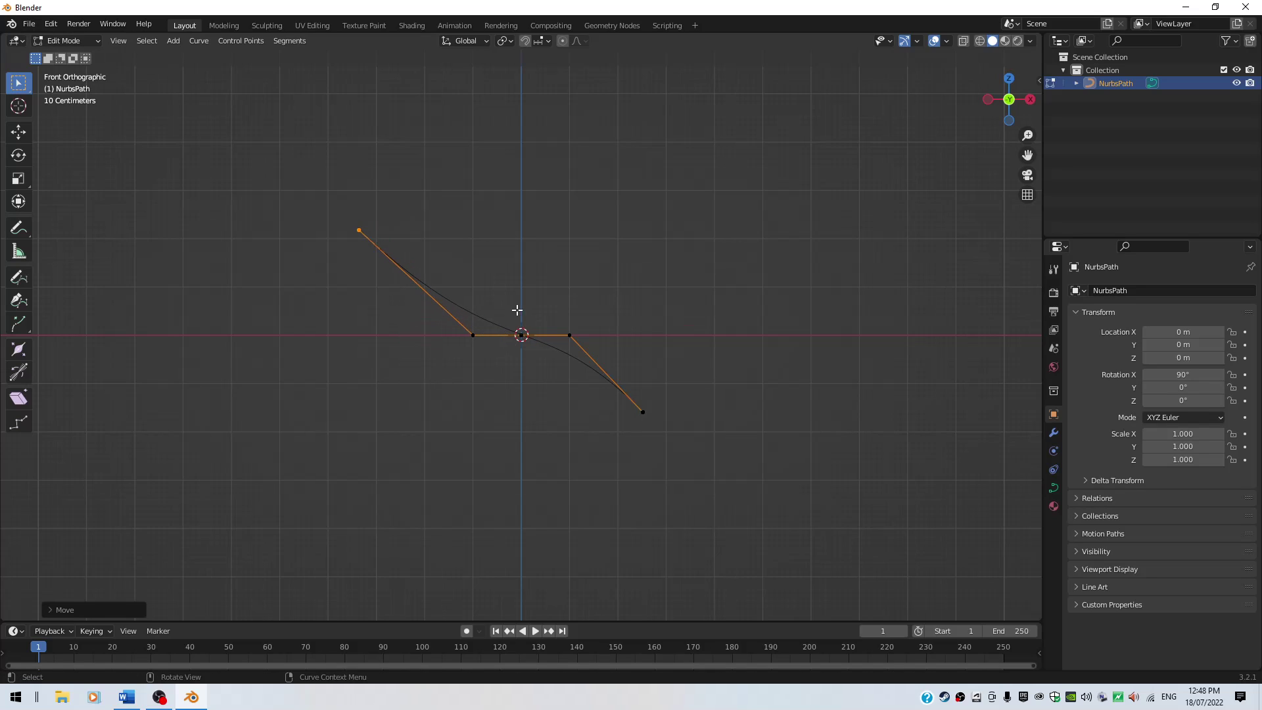
Move the path's middle control point up and to the right in front view
click(522, 335)
key(g)
click(577, 256)
In top view, move the path's left end point toward positive Y and the neighbouring control point toward negative Y
key(KP_7)
drag(344, 321, 374, 366)
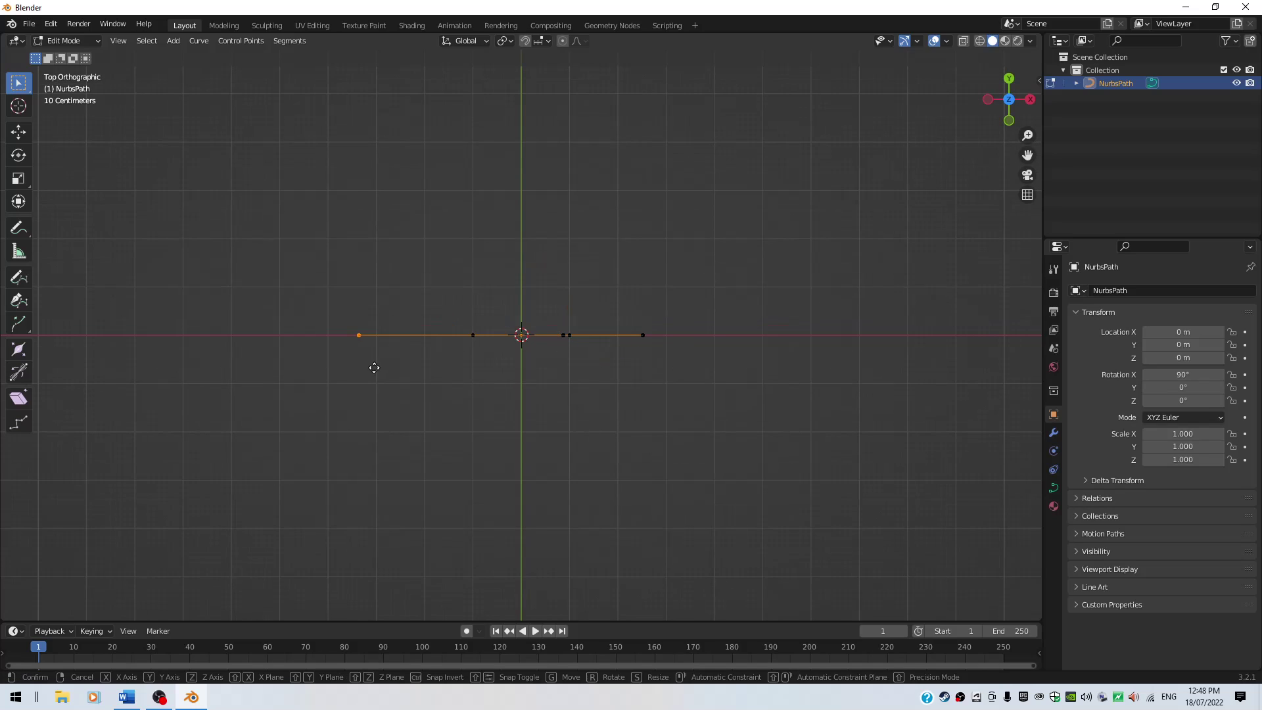
key(g)
click(394, 256)
click(473, 335)
key(g)
click(394, 484)
Move the path's third and fourth control points toward negative Y in top view, placing the third one farther out
drag(546, 326, 550, 405)
key(g)
click(549, 409)
drag(506, 360, 554, 399)
key(g)
click(571, 459)
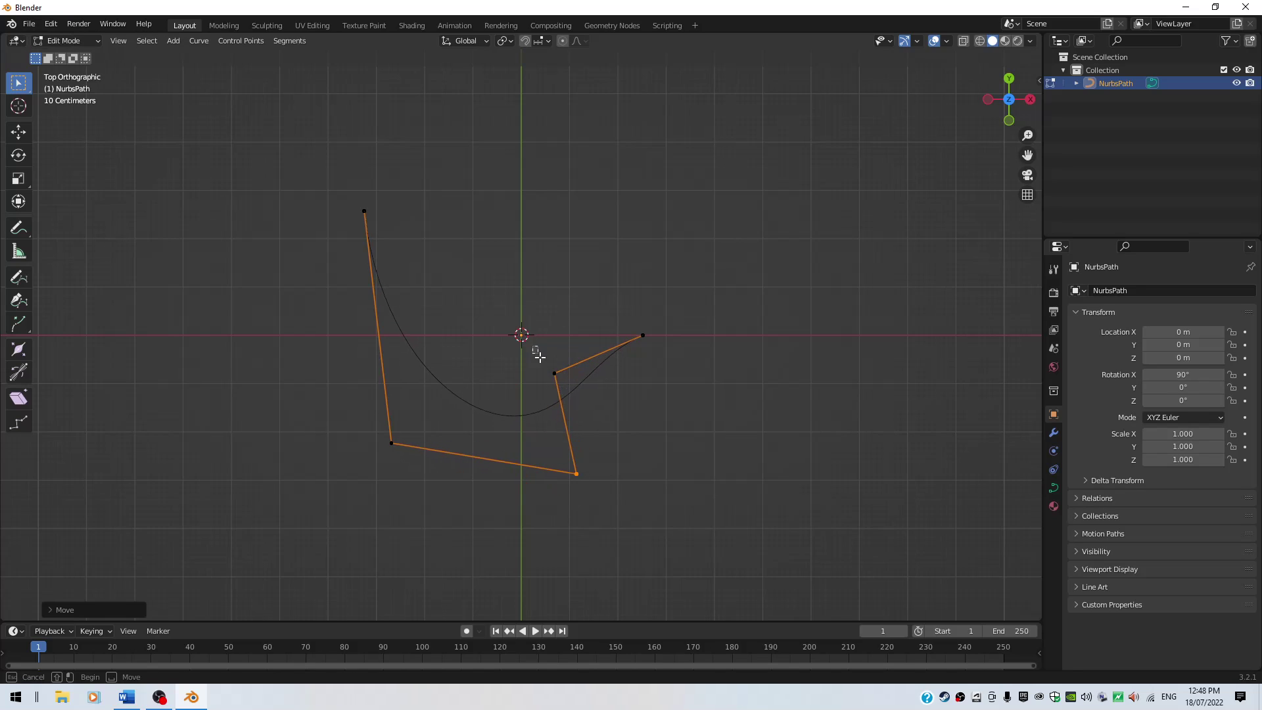
Move the fourth control point outward along positive X and the right end point toward positive Y, then leave edit mode
drag(534, 346, 578, 401)
key(g)
click(730, 421)
drag(595, 326, 668, 361)
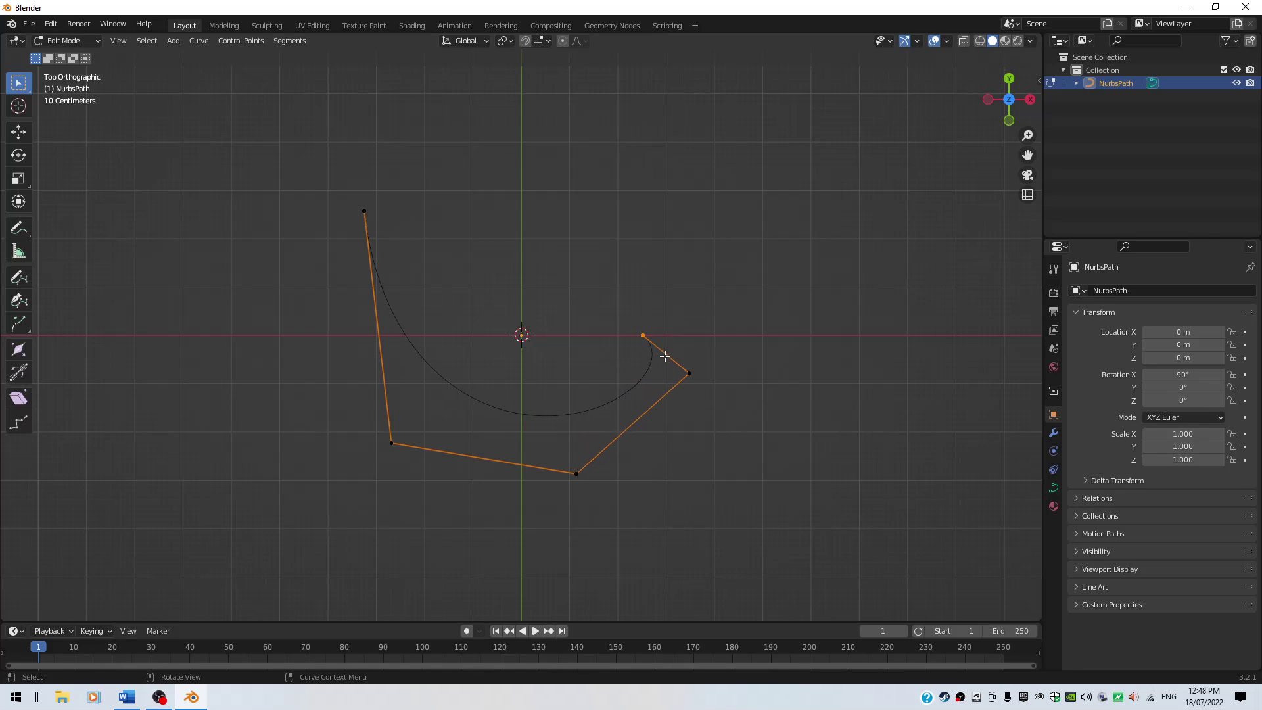
key(g)
click(659, 229)
middle_drag(776, 417, 756, 382)
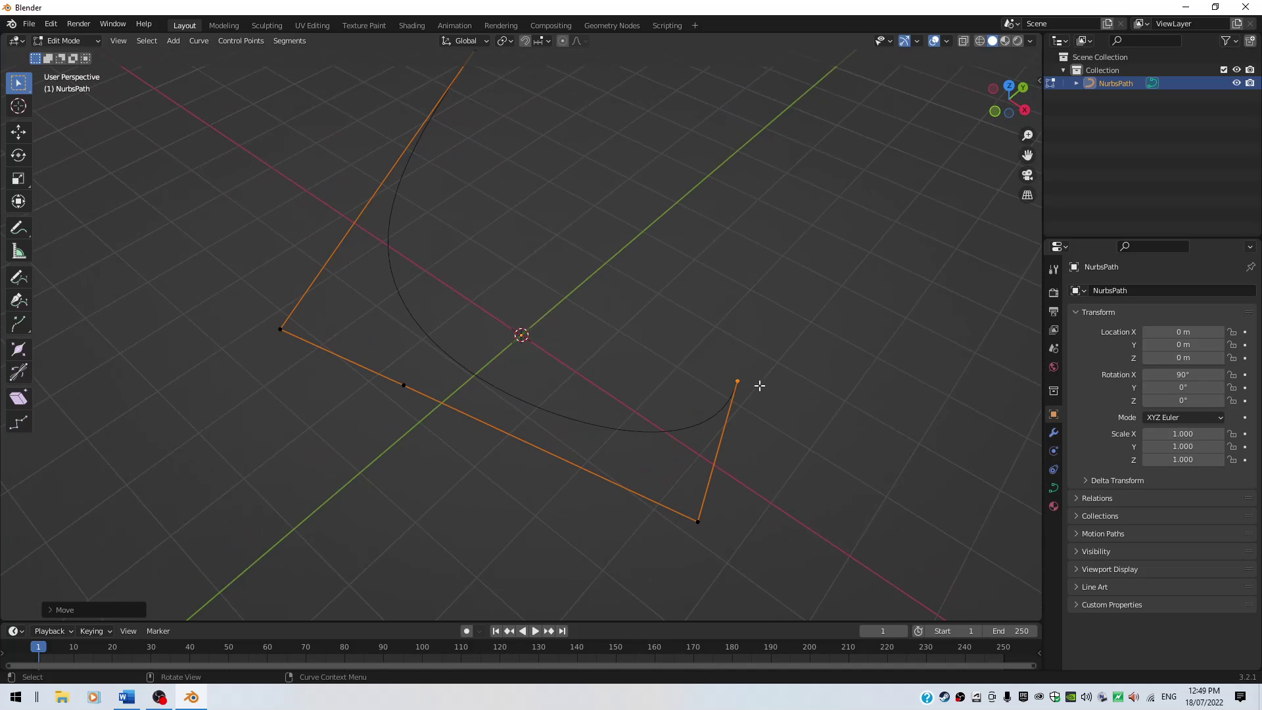
middle_drag(711, 288, 710, 338)
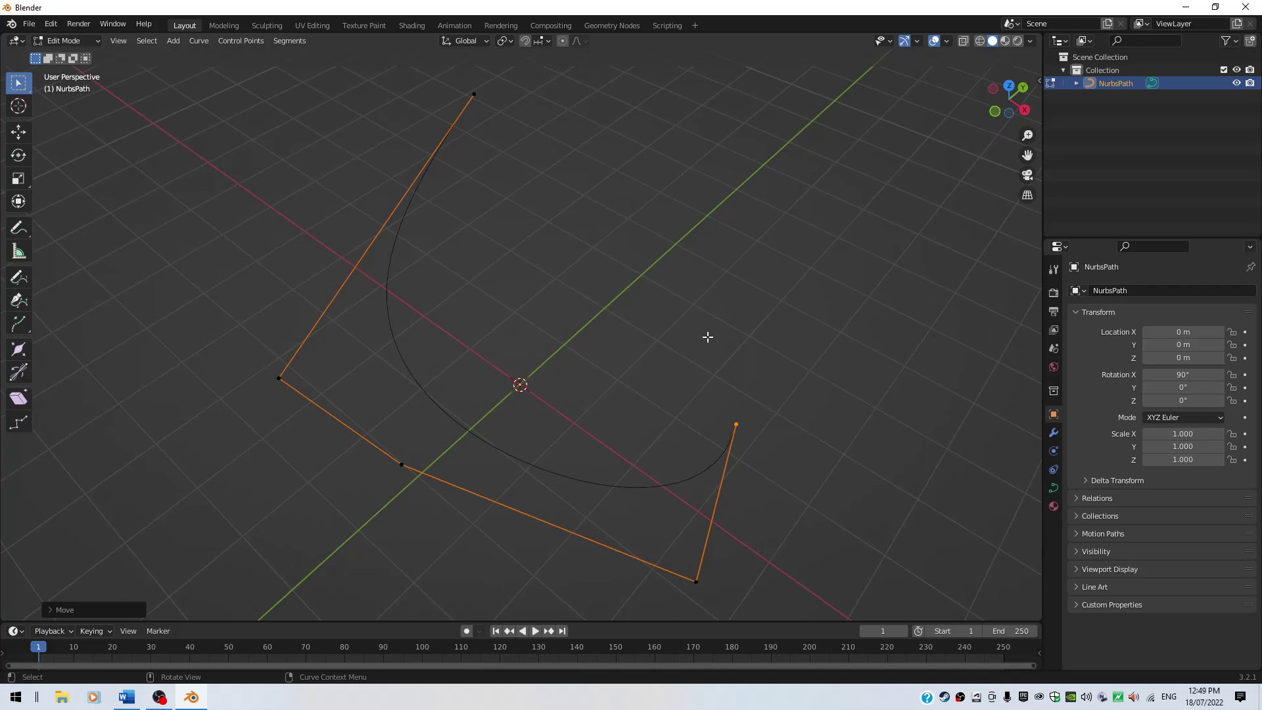
key(Tab)
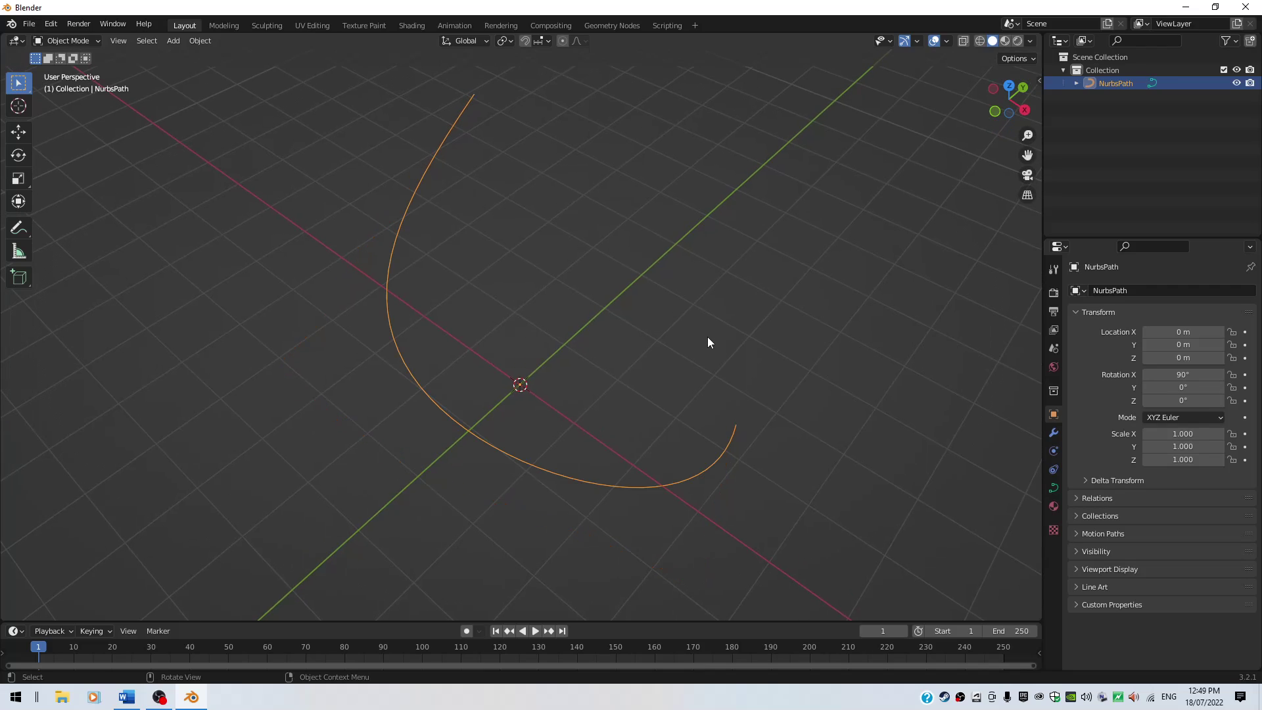
Turn on the Normals overlay for curve editing, lengthen the displayed normals, inspect the path and return to object mode
click(946, 41)
key(Tab)
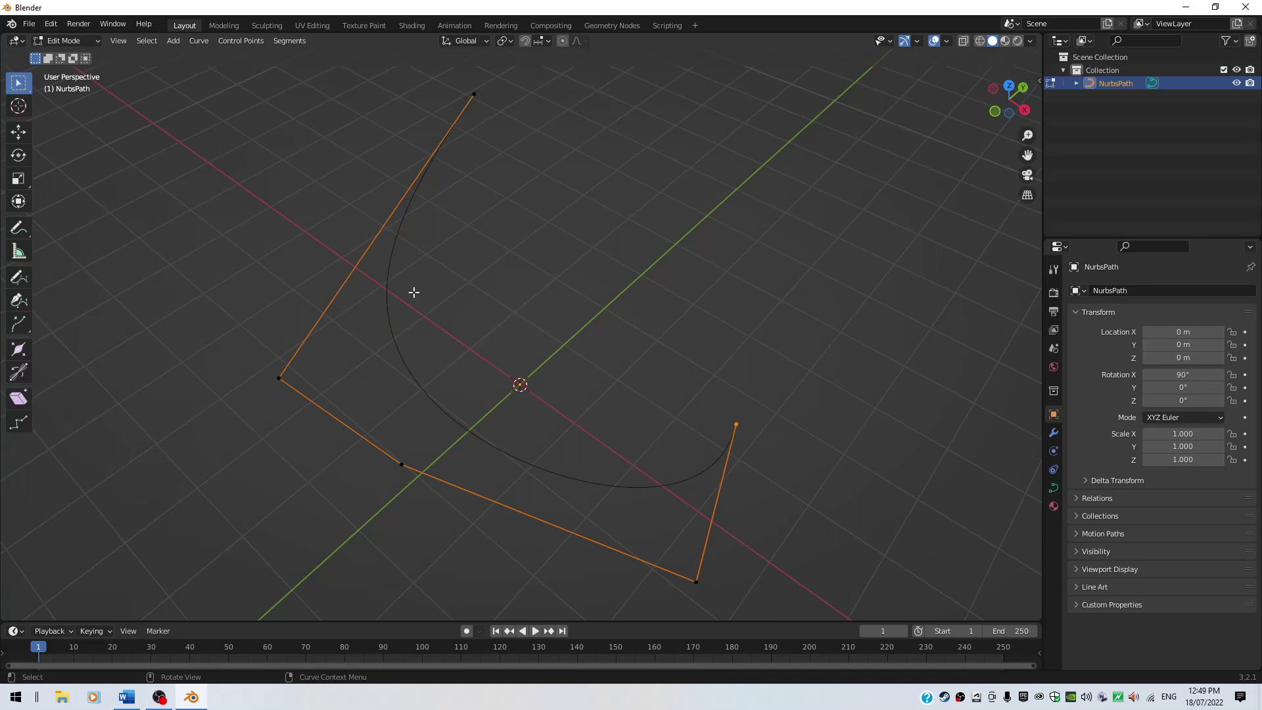
click(949, 43)
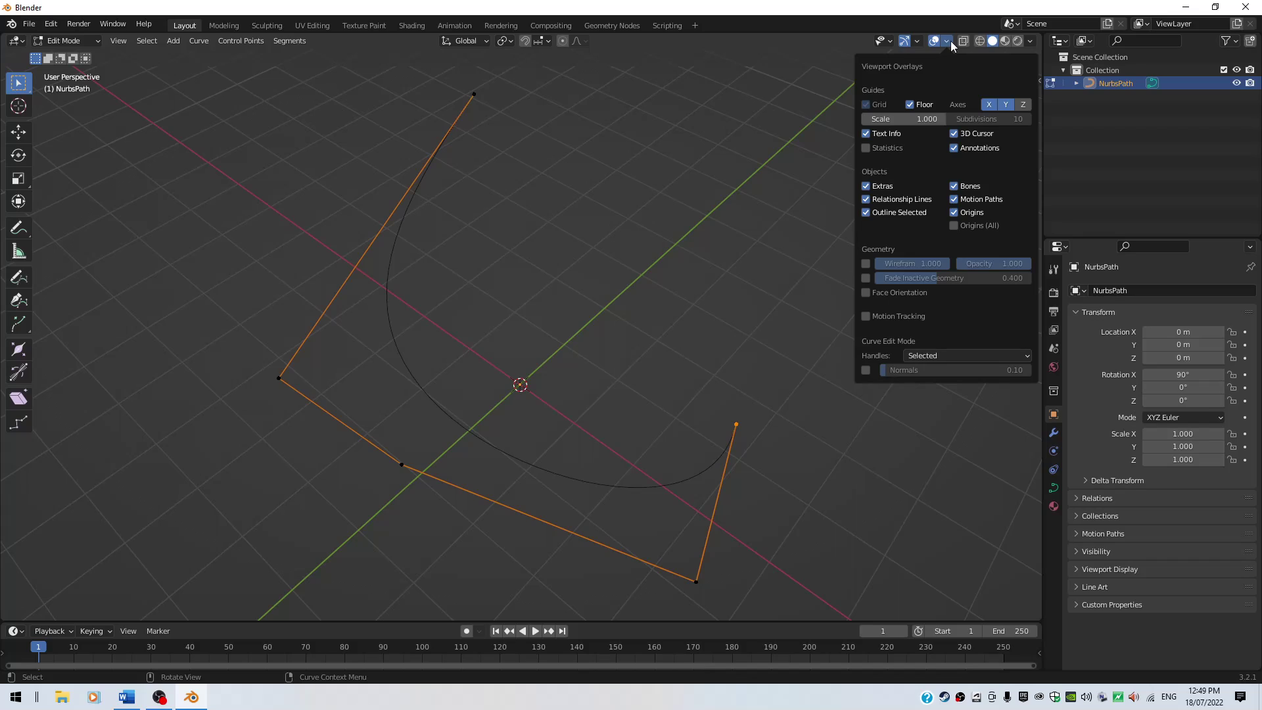
click(865, 370)
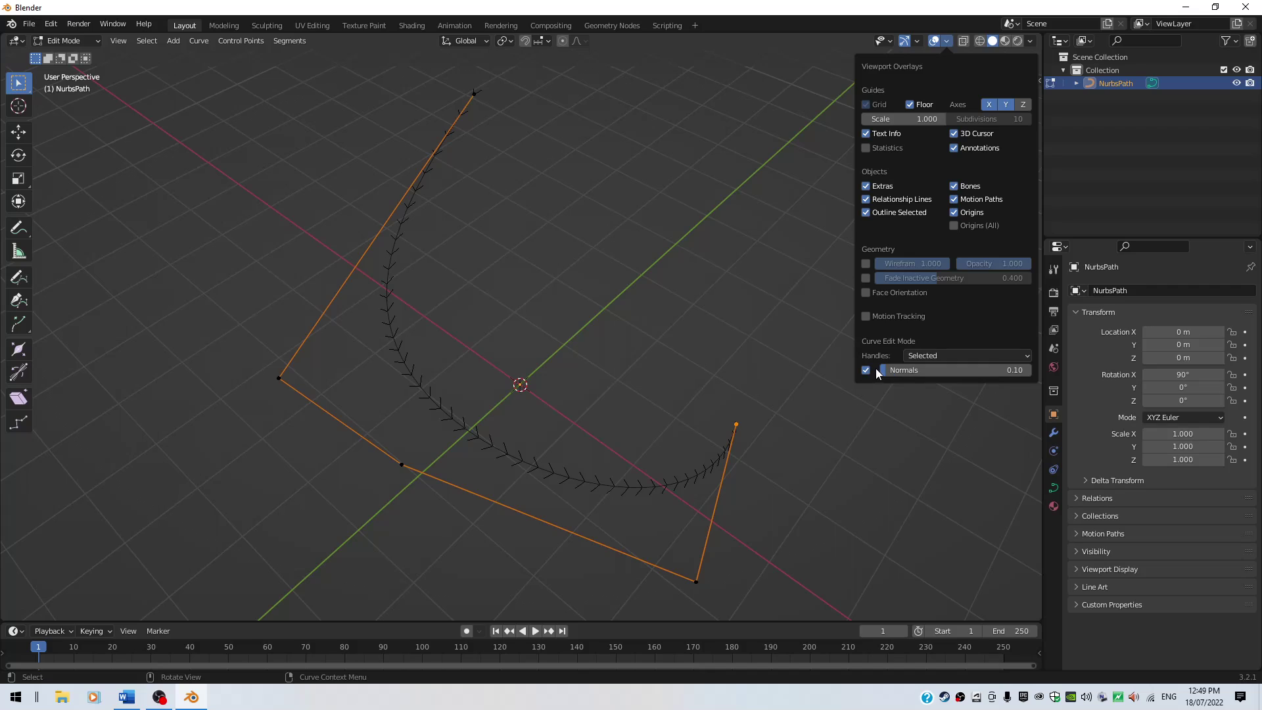
mouse_move(884, 370)
mouse_down()
mouse_move(942, 370)
mouse_move(889, 370)
mouse_up()
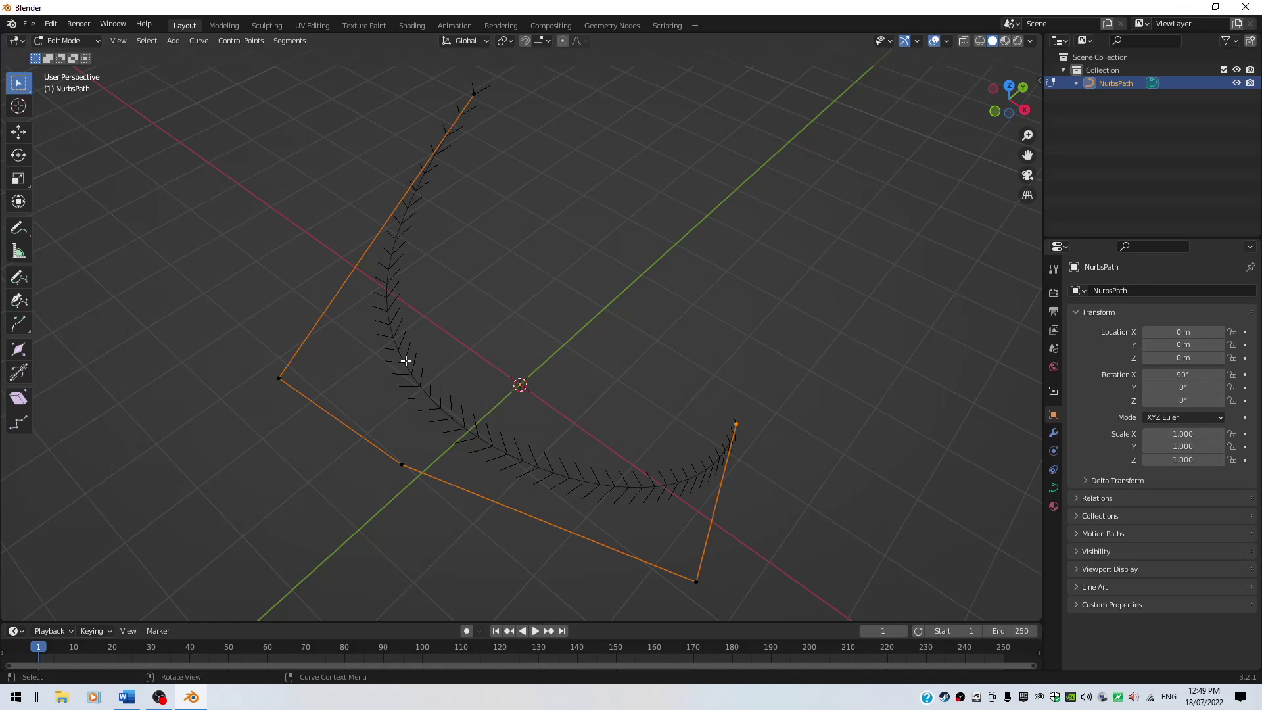
middle_drag(708, 414, 704, 315)
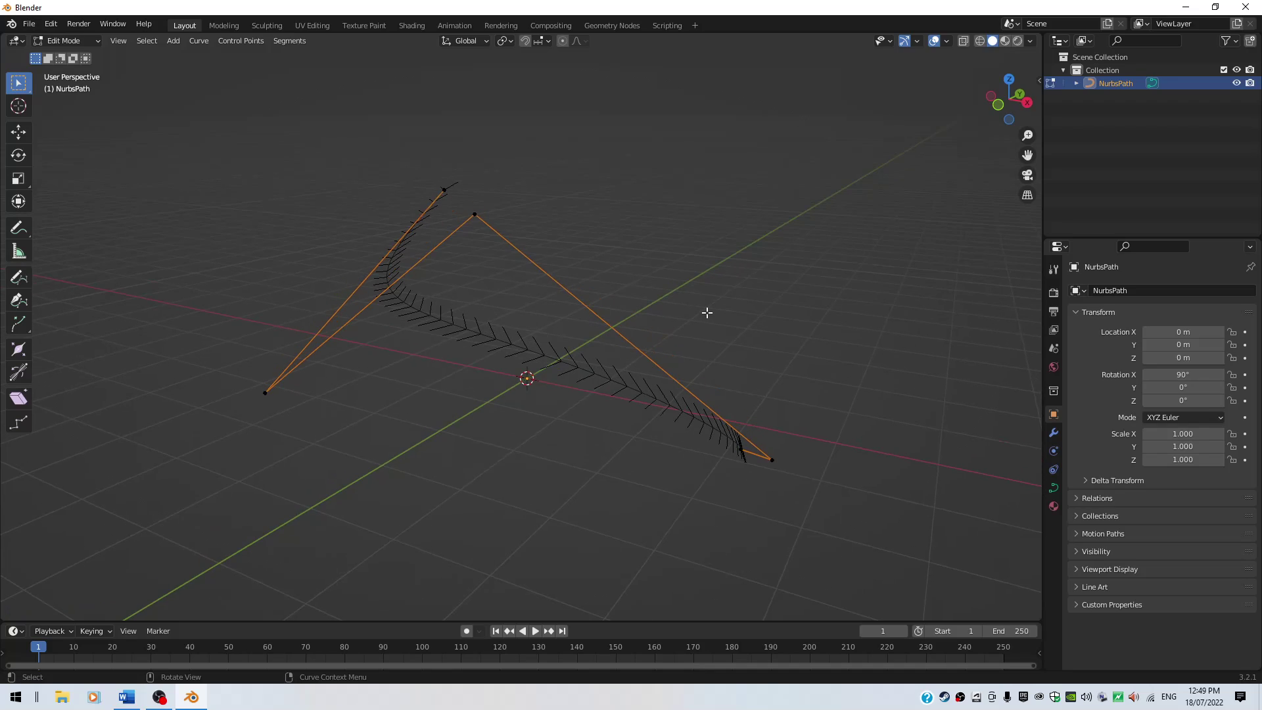
key(Tab)
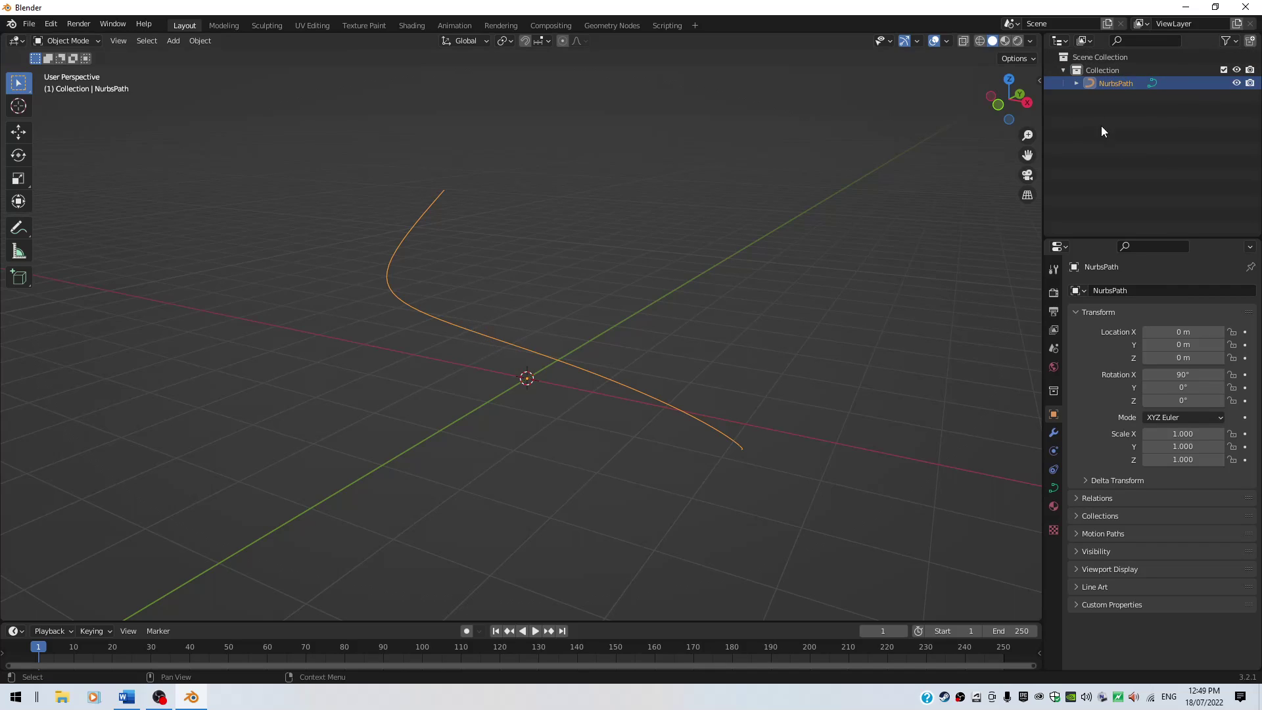
Show the selectable restriction toggle in the outliner and make the NurbsPath unselectable in the viewport
click(1226, 41)
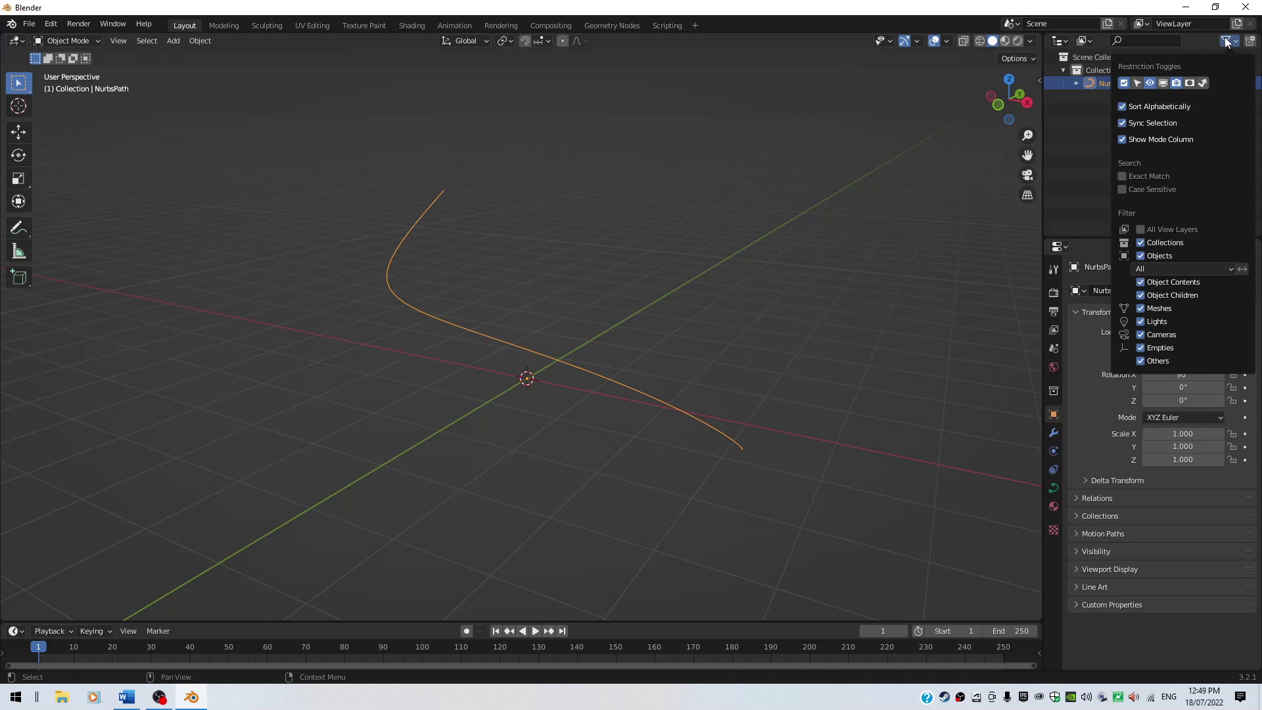
click(1137, 83)
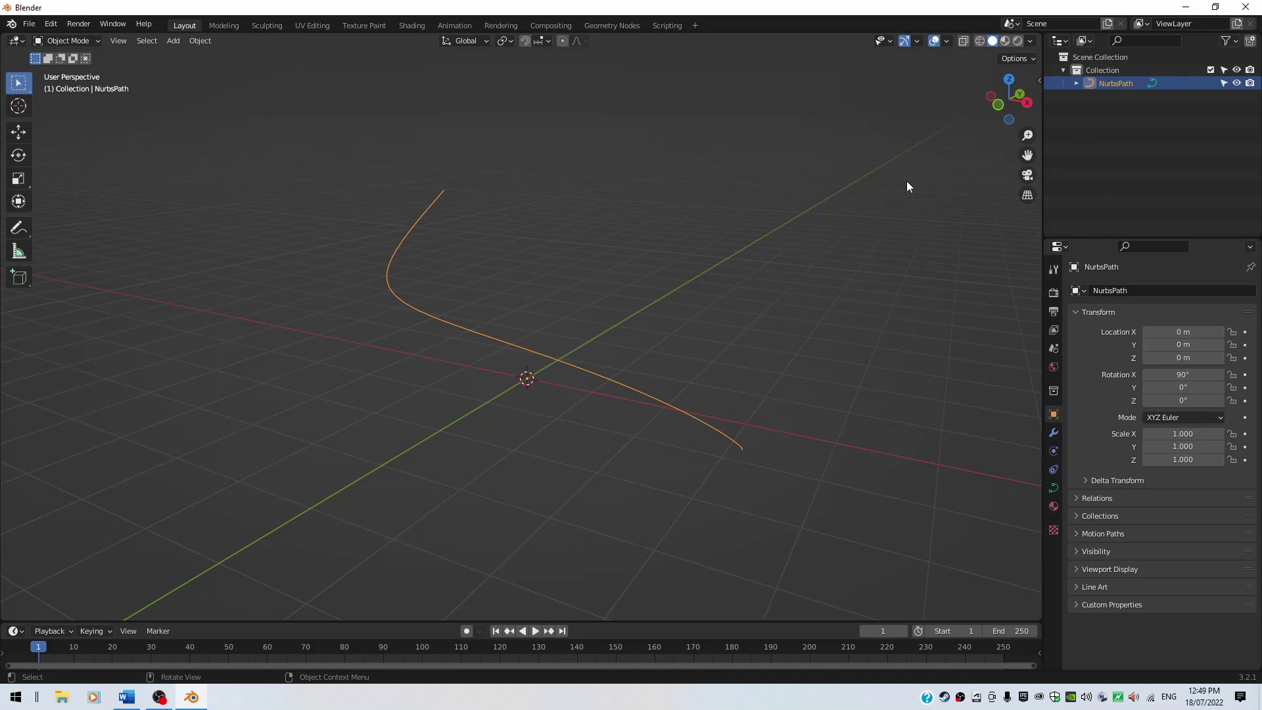
click(1223, 84)
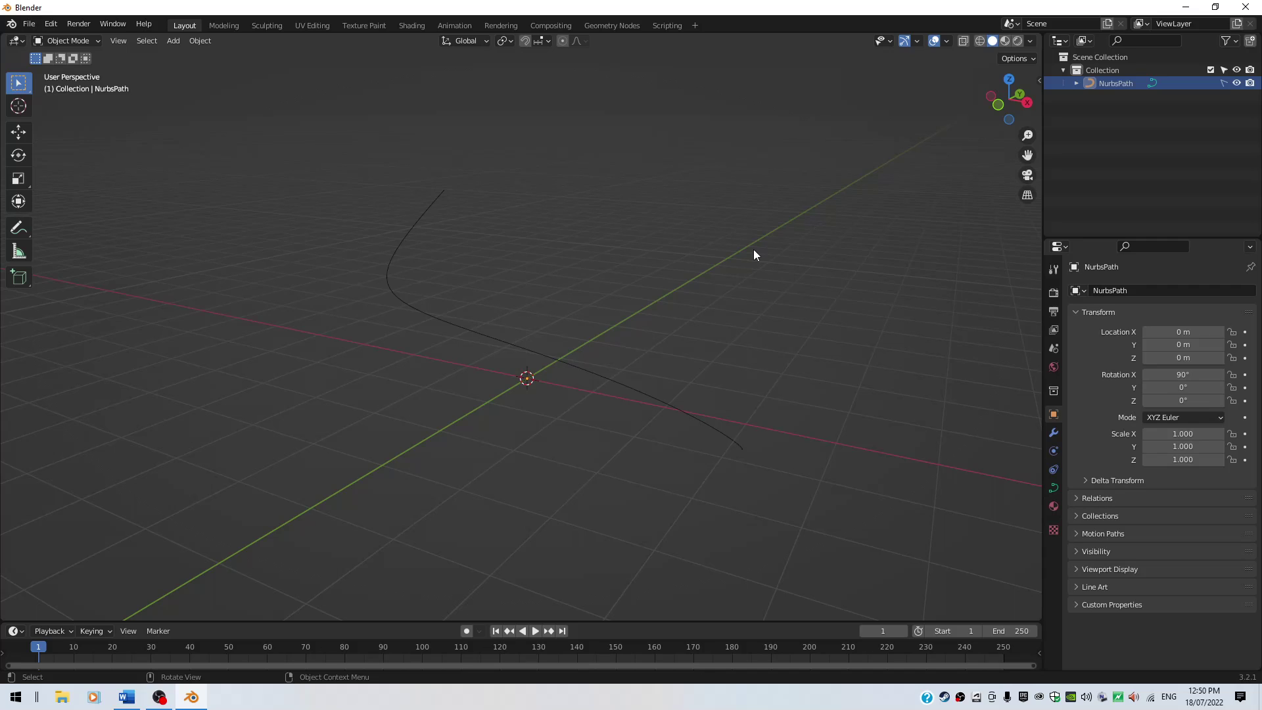
Place the 3D cursor away from the origin and snap it back to the world origin
middle_drag(754, 251, 788, 306)
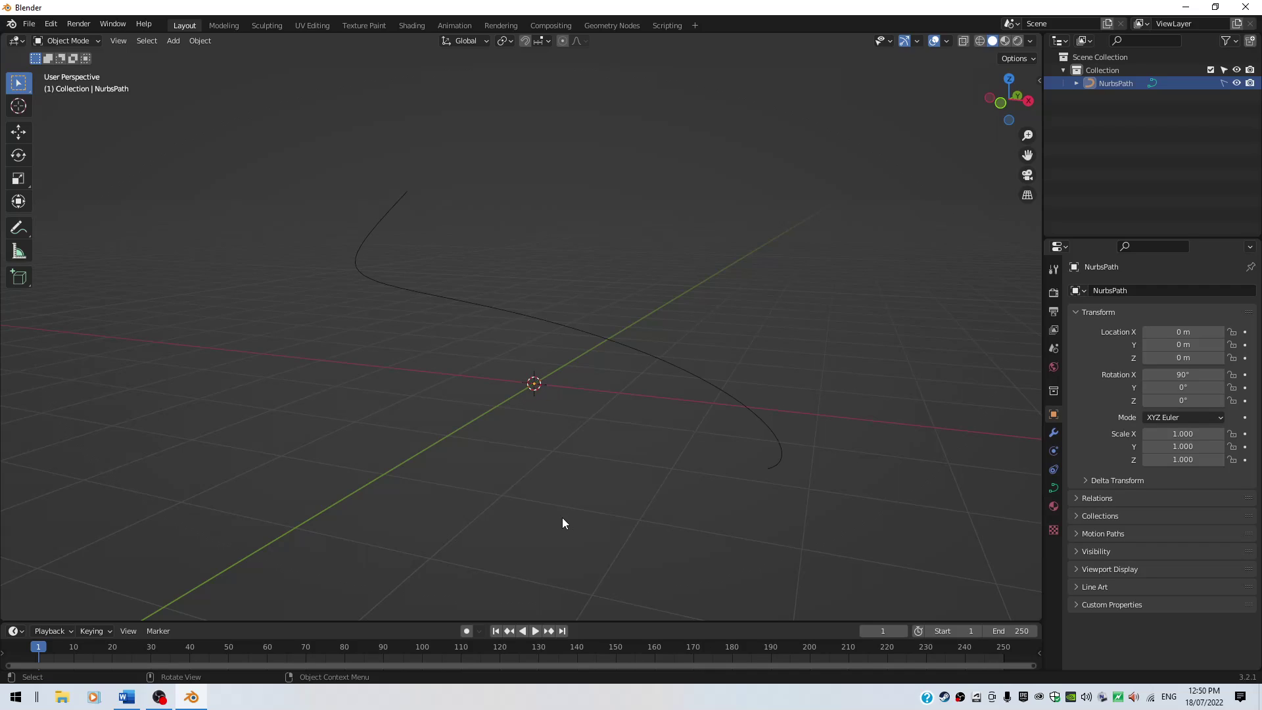
shift+right_click(821, 270)
key(shift+s)
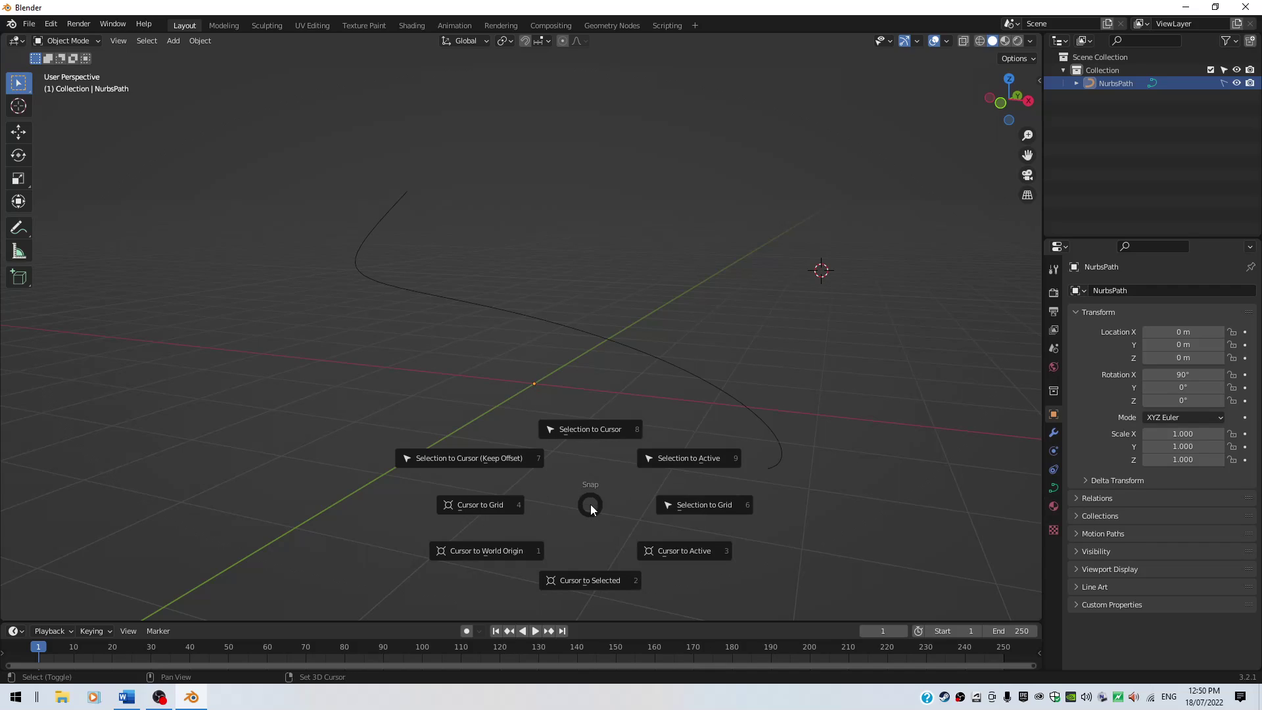
click(495, 553)
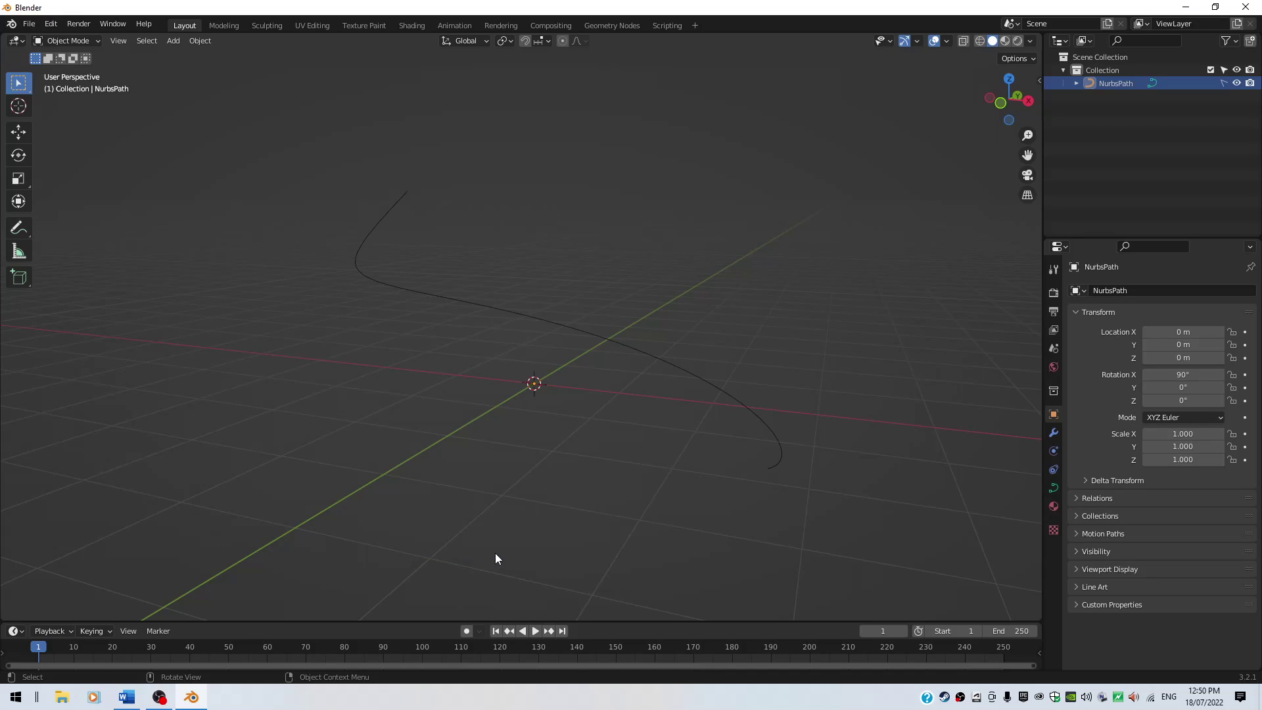
Add a UV sphere at the world origin and scale it to 0.1
key(shift+a)
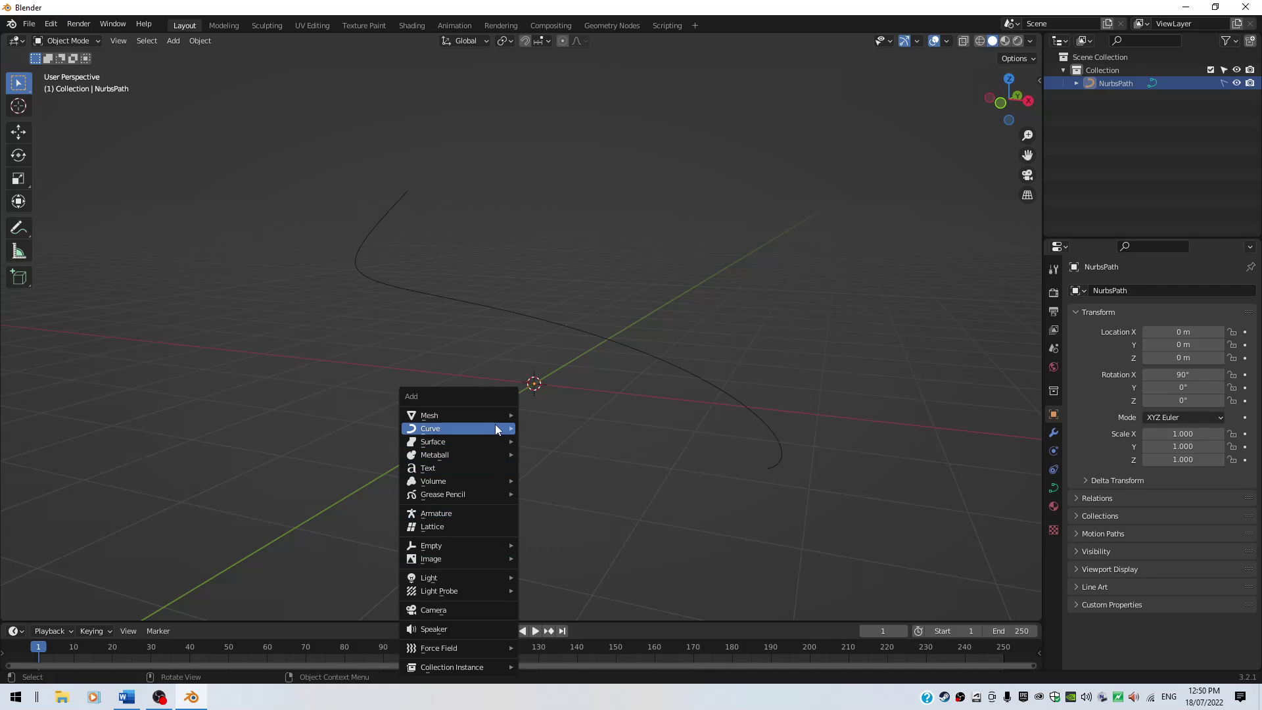
mouse_move(498, 416)
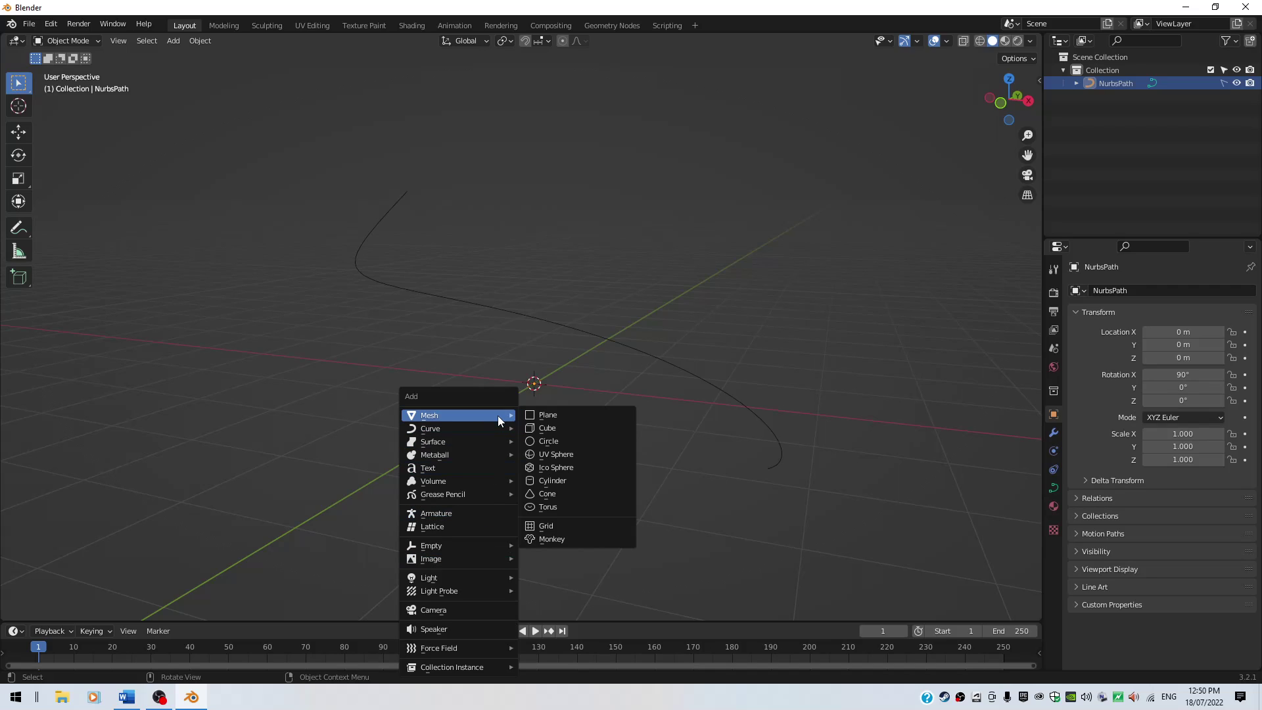
click(569, 454)
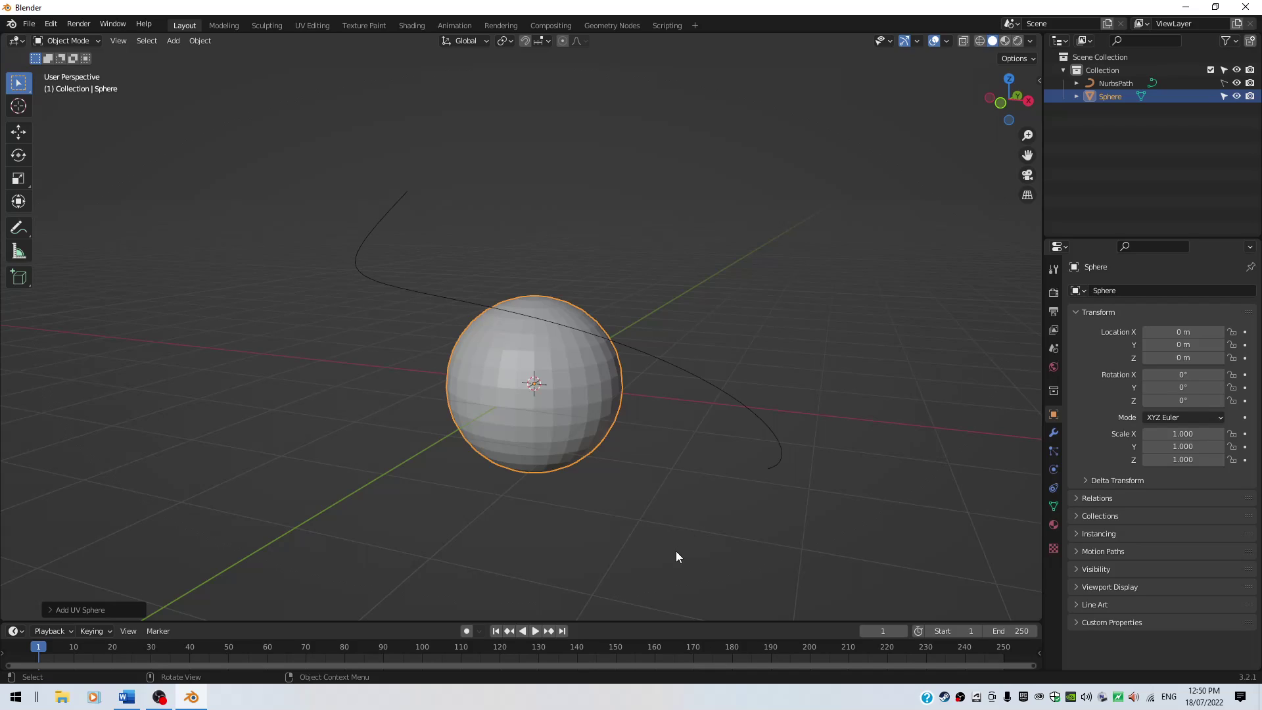
text(s.1)
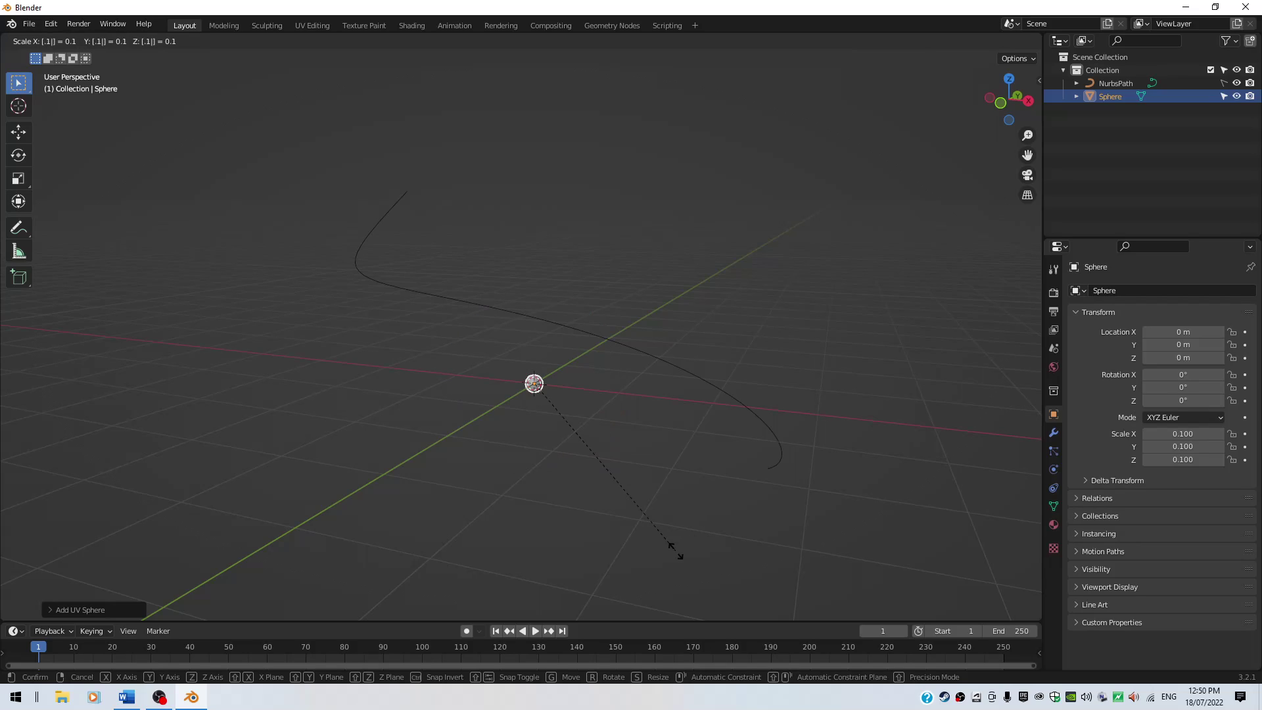
key(Return)
Zoom in on the small sphere at the origin and apply its scale
scroll(611, 515, up, 3)
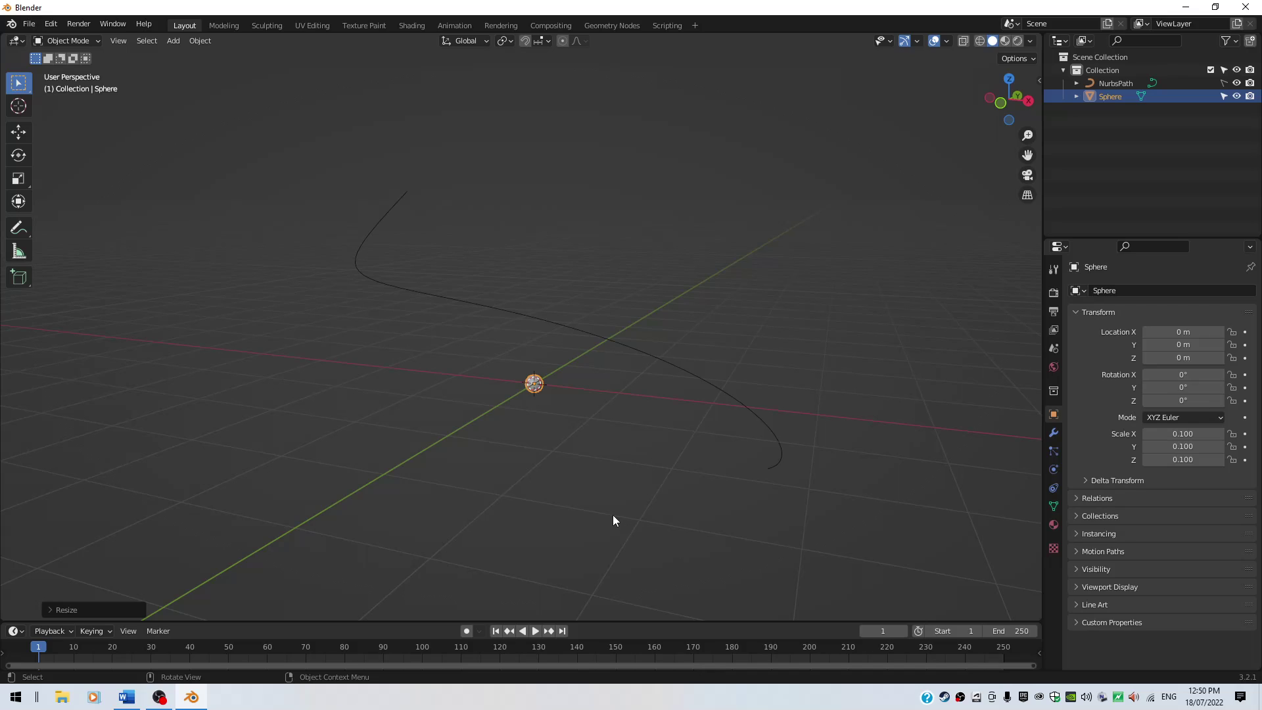
middle_drag(653, 514, 642, 480)
scroll(635, 401, up, 2)
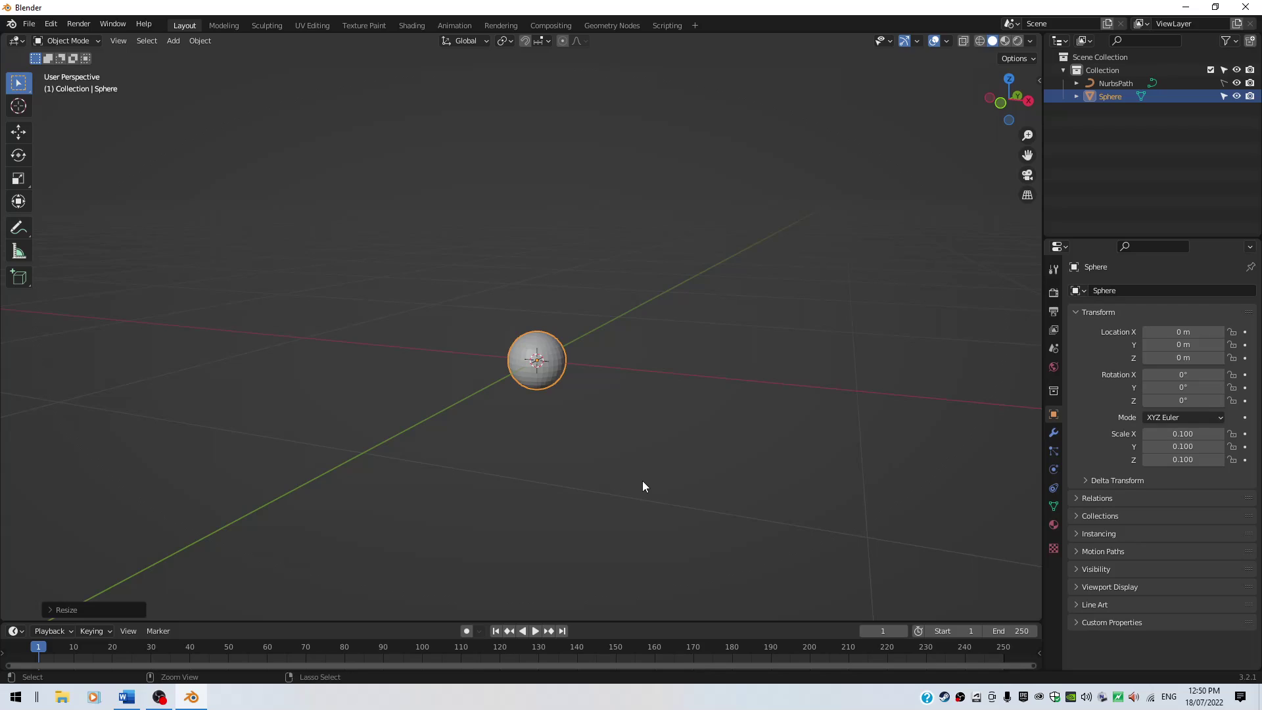
key(ctrl+a)
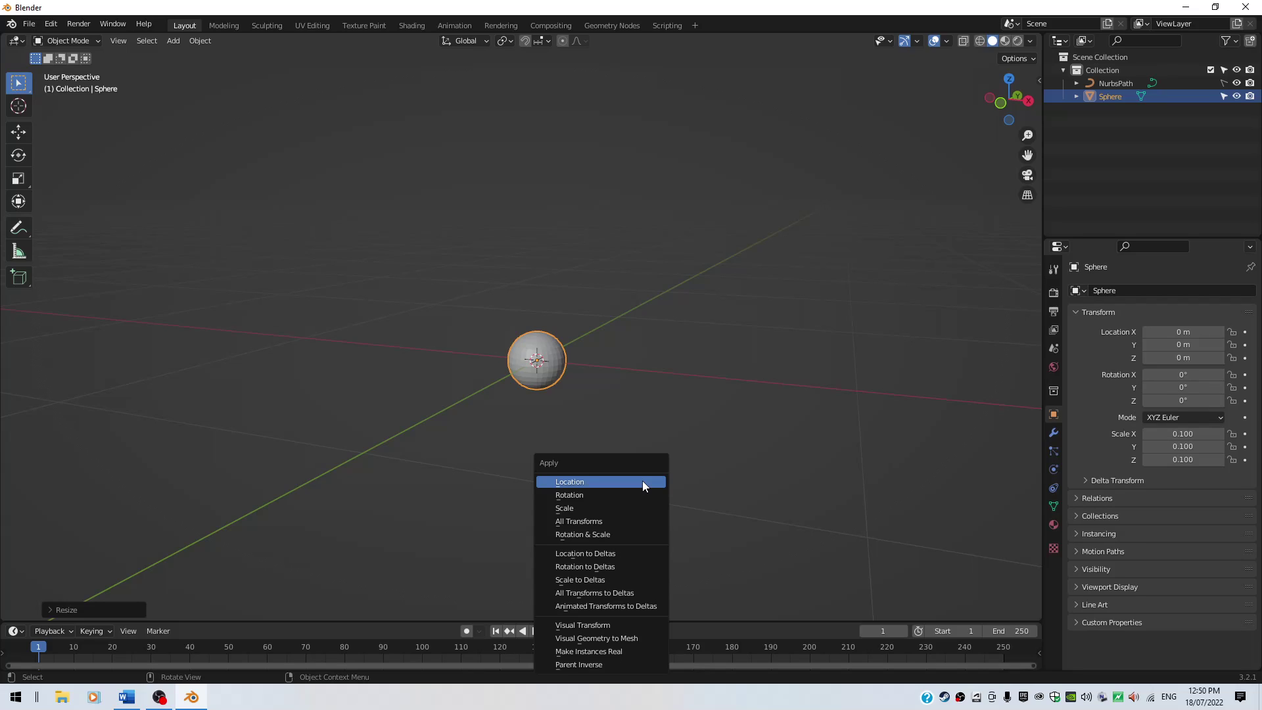
click(582, 510)
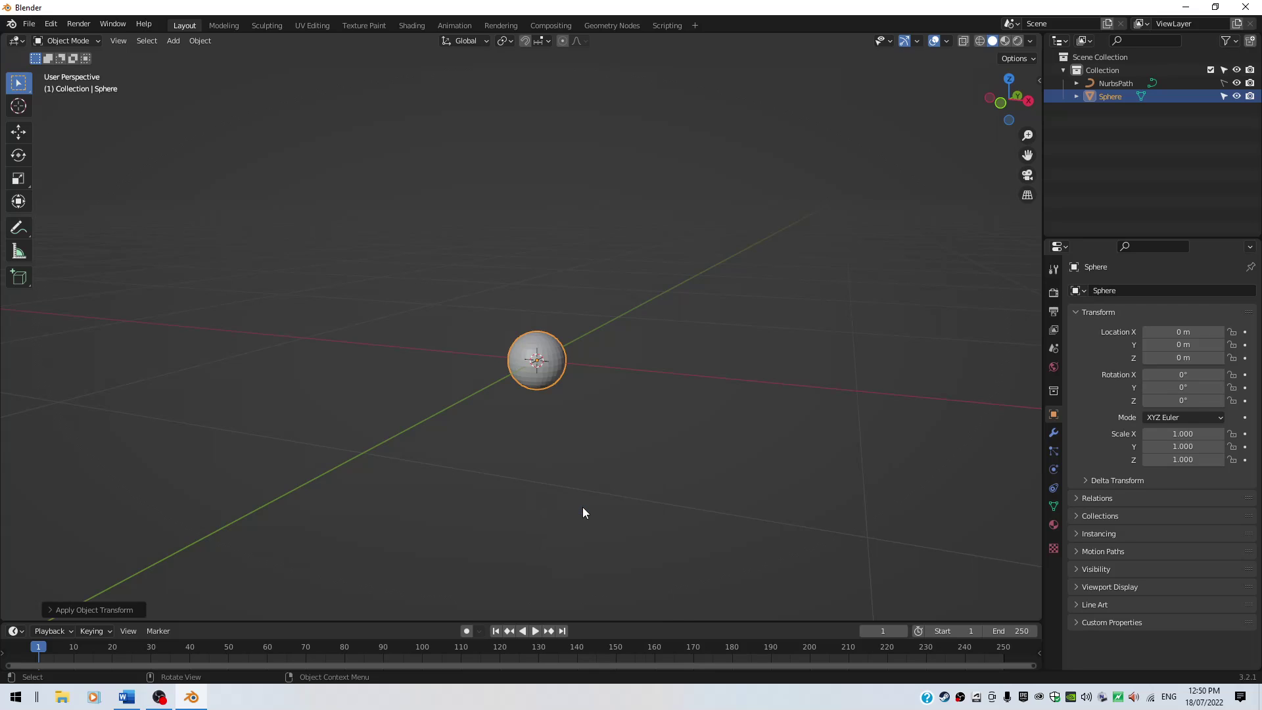
Add a new emitter particle system to the sphere at the origin
scroll(583, 509, down, 5)
middle_drag(583, 510, 610, 496)
scroll(603, 488, up, 10)
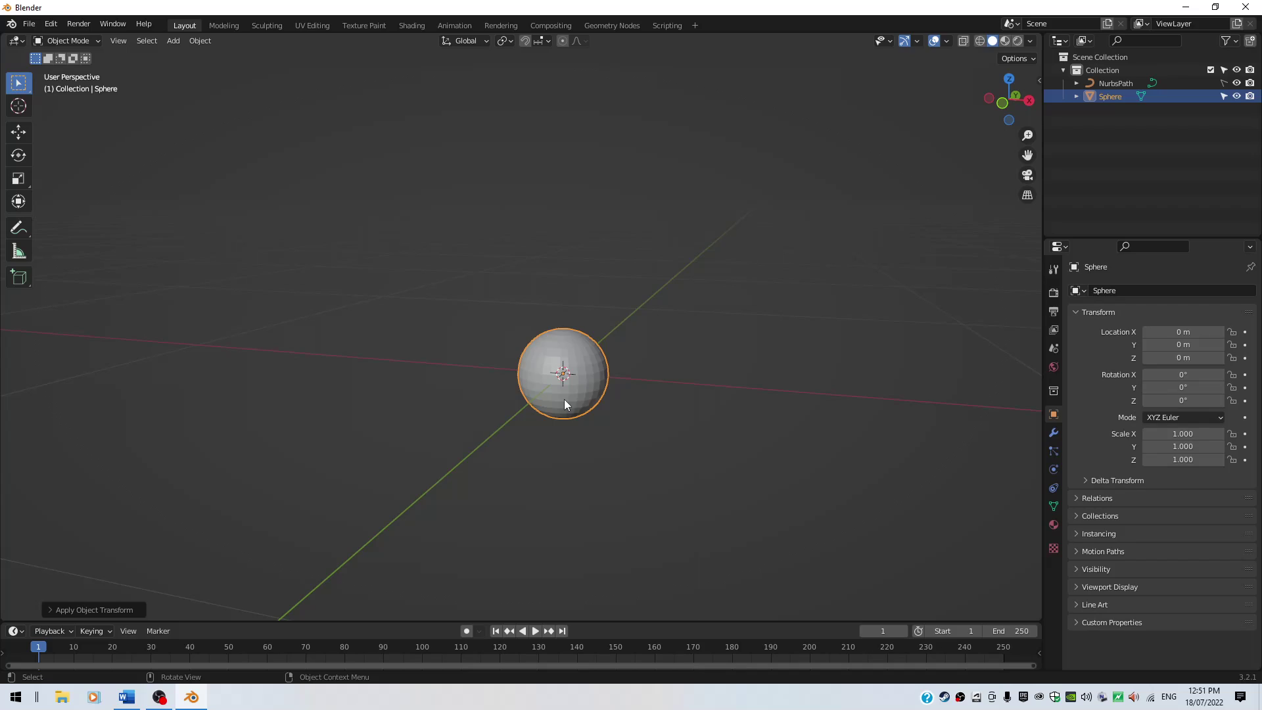
click(1054, 452)
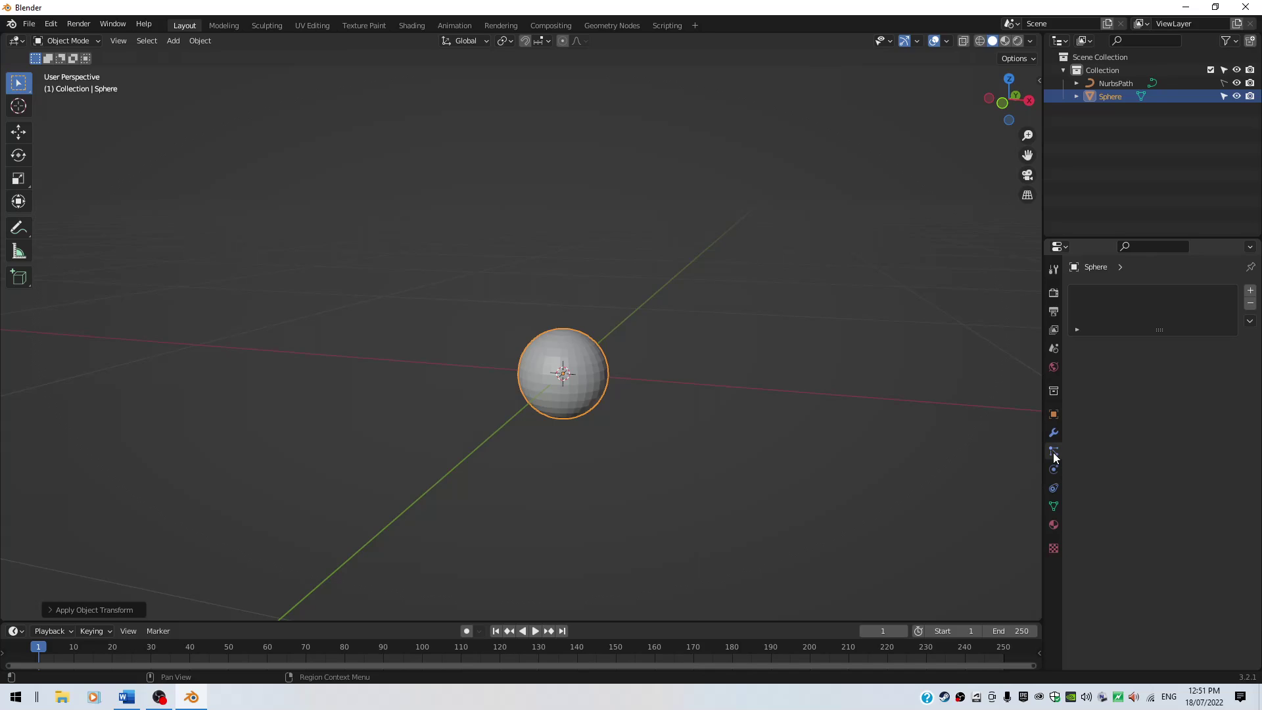
click(1250, 291)
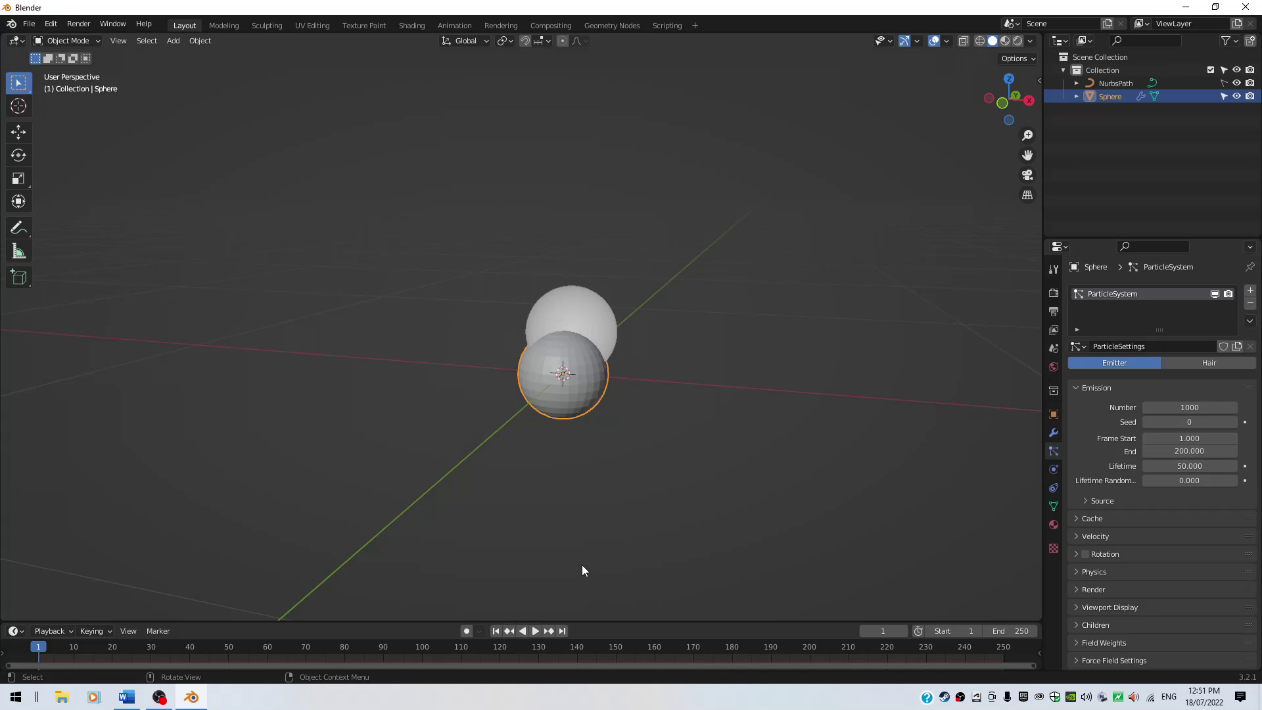
Enlarge the timeline area and play the animation briefly to examine how the sphere emits particles
scroll(582, 566, down, 2)
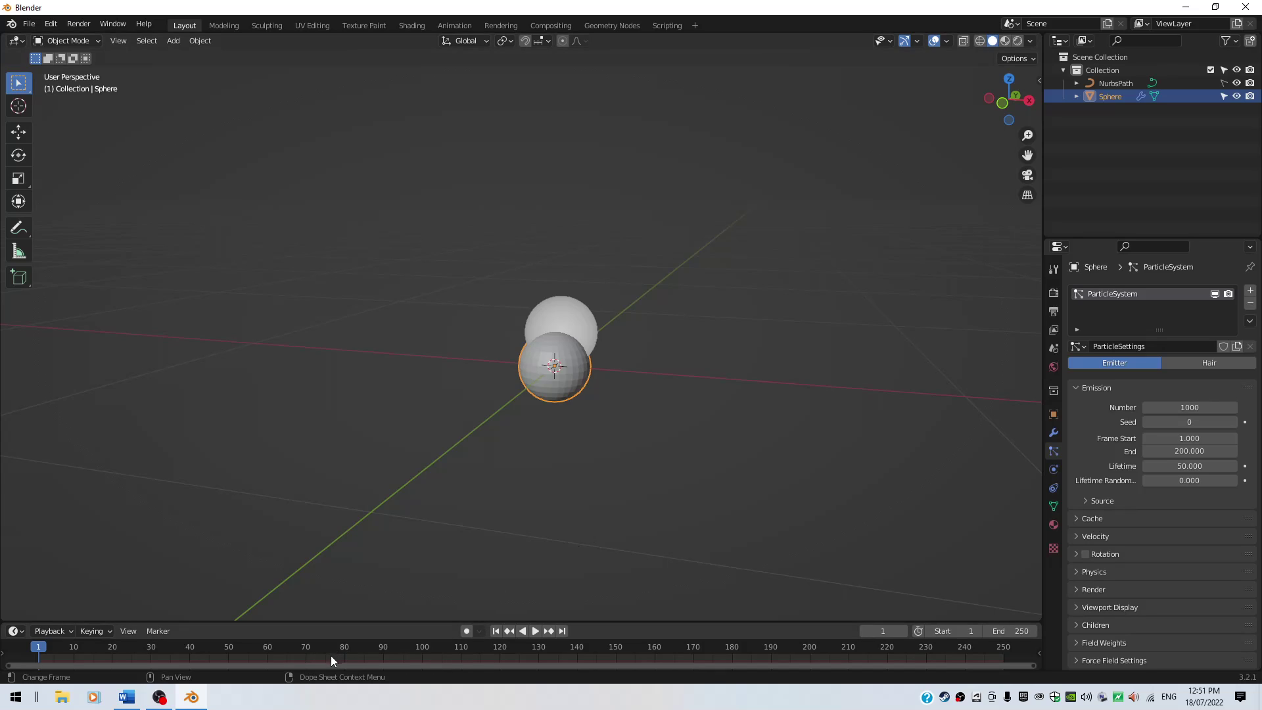
drag(363, 620, 372, 477)
key(space)
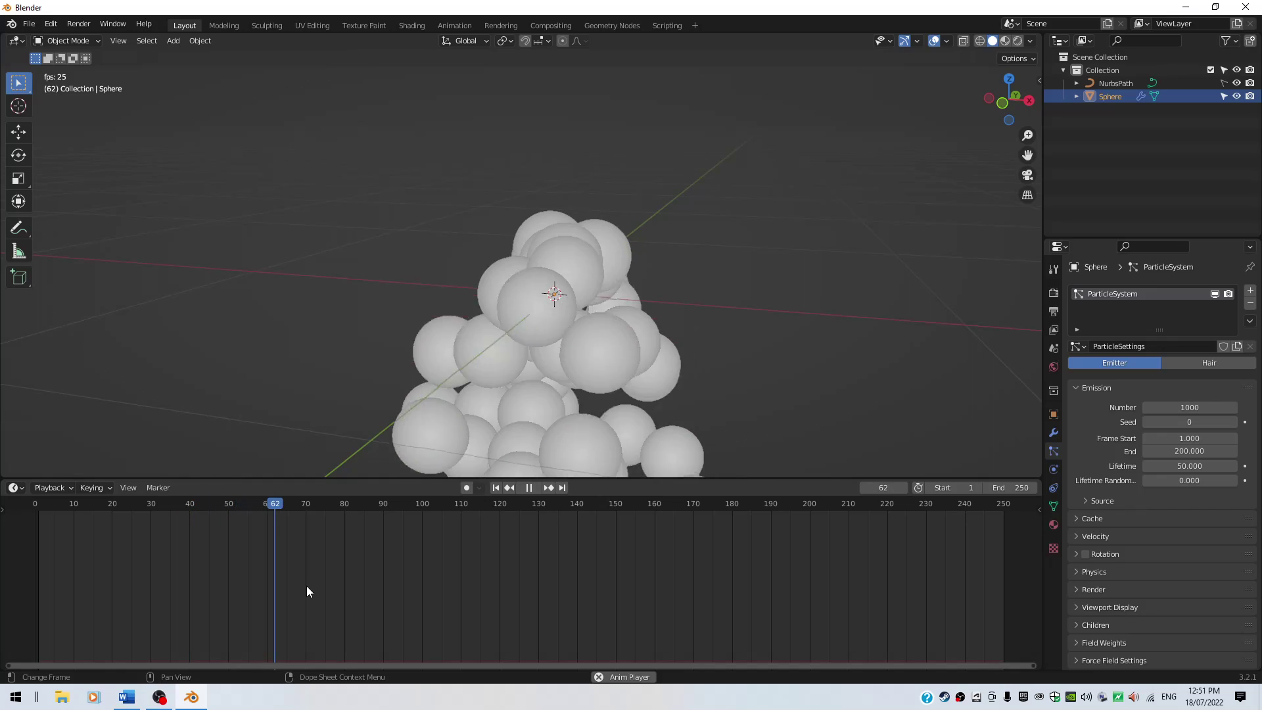
key(space)
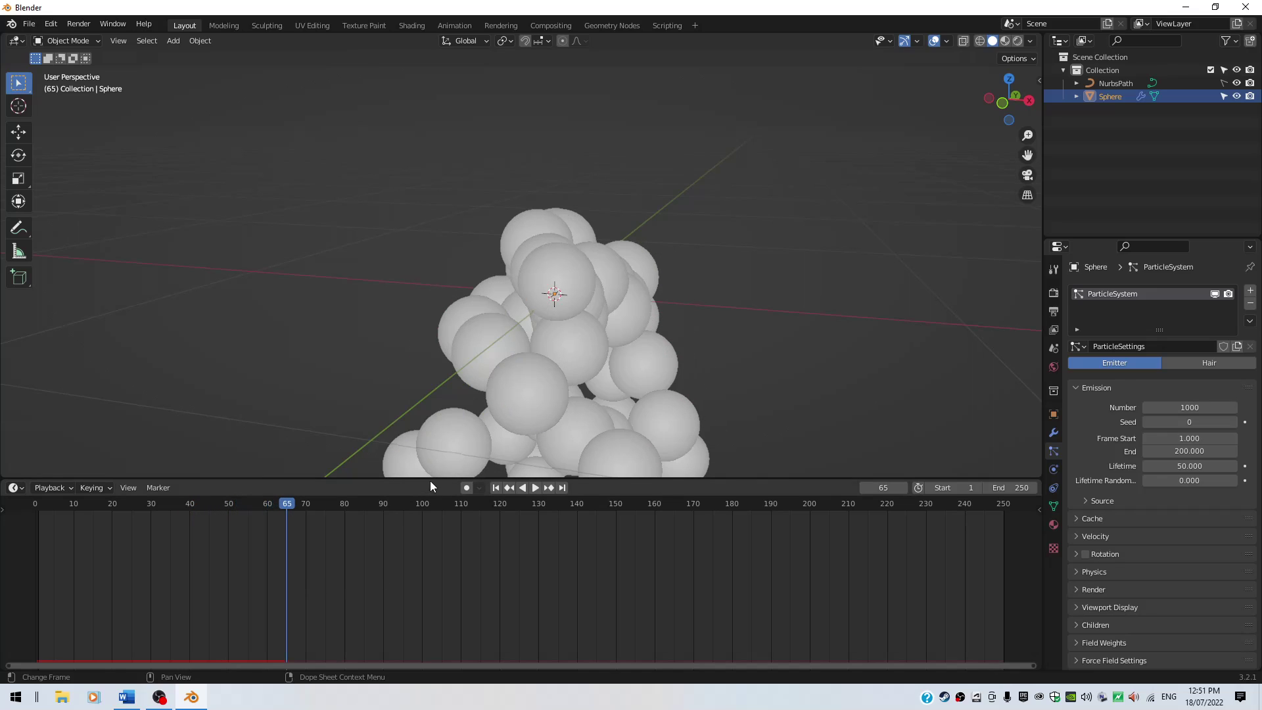
drag(430, 480, 430, 550)
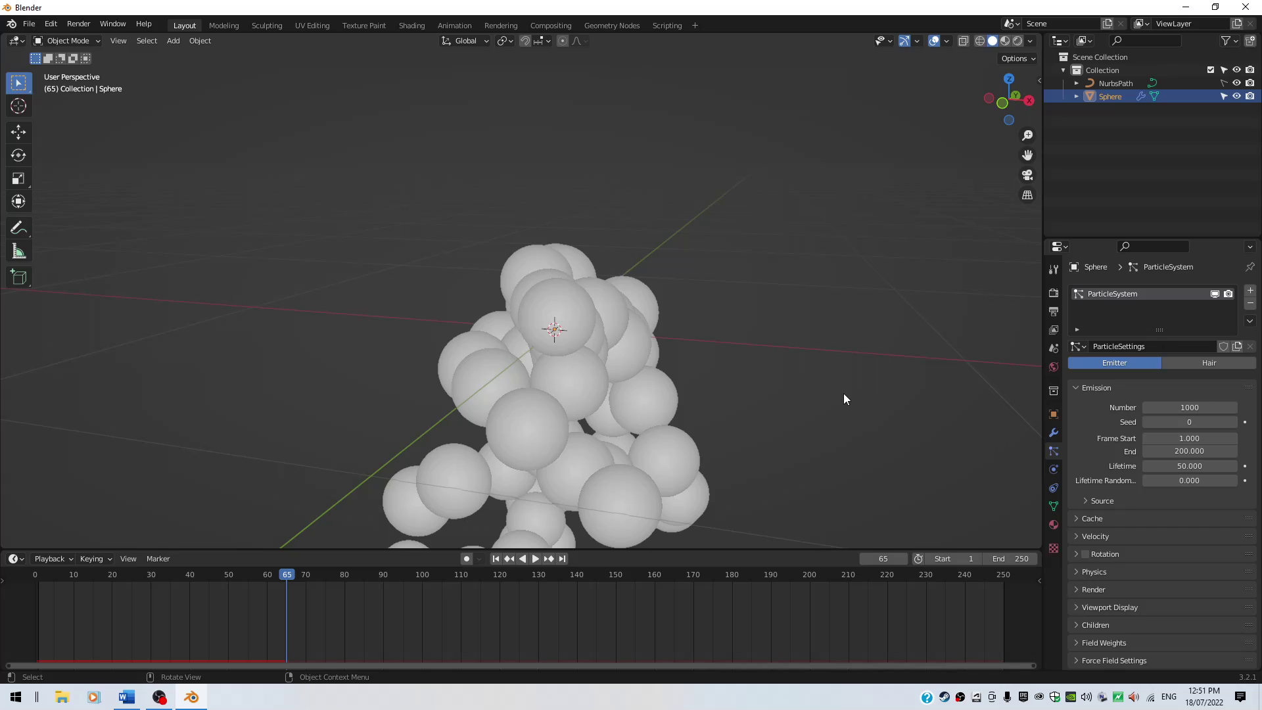
middle_drag(842, 393, 629, 318)
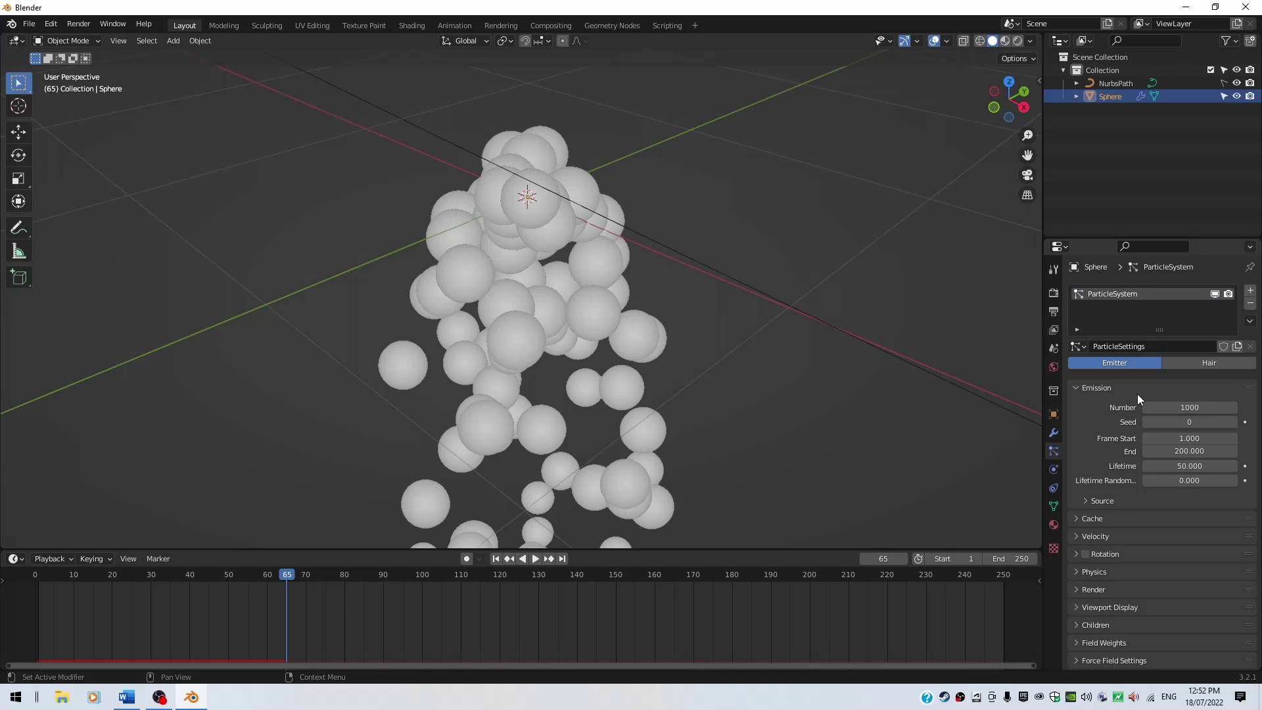
Expand the particle system's Physics and Render settings and look through their options
click(1075, 572)
scroll(1096, 571, down, 4)
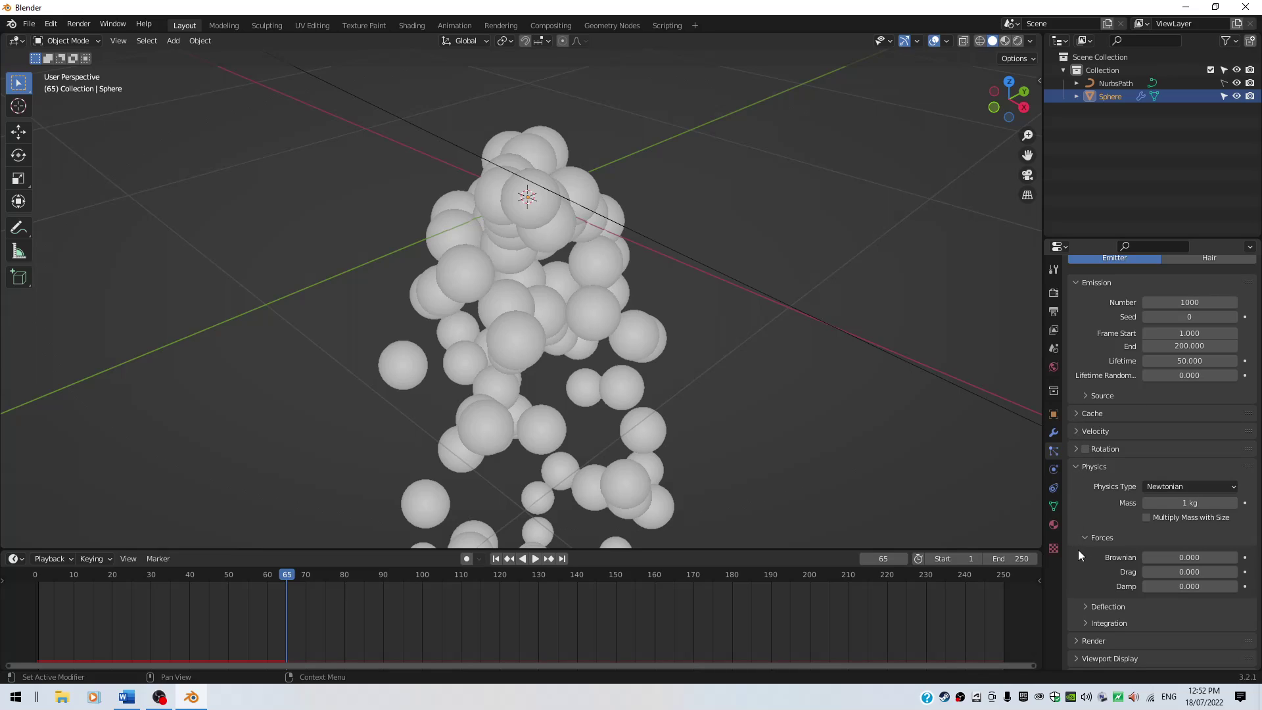
click(1076, 640)
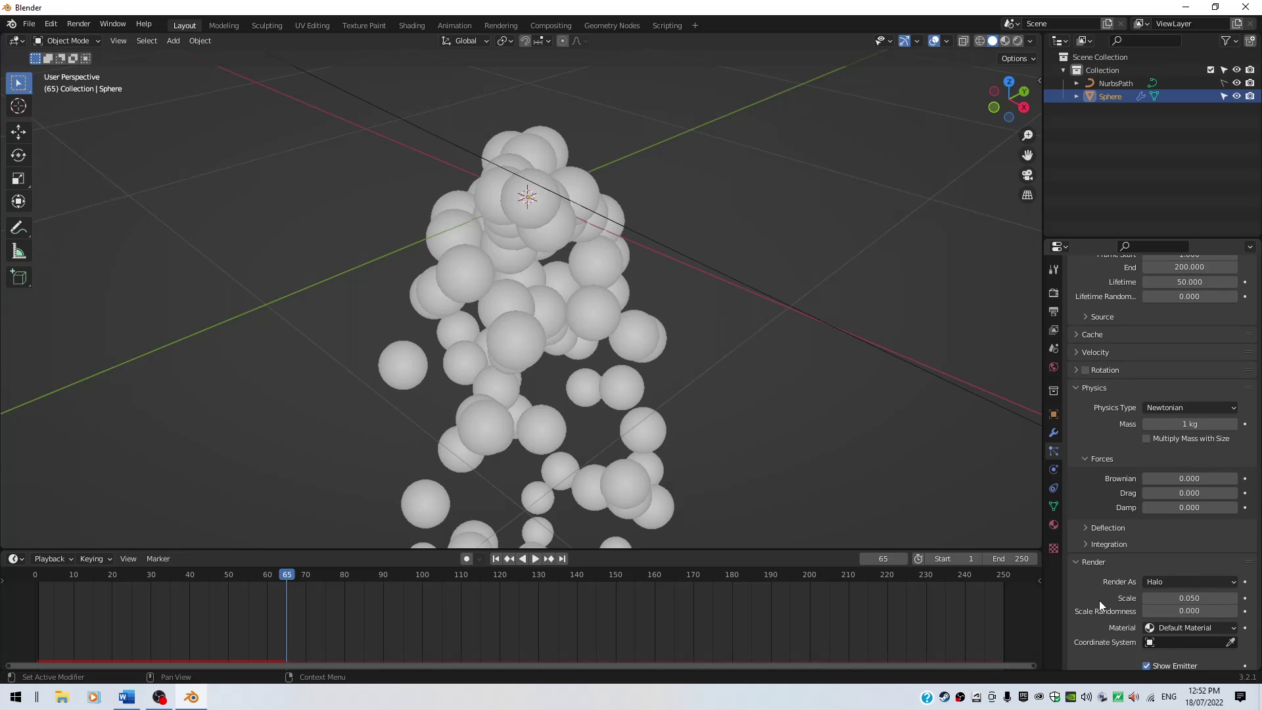
scroll(1110, 592, down, 7)
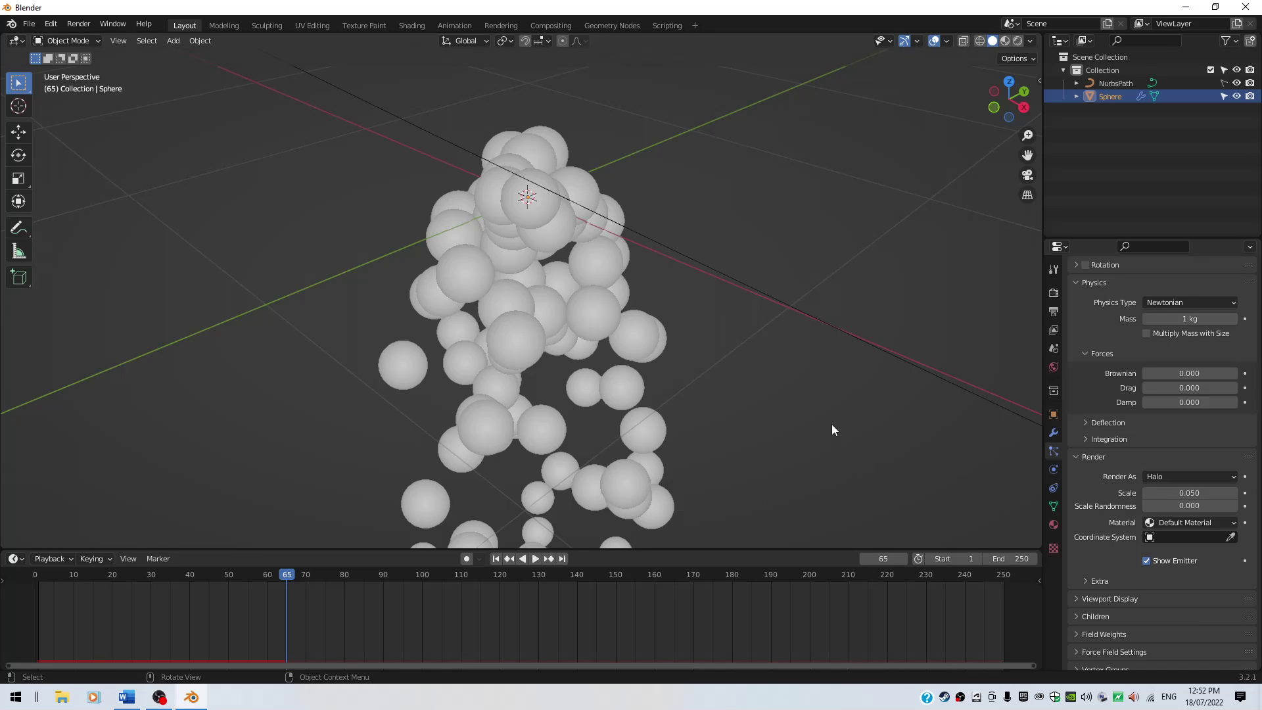
In front view, add a second UV sphere and move it straight up along Z, above the NURBS path
middle_drag(828, 413, 837, 480)
key(KP_1)
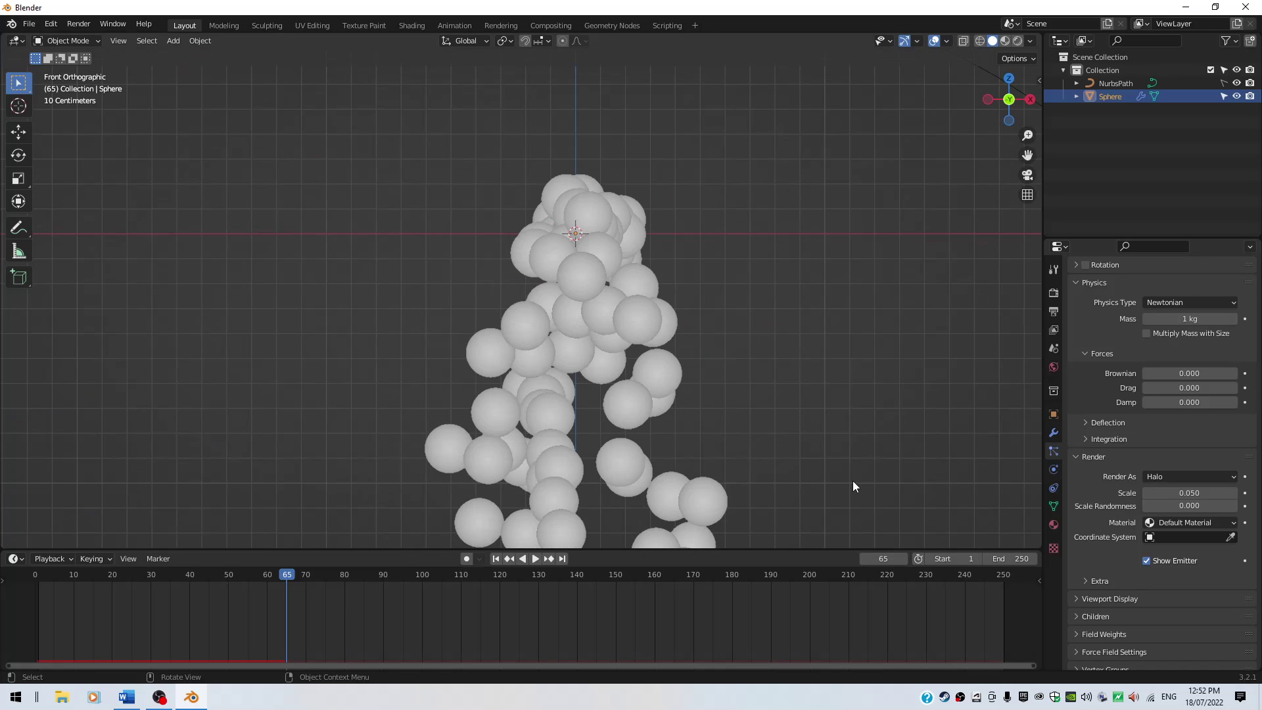
scroll(853, 479, down, 6)
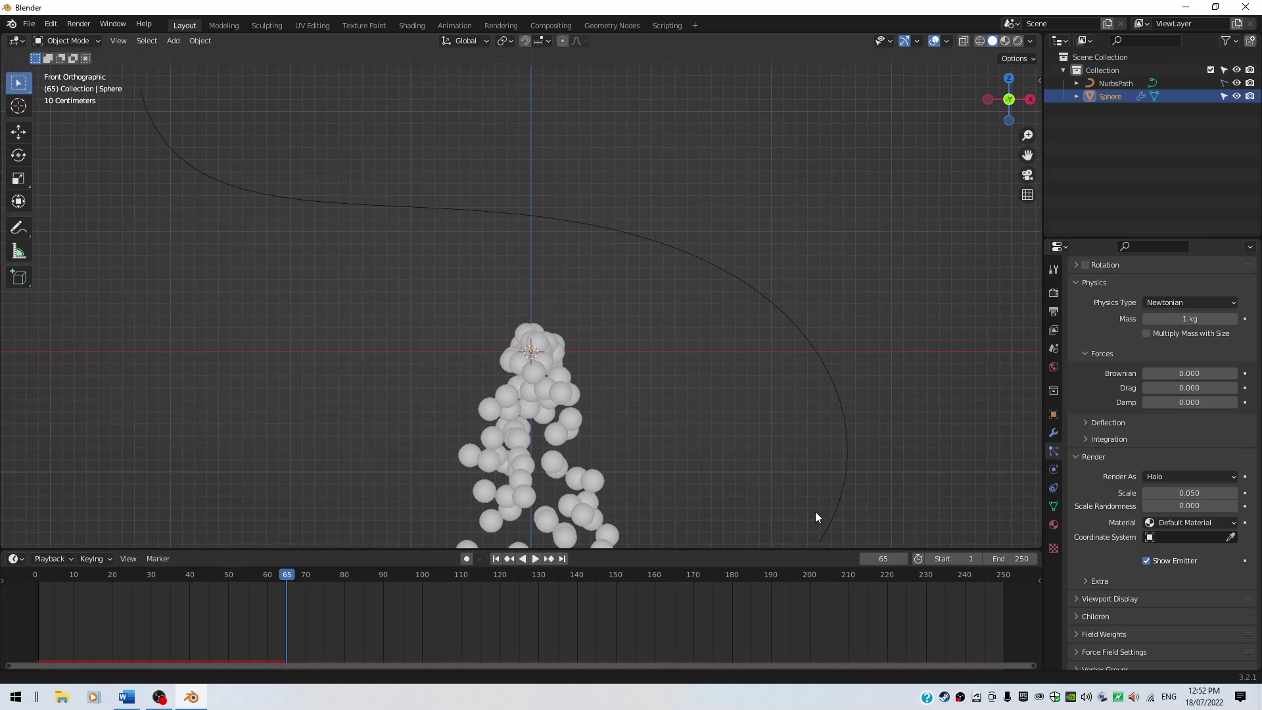
scroll(803, 436, down, 2)
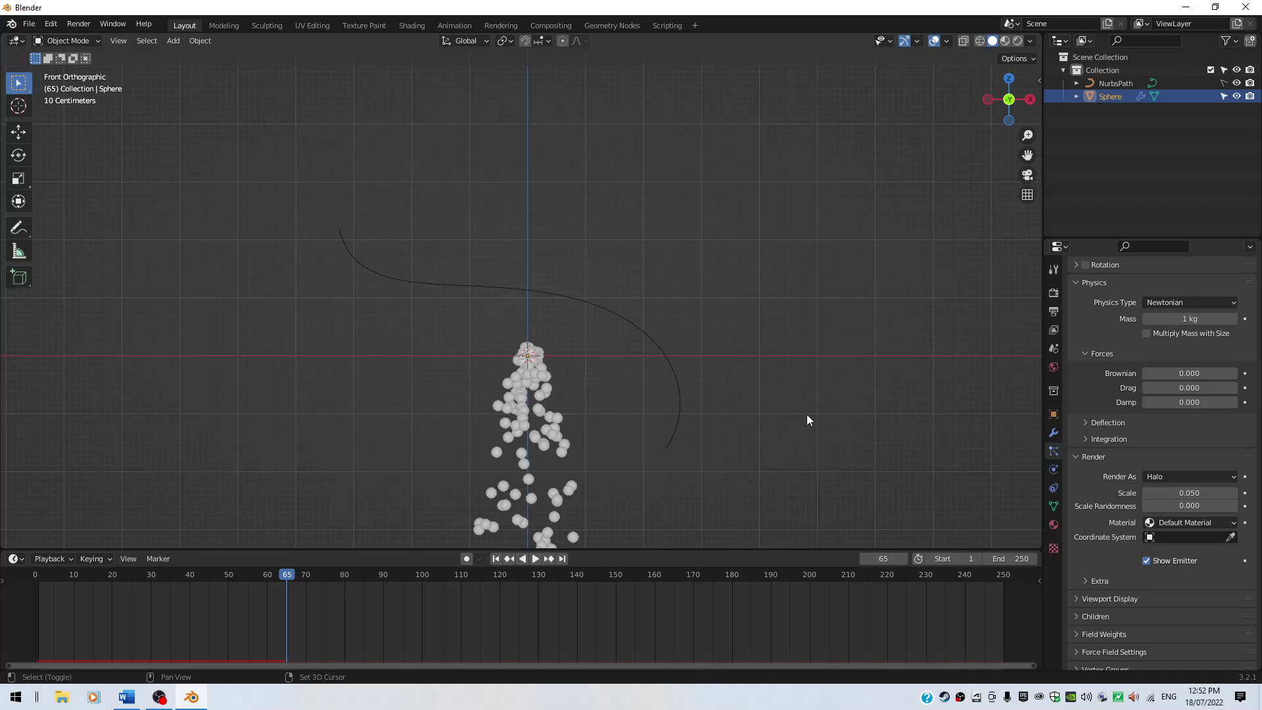
key(shift+a)
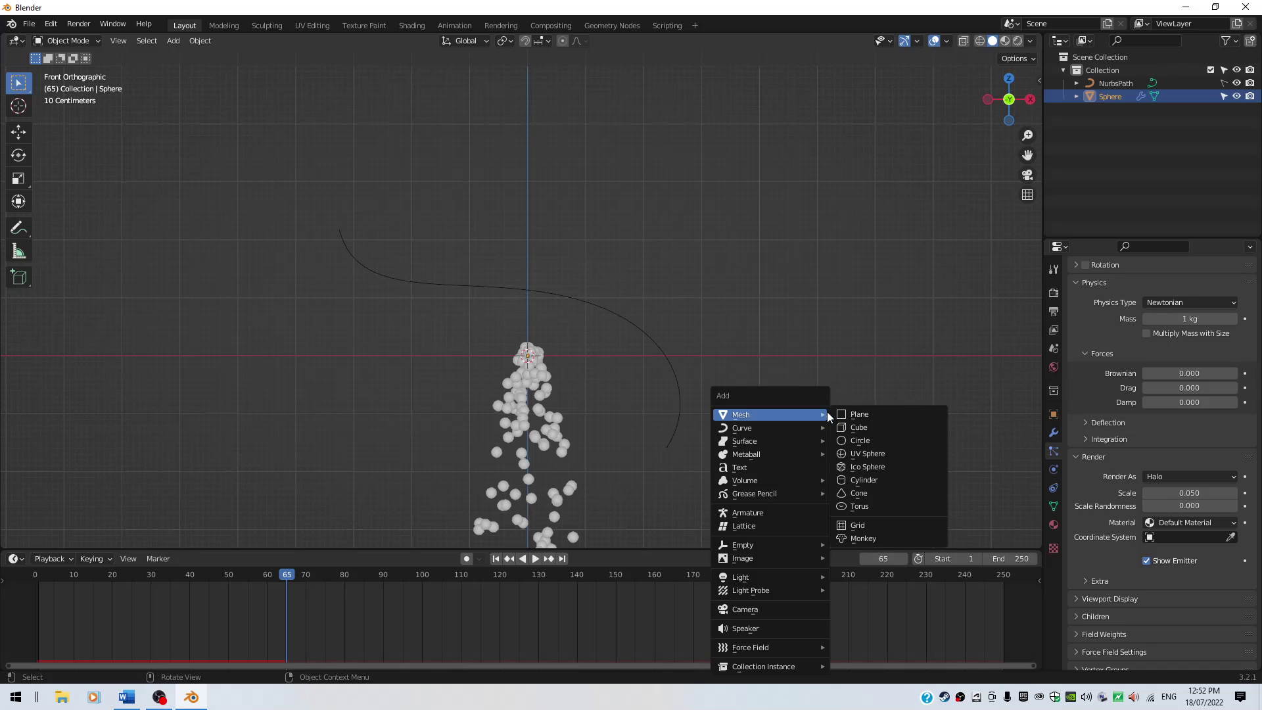
click(893, 453)
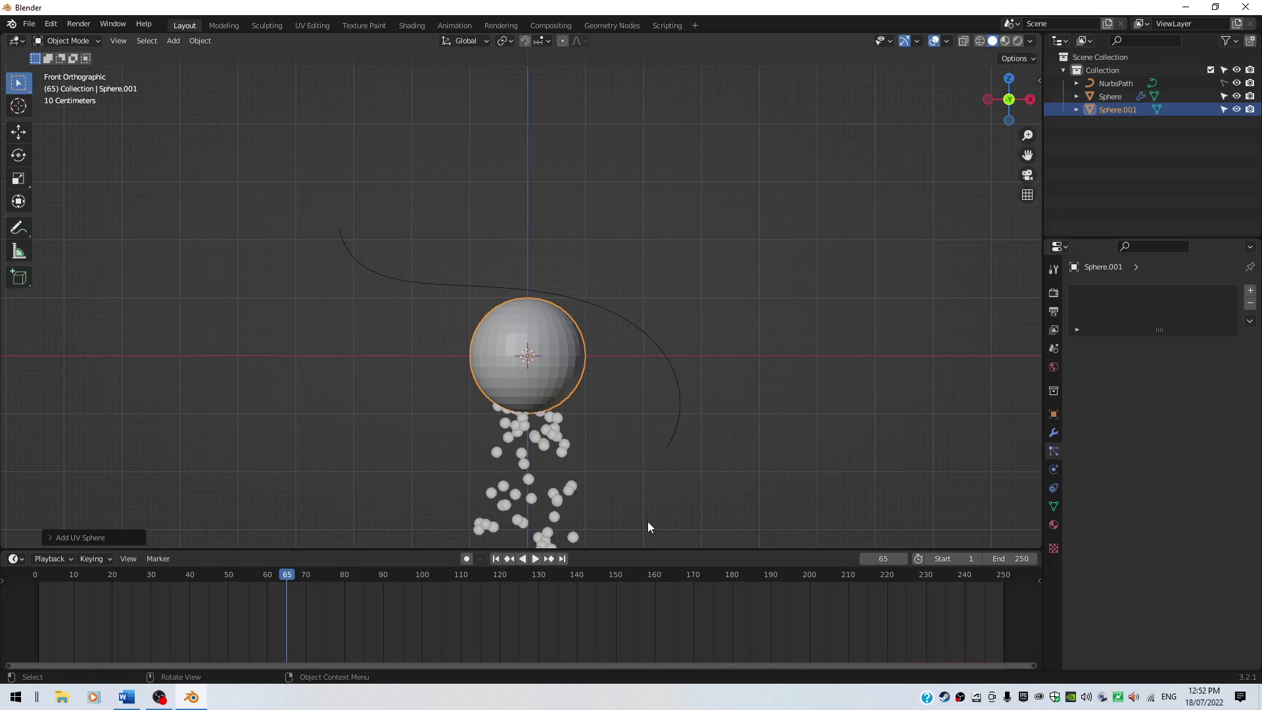
key(g)
key(z)
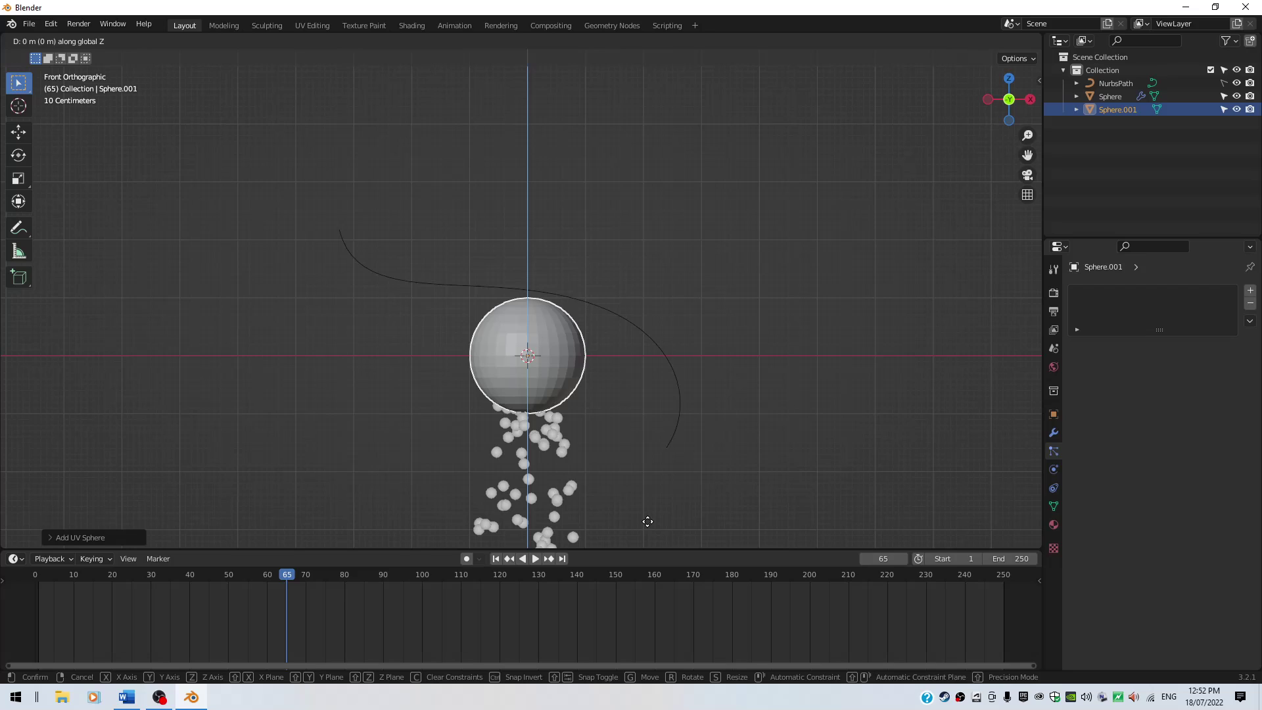
click(701, 296)
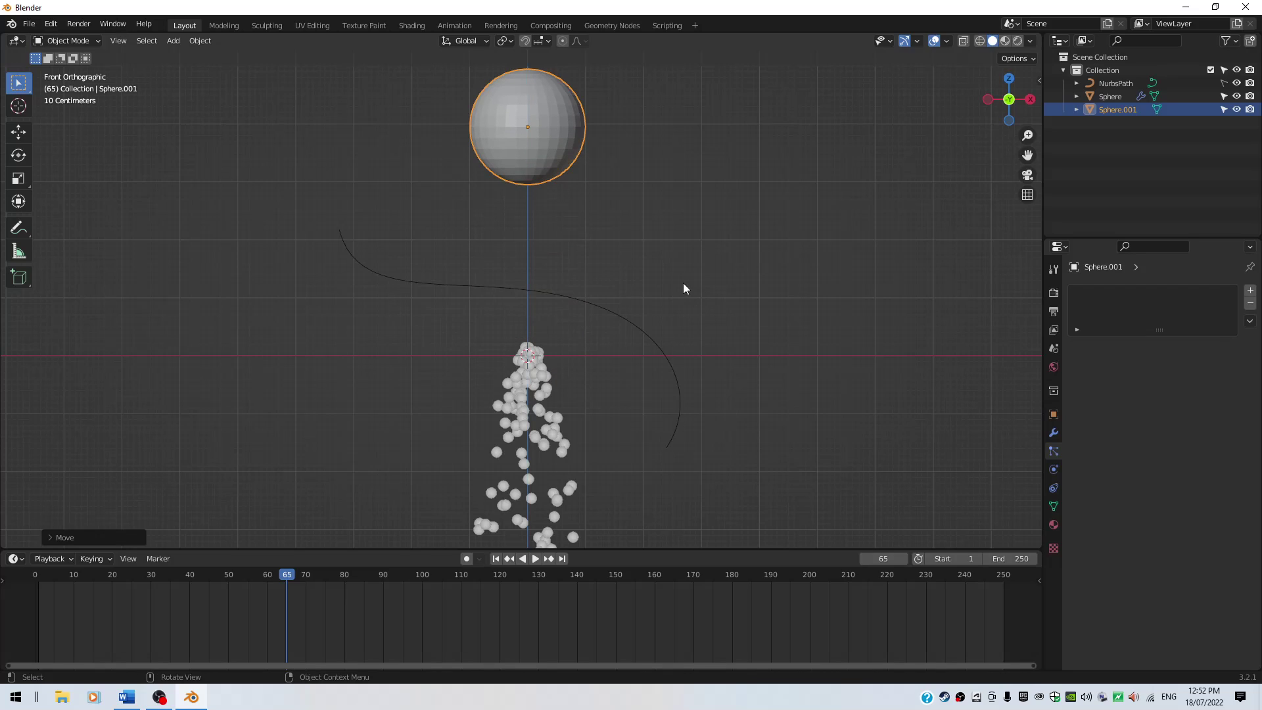
Scale the second sphere to 0.01, apply its scale and frame it in the view
text(s)
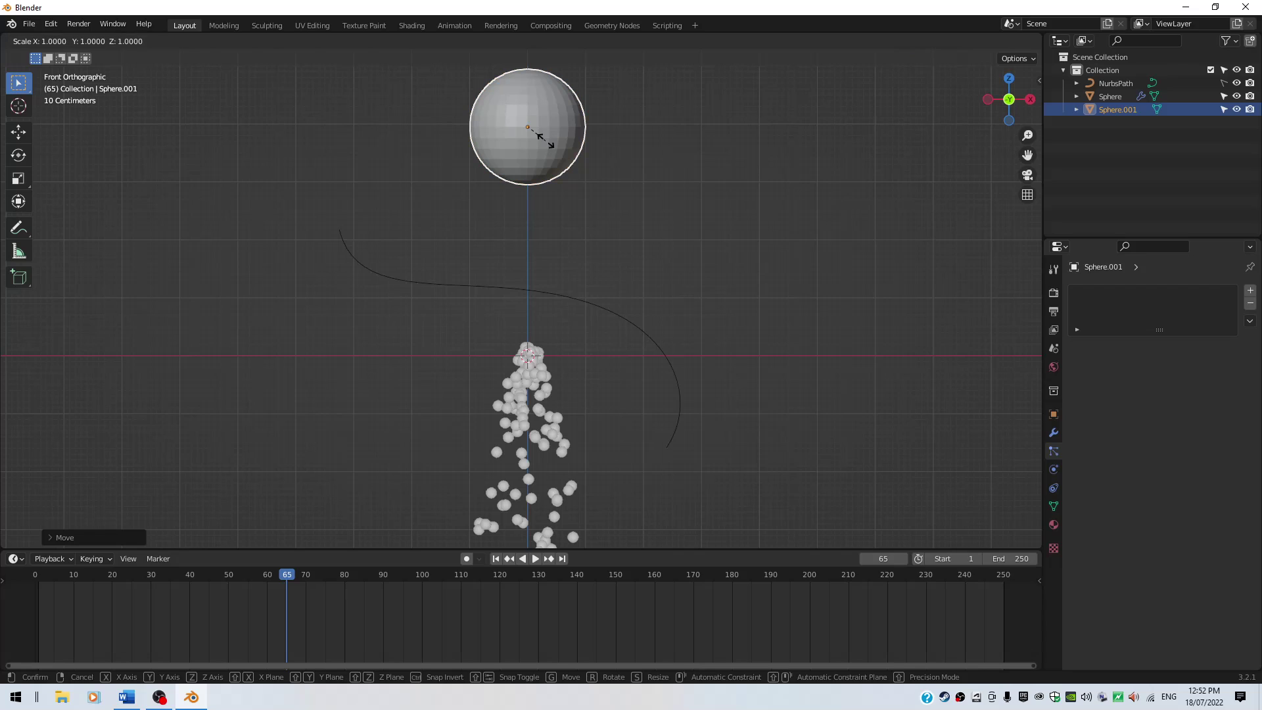
text(.01)
key(Return)
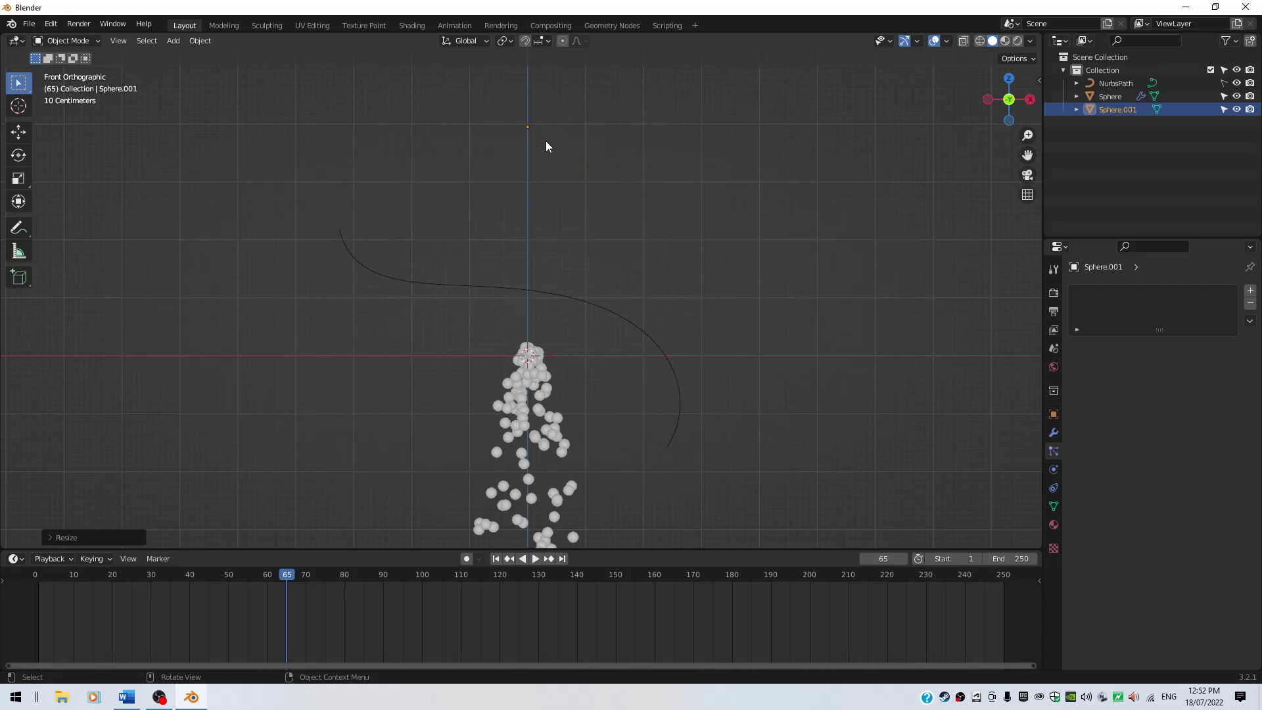
key(ctrl+a)
click(580, 202)
key(KP_Decimal)
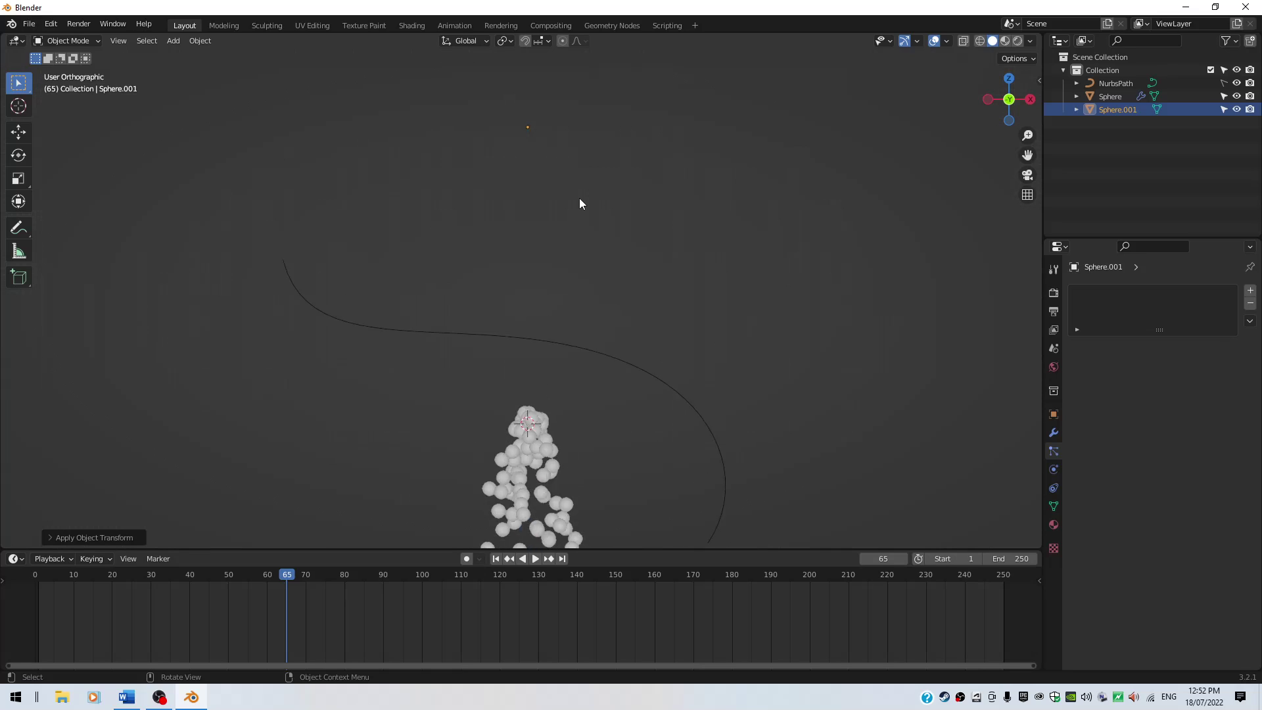
middle_drag(682, 312, 708, 347)
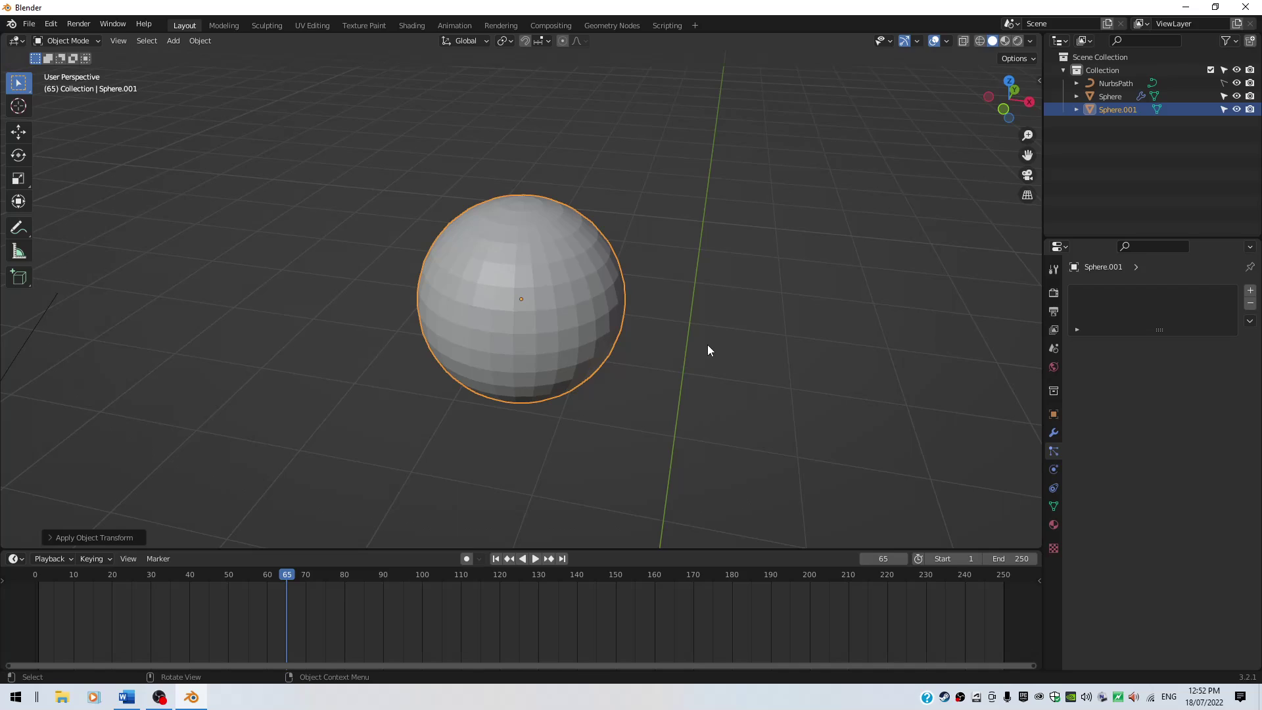
Create a new material on the second sphere and name it Particle_Red
click(1054, 527)
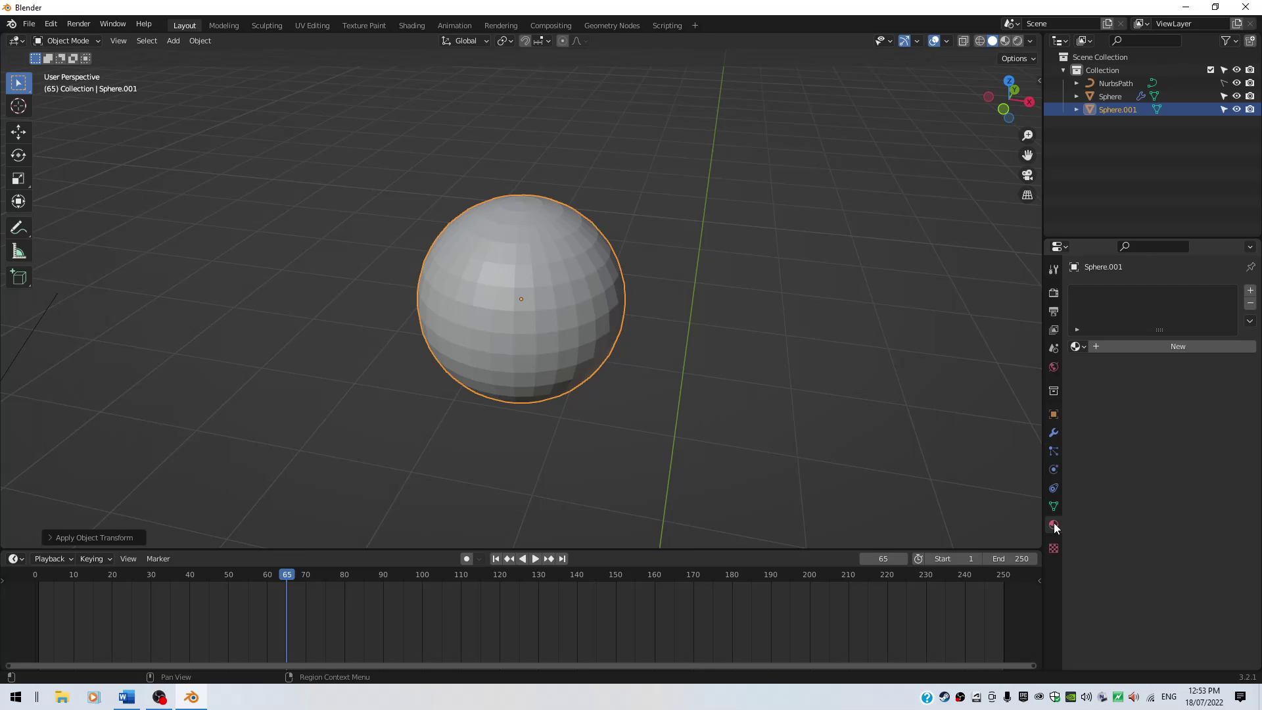
click(1190, 344)
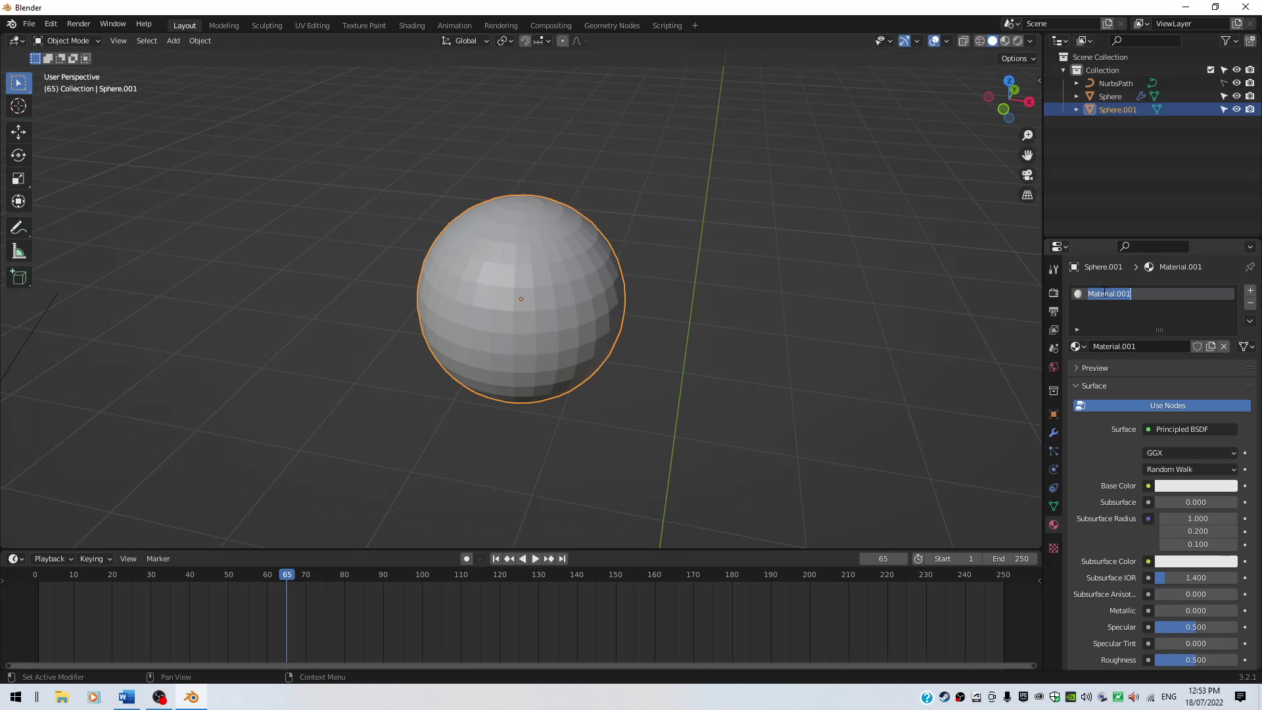
key(BackSpace)
text(Pard)
key(BackSpace)
text(ticle )
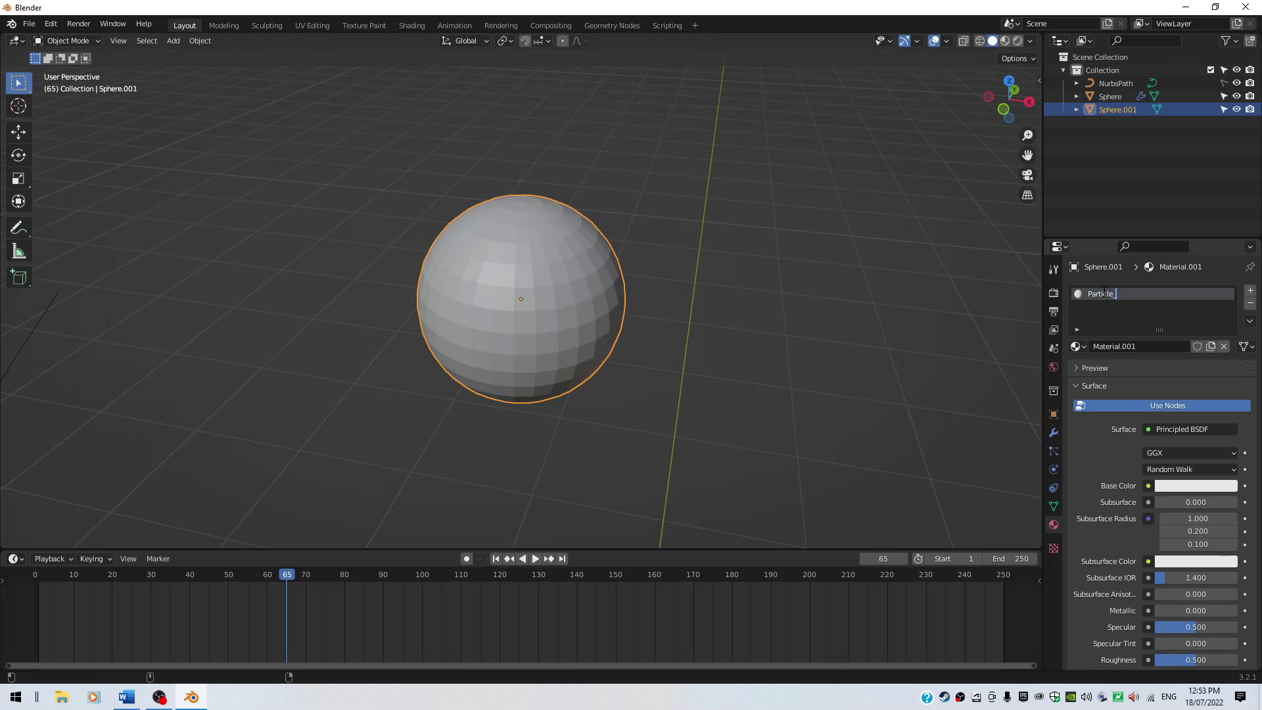
text(Red)
key(Return)
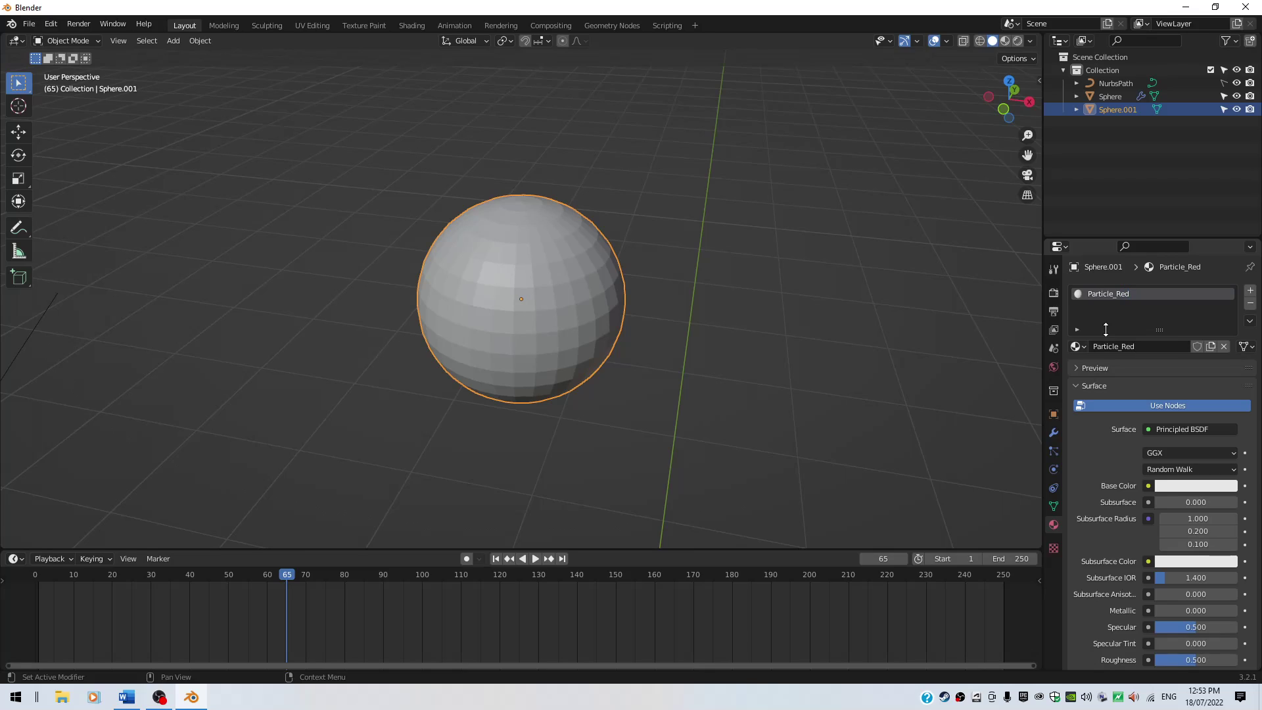
Set the Particle_Red base color to red (hue 0.999, saturation 0.961, value 0.800) and switch the viewport to Material Preview
click(1194, 486)
drag(1177, 345, 1168, 389)
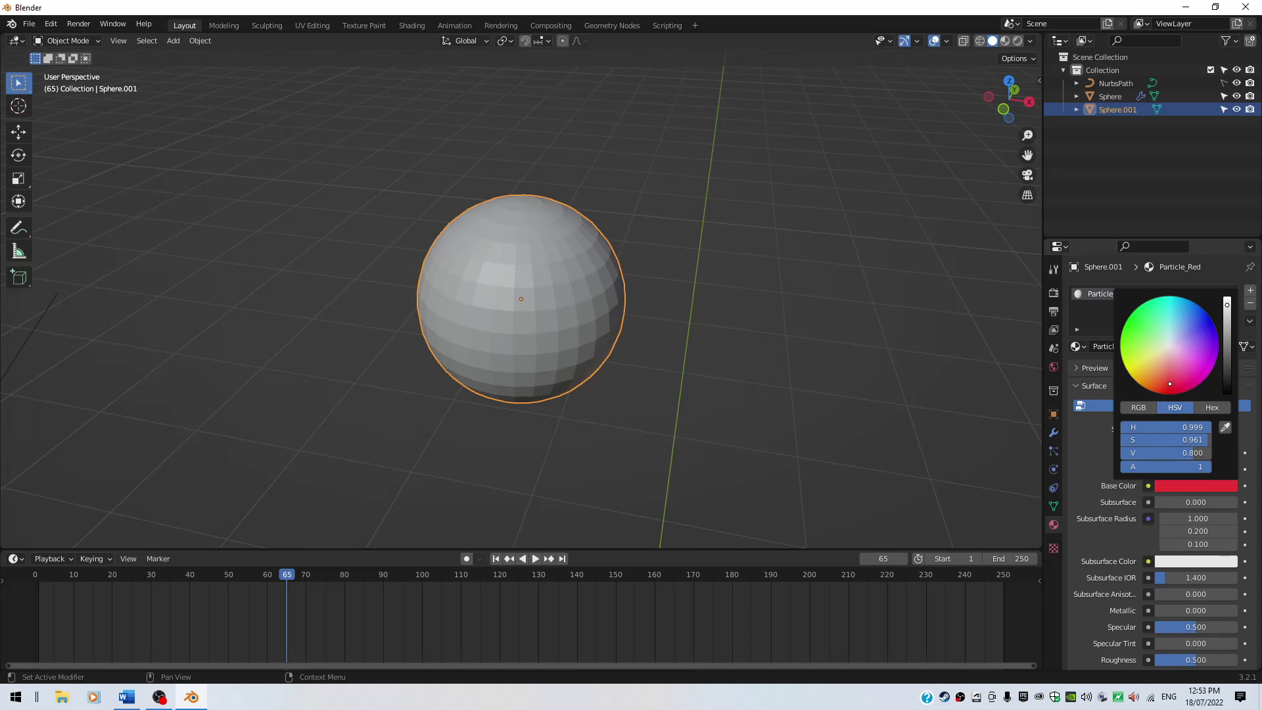
click(848, 427)
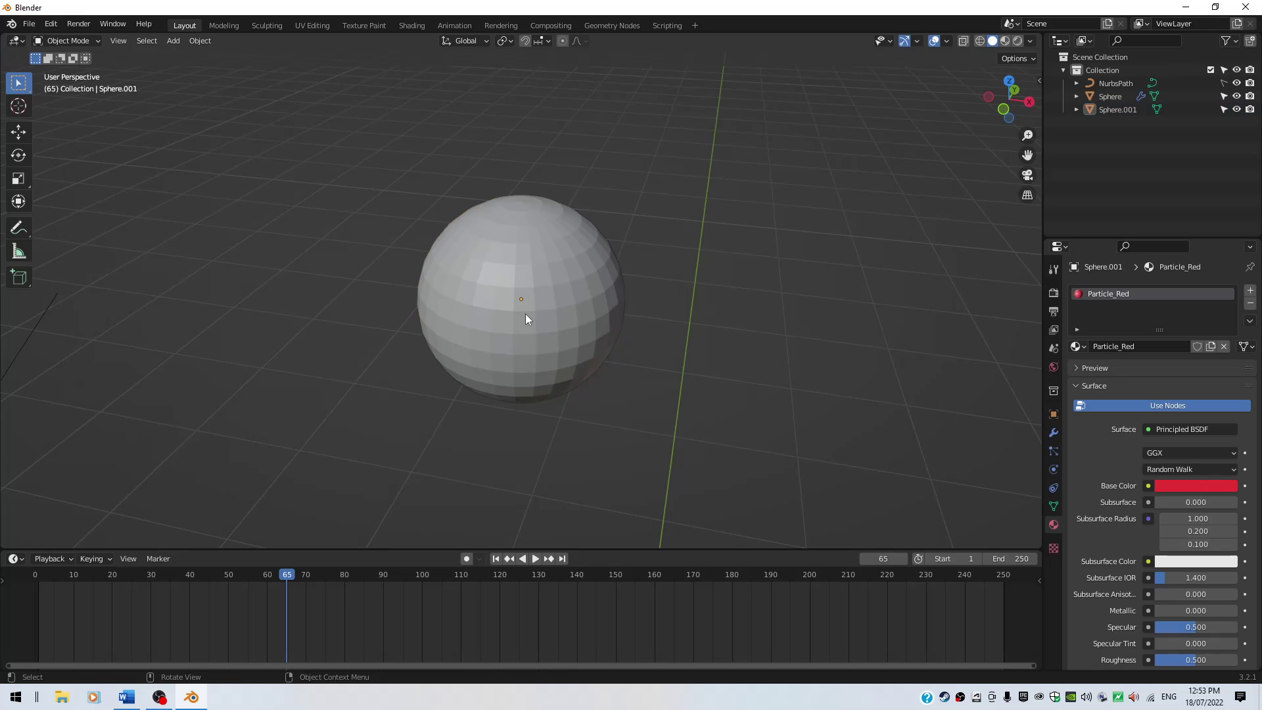
click(1005, 41)
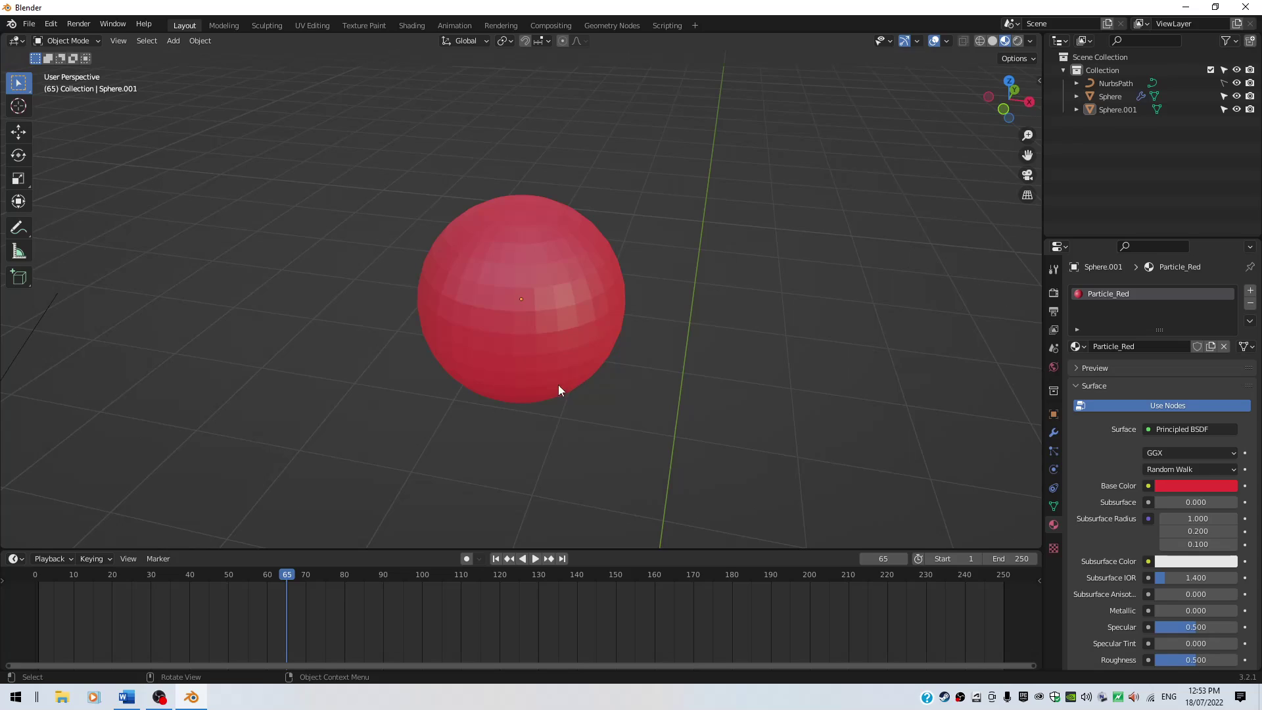
Apply smooth shading to the red sphere
click(502, 278)
right_click(507, 264)
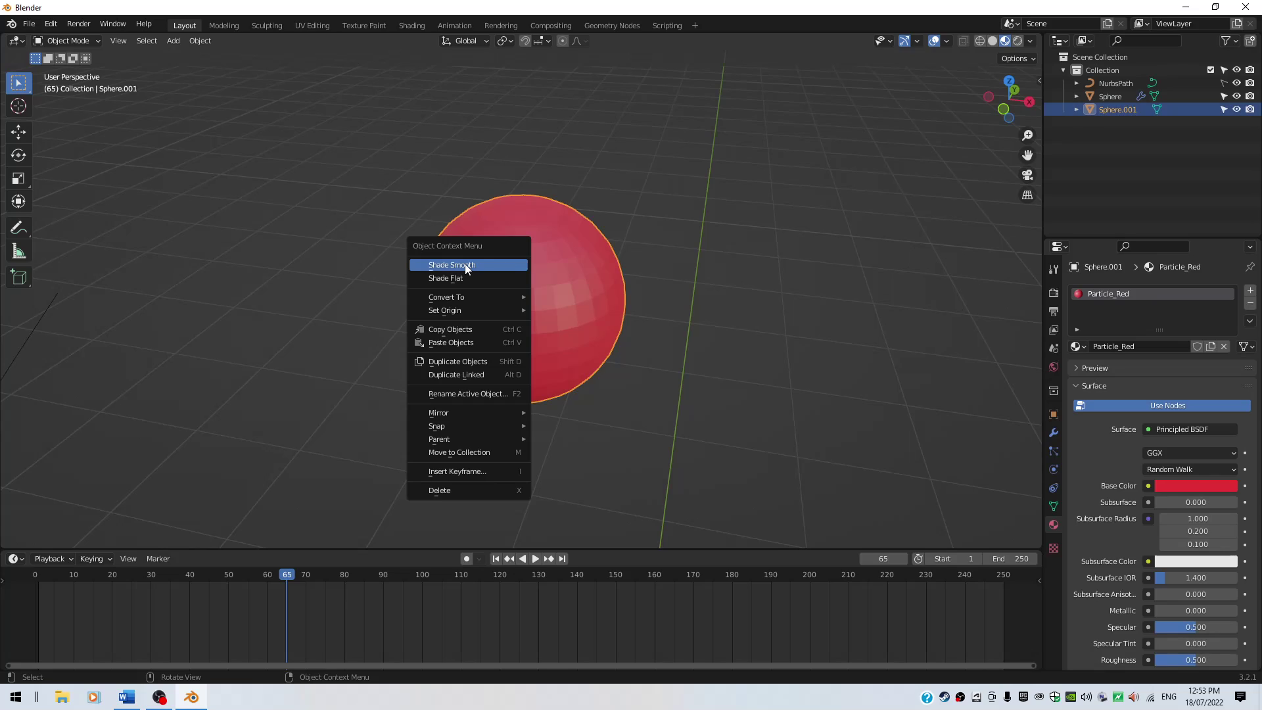
click(474, 266)
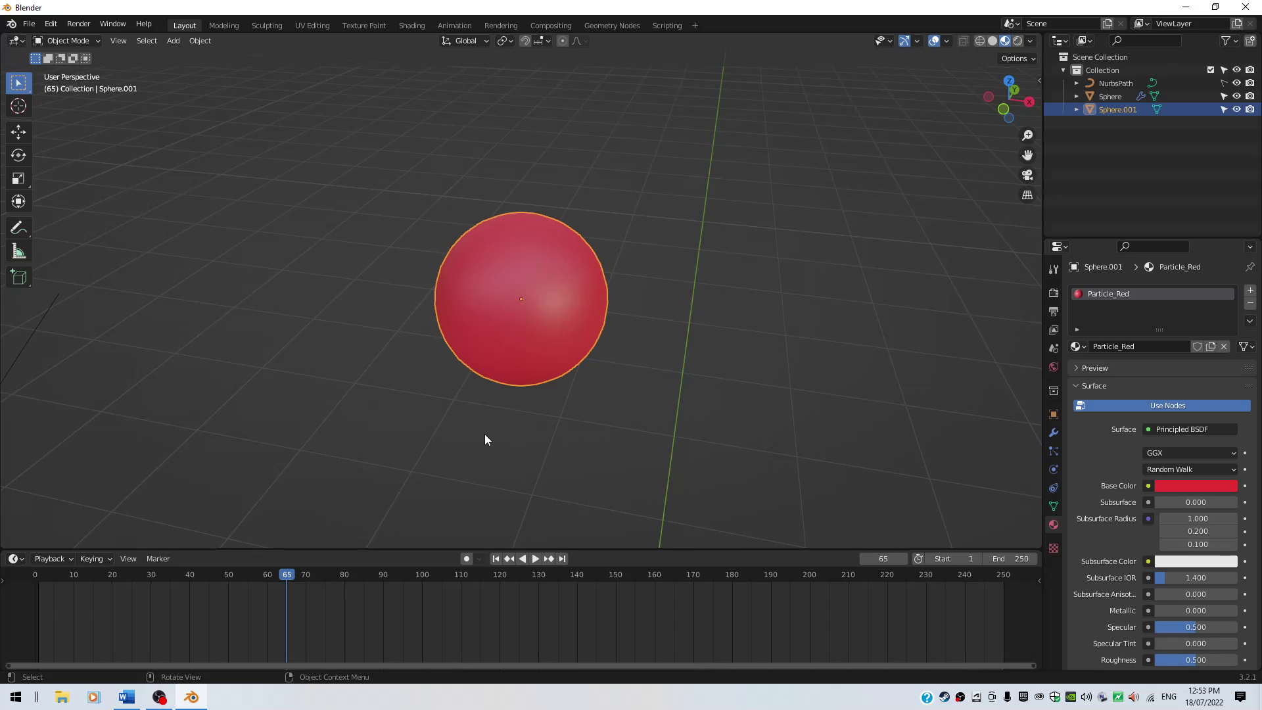
Duplicate the red particle sphere along the X axis in front view, leaving a small gap between the two spheres
key(KP_1)
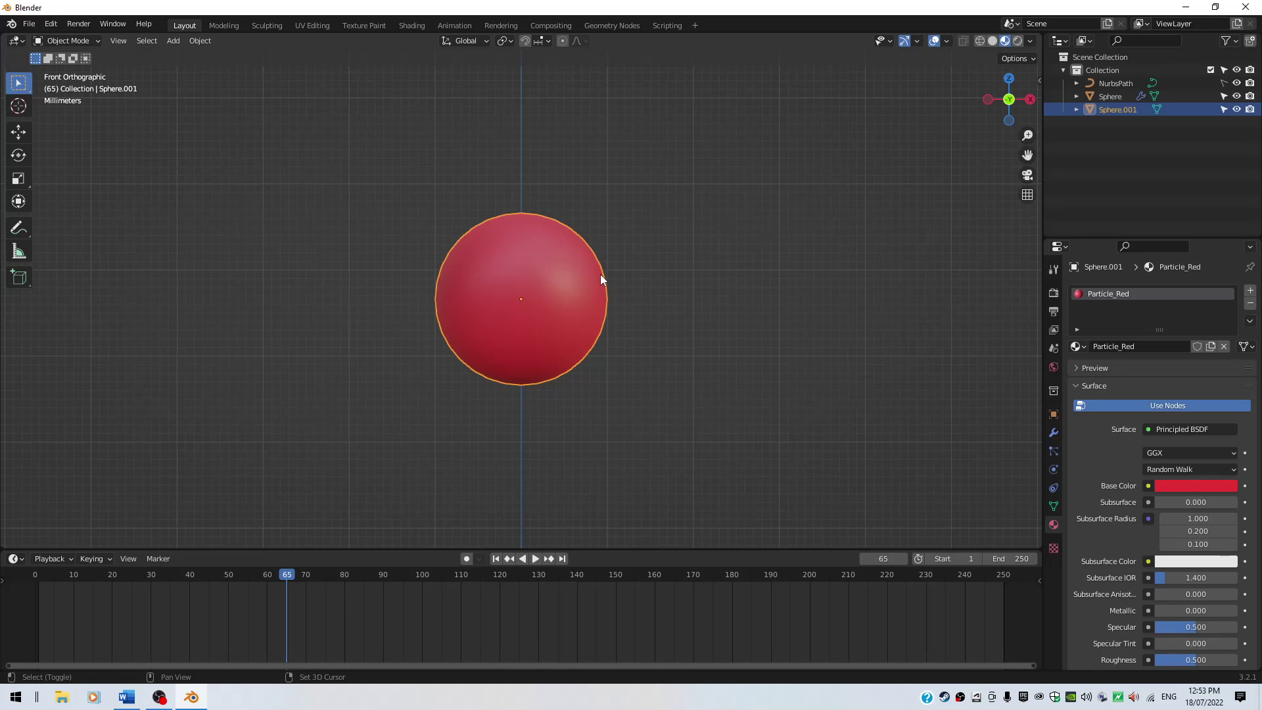
key(shift+d)
key(x)
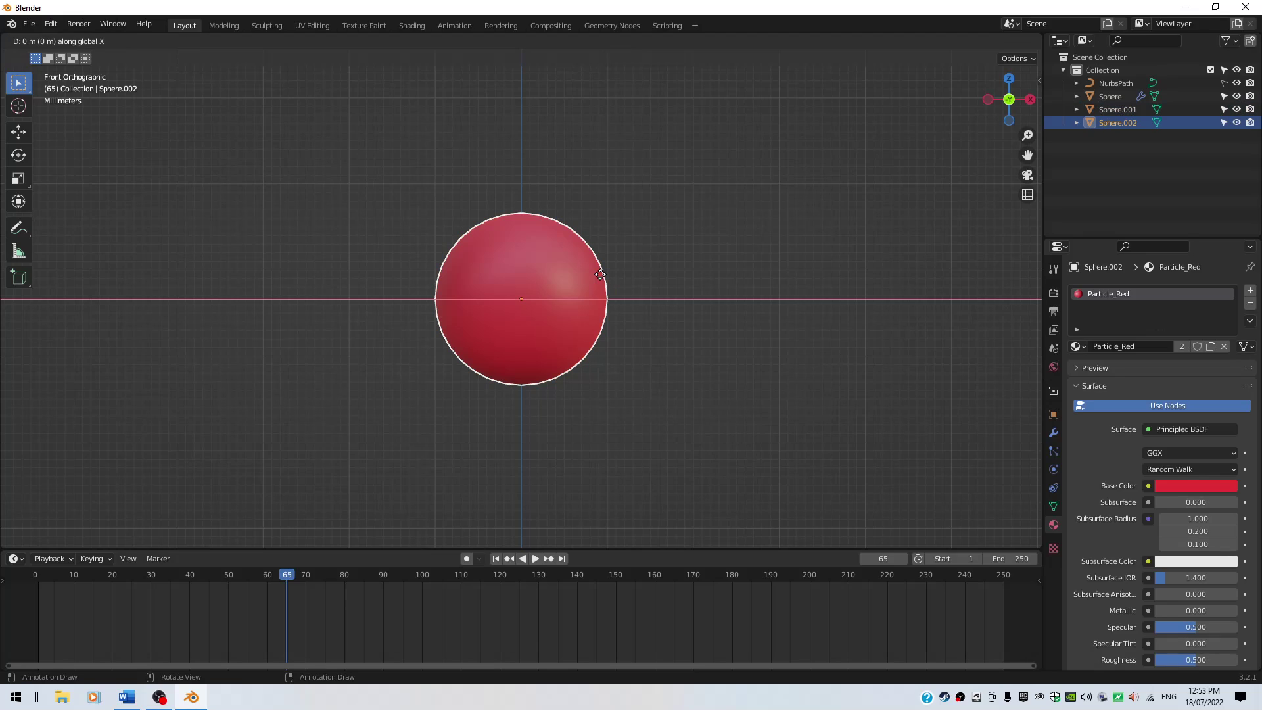
click(822, 393)
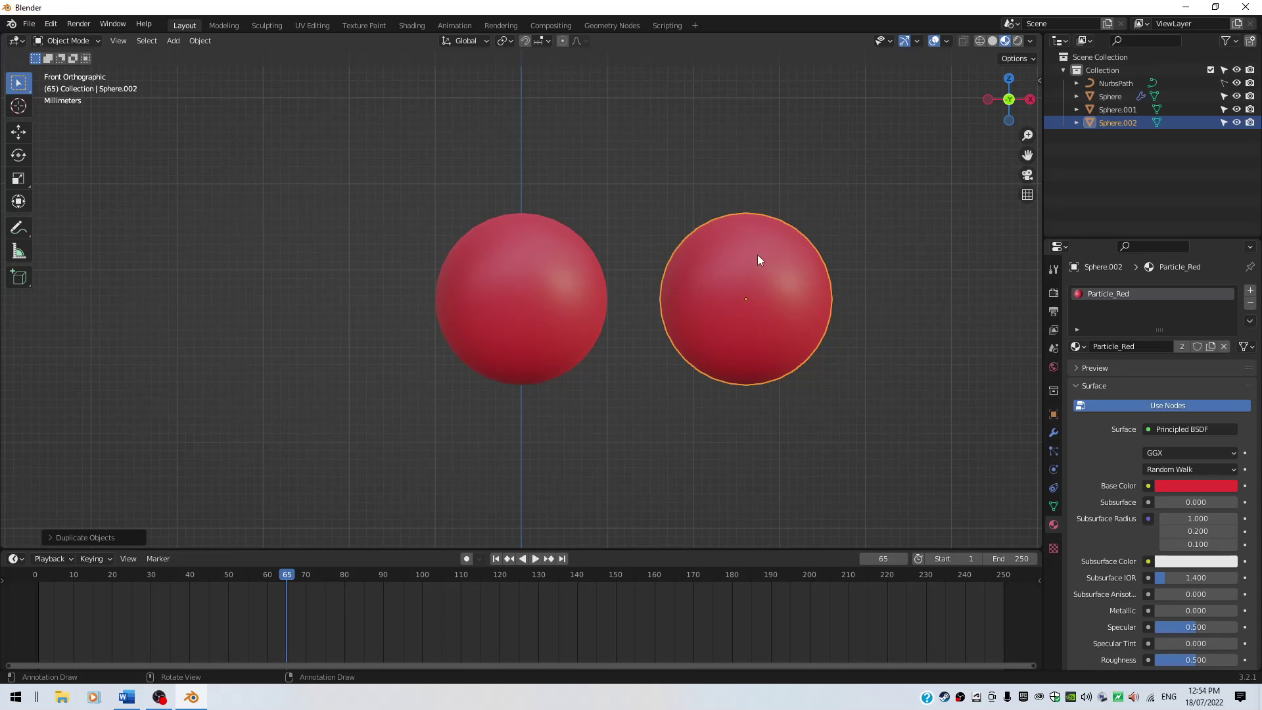
Make the duplicate sphere's material a single-user copy and rename it Particle_Yellow
click(1180, 346)
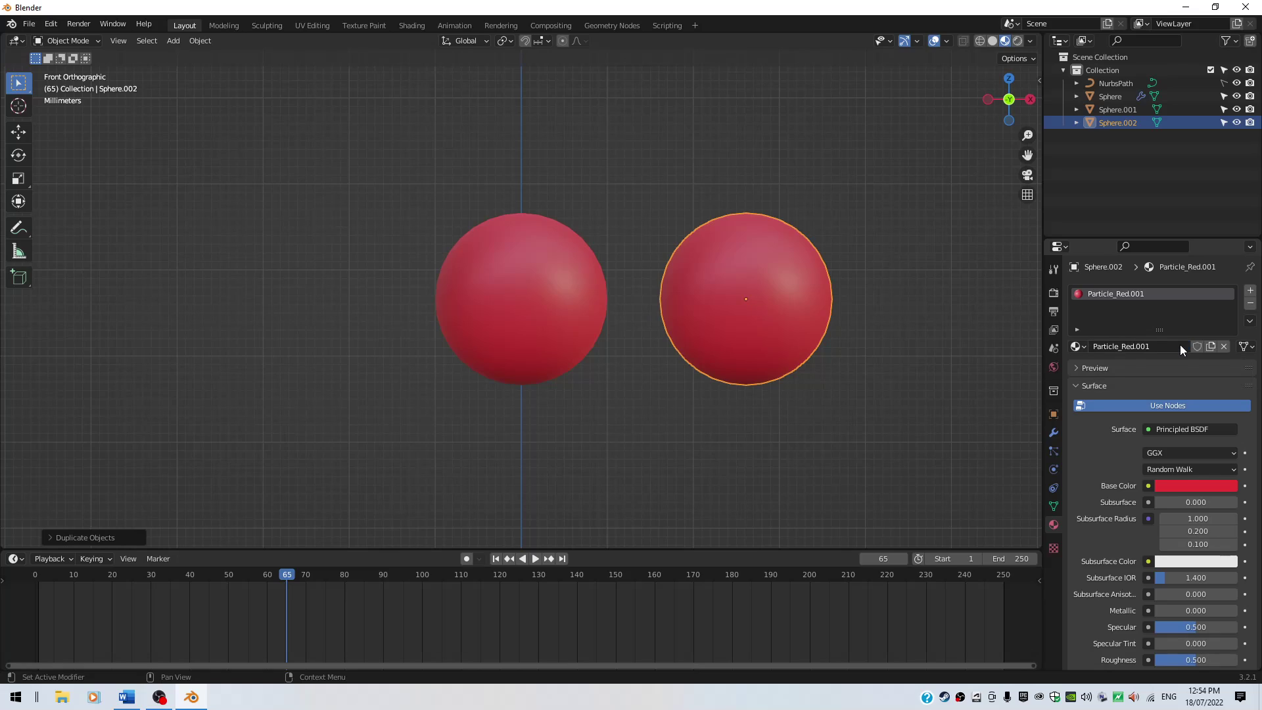
double_click(1110, 294)
key(End)
key(BackSpace)
key(BackSpace)
key(BackSpace)
key(BackSpace)
key(BackSpace)
key(BackSpace)
key(BackSpace)
text(Yellow)
key(Return)
Set the Particle_Yellow base color to yellow (hue 0.189, saturation 0.921, value 0.800) and deselect the sphere
click(1180, 485)
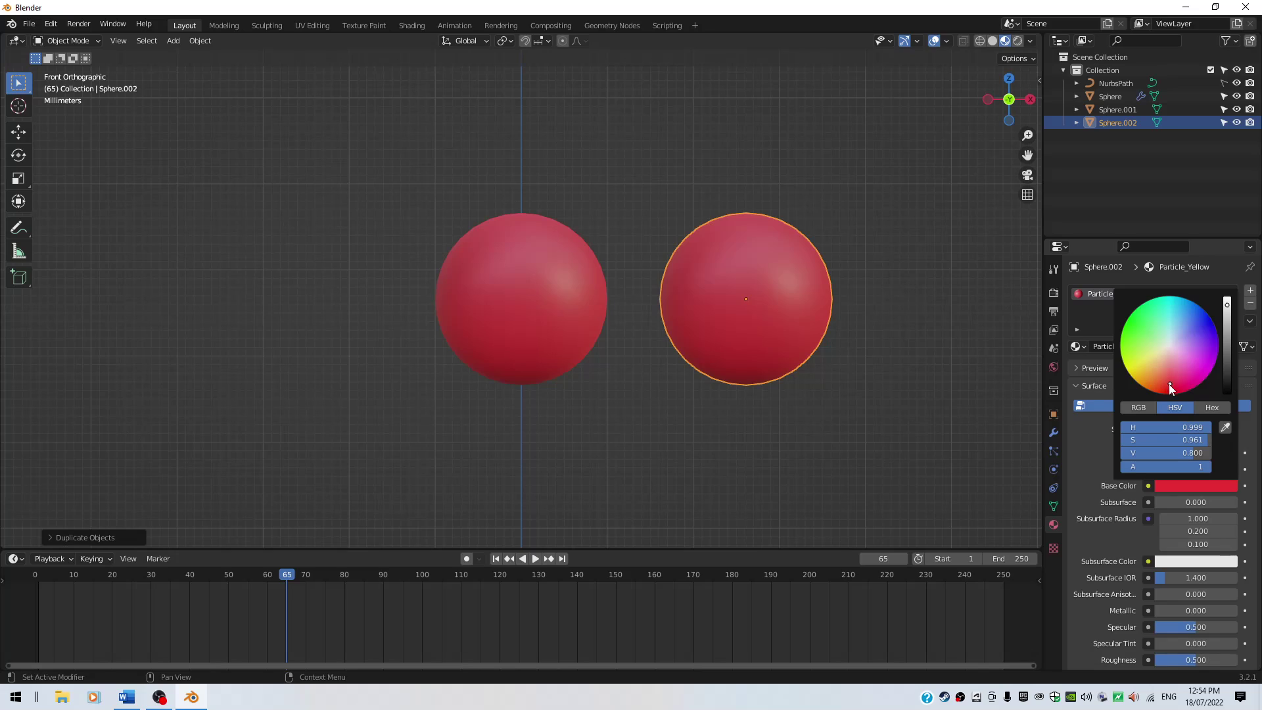
drag(1169, 383, 1138, 359)
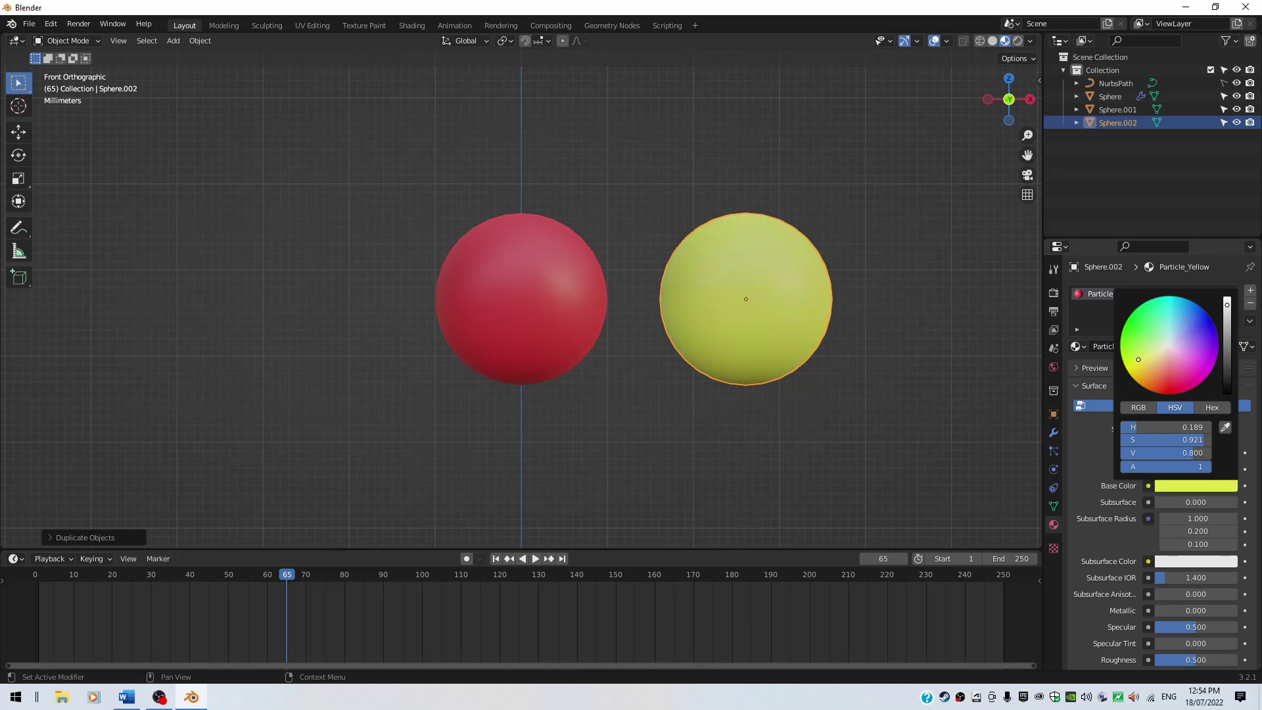
click(917, 388)
Move the red and yellow spheres together into a new collection named Particle_Collection
scroll(917, 388, down, 3)
shift+middle_drag(916, 389, 795, 371)
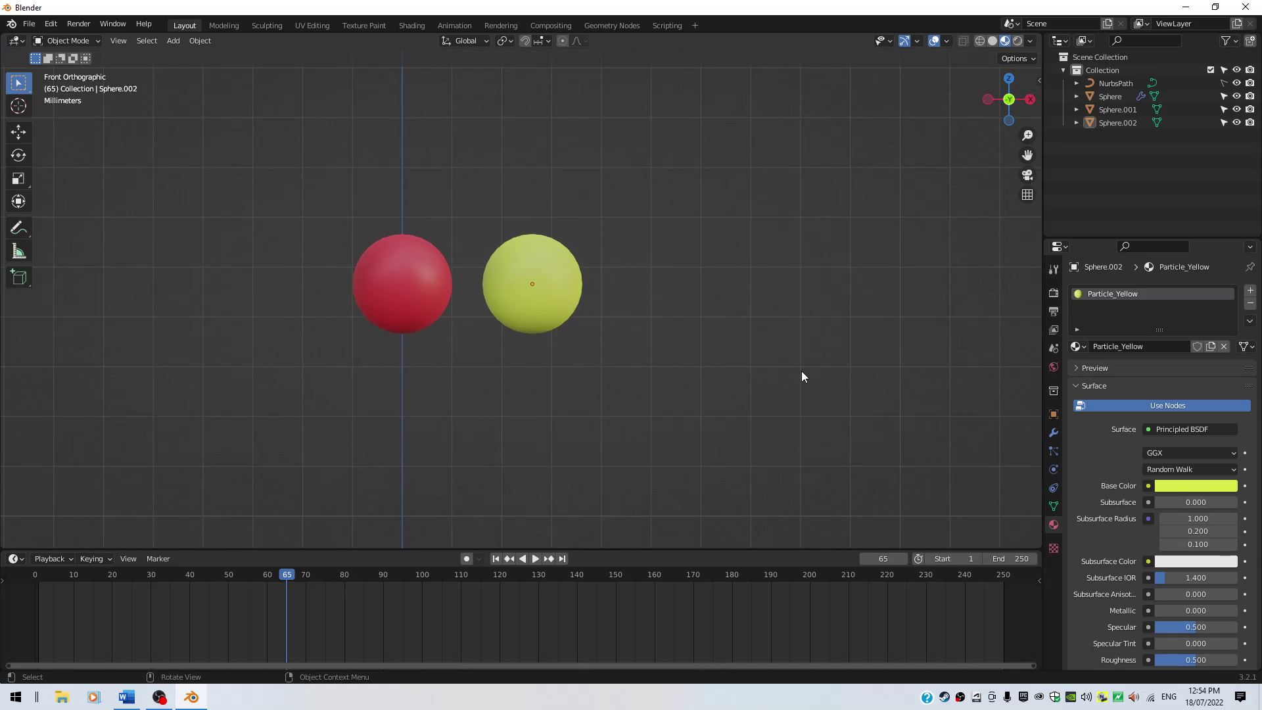
drag(274, 157, 740, 414)
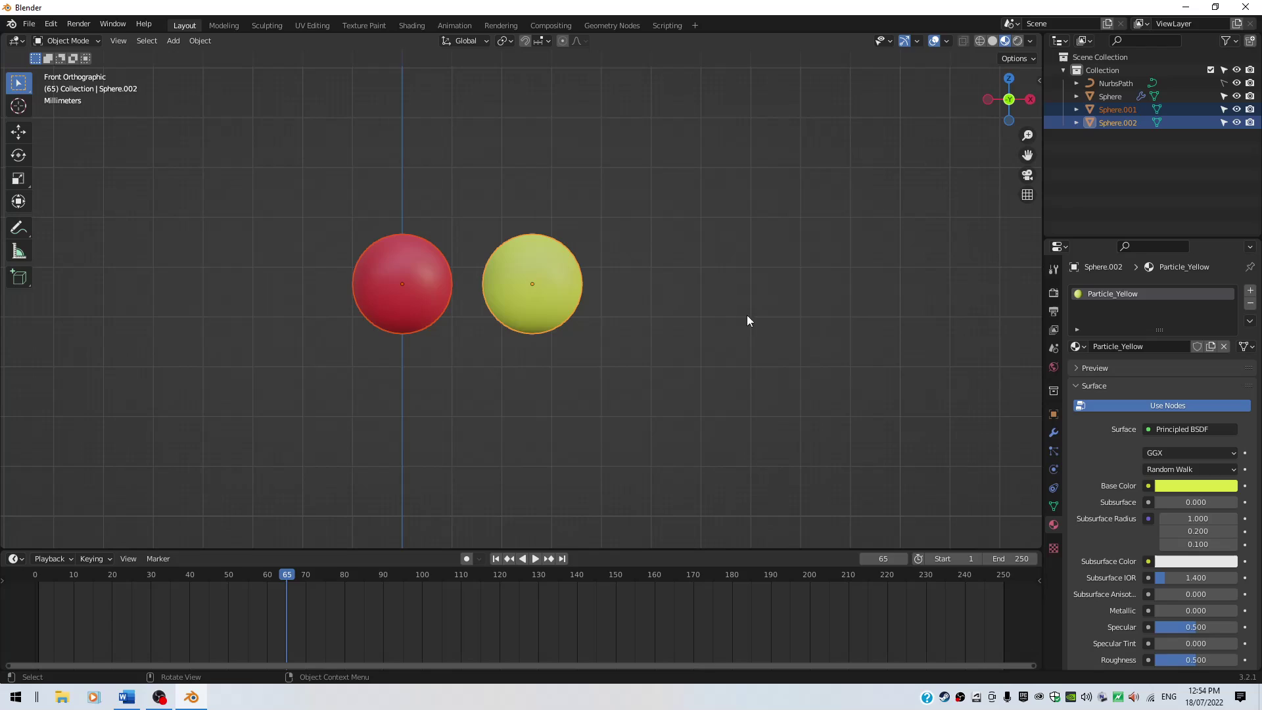
key(m)
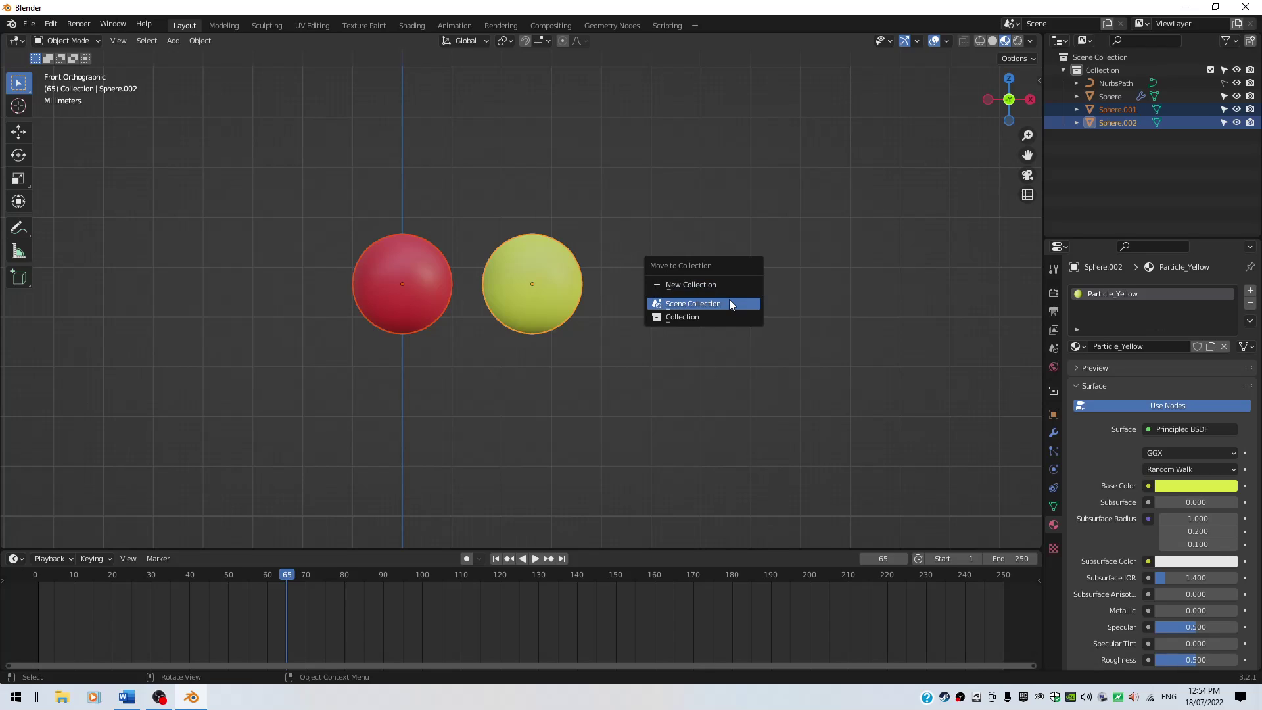
click(723, 285)
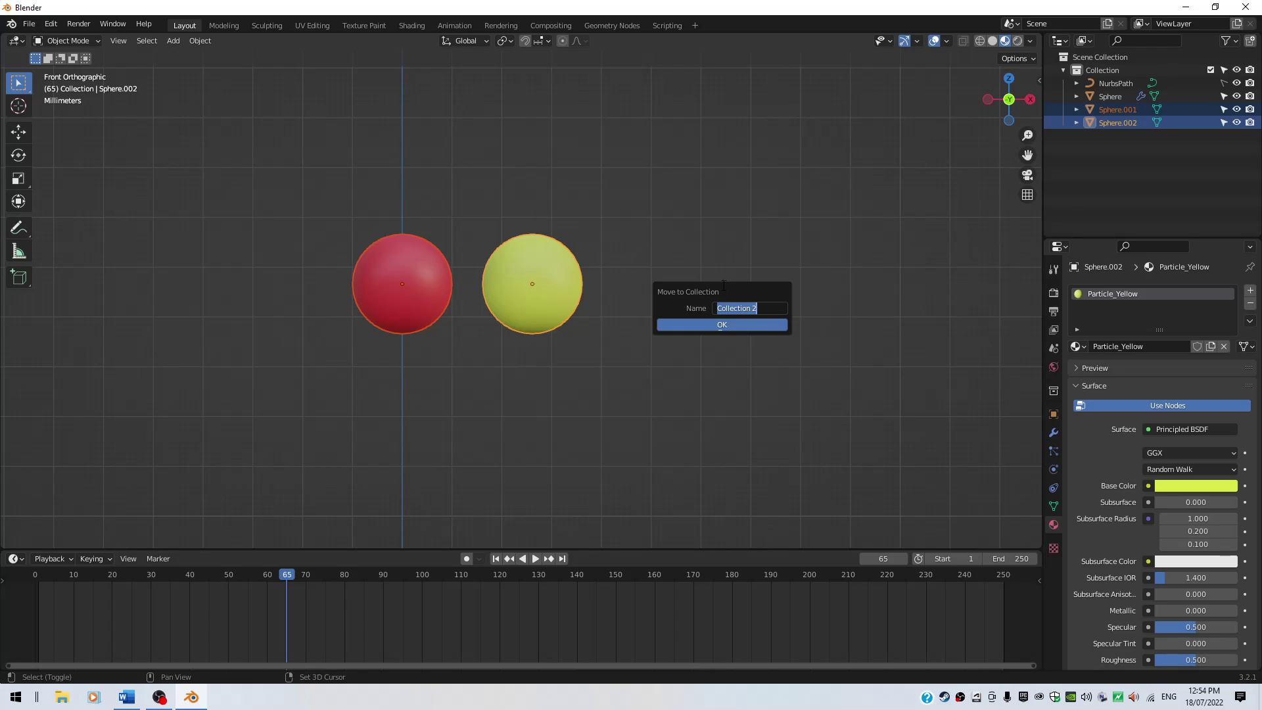
text(Particle)
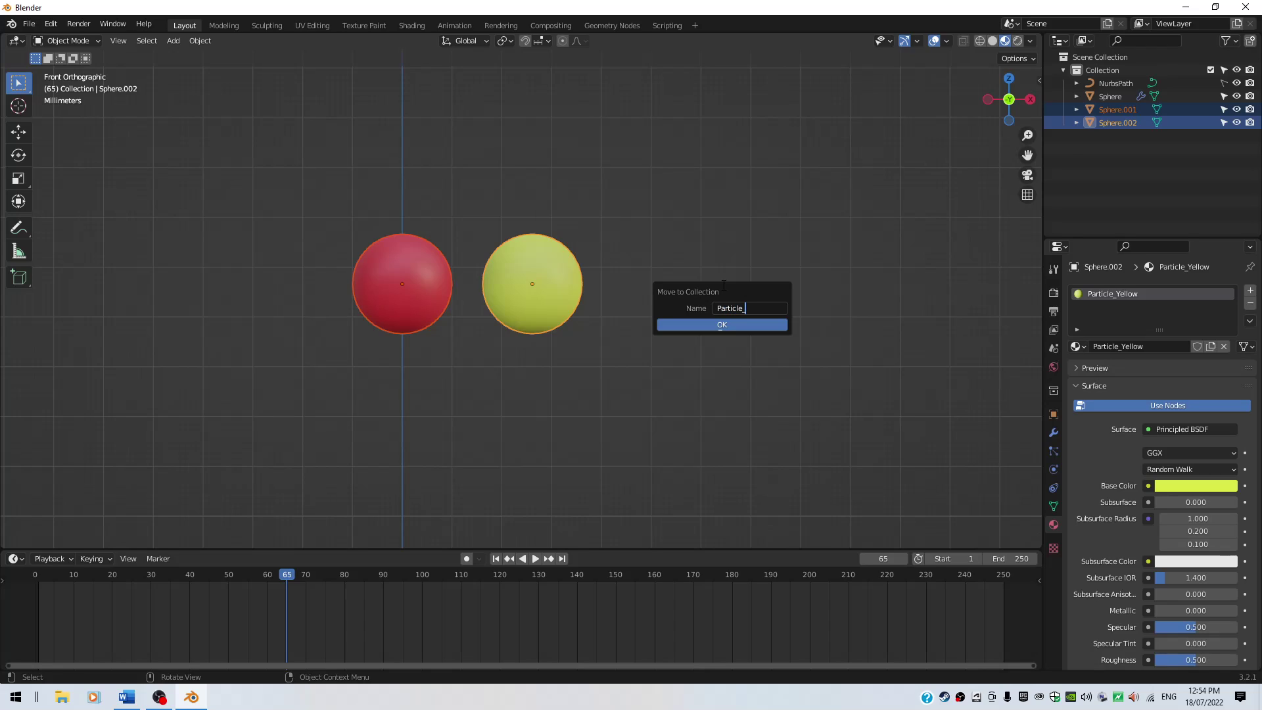
text(_Collection)
click(727, 327)
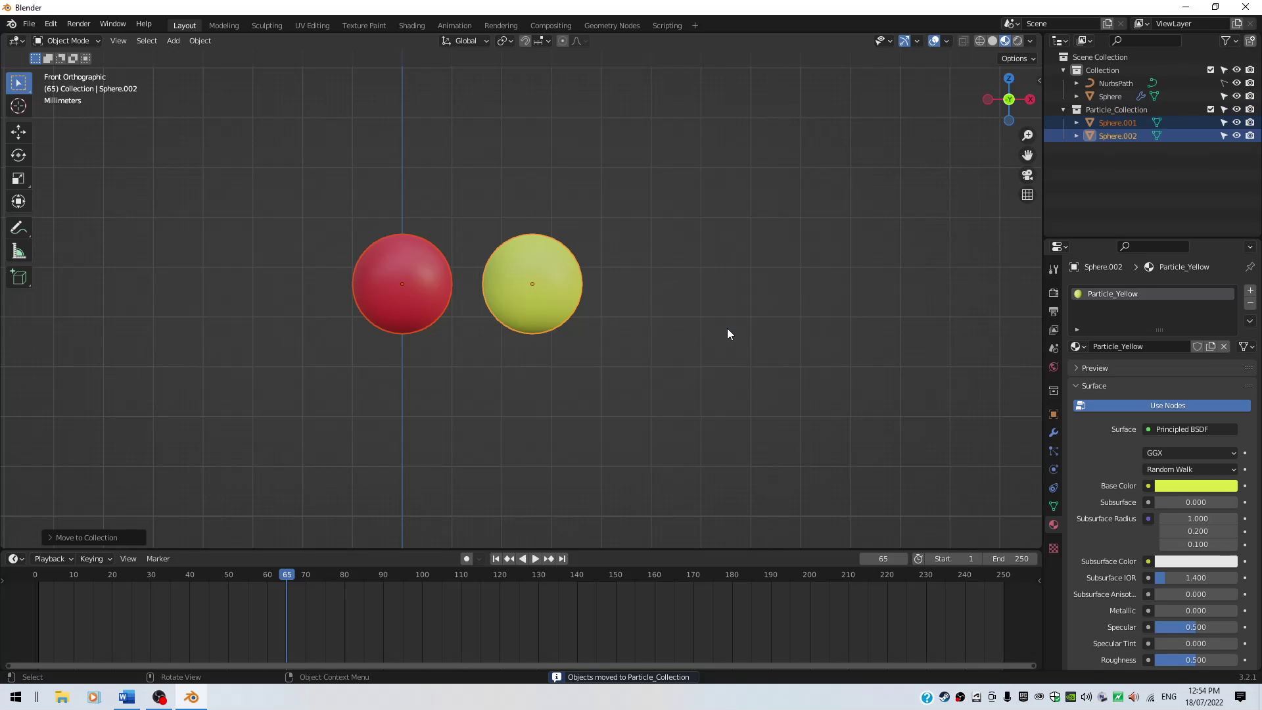
Select the emitter sphere at the origin and rename it Particle_Emitter
scroll(727, 333, down, 15)
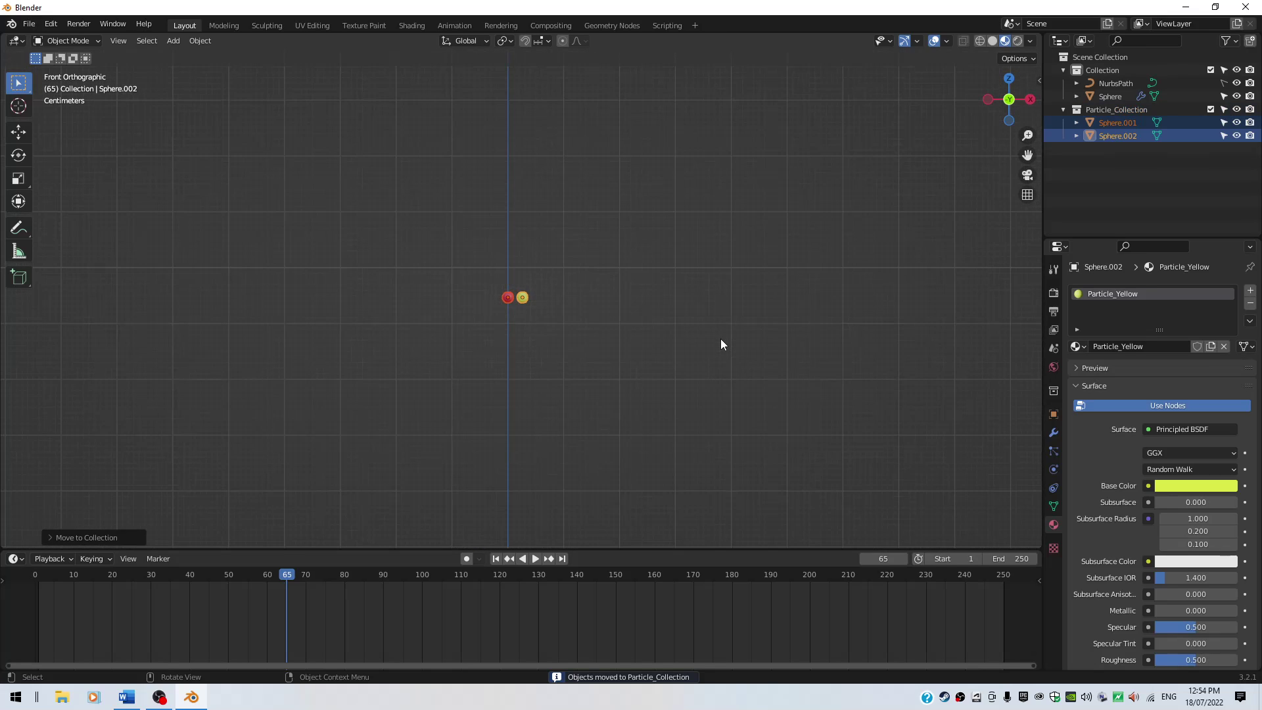
scroll(720, 338, down, 3)
scroll(720, 338, up, 4)
shift+middle_drag(702, 415, 736, 144)
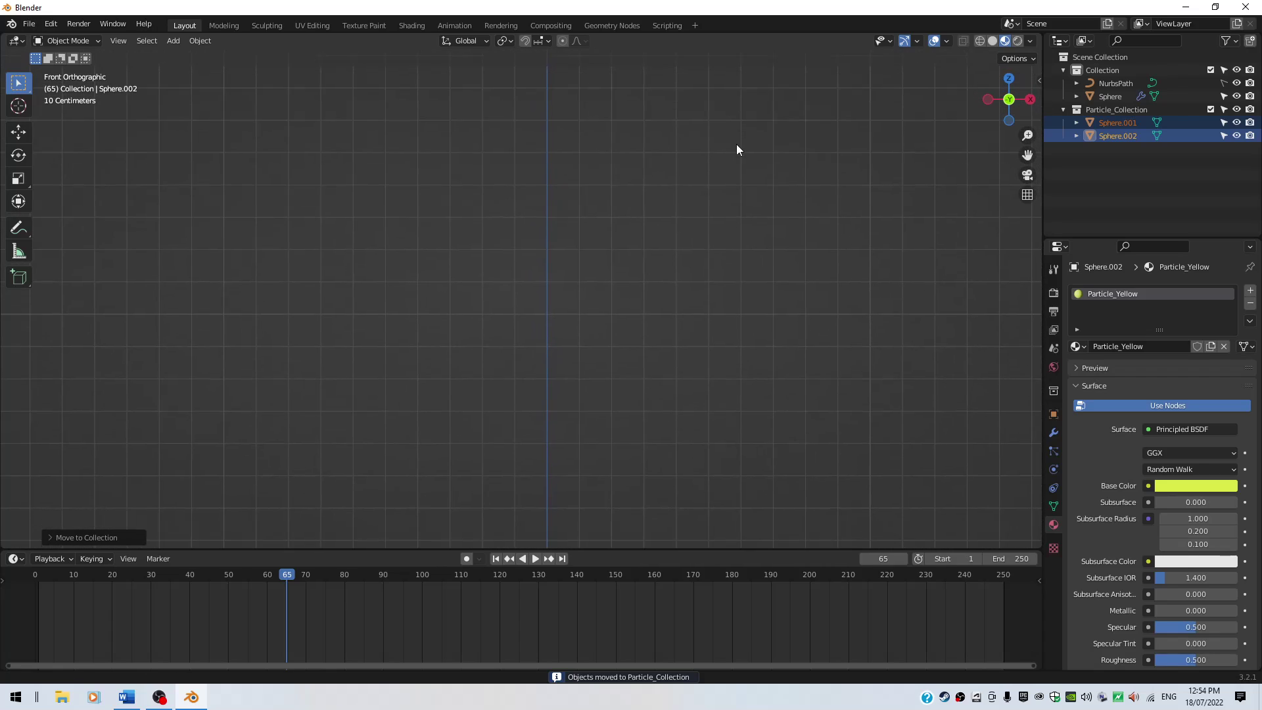
scroll(666, 332, down, 11)
shift+middle_drag(676, 416, 692, 221)
scroll(693, 221, up, 3)
shift+middle_drag(724, 279, 703, 369)
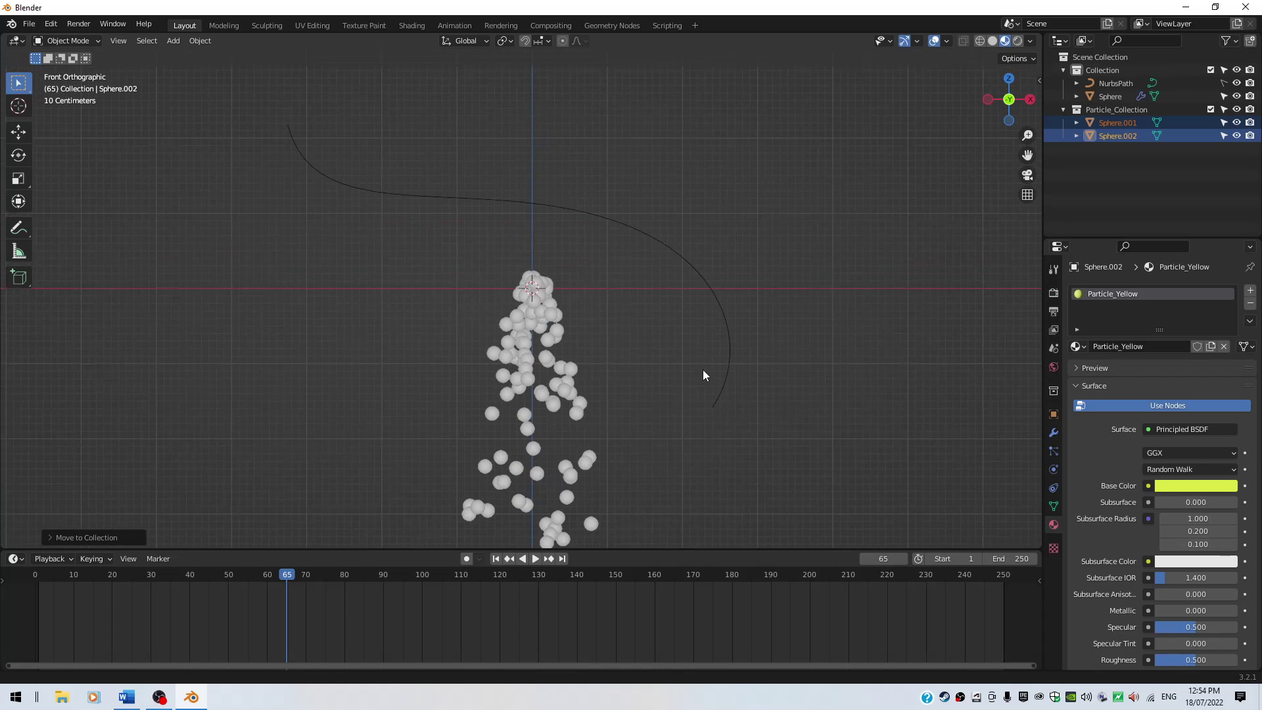
scroll(704, 360, up, 4)
scroll(704, 360, up, 4)
click(582, 242)
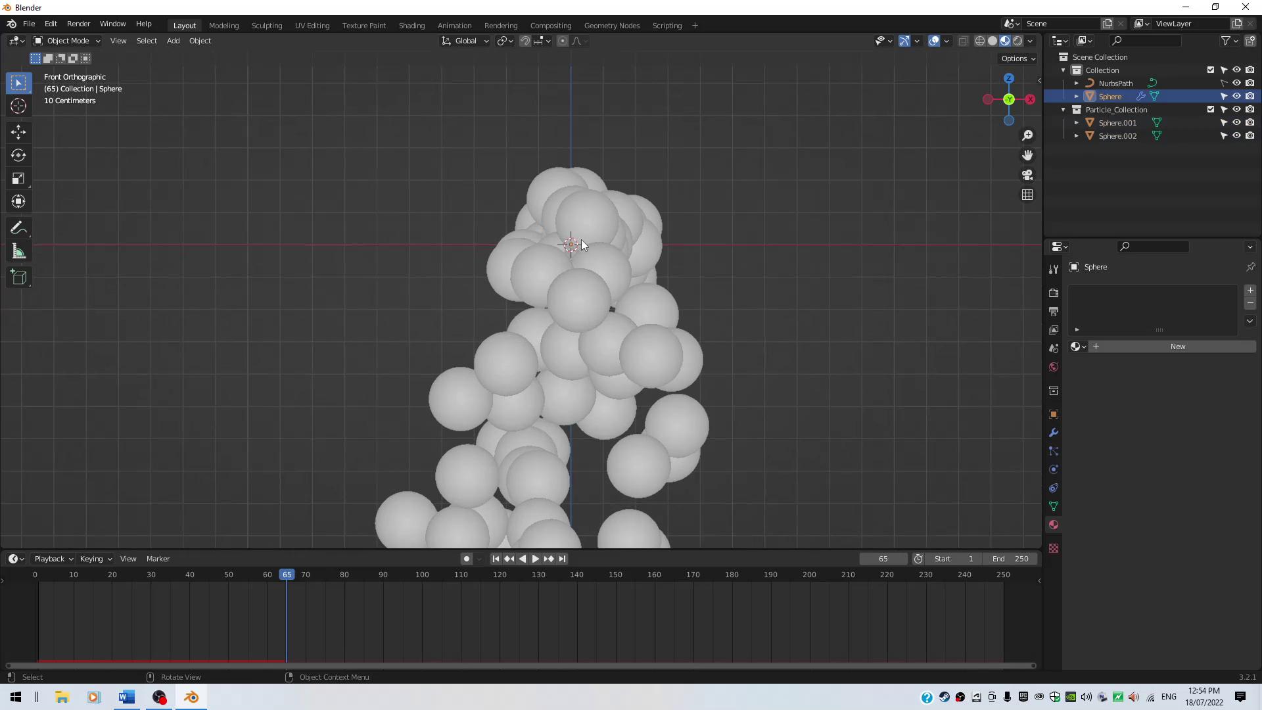
double_click(1111, 95)
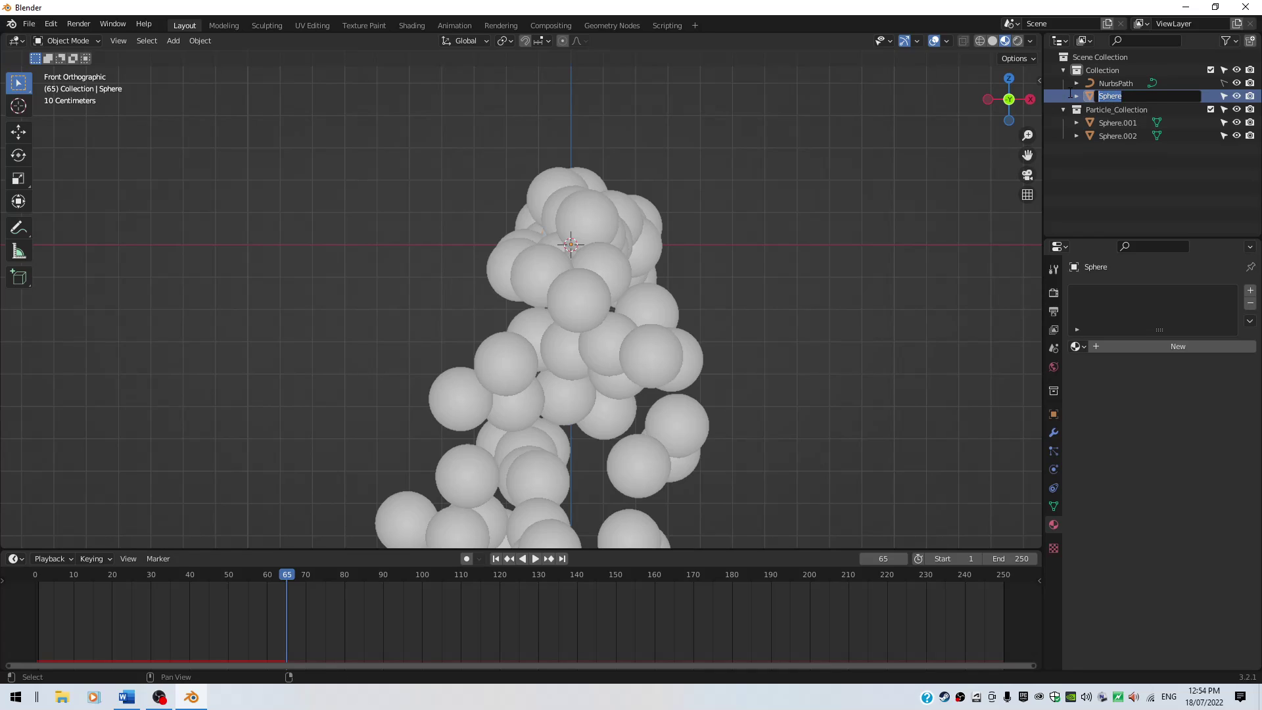
text(Particle_Emitter)
key(Return)
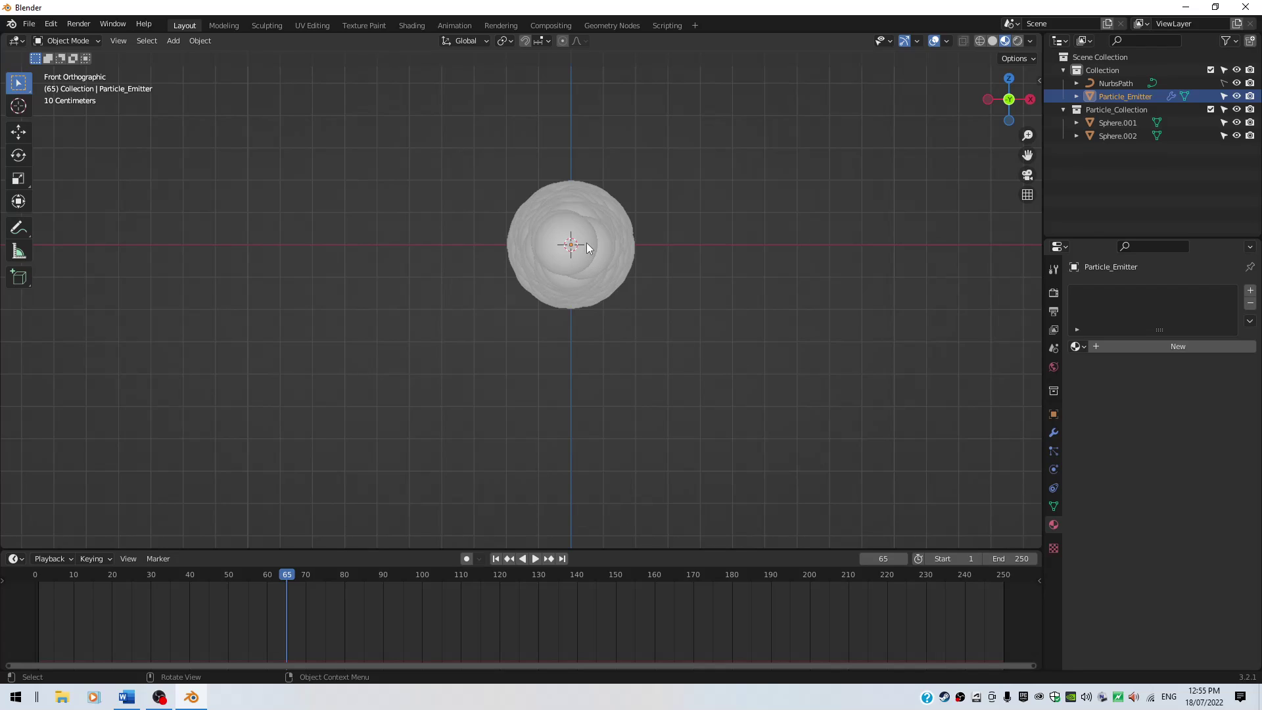
Render the emitter's particles as a collection, using Particle_Collection as the instance collection
shift+middle_drag(750, 307, 645, 460)
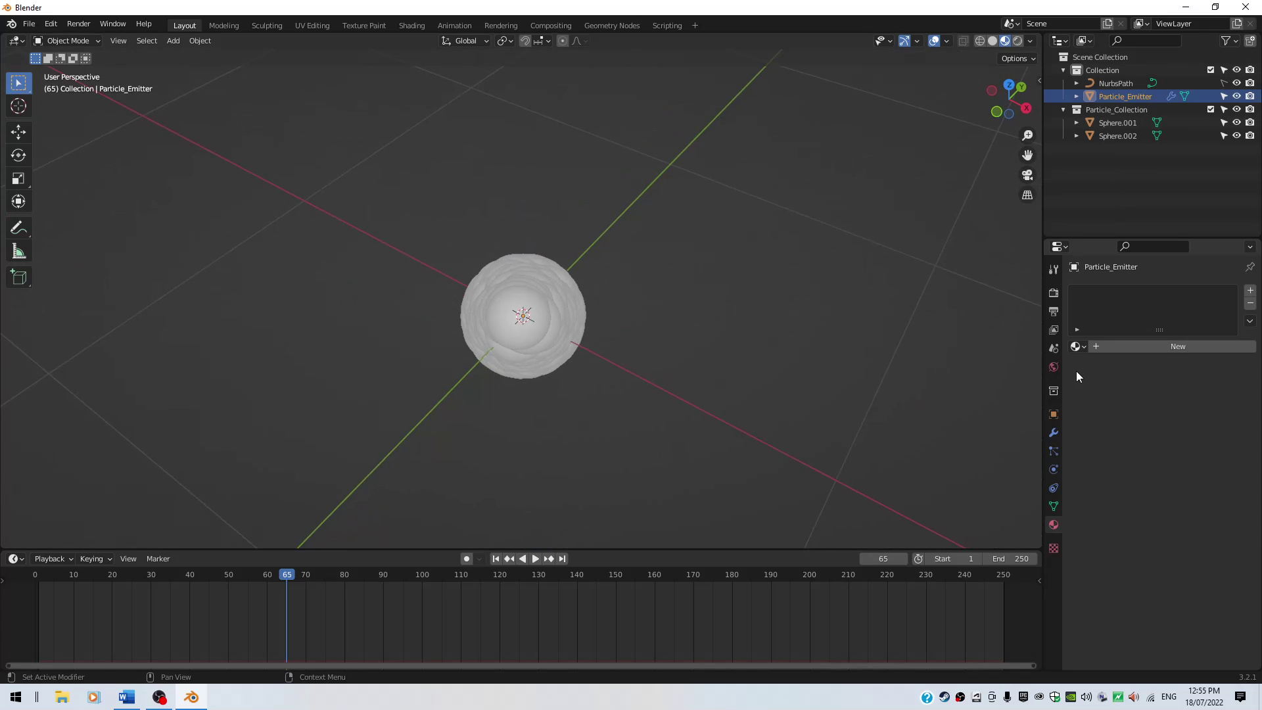
click(1051, 448)
scroll(1143, 418, down, 2)
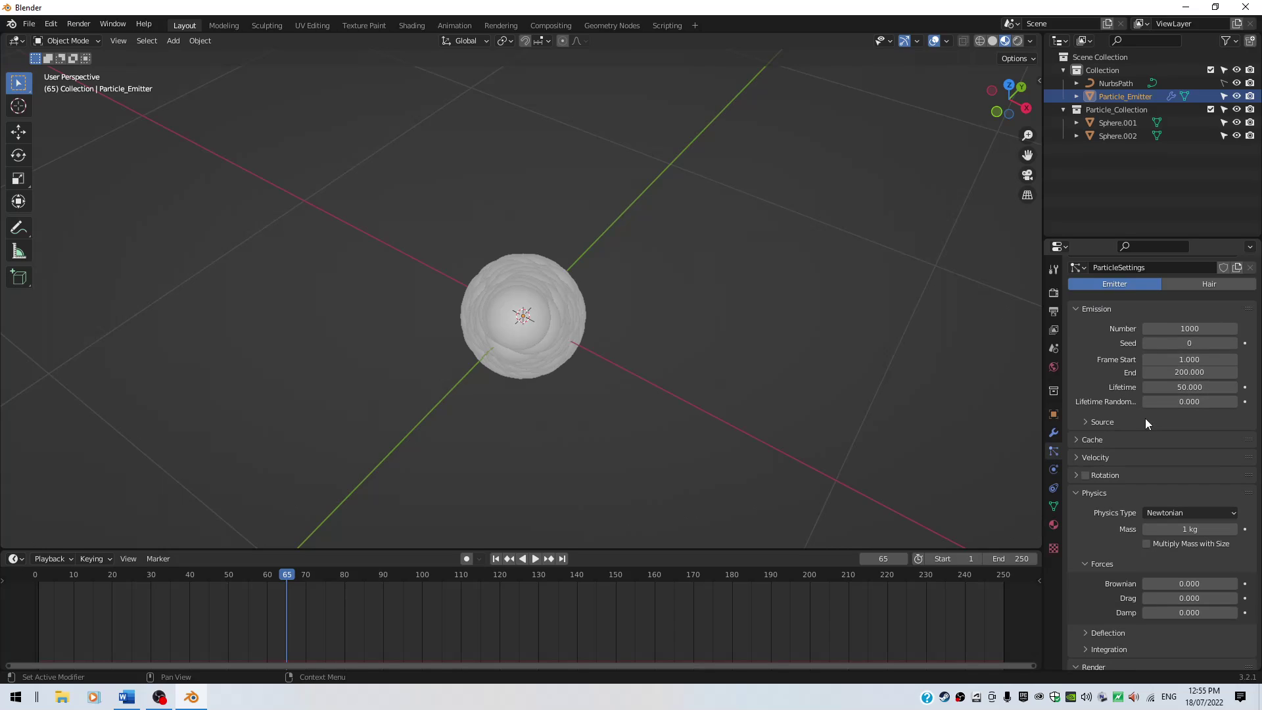
scroll(1145, 418, down, 8)
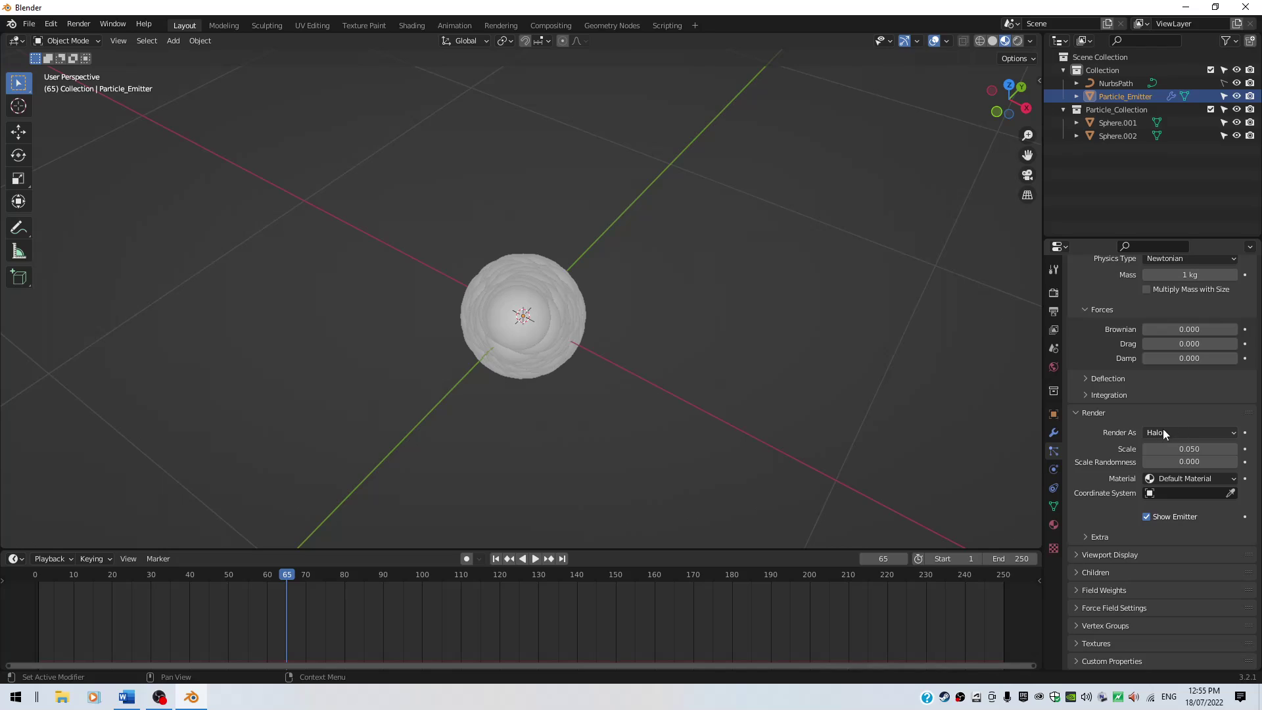
click(1177, 431)
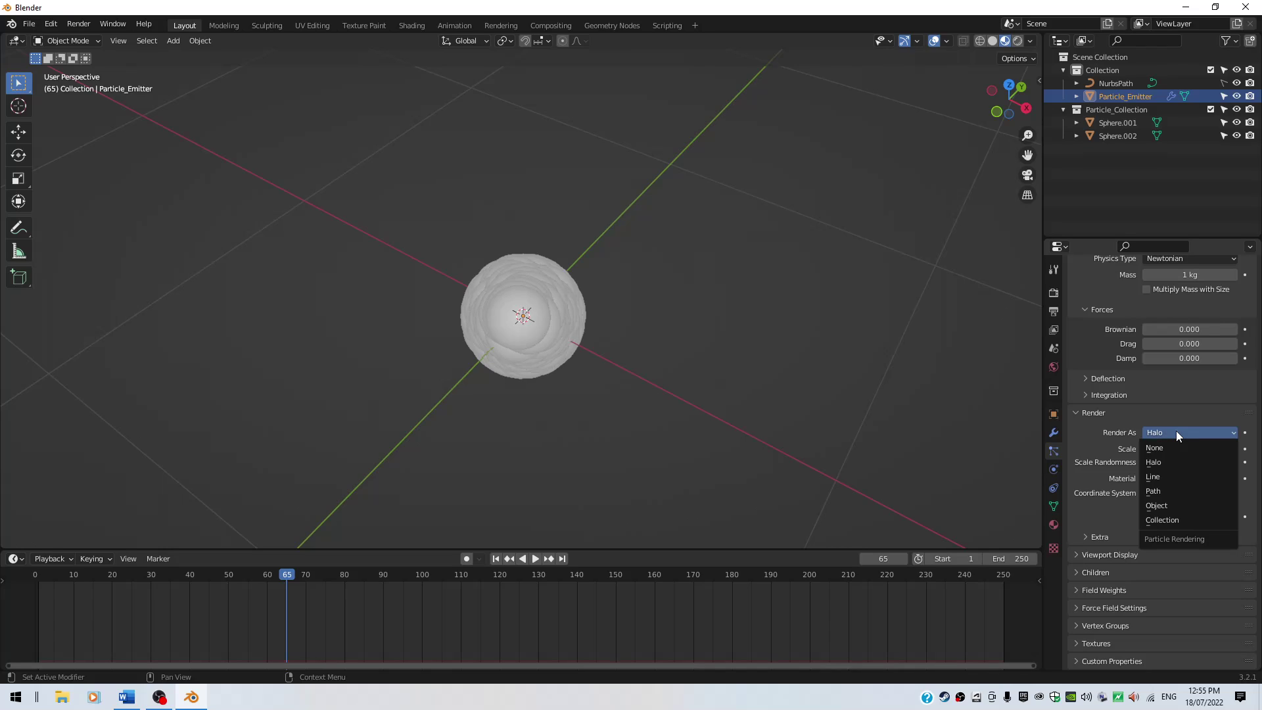
click(1170, 519)
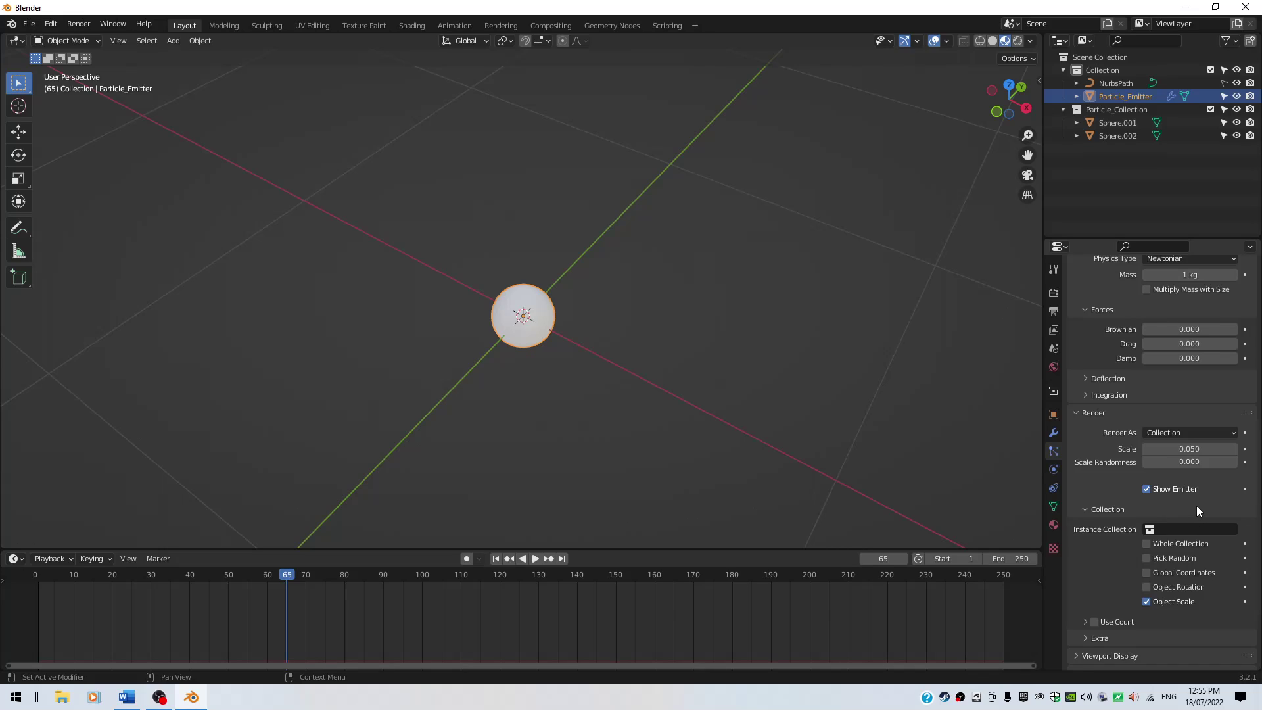
click(1177, 528)
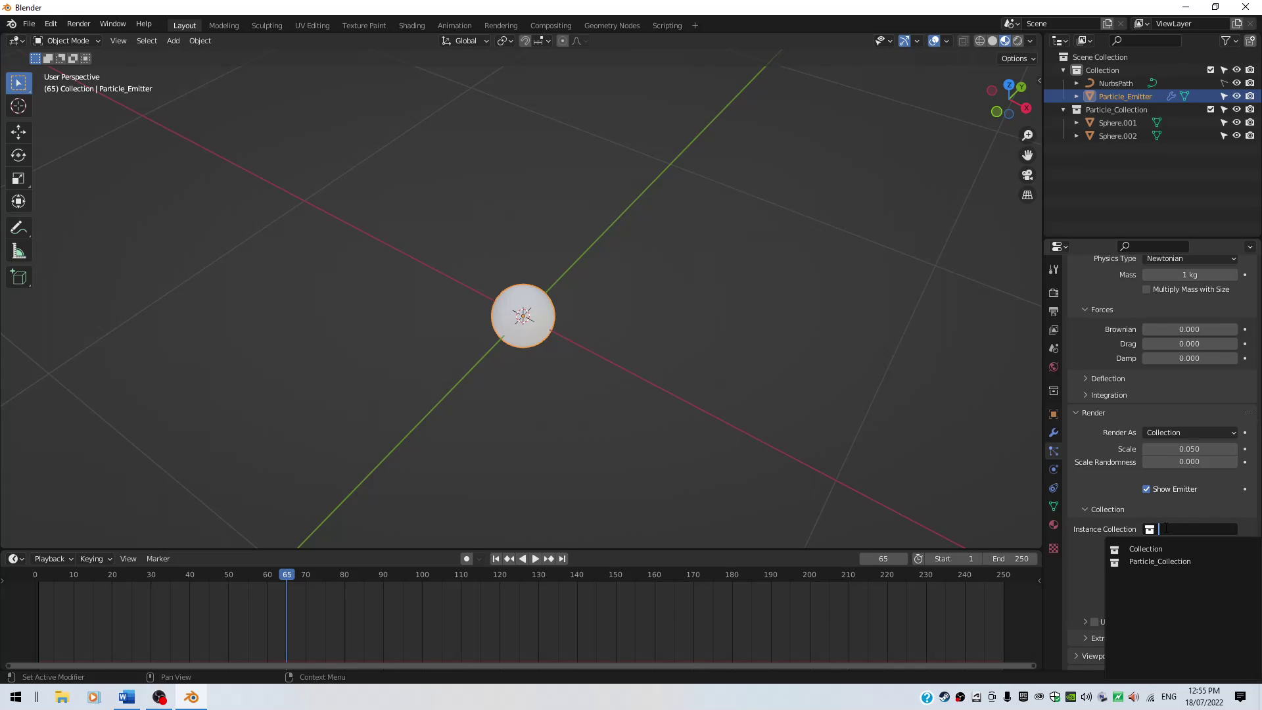
click(1165, 561)
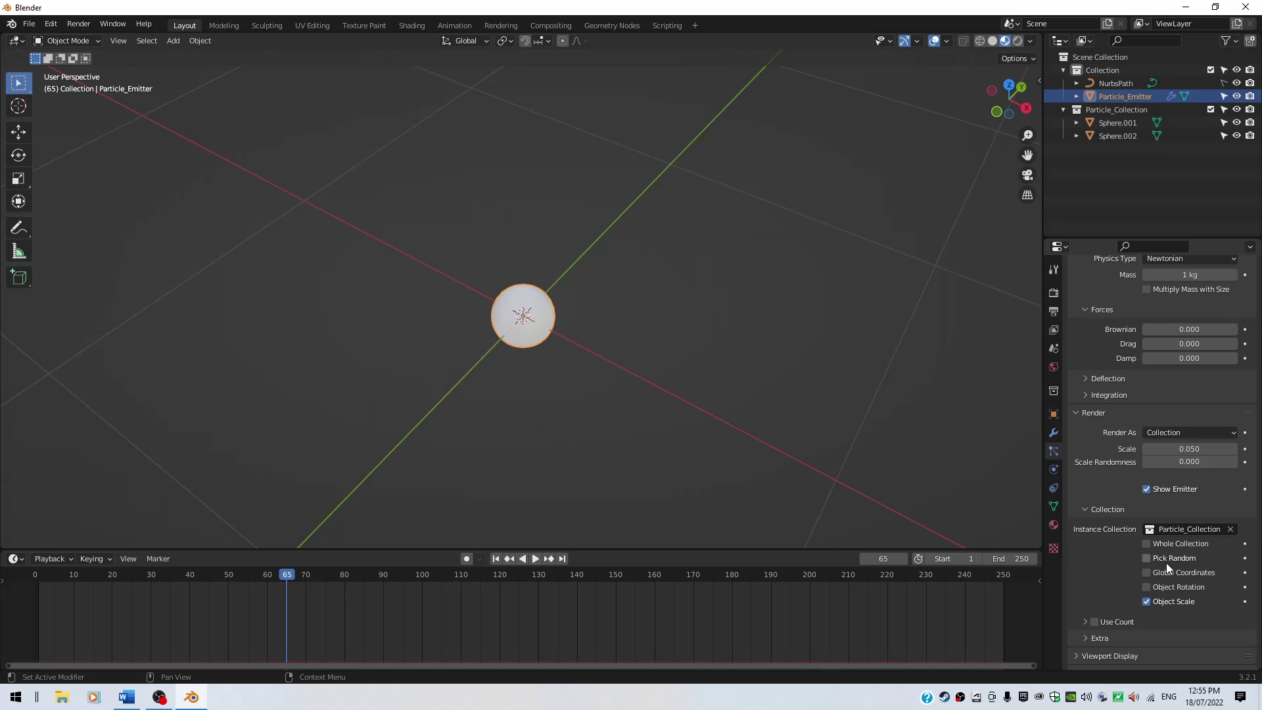
Turn off Show Emitter in the particle system's render settings
middle_drag(849, 486, 835, 391)
scroll(850, 364, up, 4)
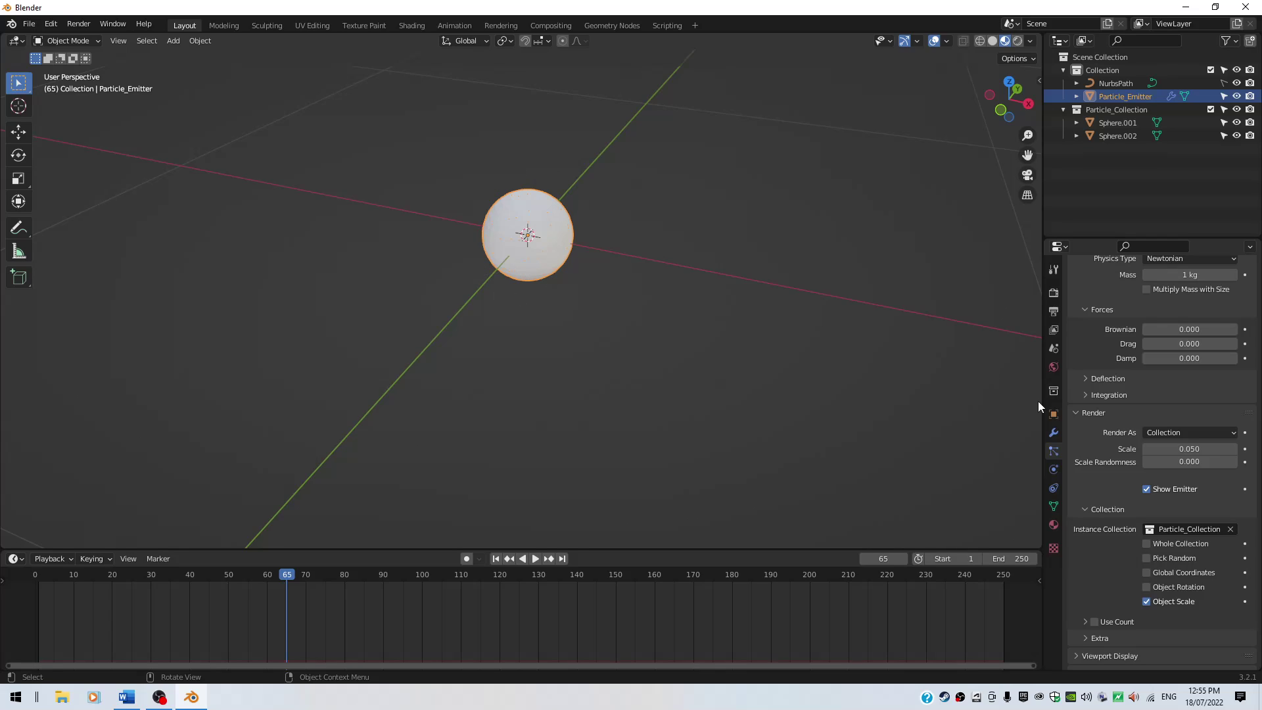
click(1146, 488)
Play the animation from frame 1, stop it at about frame 116 and examine the emitted particles up close
key(shift+Left)
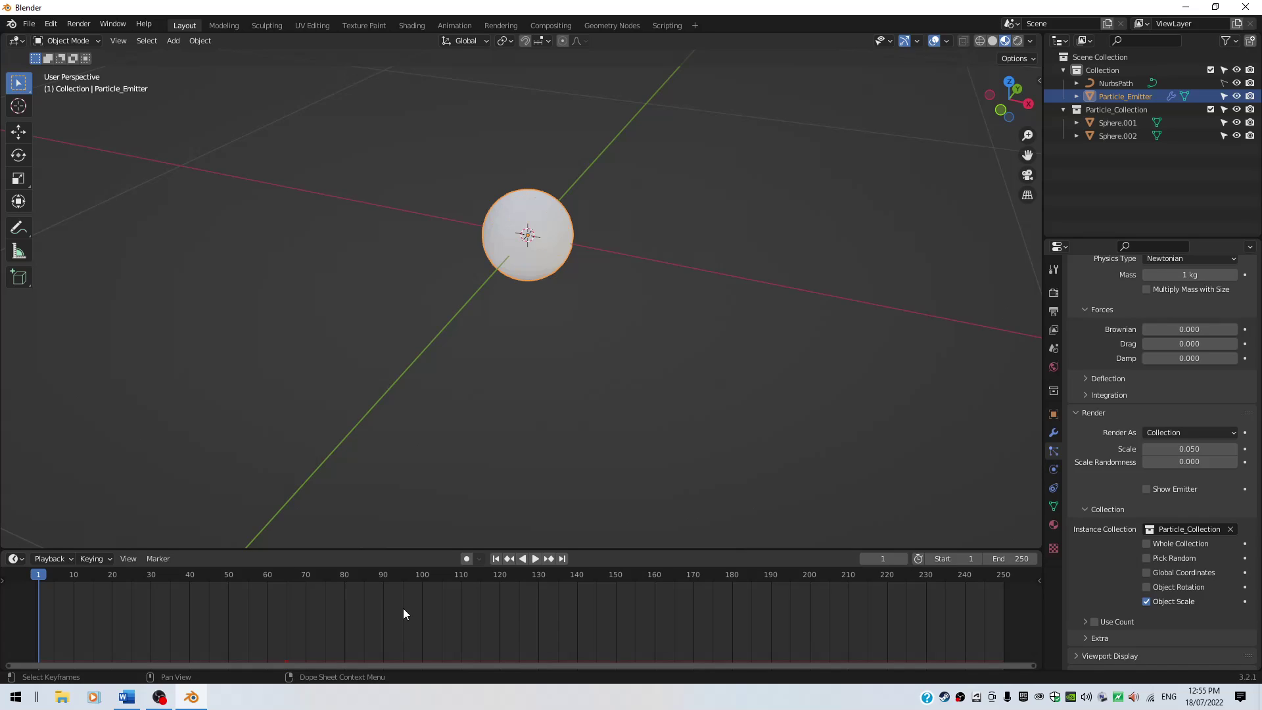
key(space)
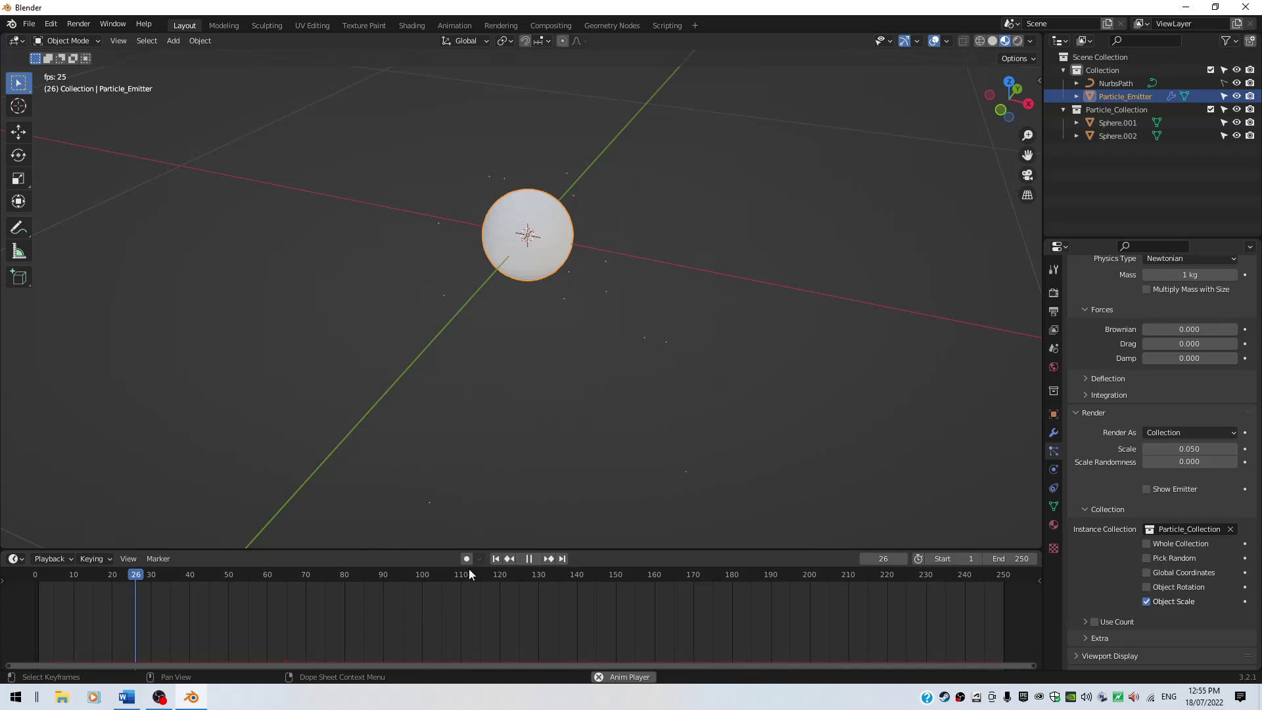
scroll(554, 368, up, 8)
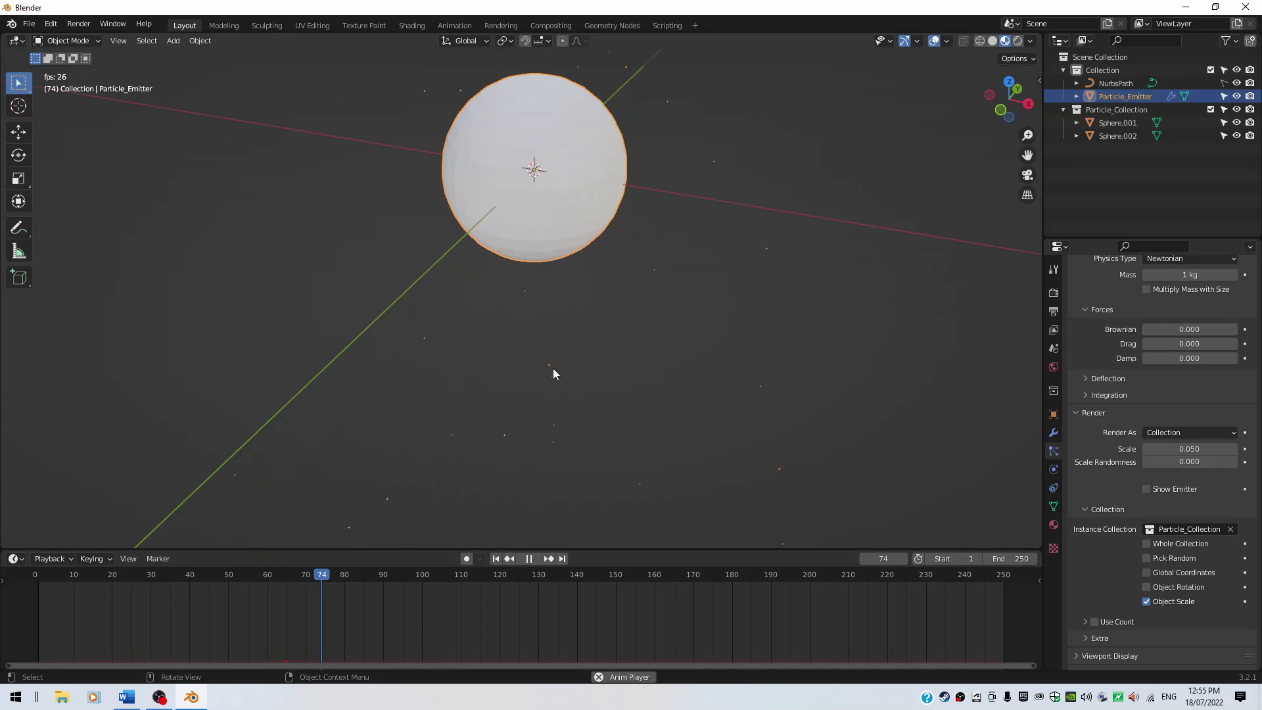
scroll(554, 370, up, 2)
key(space)
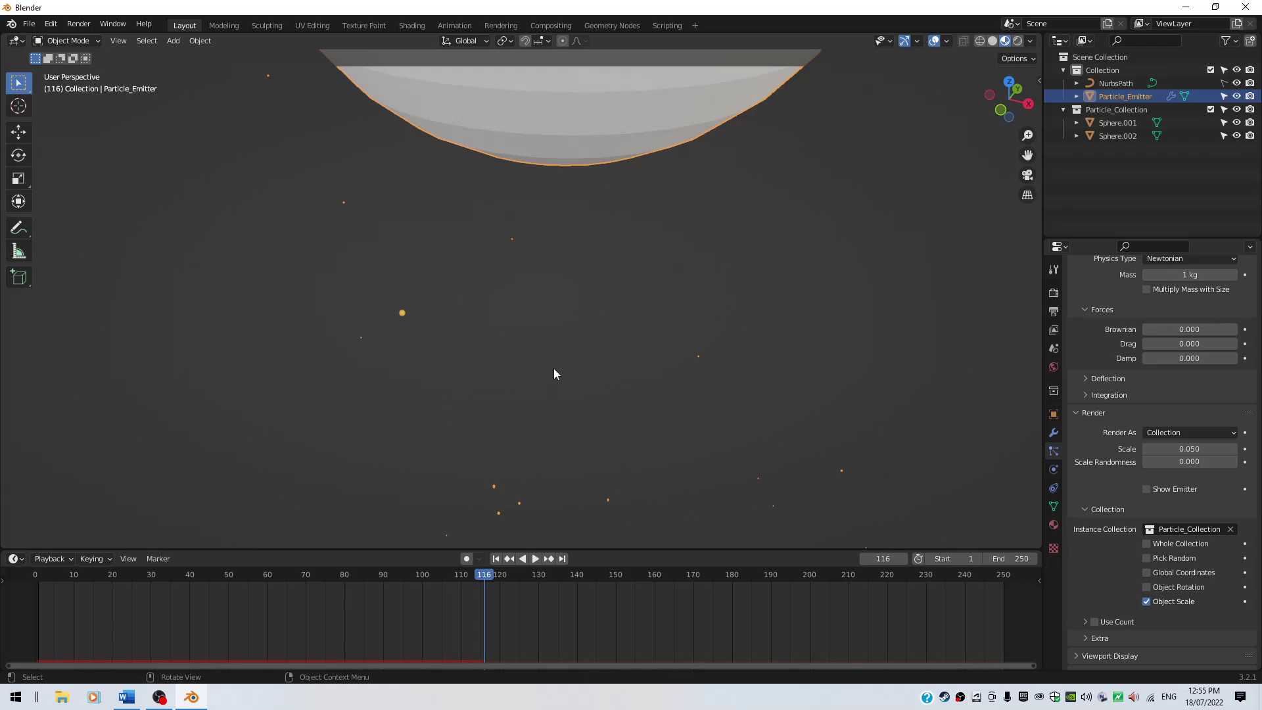
click(456, 385)
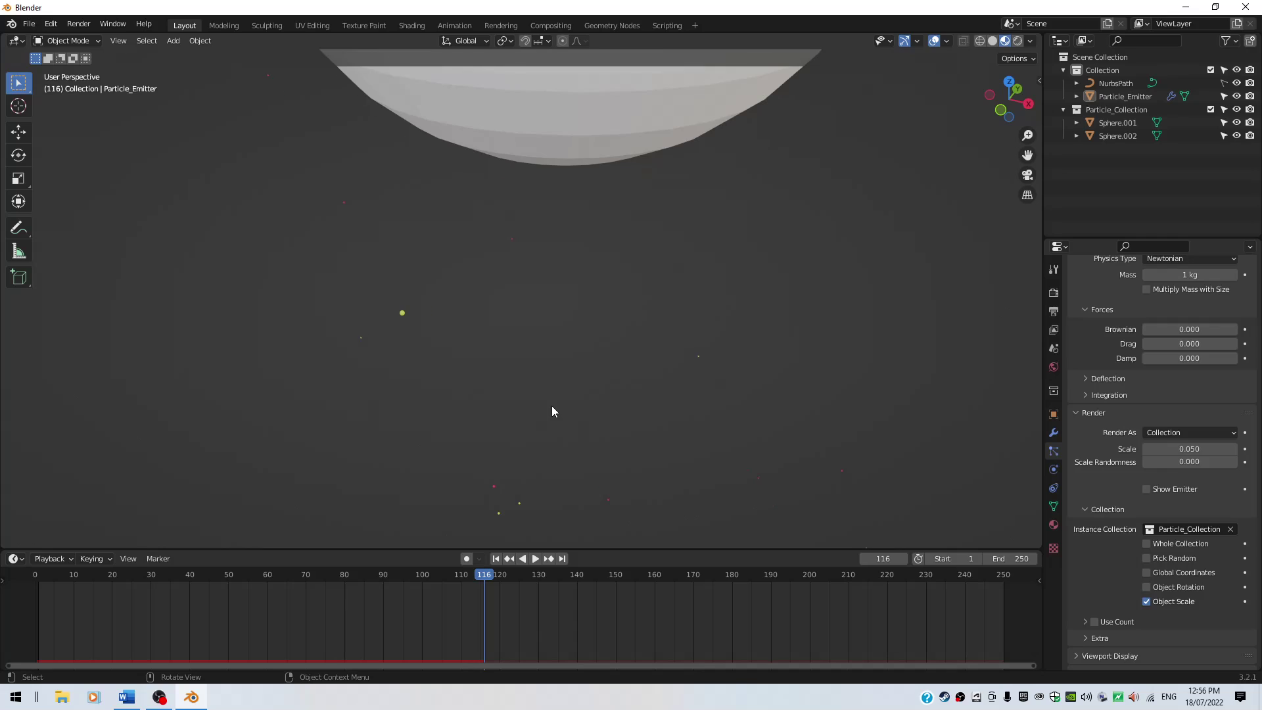
scroll(552, 407, down, 5)
middle_drag(616, 377, 631, 408)
scroll(631, 409, up, 1)
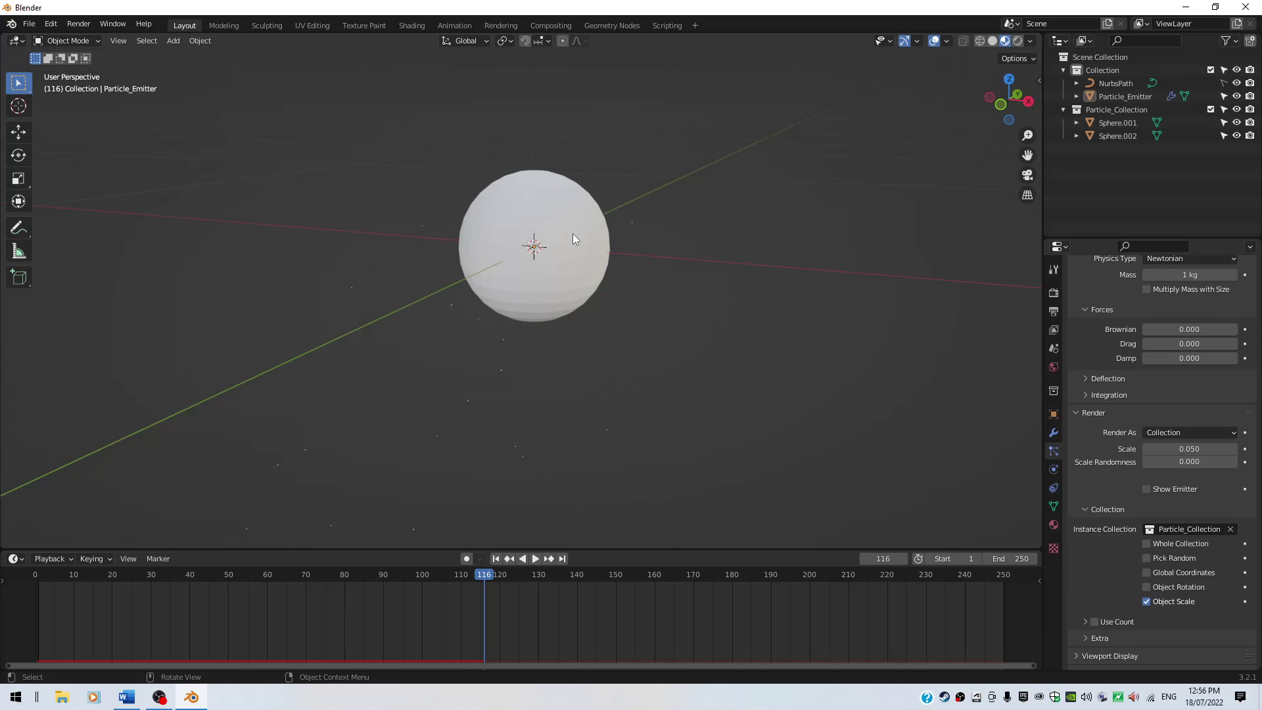
Select the emitter sphere and set the gravity field weight of its particle system to 0
click(561, 218)
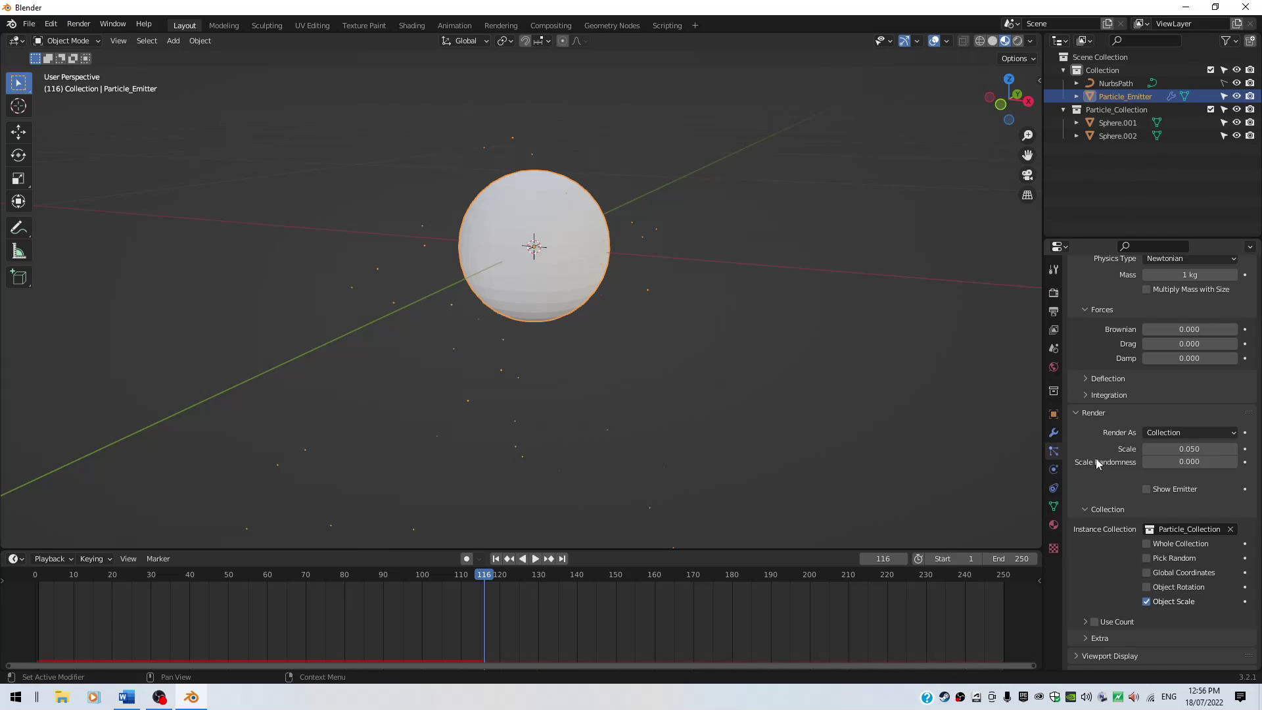
scroll(1122, 463, down, 4)
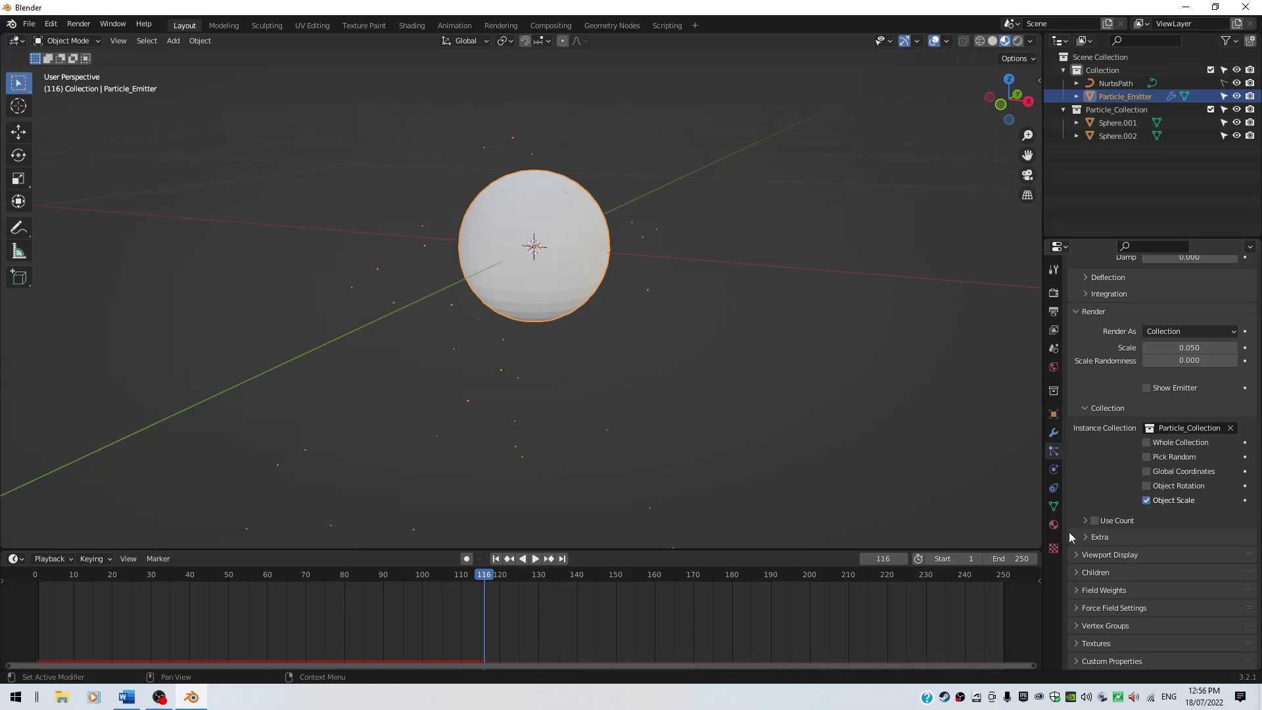
click(1079, 555)
scroll(1099, 562, down, 4)
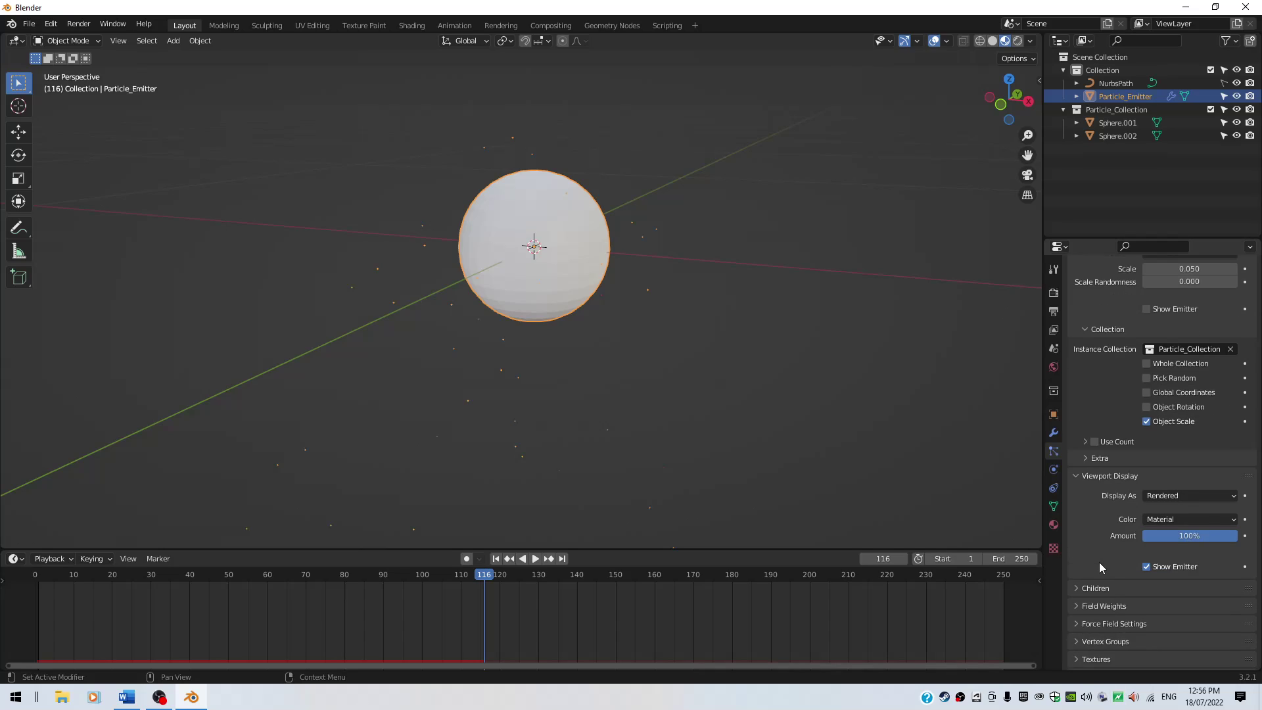
click(1075, 571)
scroll(1074, 570, down, 1)
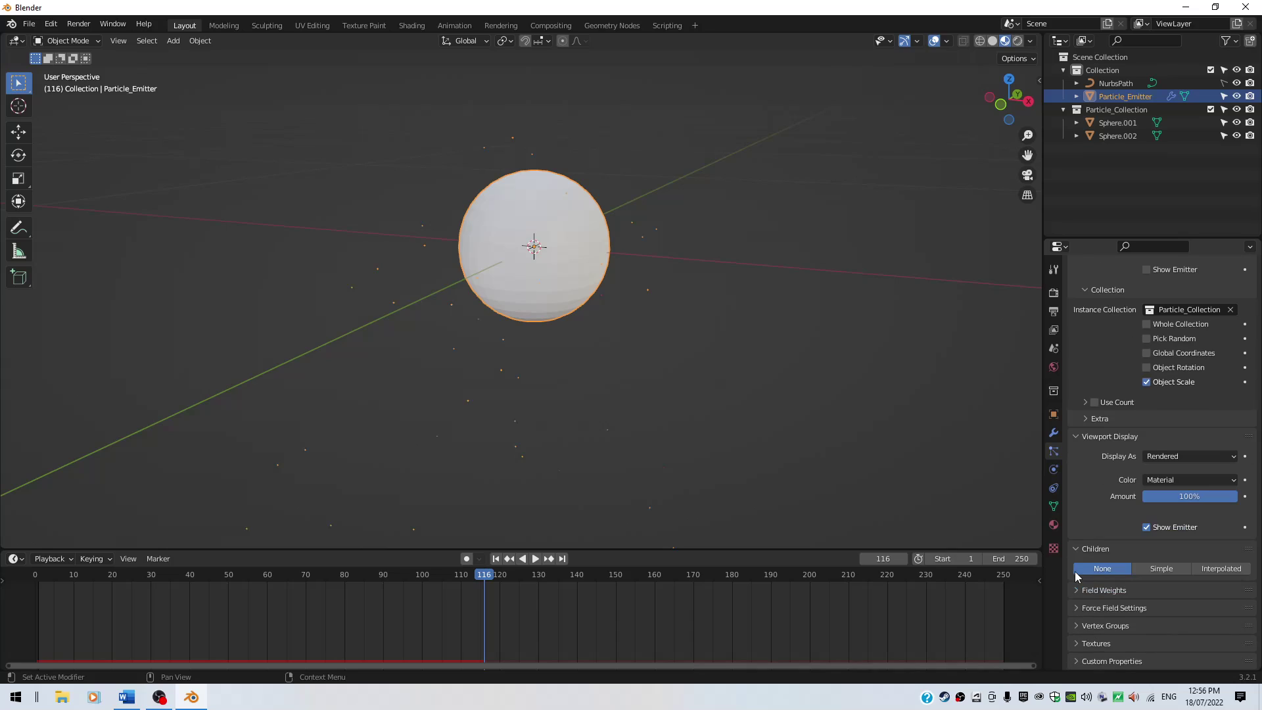
click(1074, 590)
scroll(1075, 590, down, 4)
scroll(1074, 590, down, 4)
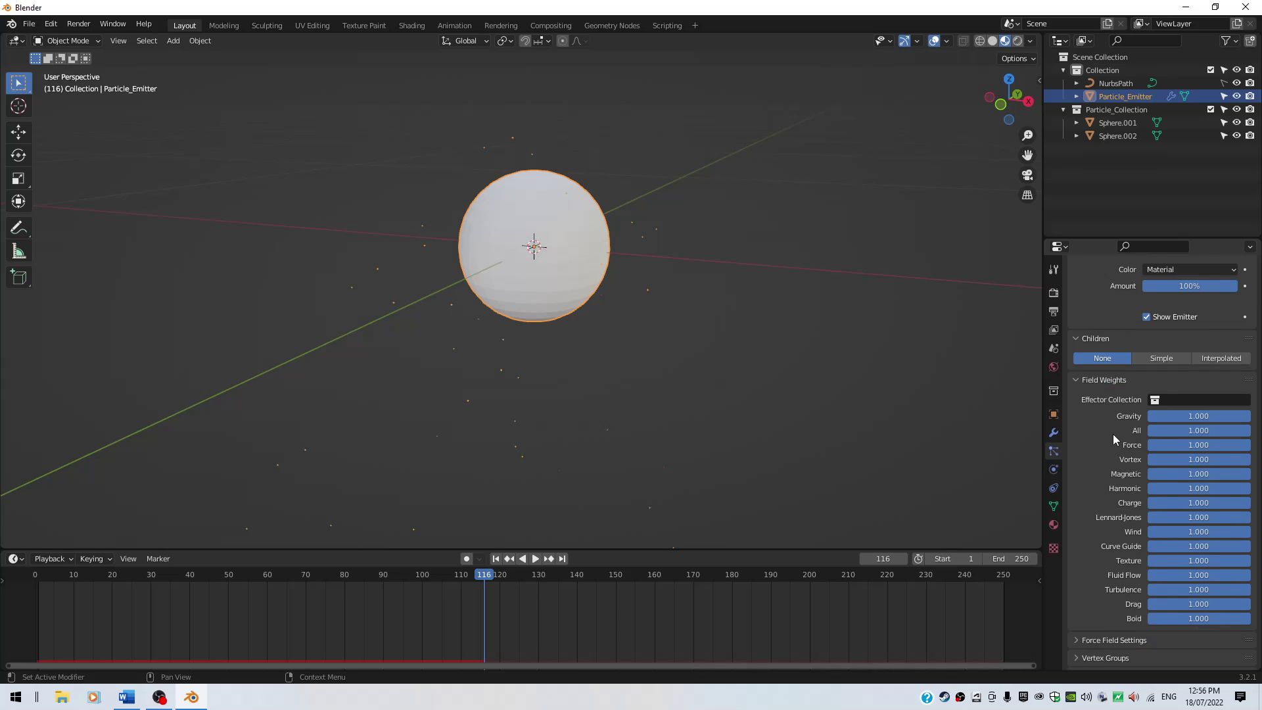
click(1200, 416)
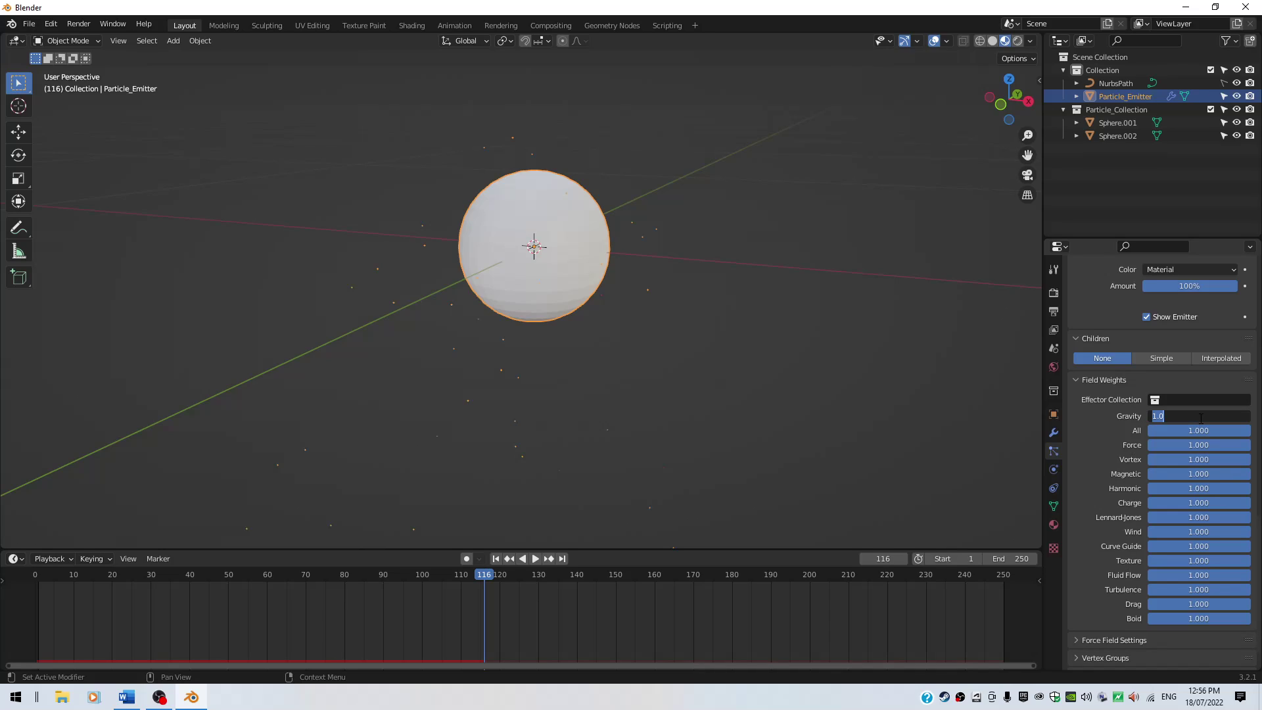
text(0)
key(Return)
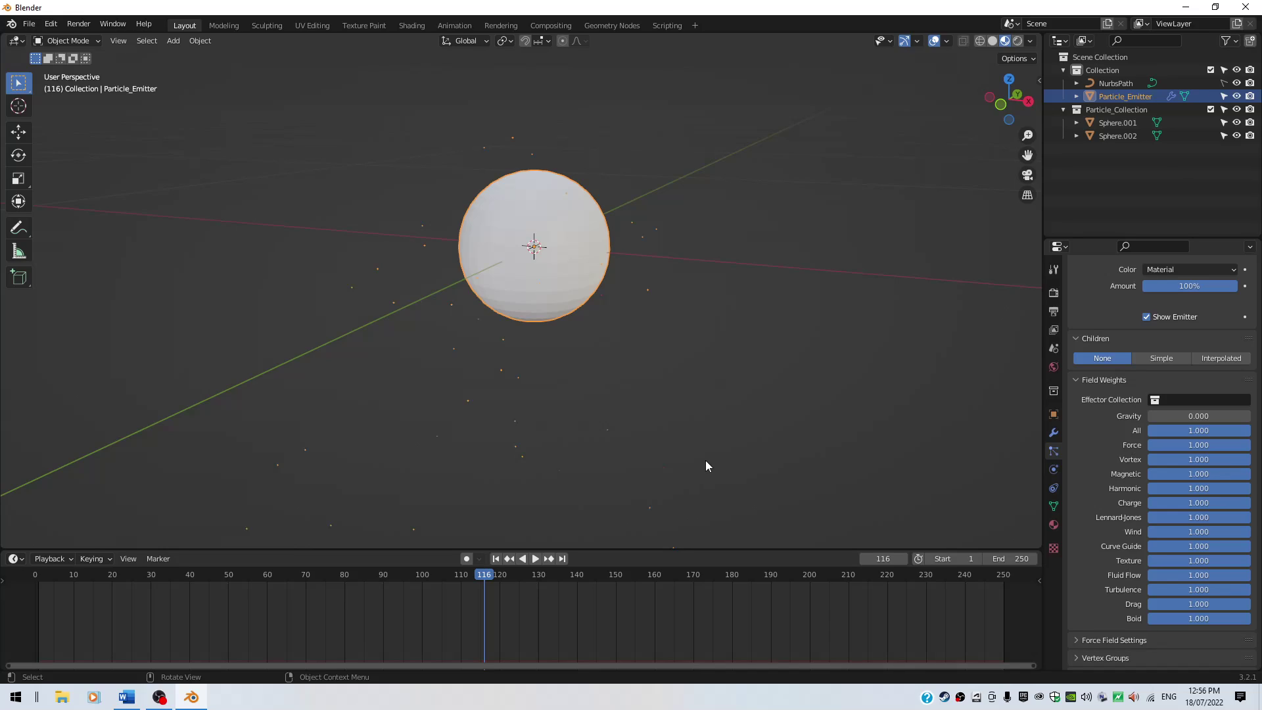
Play the animation from frame 1, restart and scrub it, and examine how the particles spread from the emitter, stopping at frame 40
key(shift+Left)
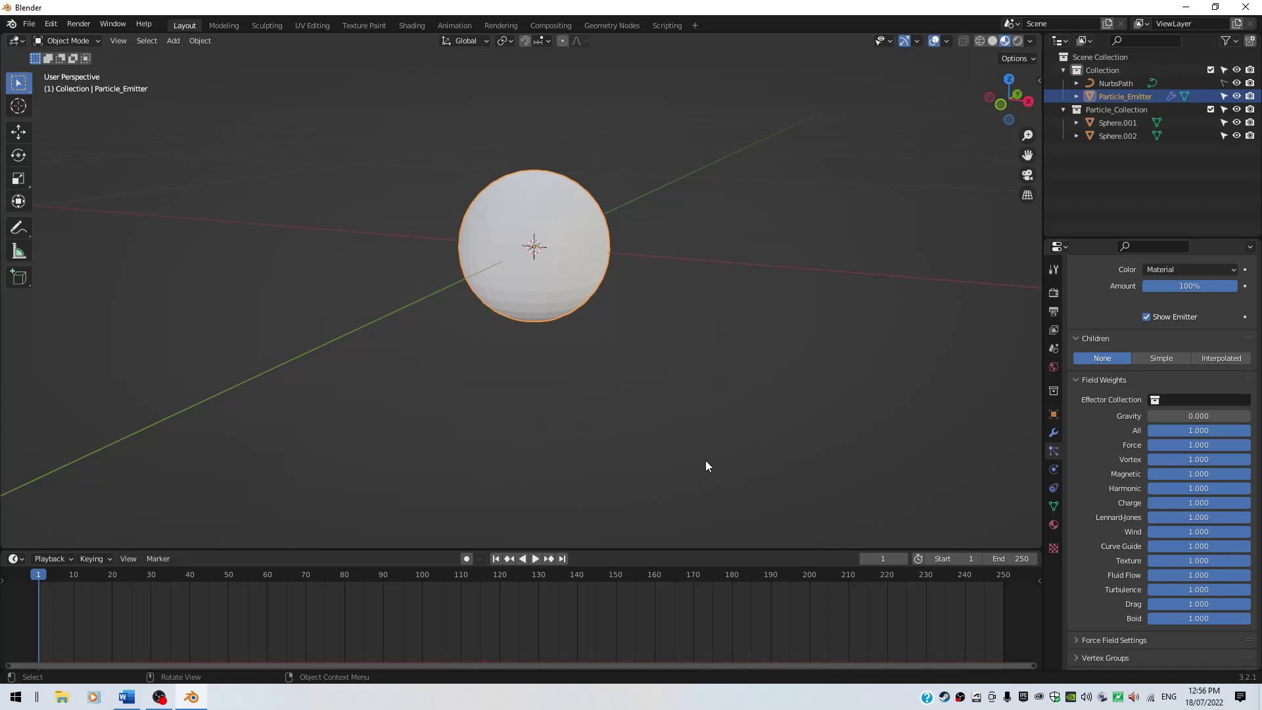
key(space)
scroll(636, 503, down, 4)
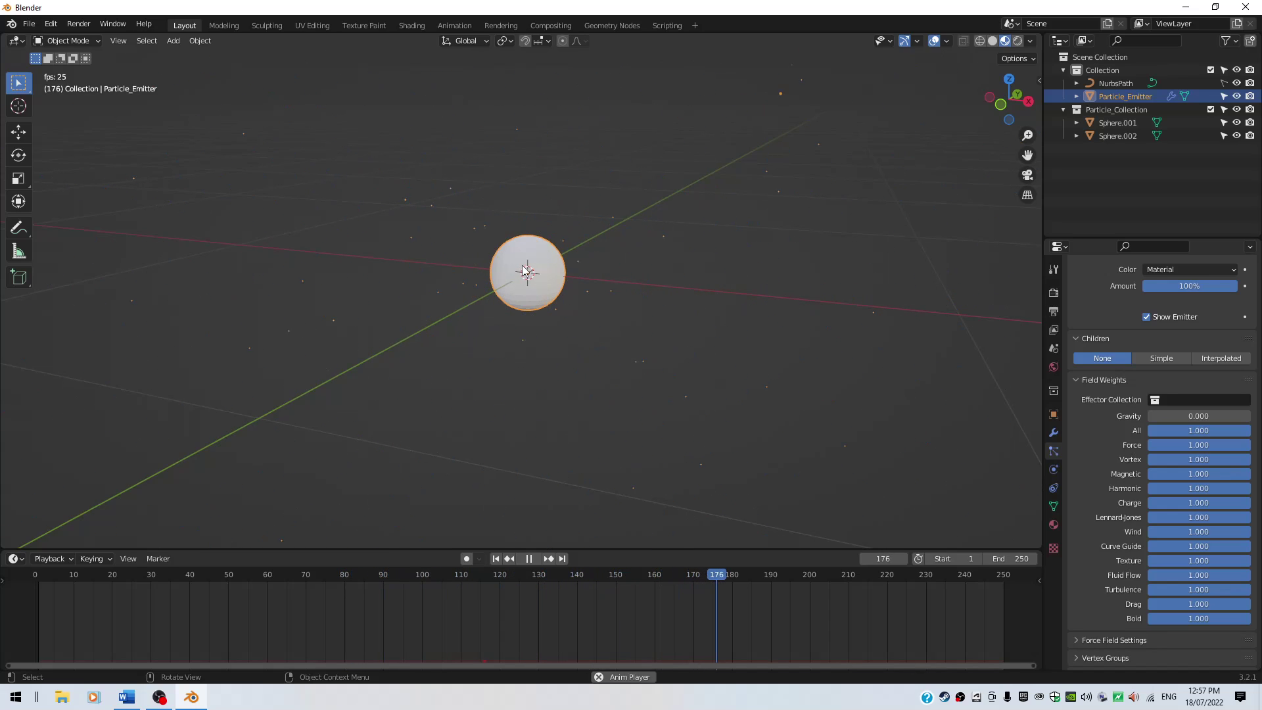
scroll(732, 293, down, 5)
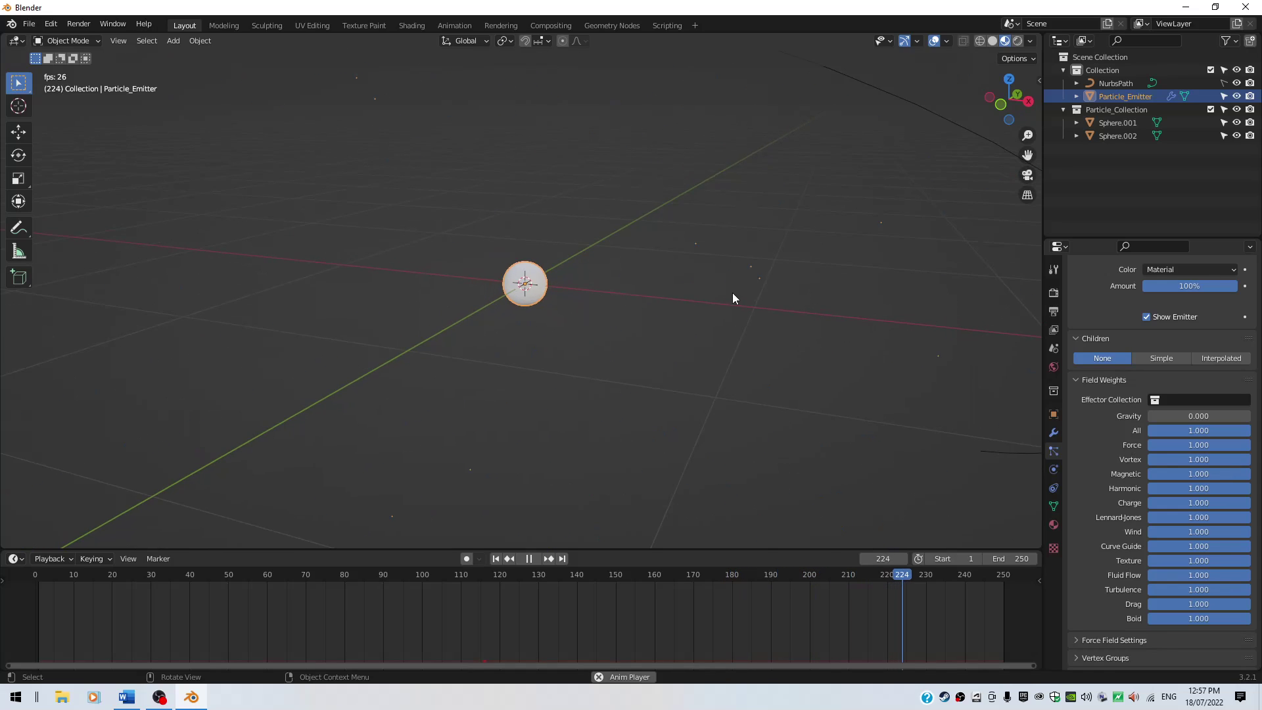
scroll(719, 339, up, 2)
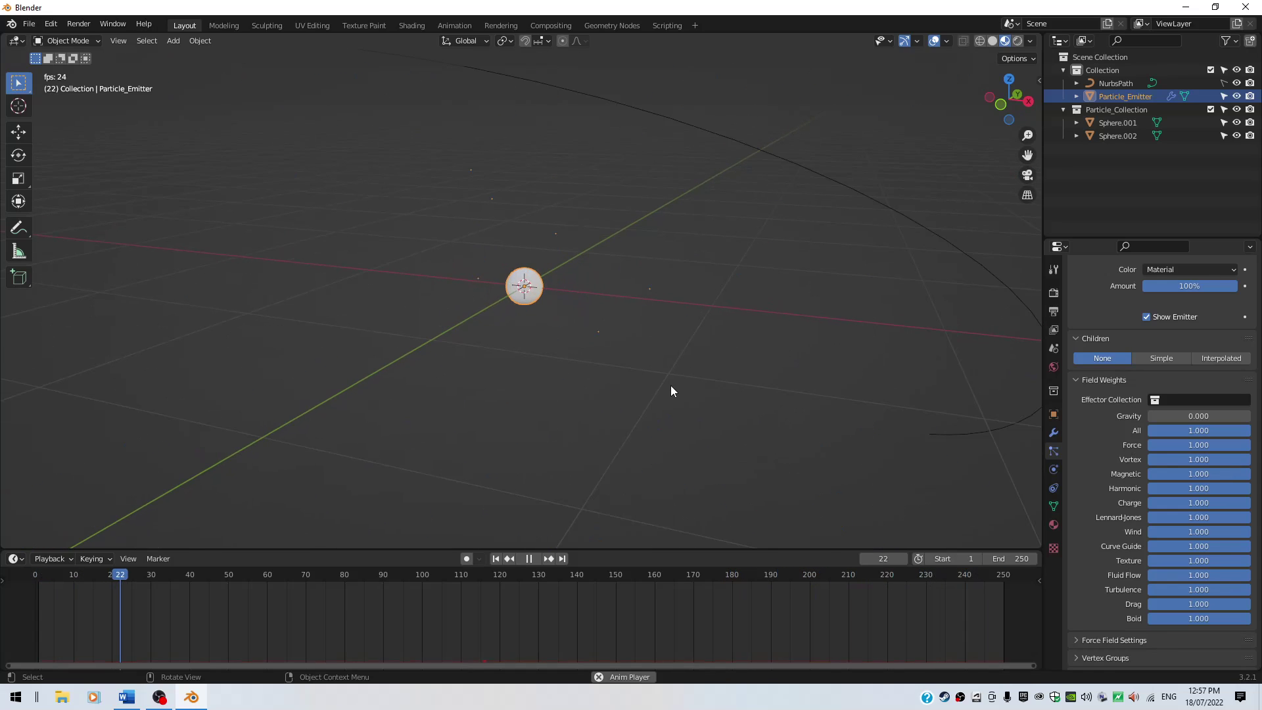
key(space)
key(shift+Left)
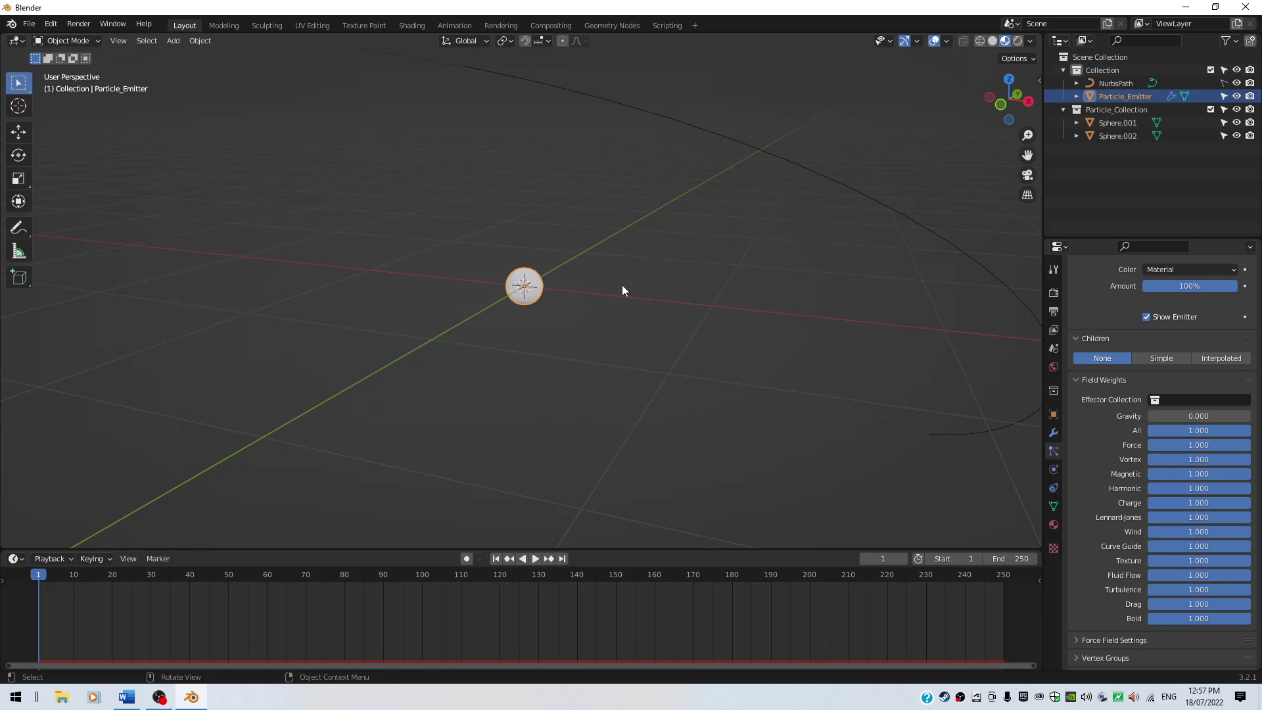
drag(41, 577, 179, 585)
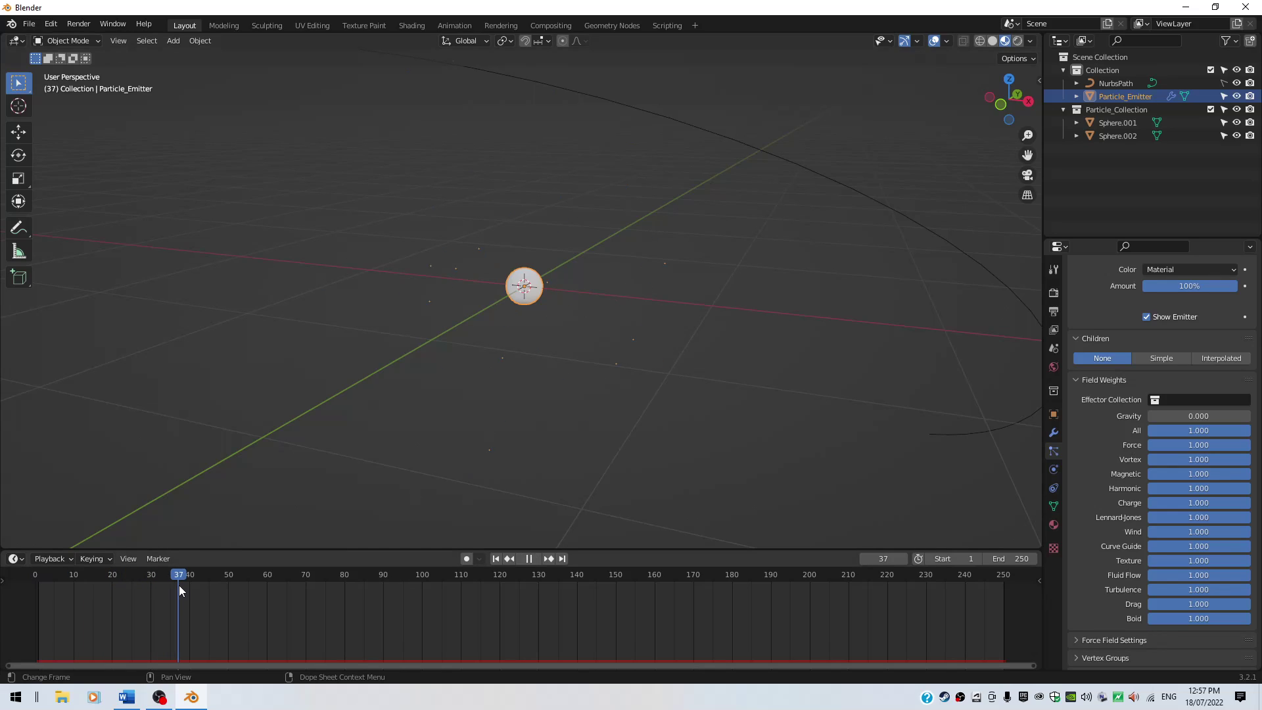
key(space)
key(space)
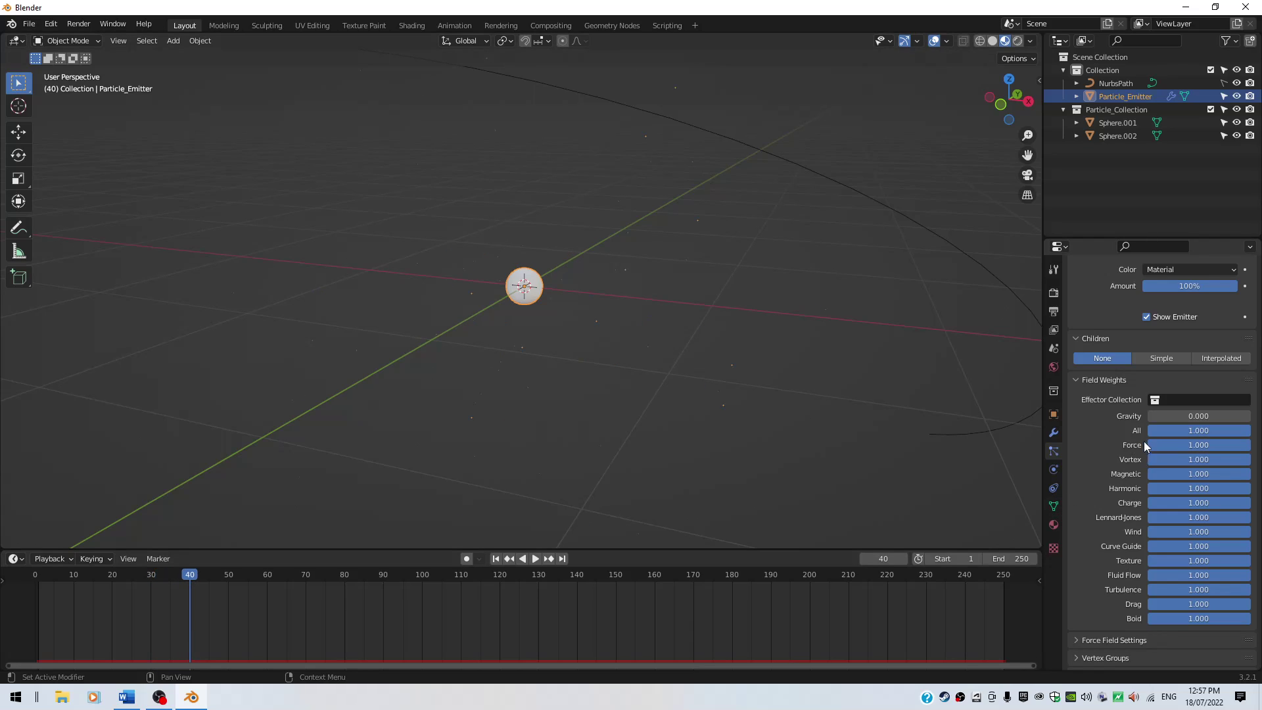
Set the render scale of the emitter's particles to 2
scroll(1157, 368, up, 3)
scroll(1156, 366, up, 1)
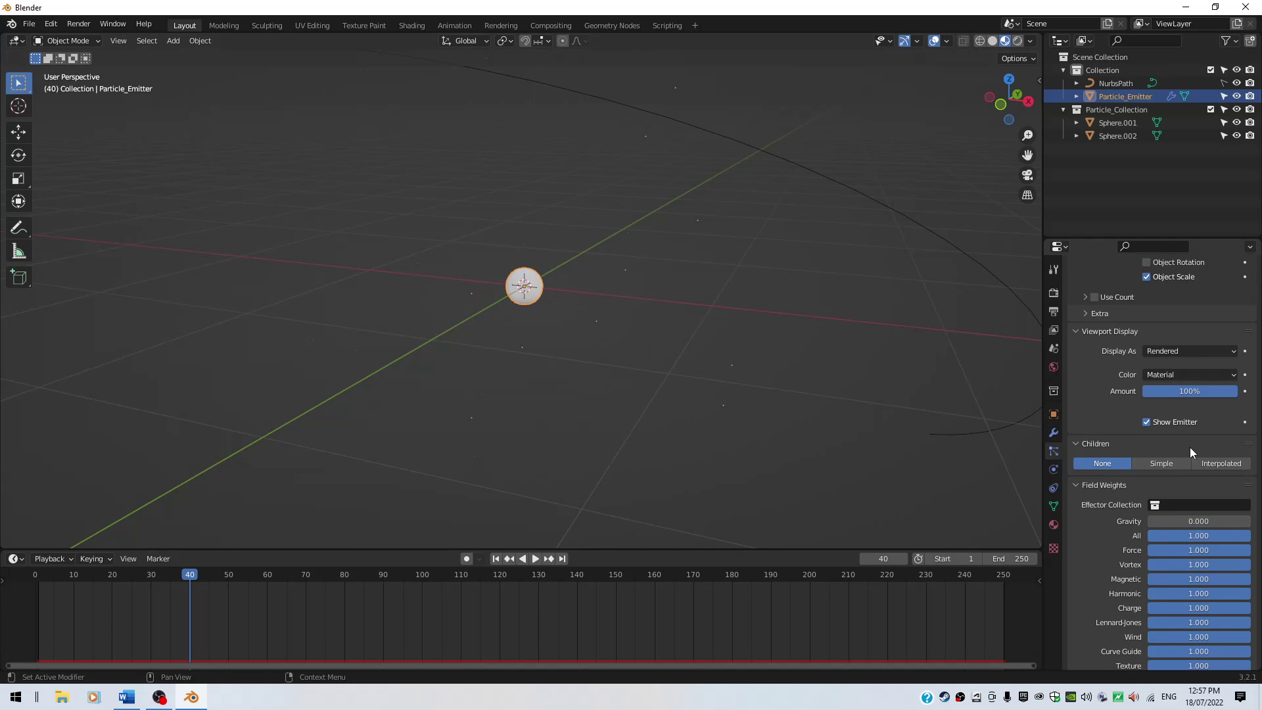
scroll(1176, 444, down, 4)
scroll(1164, 449, up, 2)
scroll(1163, 449, up, 4)
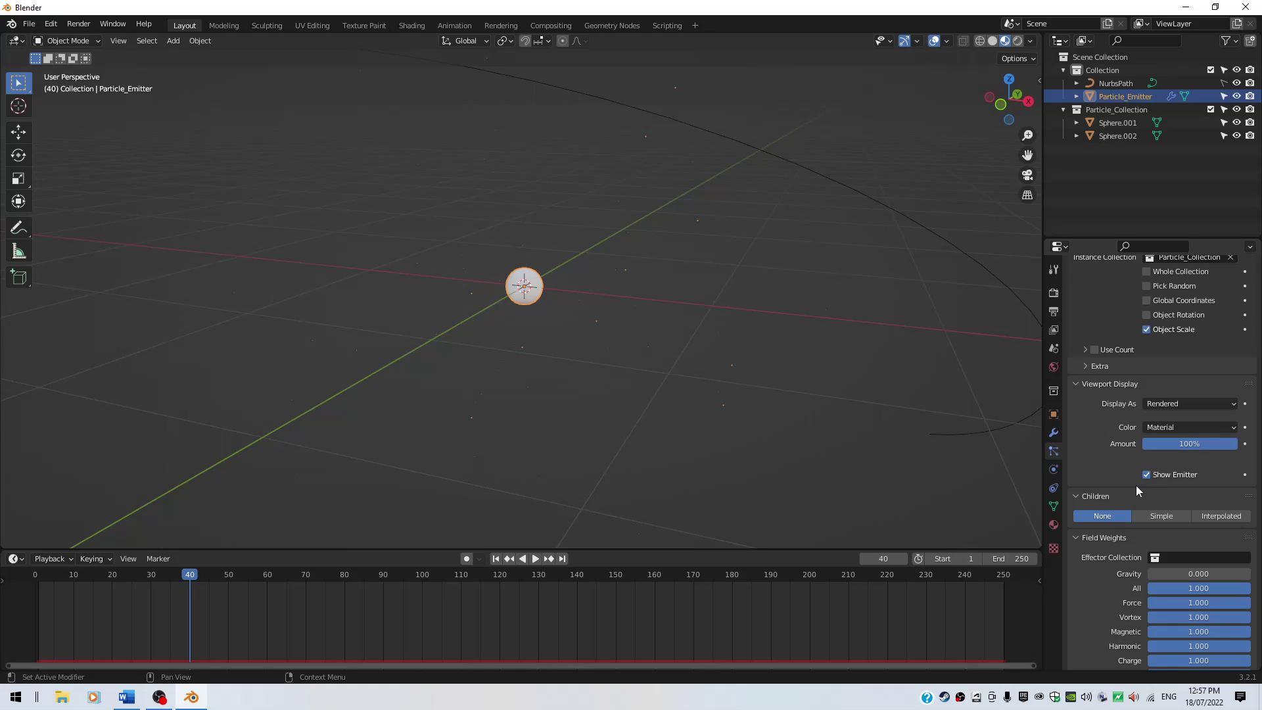
scroll(1138, 486, up, 3)
scroll(1137, 489, up, 3)
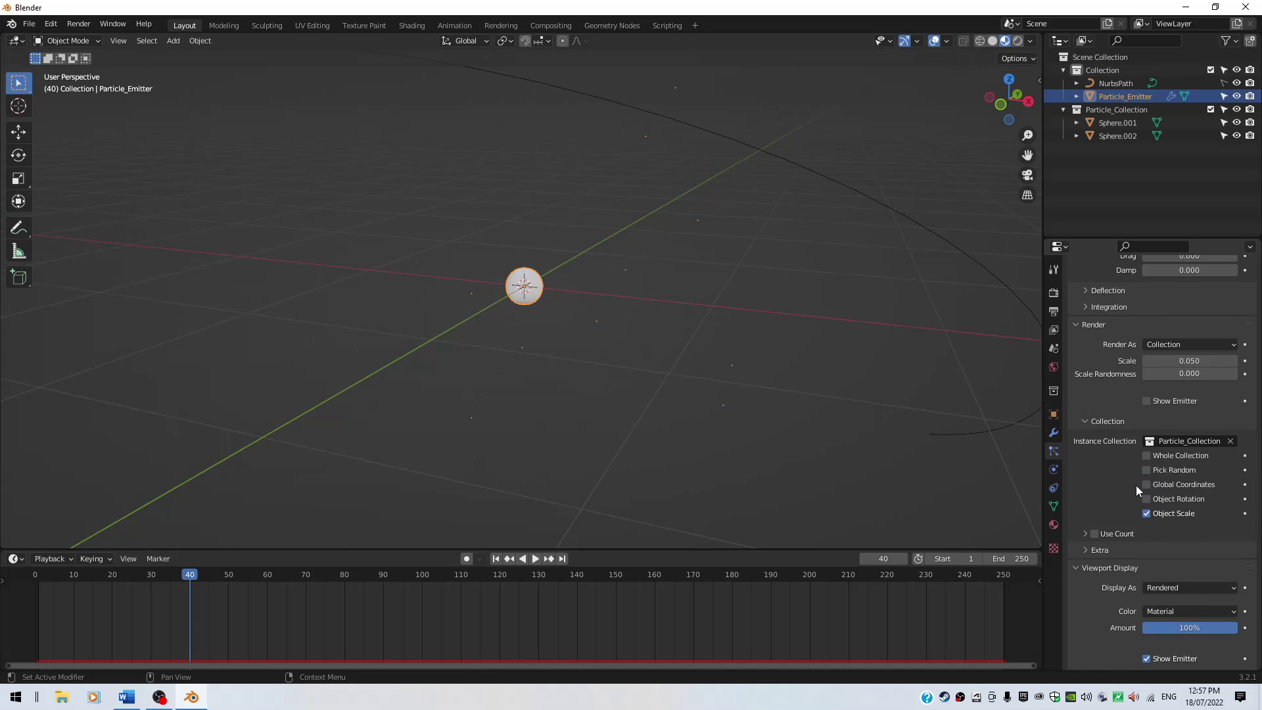
scroll(1176, 427, up, 3)
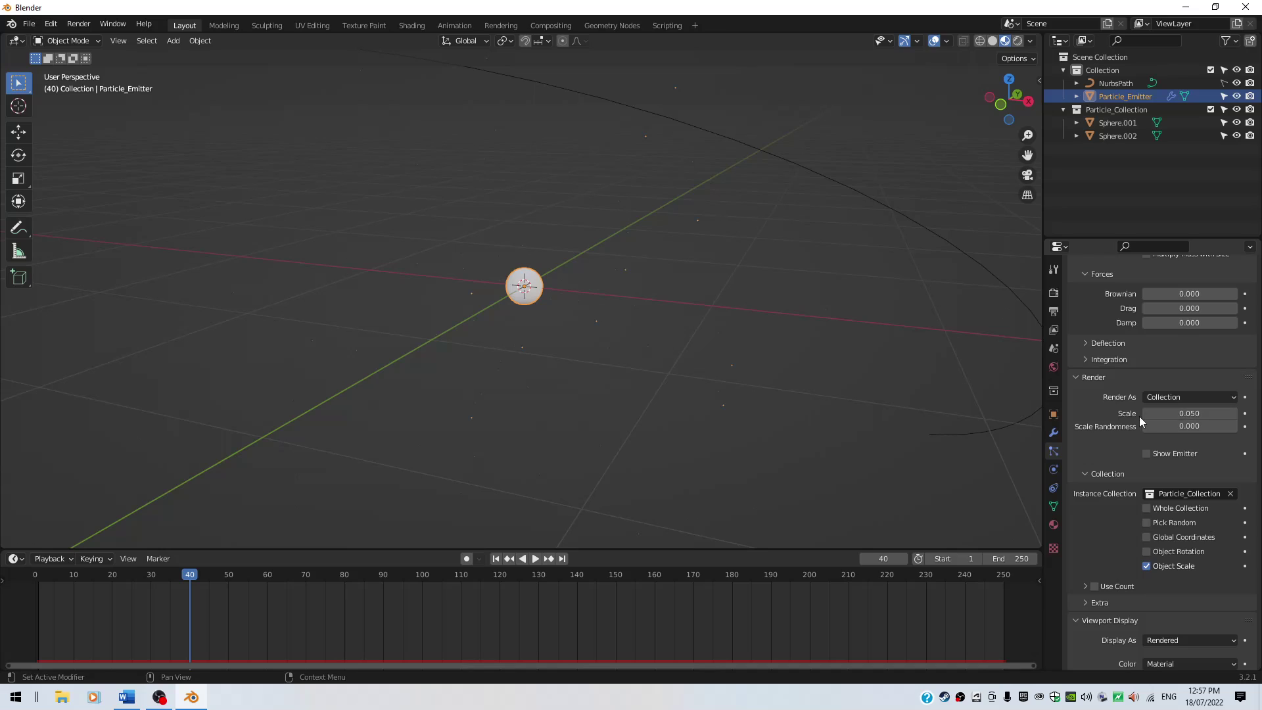
drag(1176, 413, 1230, 414)
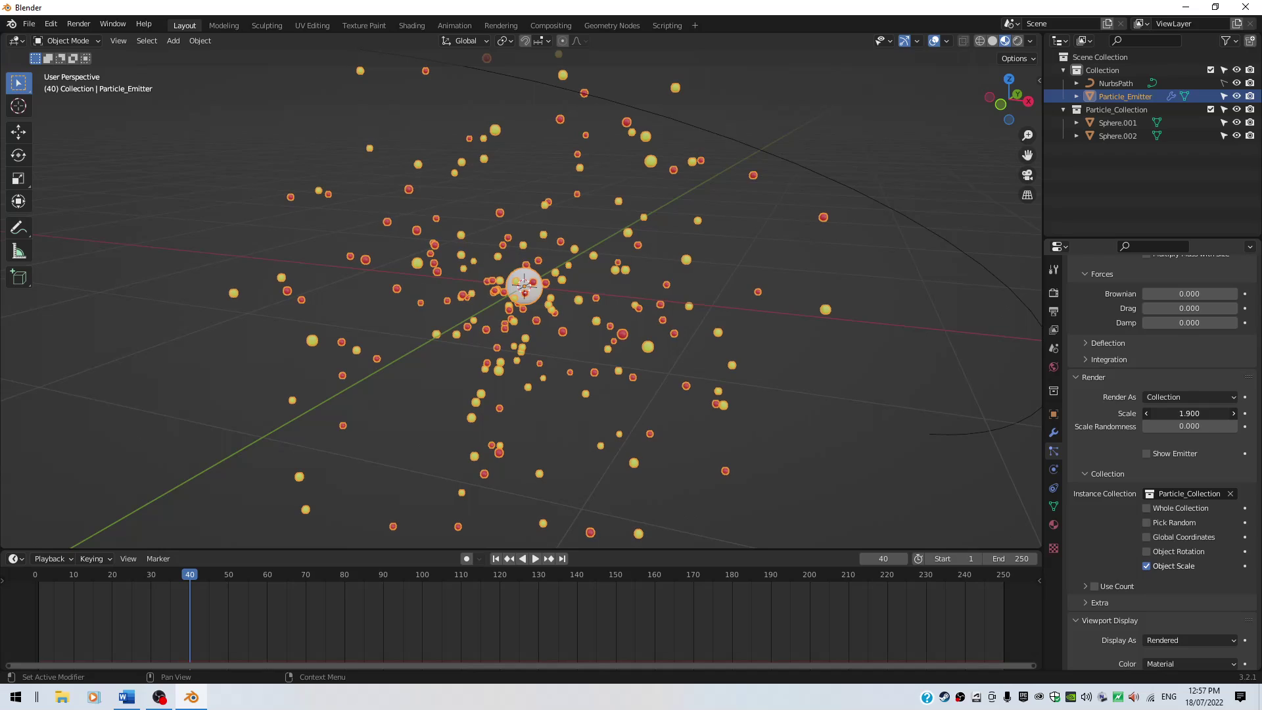
mouse_move(1189, 412)
mouse_down()
mouse_move(1117, 413)
mouse_move(1202, 413)
mouse_move(1192, 402)
mouse_up()
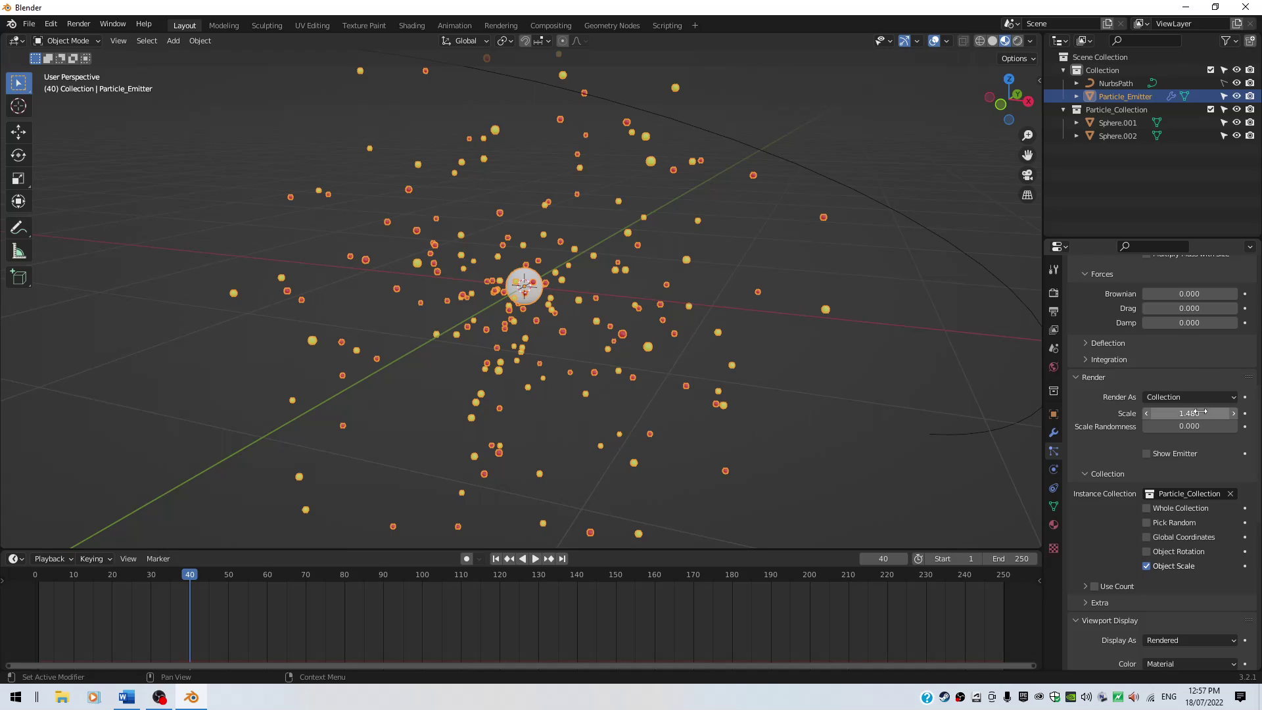
click(1190, 413)
text(2)
key(Return)
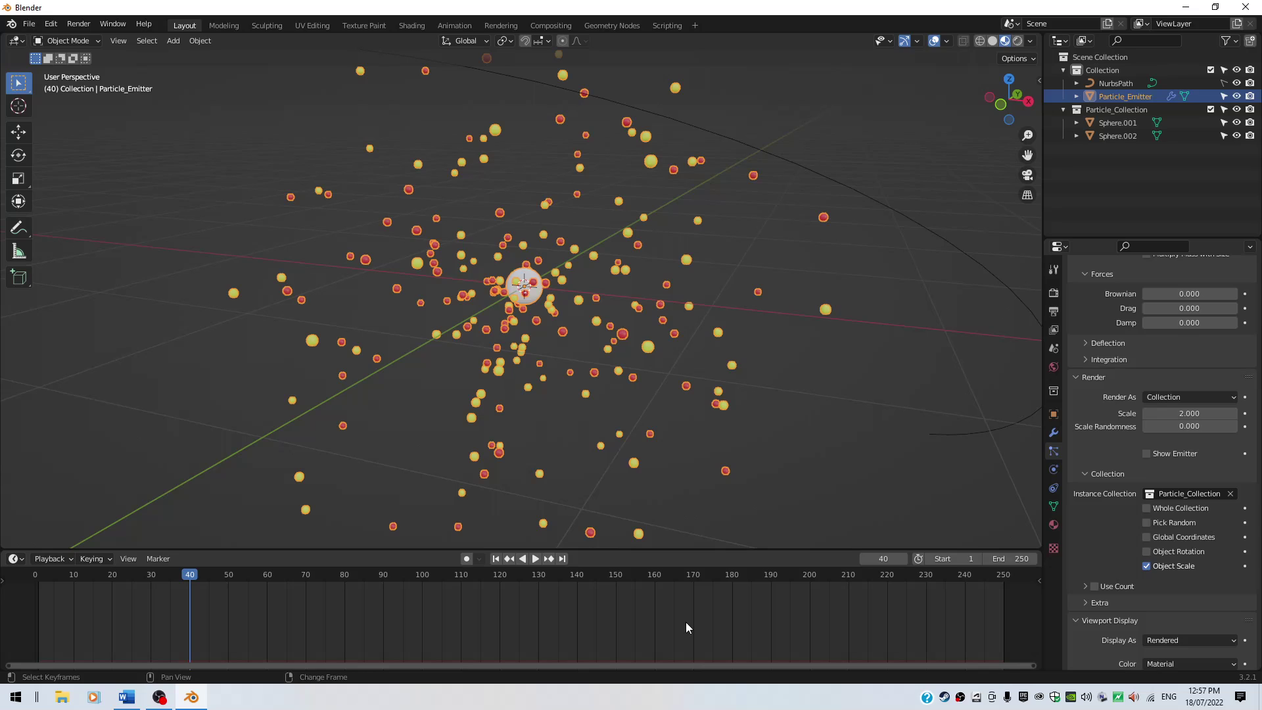
Play the animation from frame 1, stop it at about frame 62 and examine the particles around the emitter and path
key(shift+Left)
key(space)
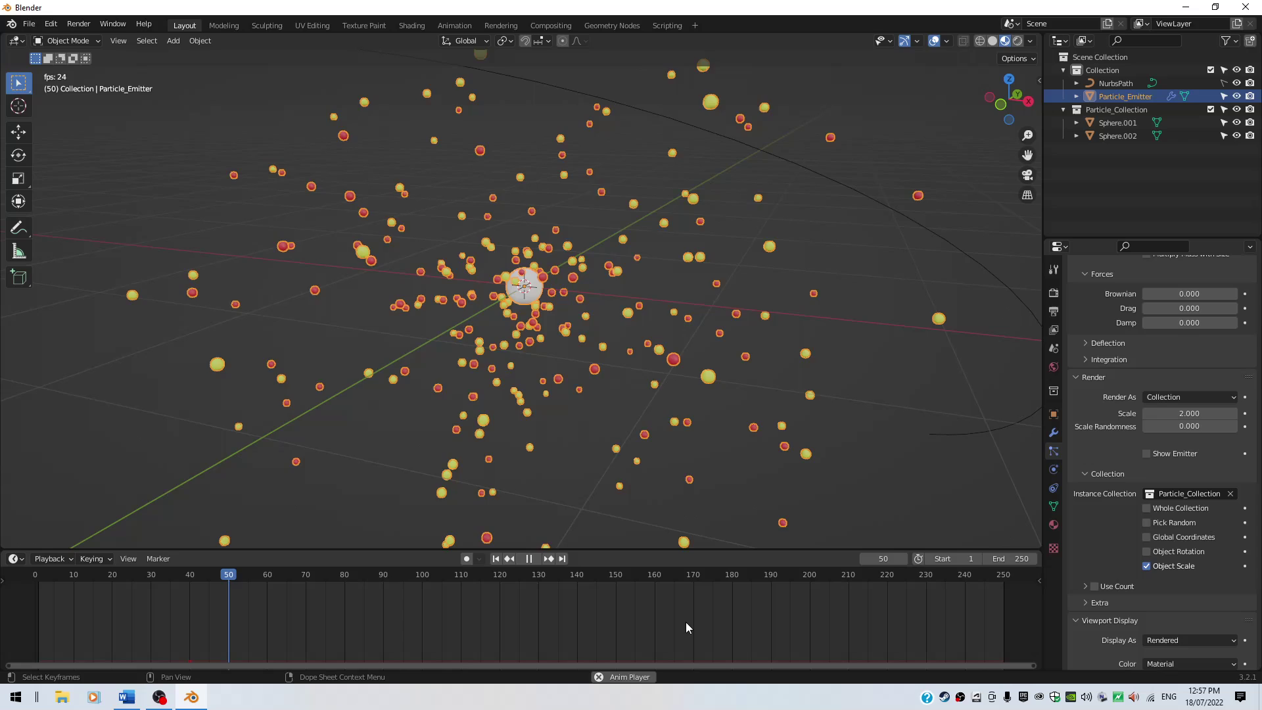
key(space)
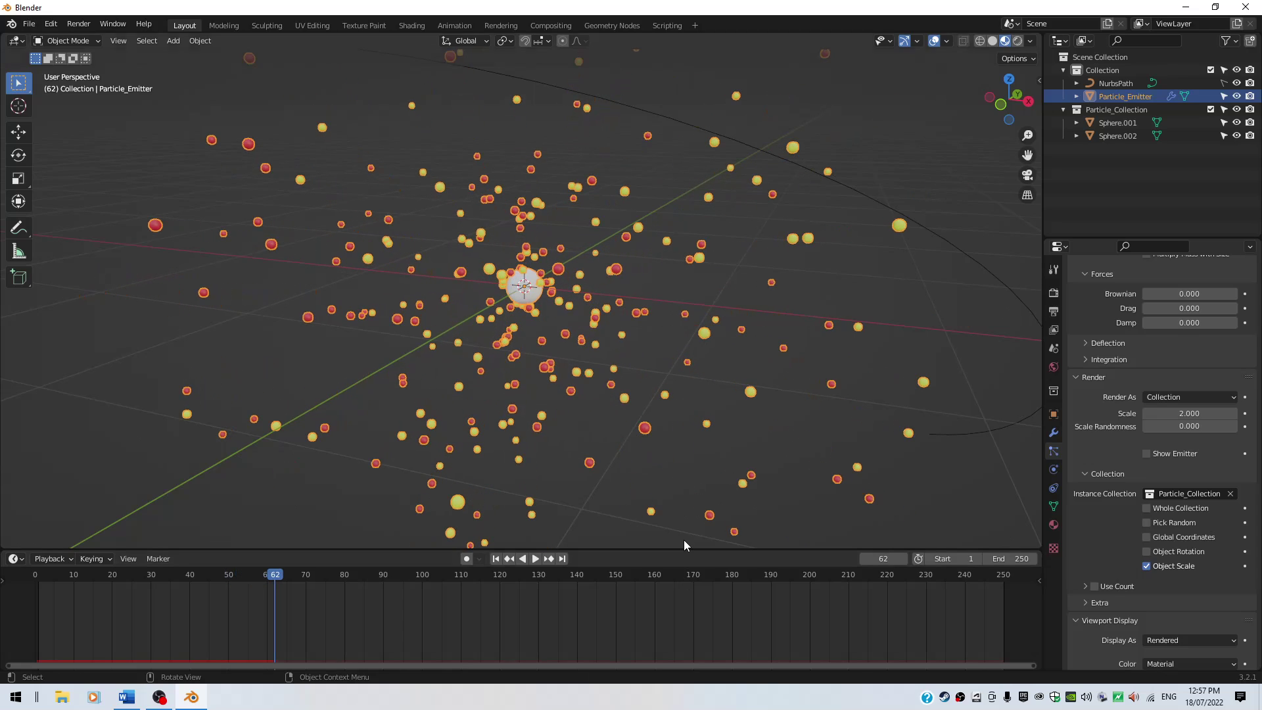
scroll(648, 465, down, 5)
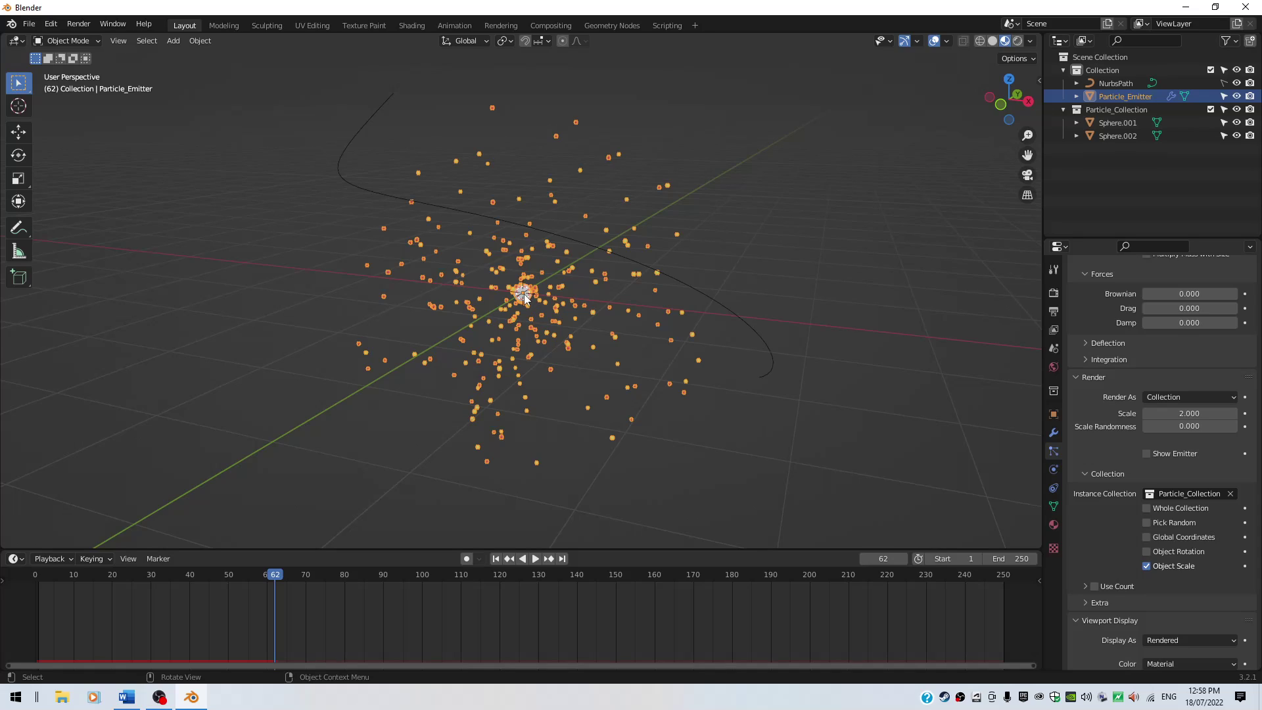
Add a Follow Path object constraint to Particle_Emitter with NurbsPath as its target
click(1054, 490)
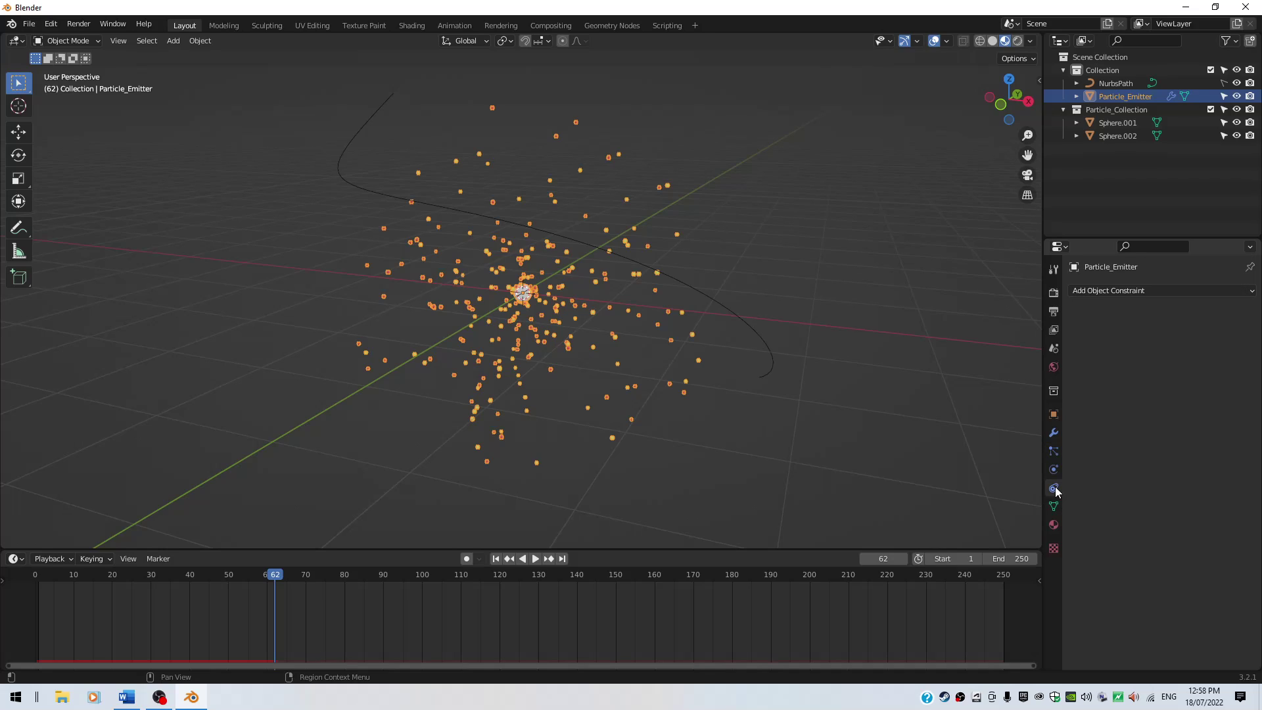
click(1126, 289)
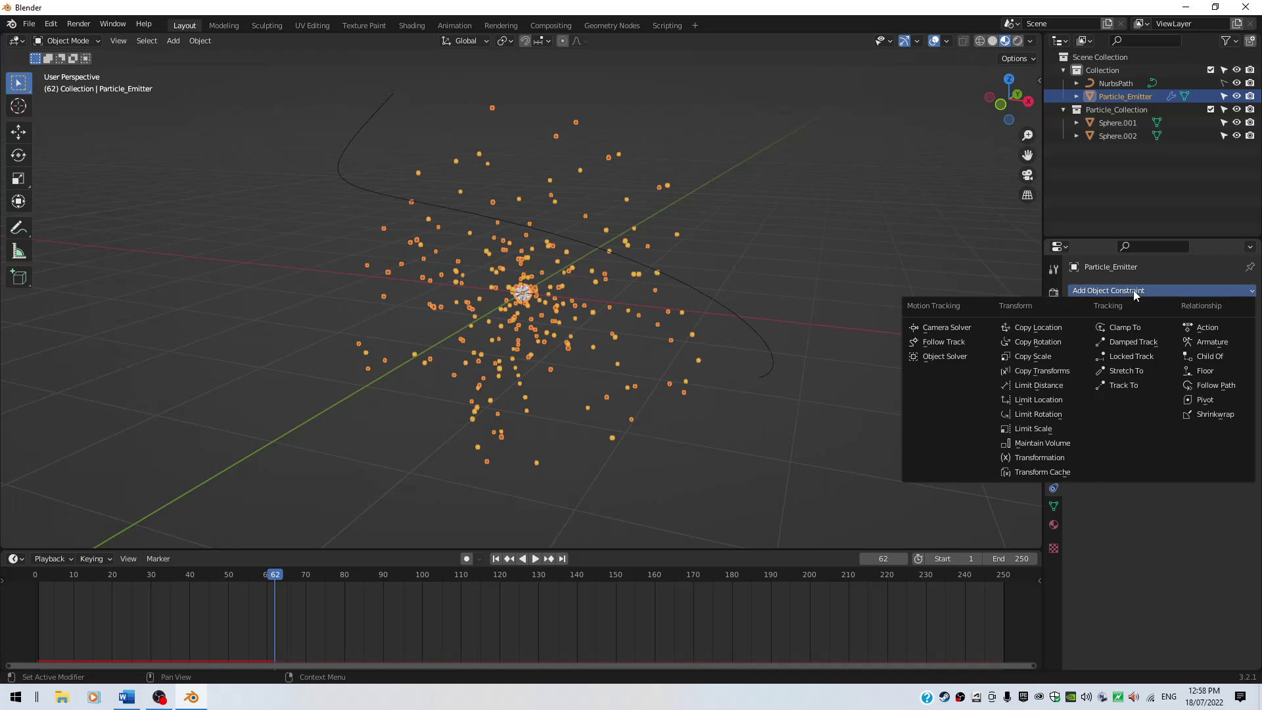
click(1216, 385)
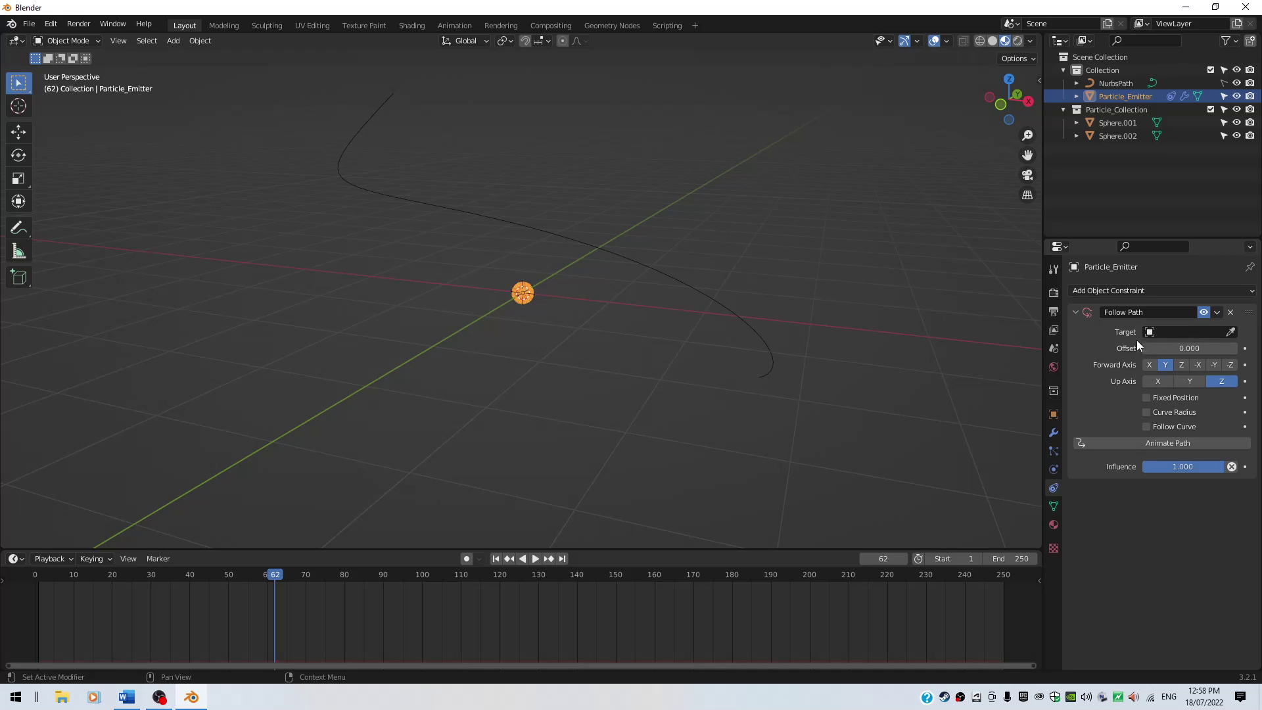
click(1188, 331)
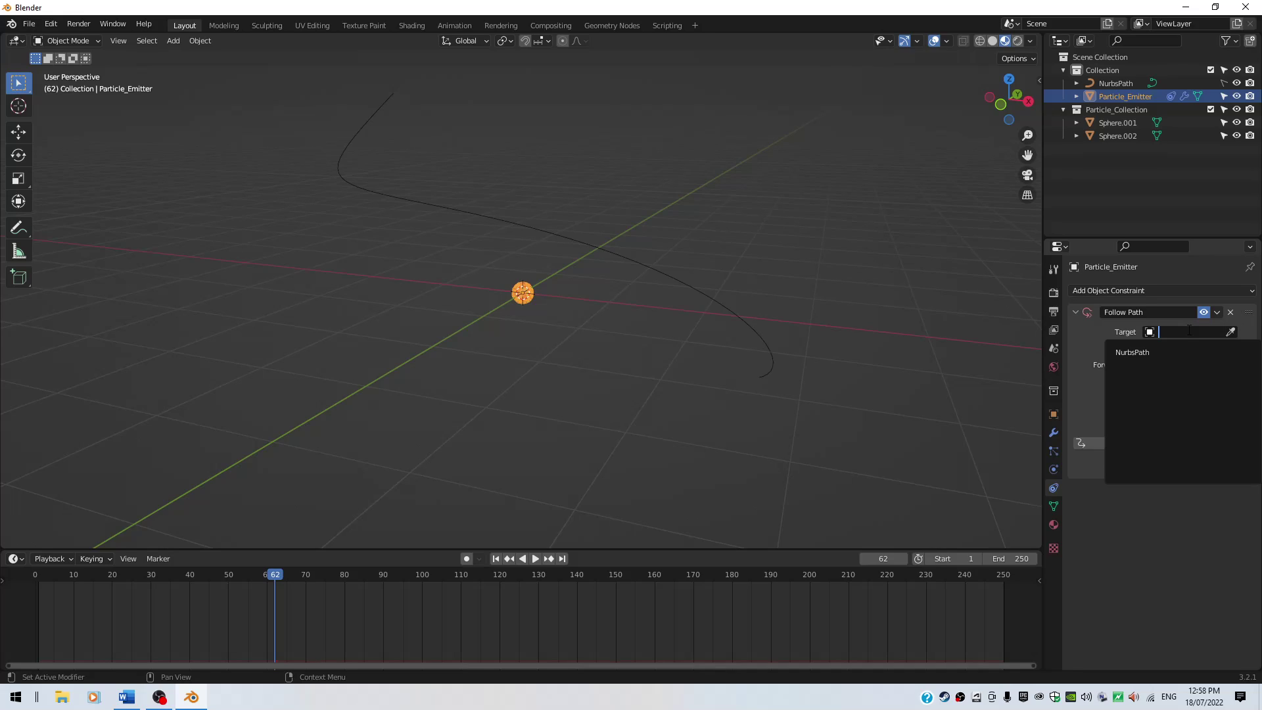
click(1149, 353)
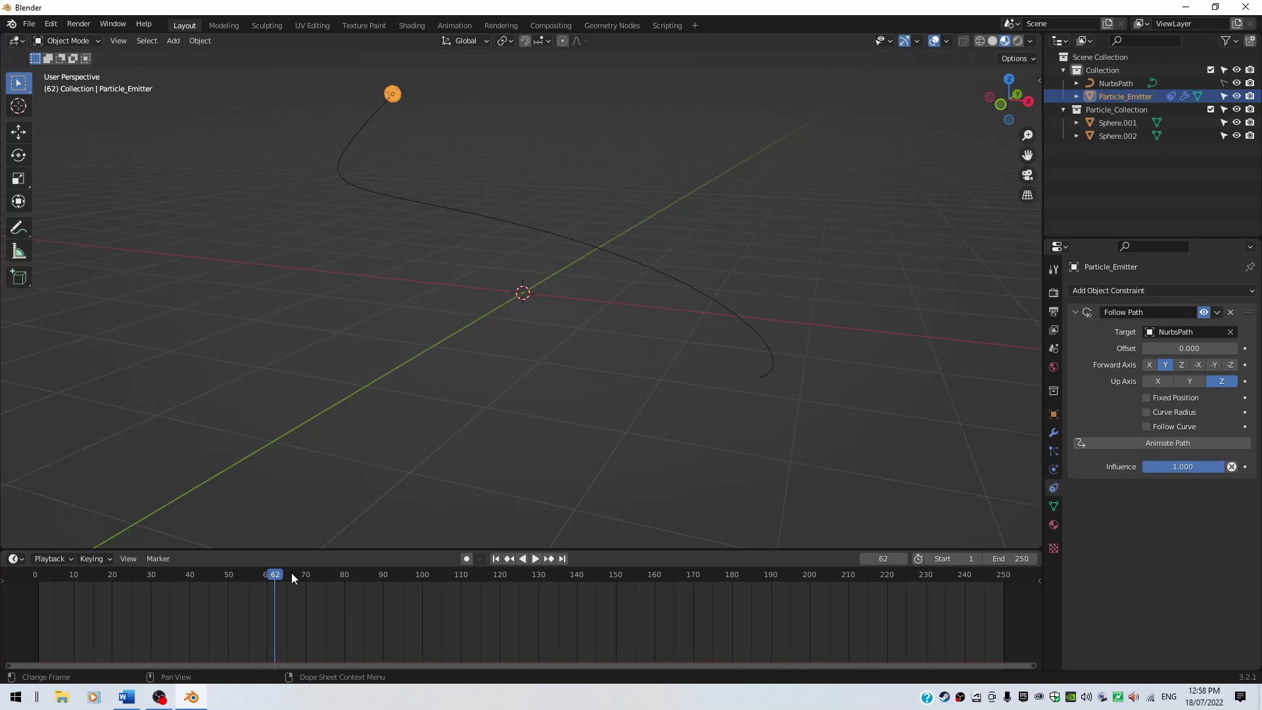
Play the animation from frame 1 to about frame 160 to check the emitter on the path, and return to frame 1
key(shift+Left)
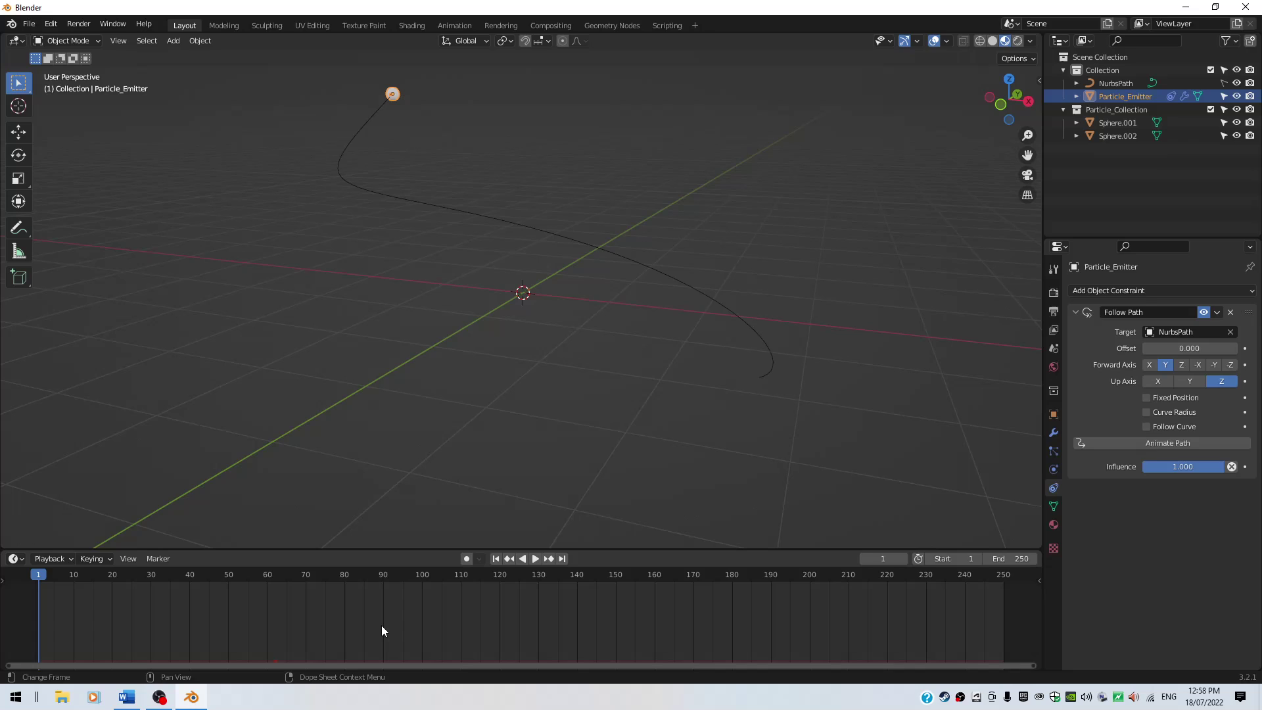
key(space)
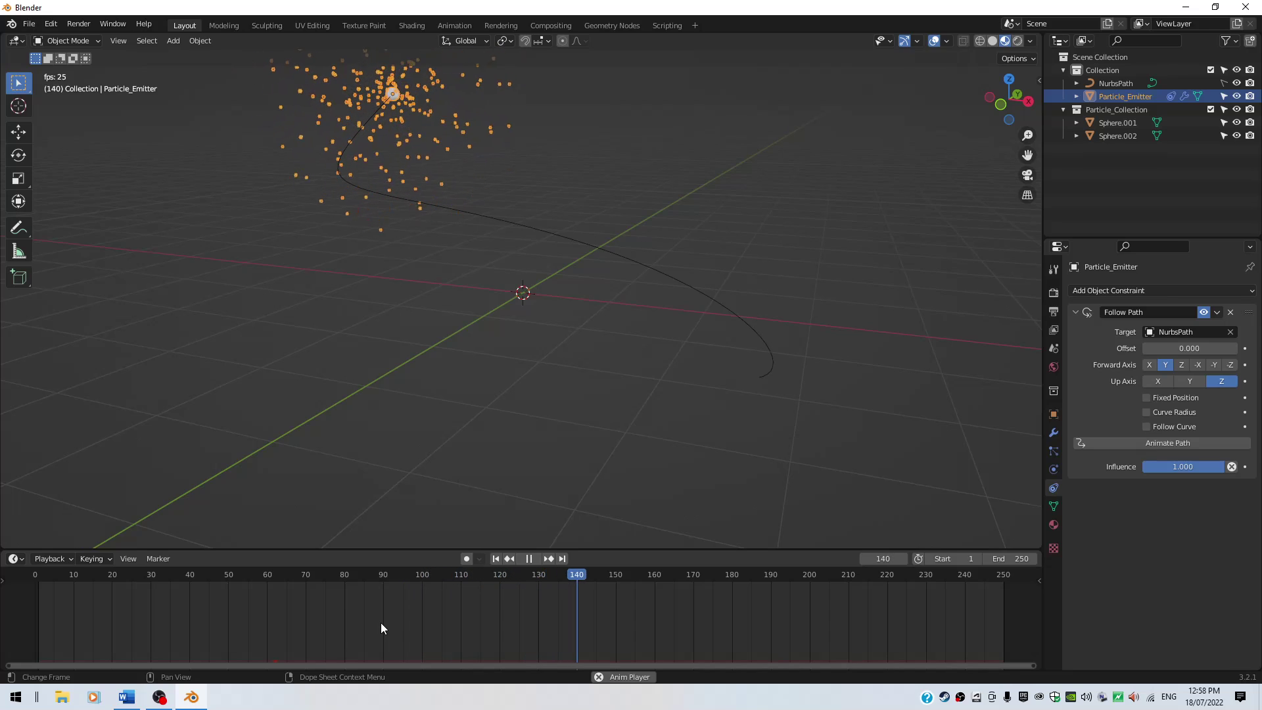
key(space)
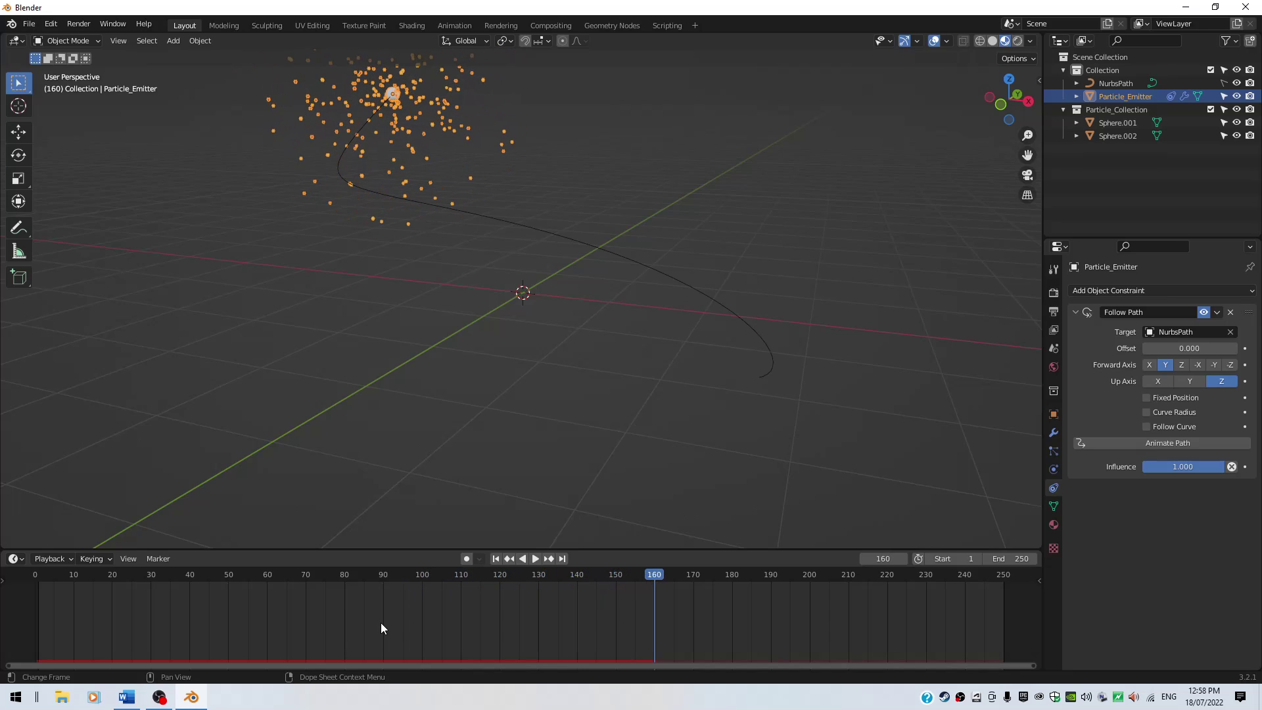
key(shift+Left)
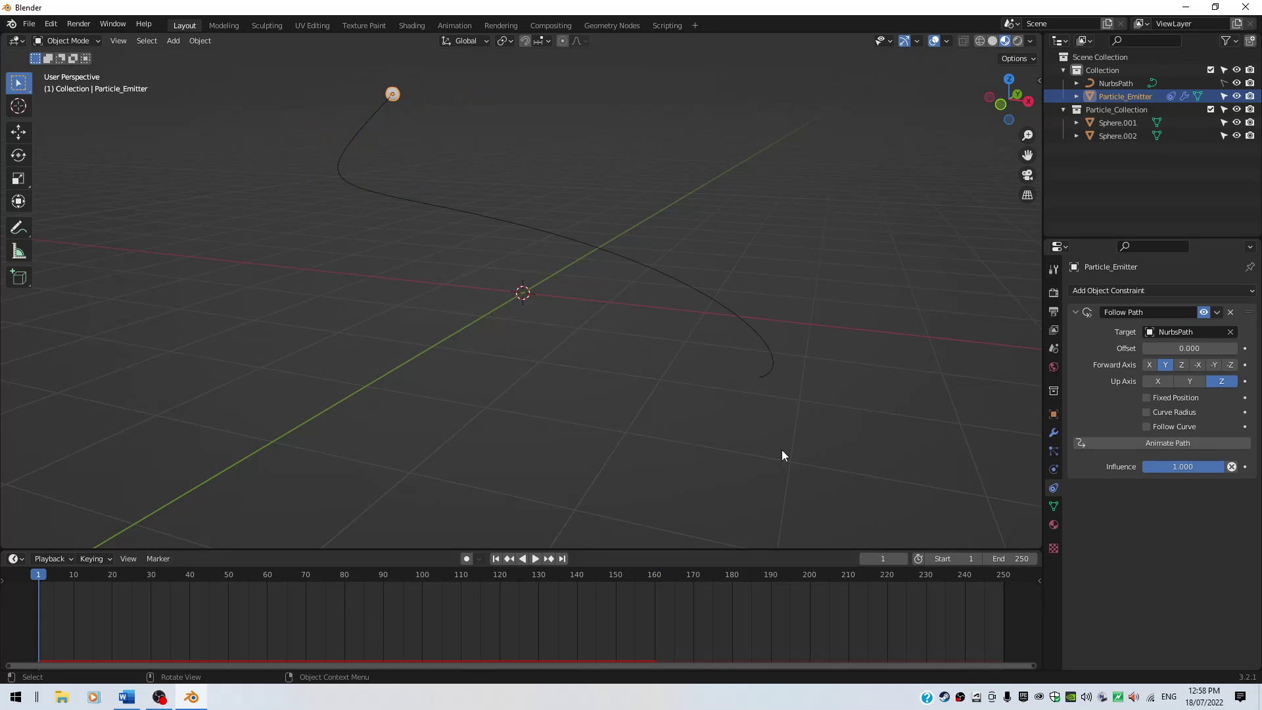
Try a small change to the Follow Path constraint's offset and reset the offset to 0
mouse_move(1190, 348)
mouse_down()
mouse_move(1209, 348)
mouse_move(1156, 348)
mouse_move(1199, 348)
mouse_up()
click(1191, 349)
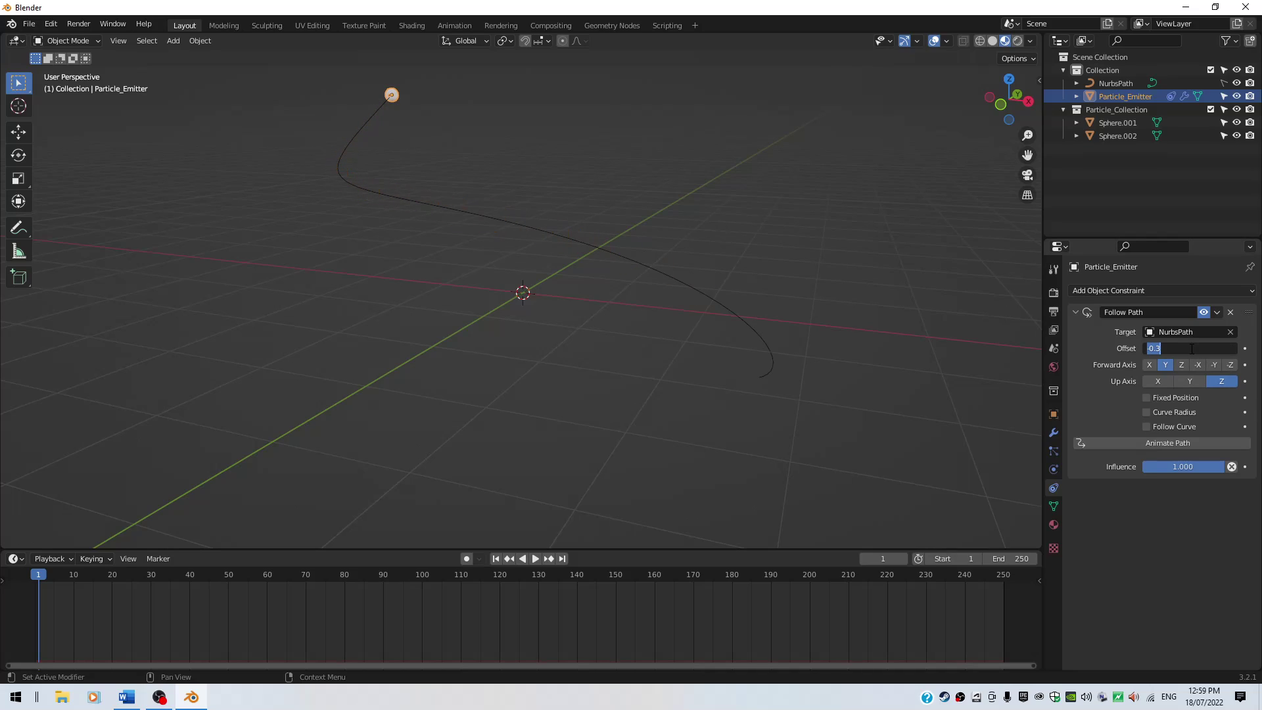
text(0)
key(Return)
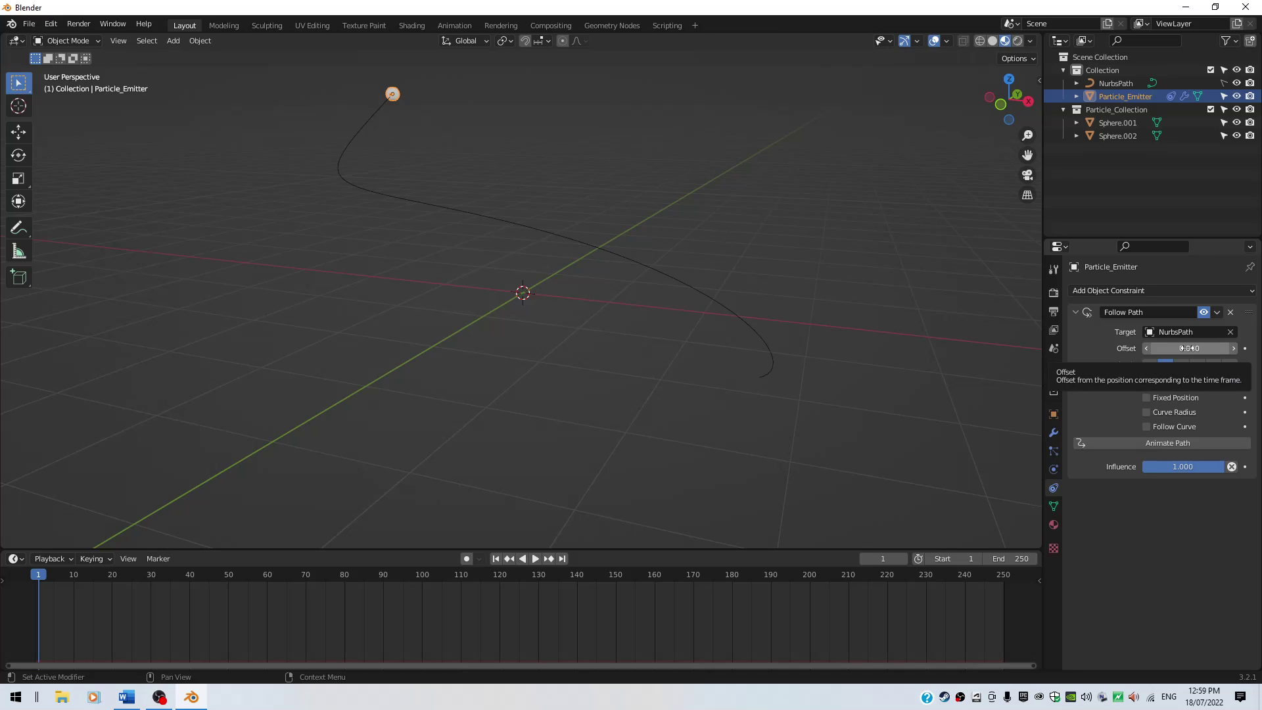
Keyframe the Follow Path constraint's offset at 0 on frame 1 and at -100 on frame 250
key(i)
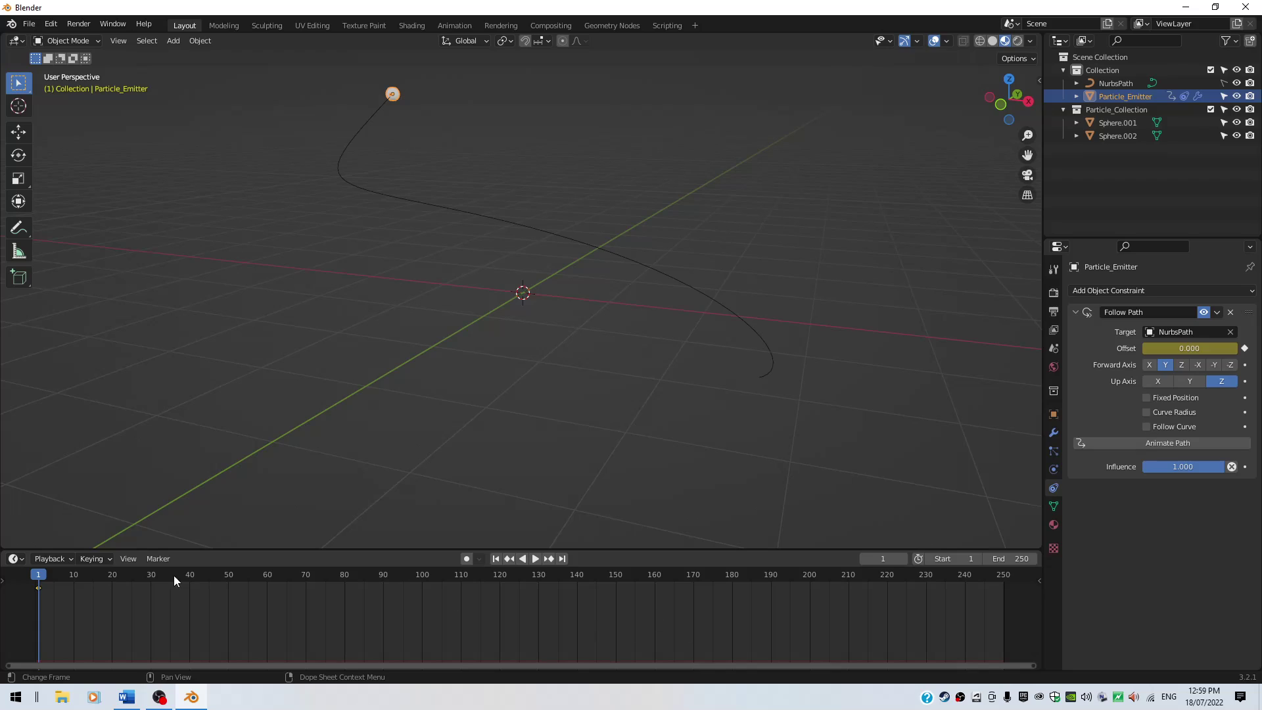
click(1004, 573)
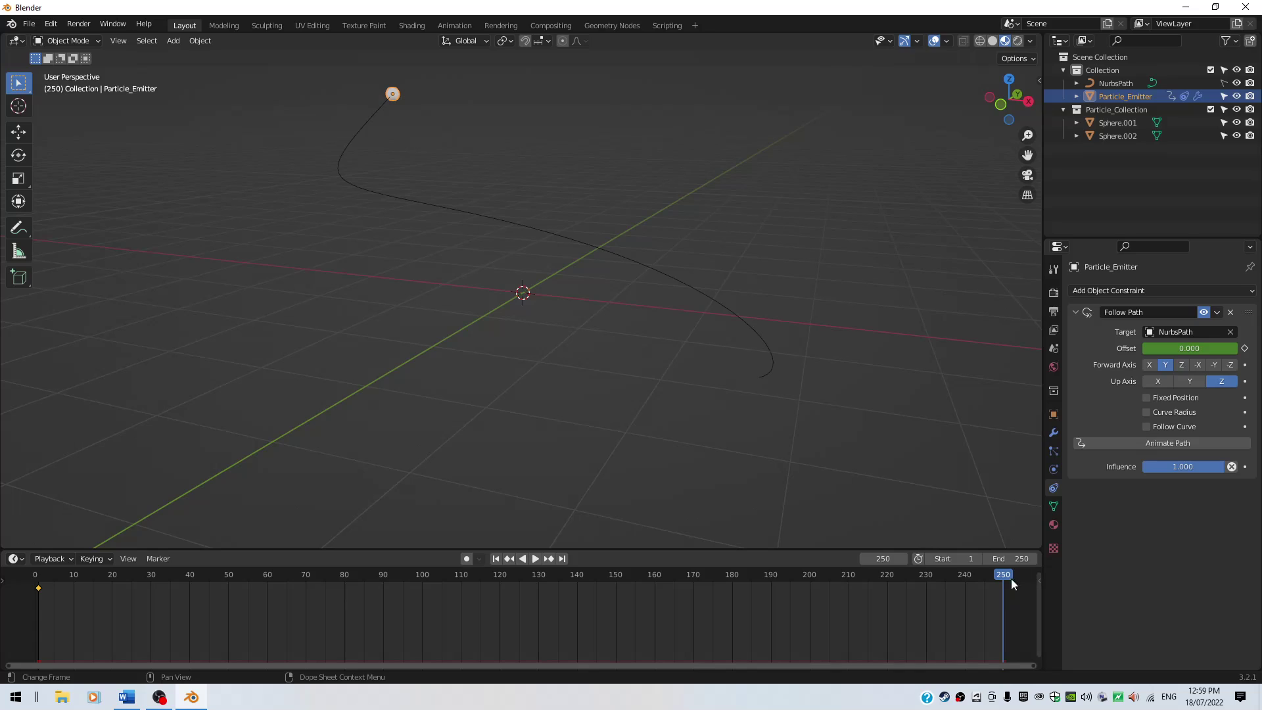
drag(1169, 350, 1025, 351)
click(1179, 343)
text(-100)
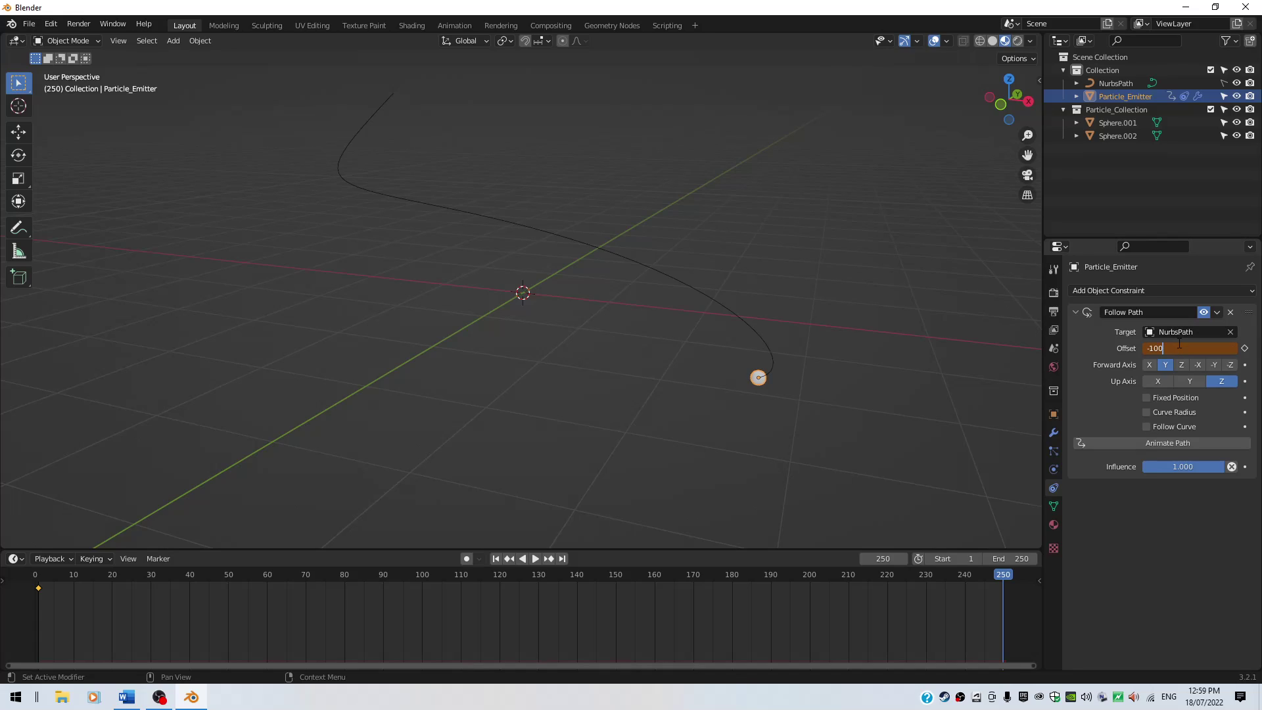
key(Return)
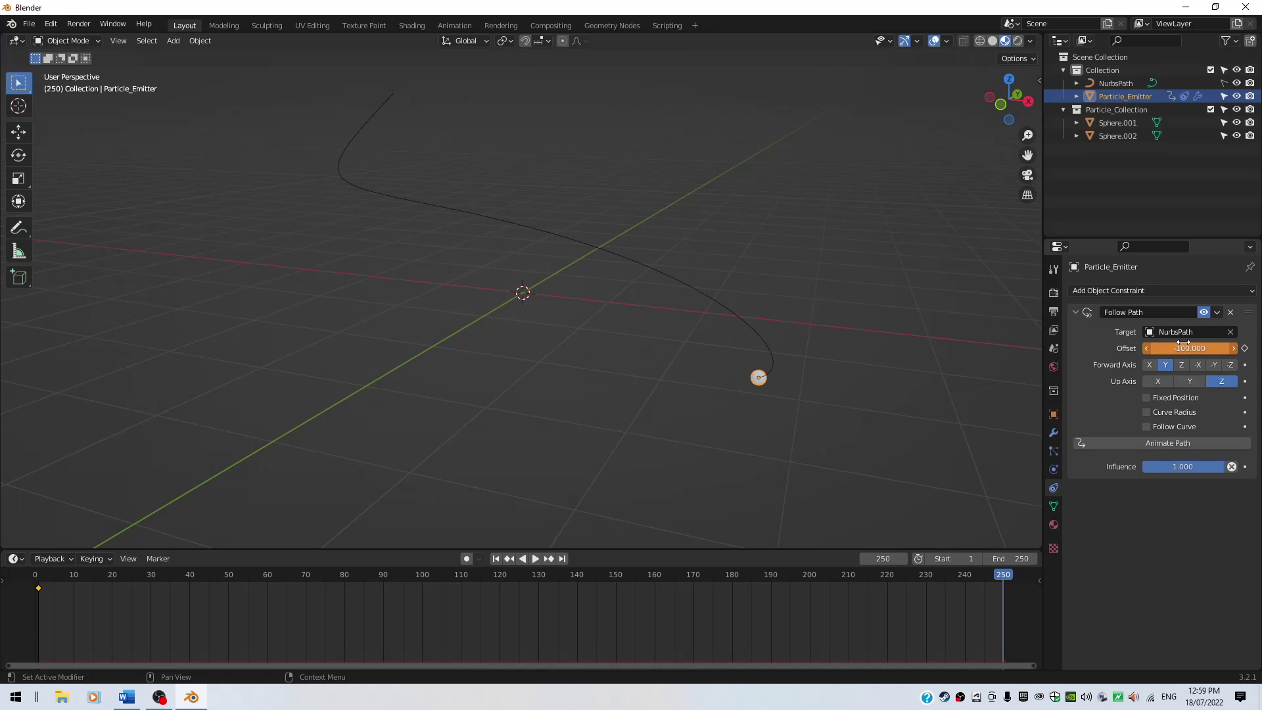
key(i)
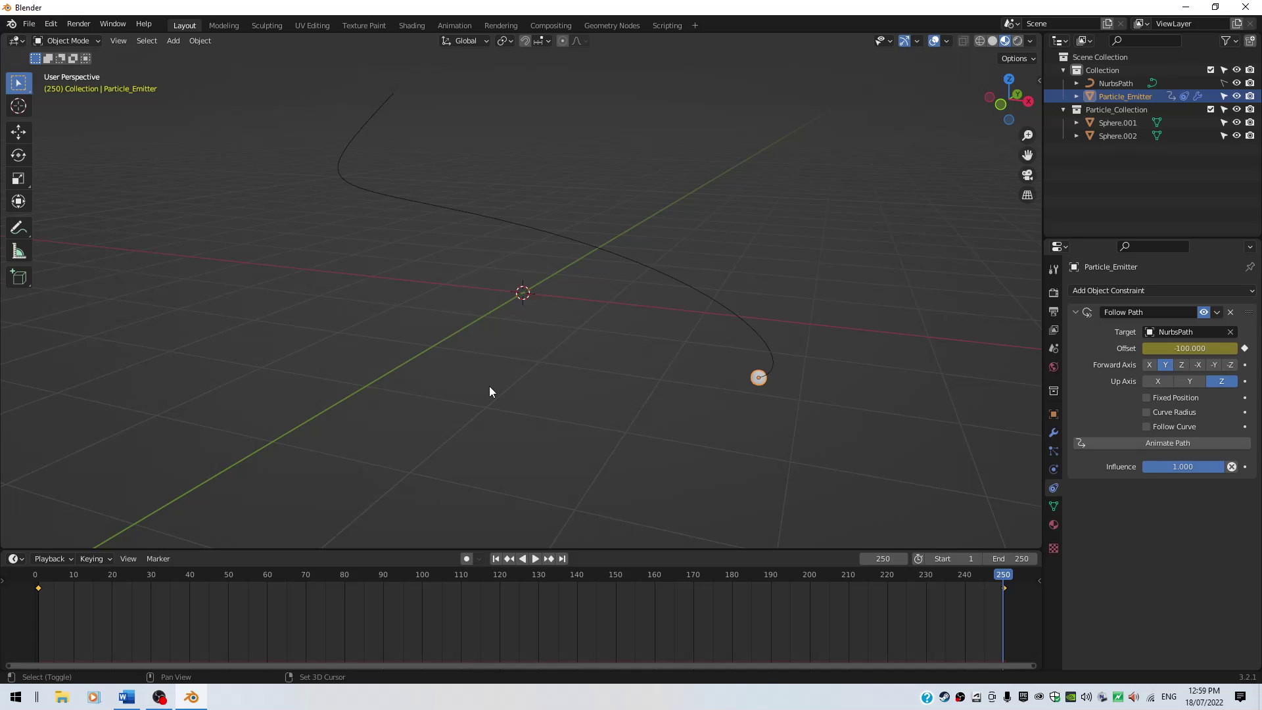
Play the animation from frame 1 past frame 200 to check the emitter's travel along the path, and return to frame 1
key(shift+Left)
key(space)
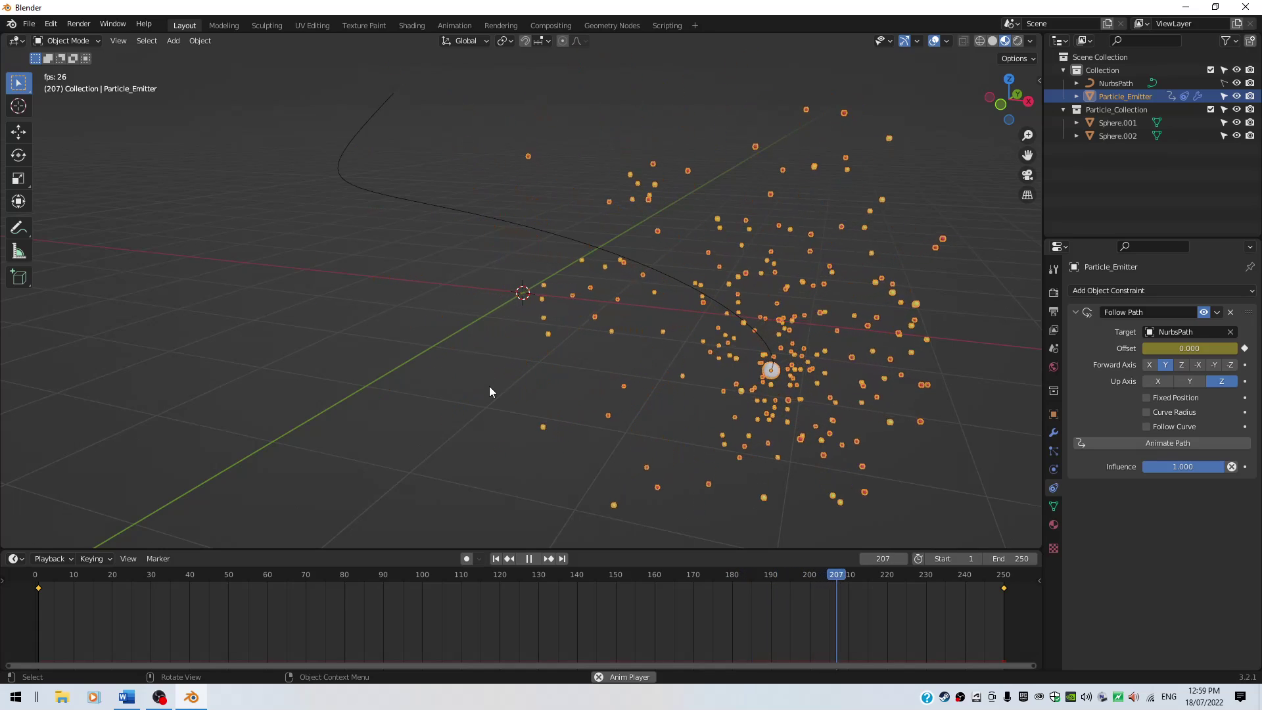
key(space)
key(shift+Left)
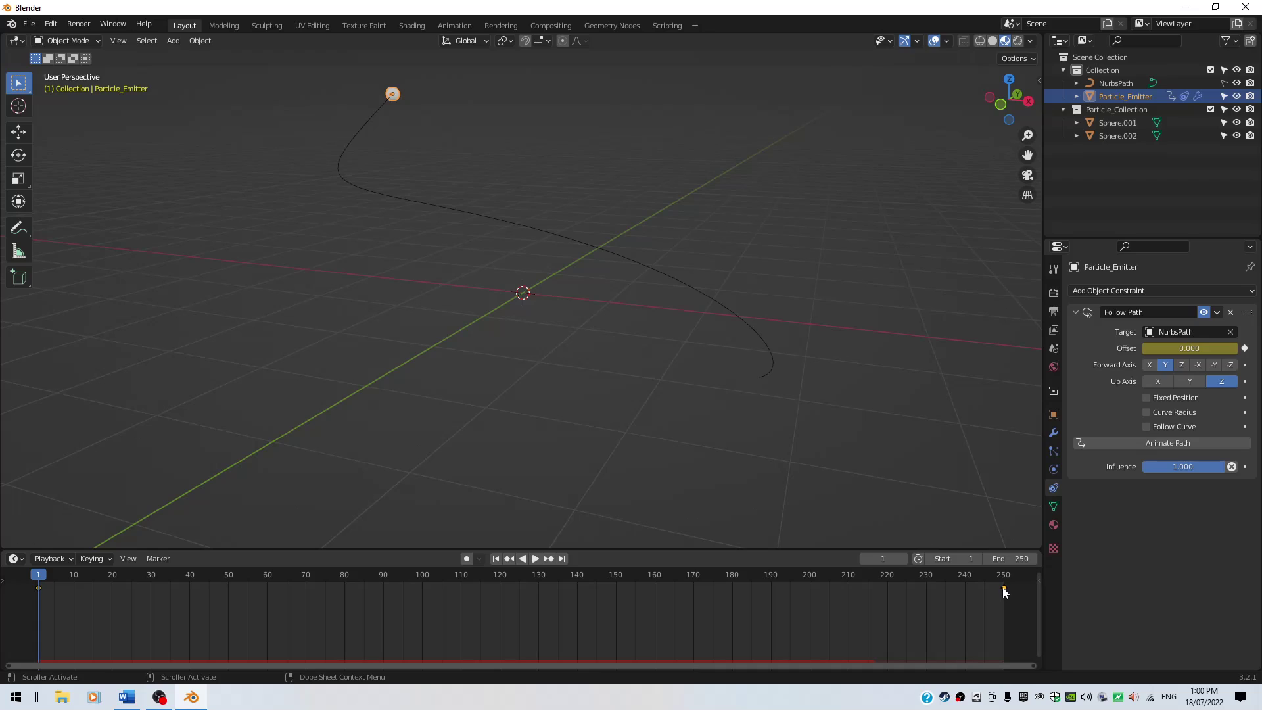
Set the interpolation mode of the offset keyframes to Linear
right_click(37, 585)
mouse_move(65, 578)
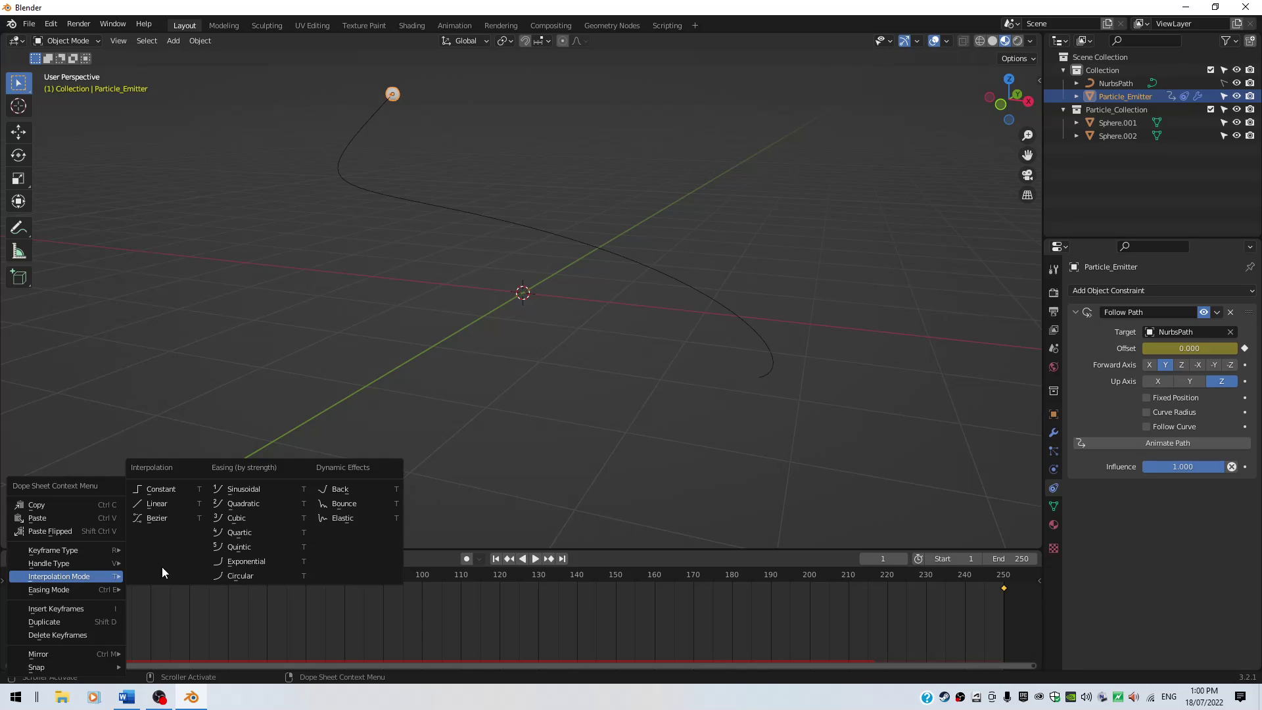
click(184, 504)
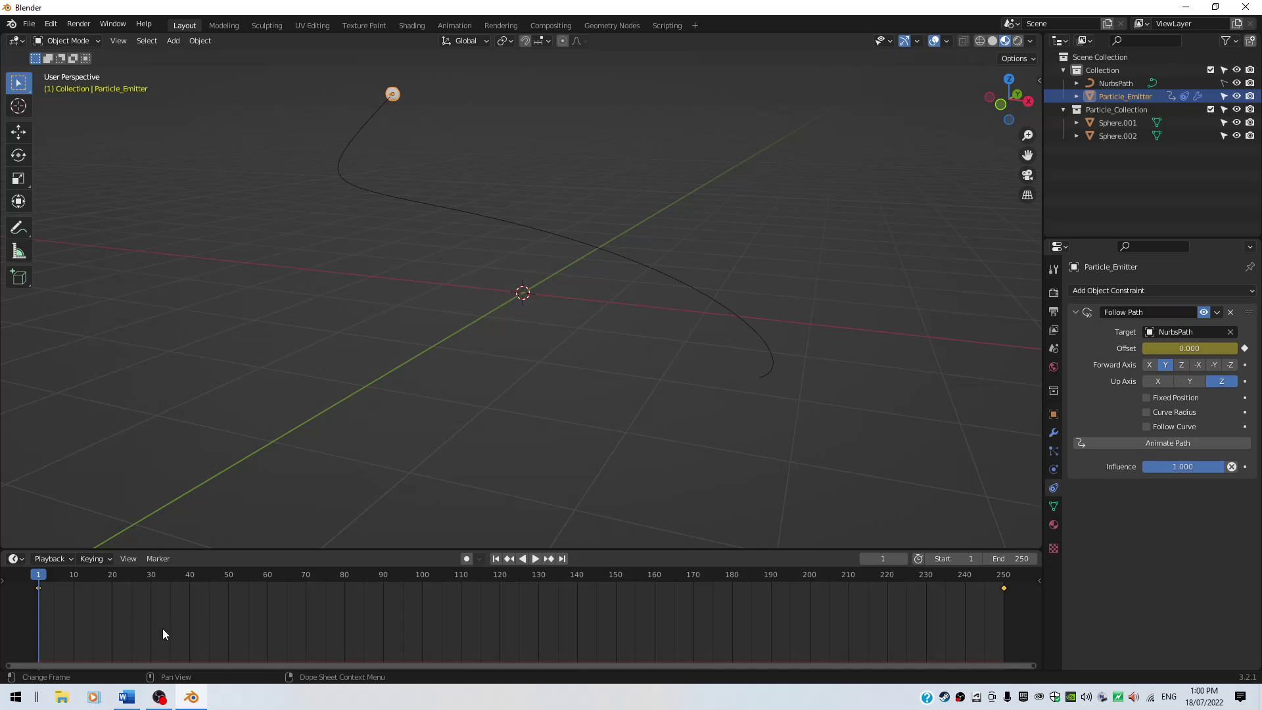
Play the animation to about frame 214 to check the emitter's constant speed, and return to frame 1
key(space)
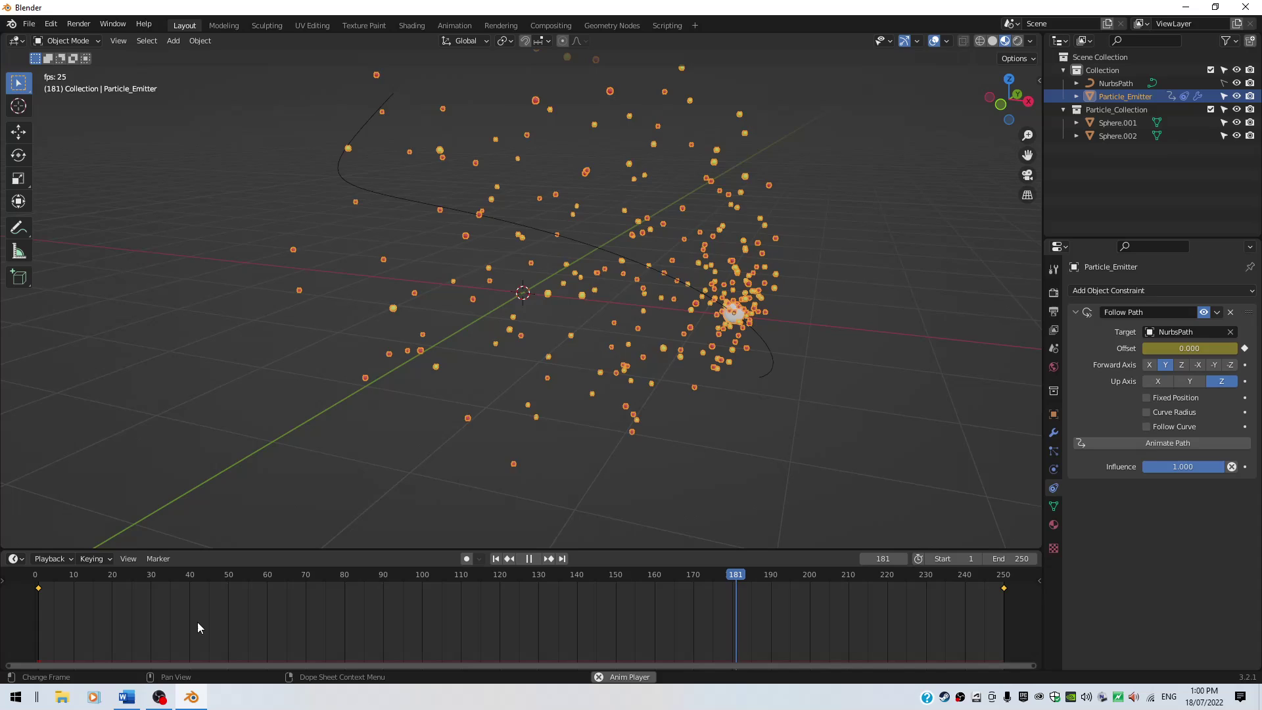
key(space)
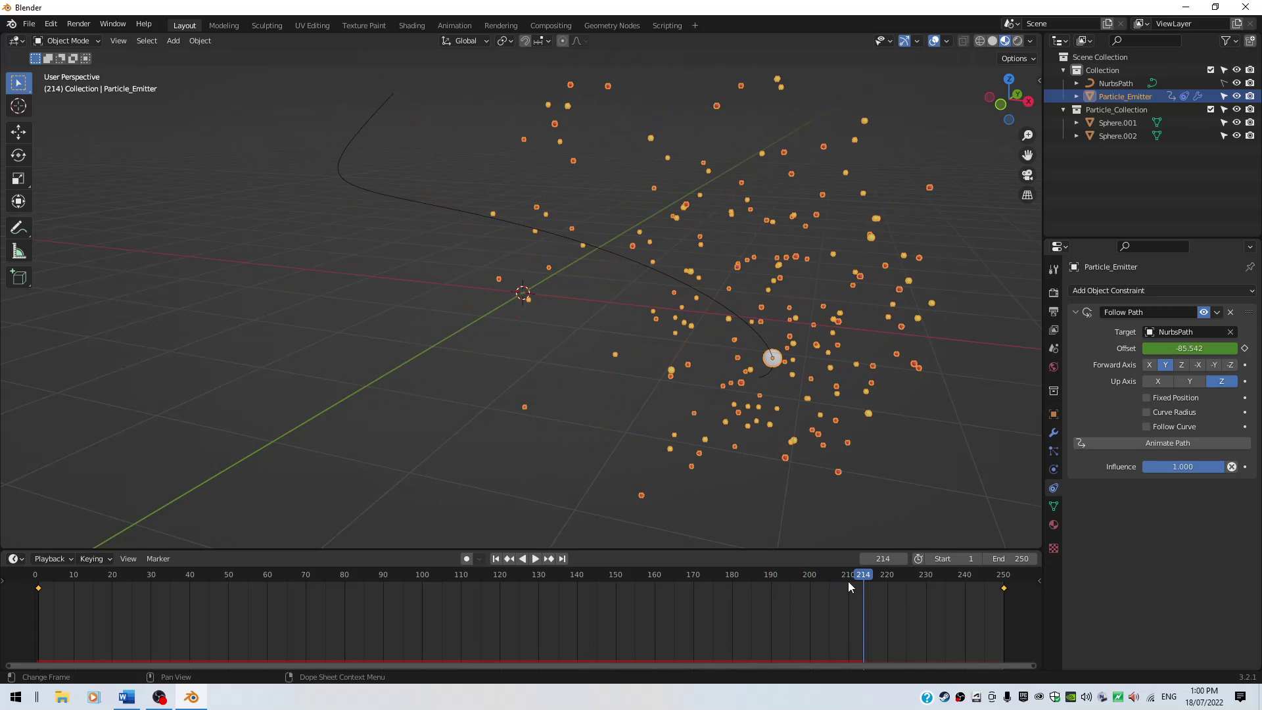
drag(864, 574, 38, 624)
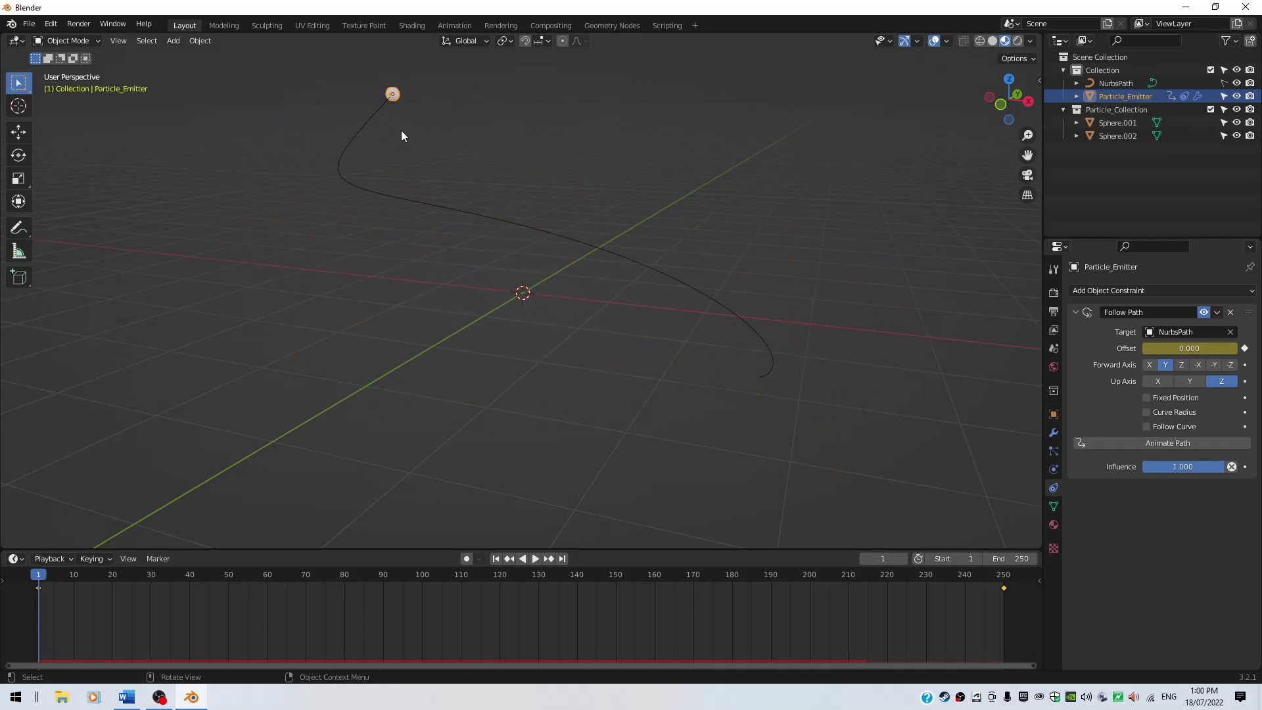
Try a particle lifetime of 100, playing the animation to about frame 188 and returning to frame 1
click(1053, 451)
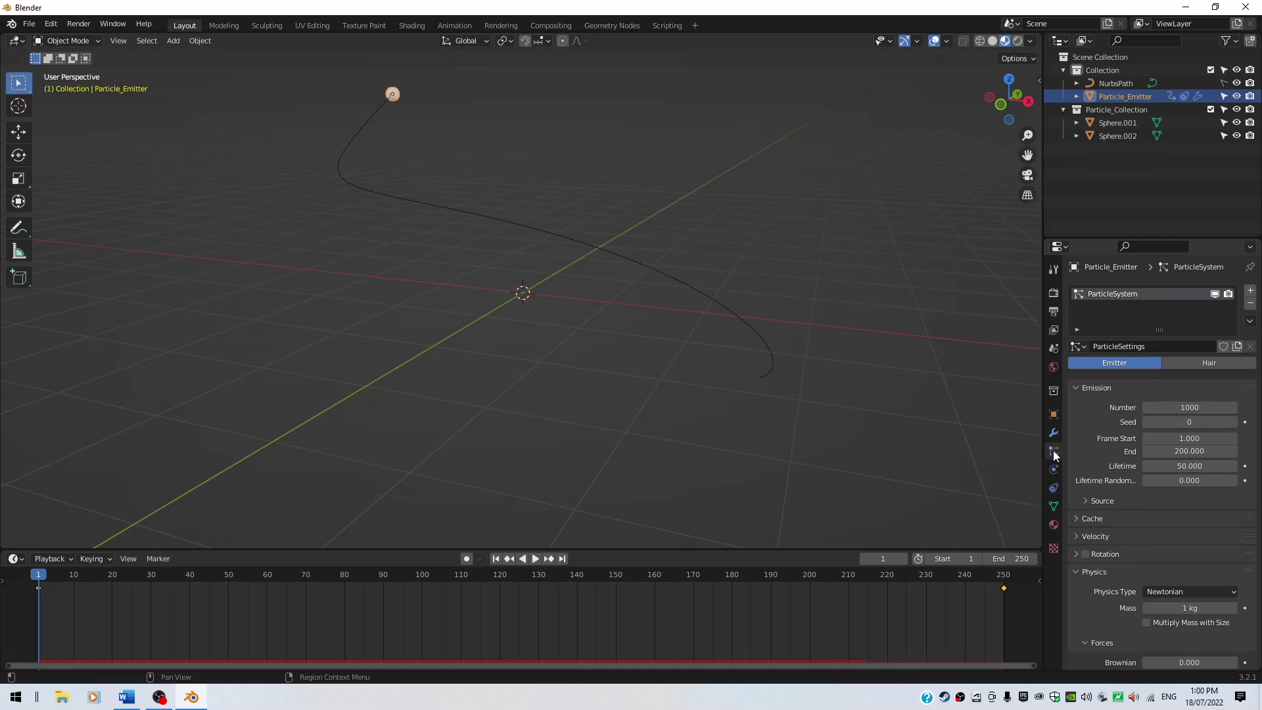
click(1186, 466)
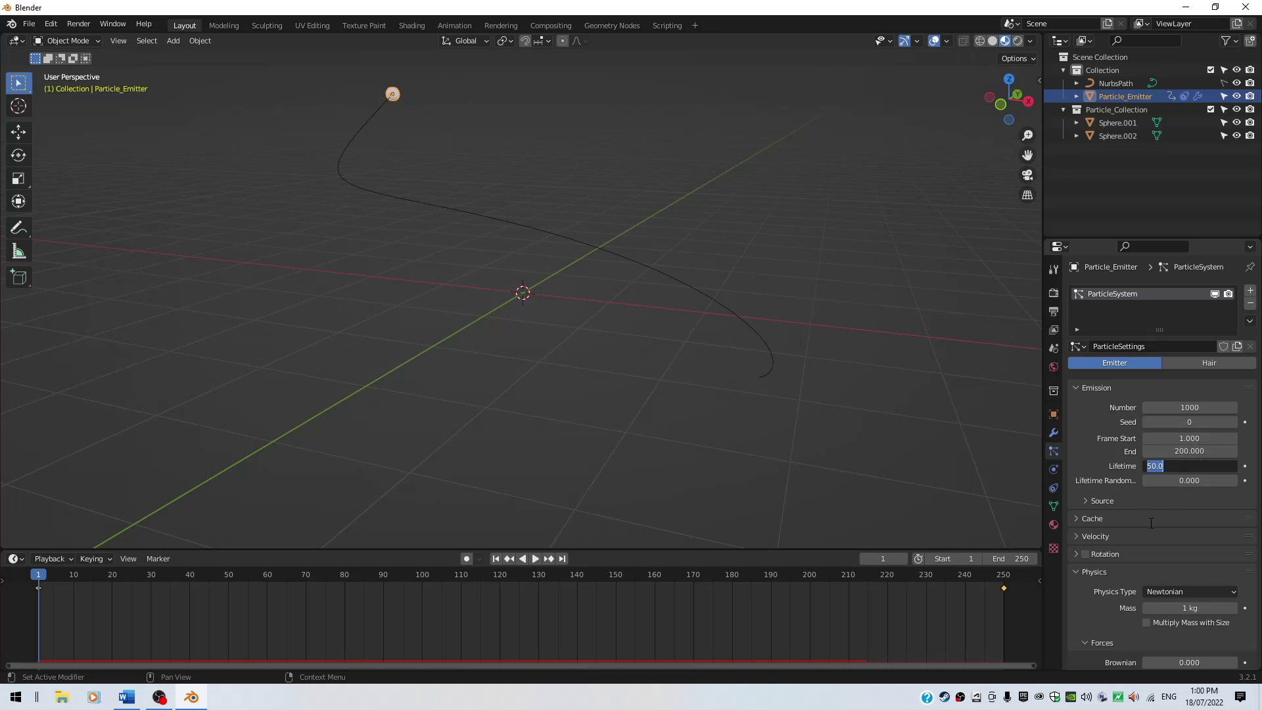
text(100)
key(Return)
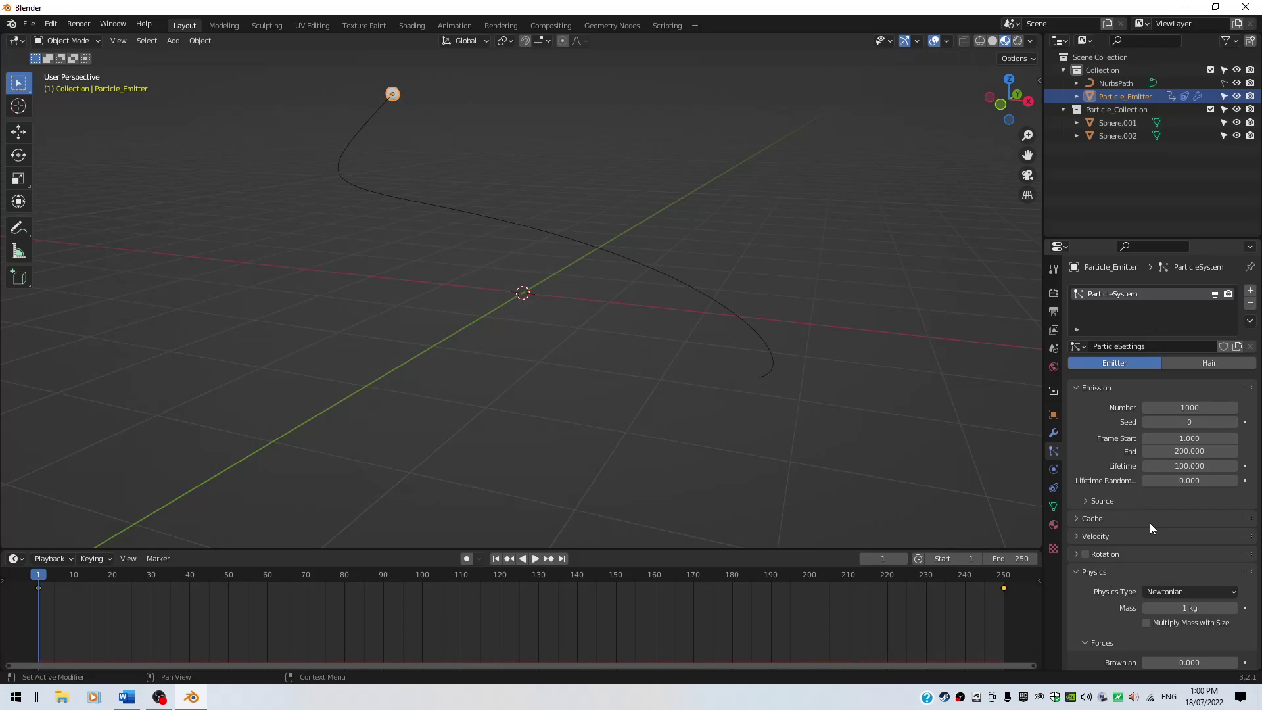
key(space)
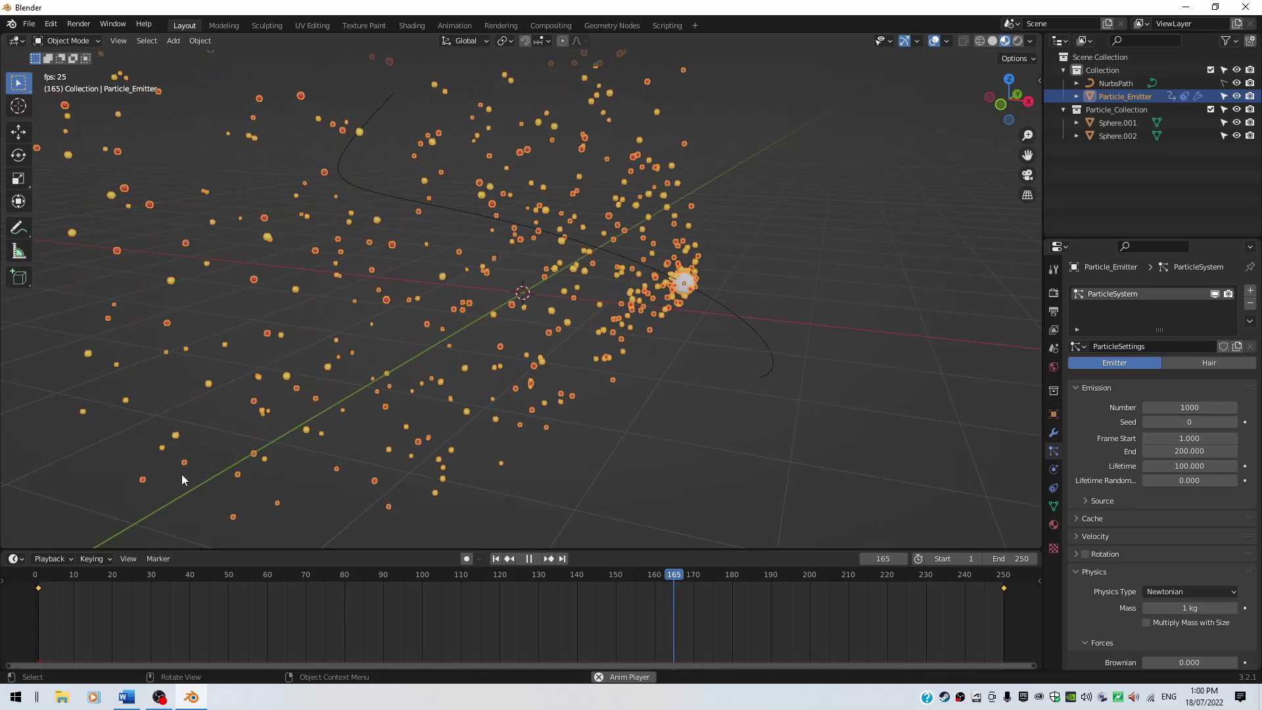
key(space)
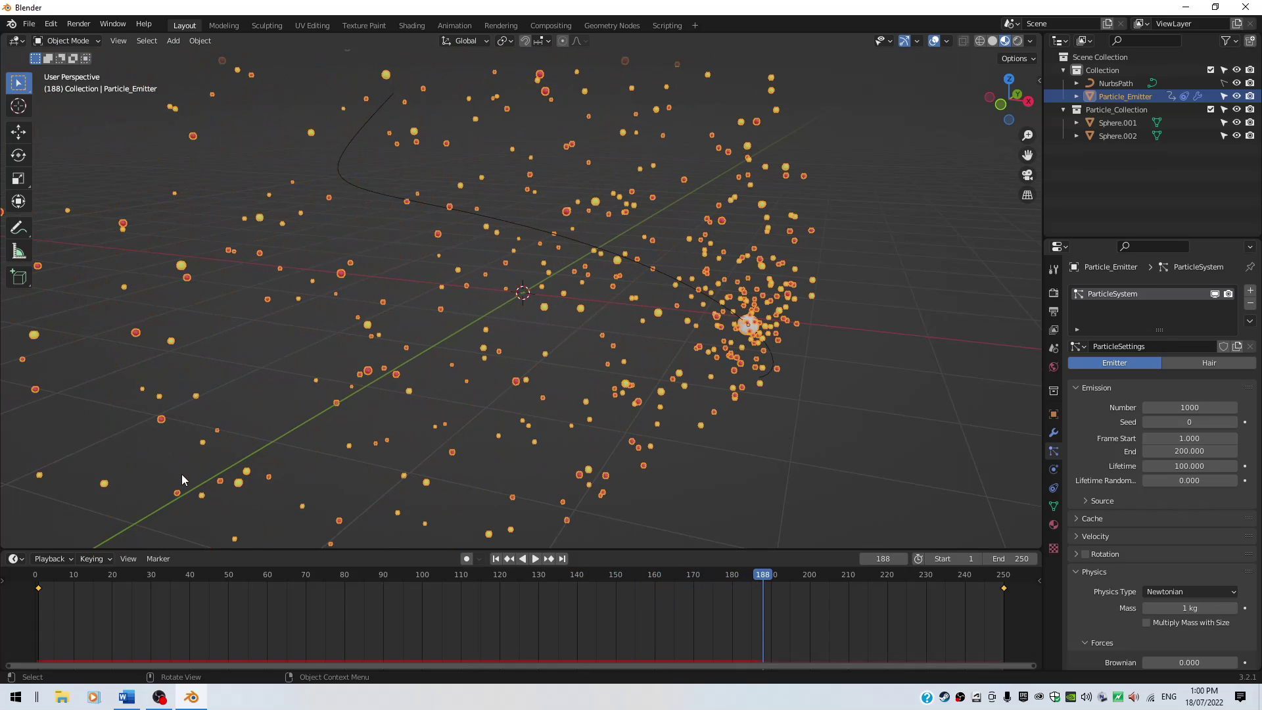
key(shift+Left)
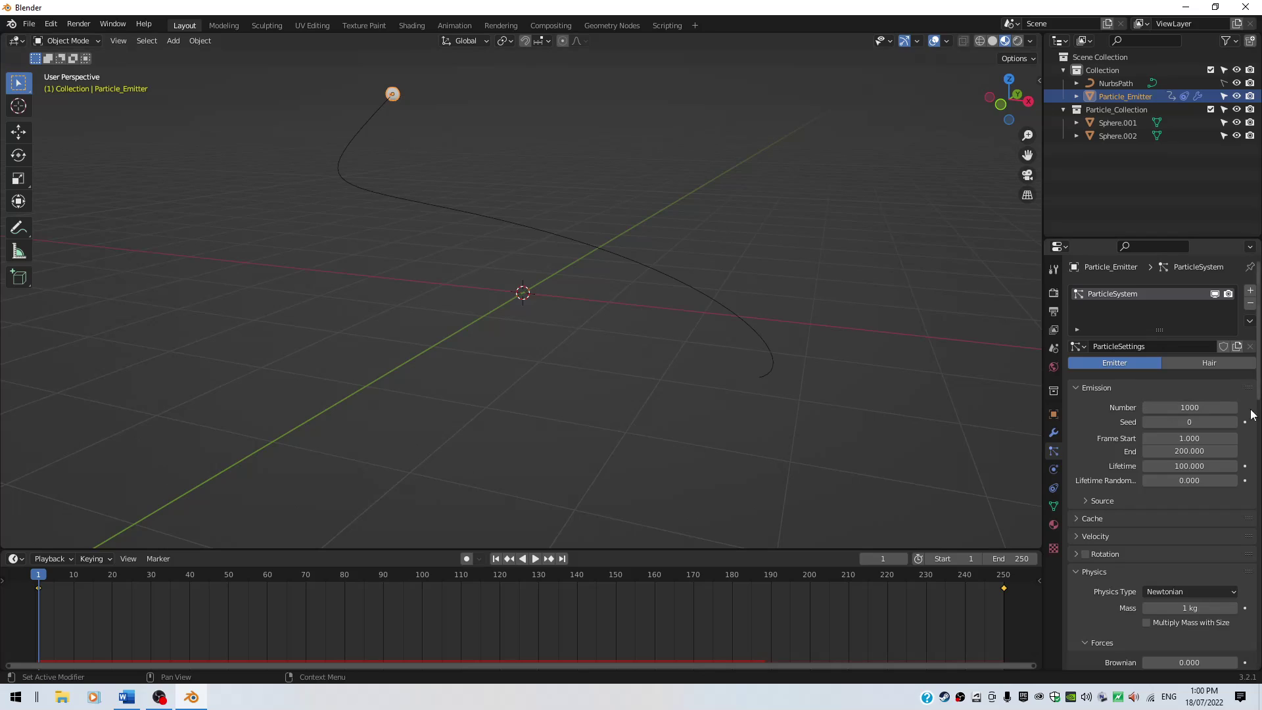
Set the particle lifetime to 40 and check it by playing the animation to about frame 155, returning to frame 1
click(1194, 467)
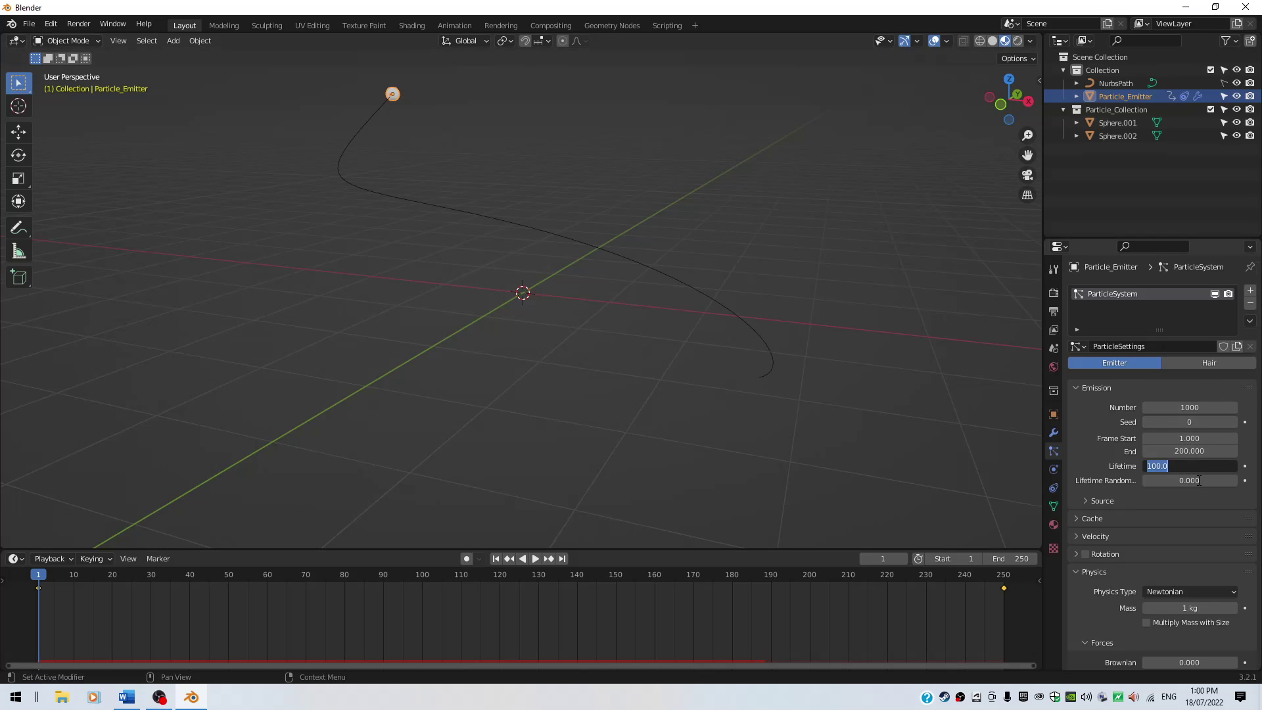
text(40)
key(Return)
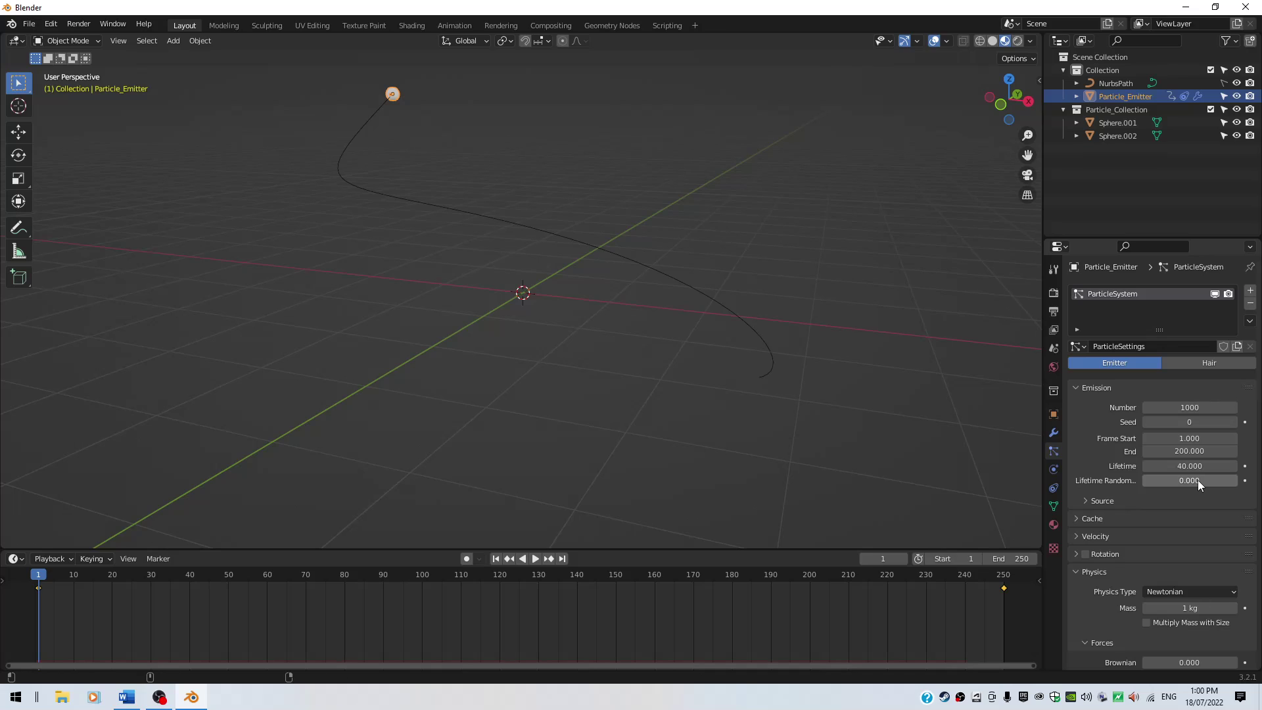
key(space)
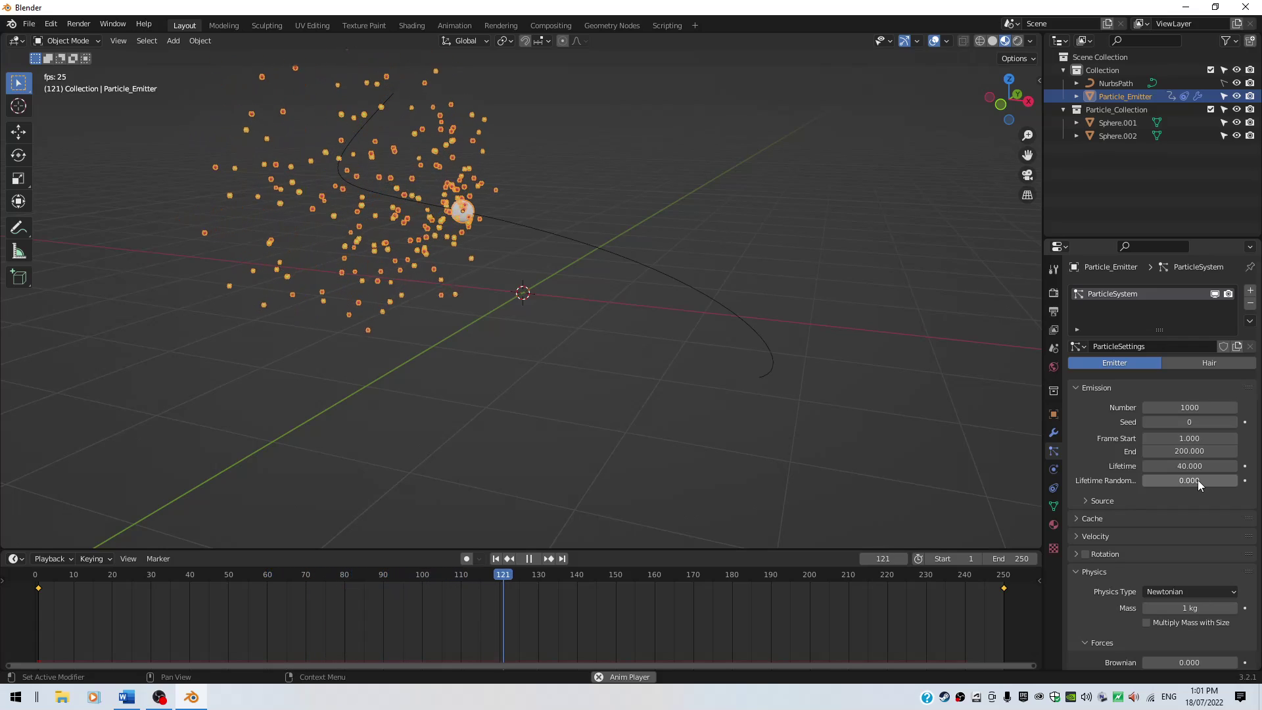
key(space)
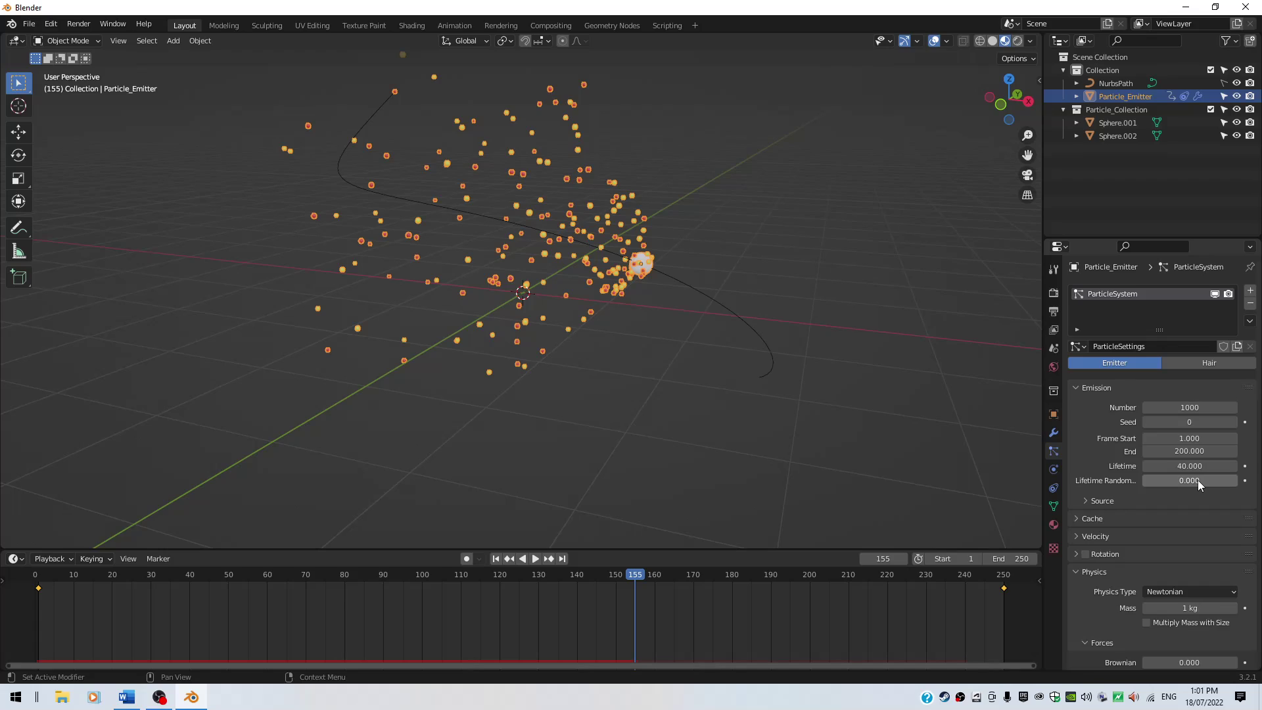
key(shift+Left)
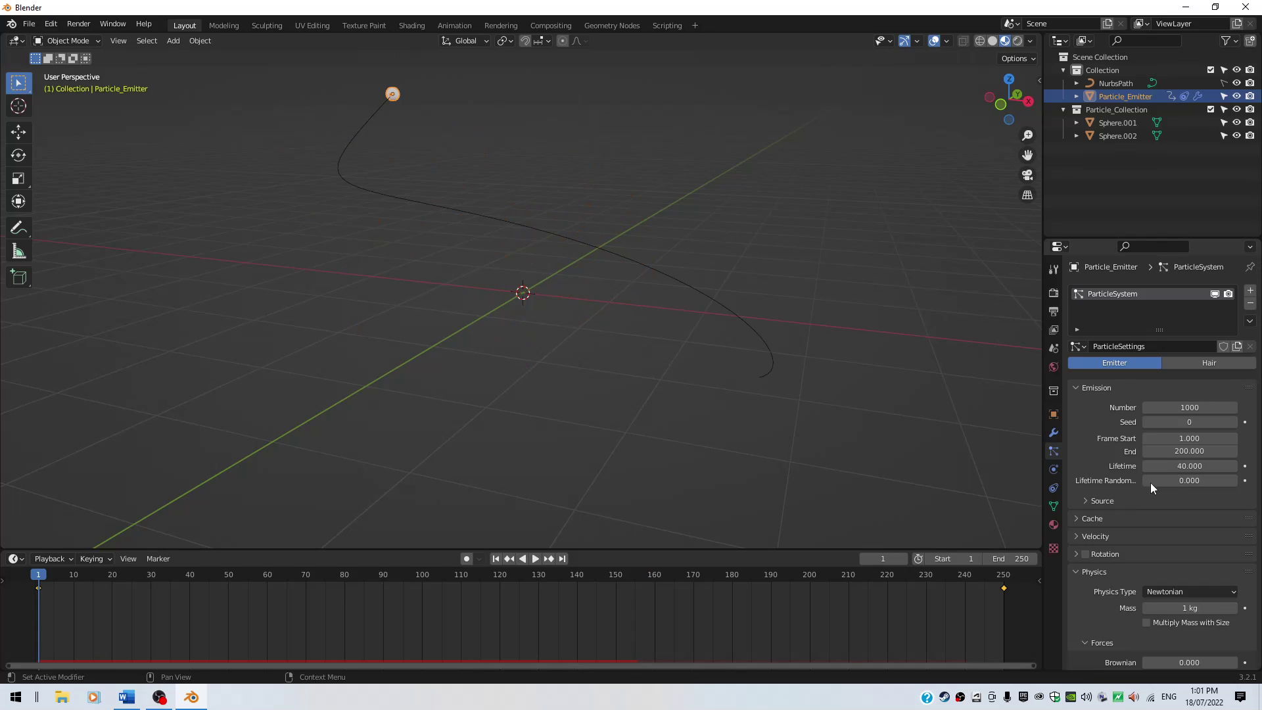
Reduce the particles' render scale, trying 1 and settling on 0.5
scroll(1173, 475, down, 3)
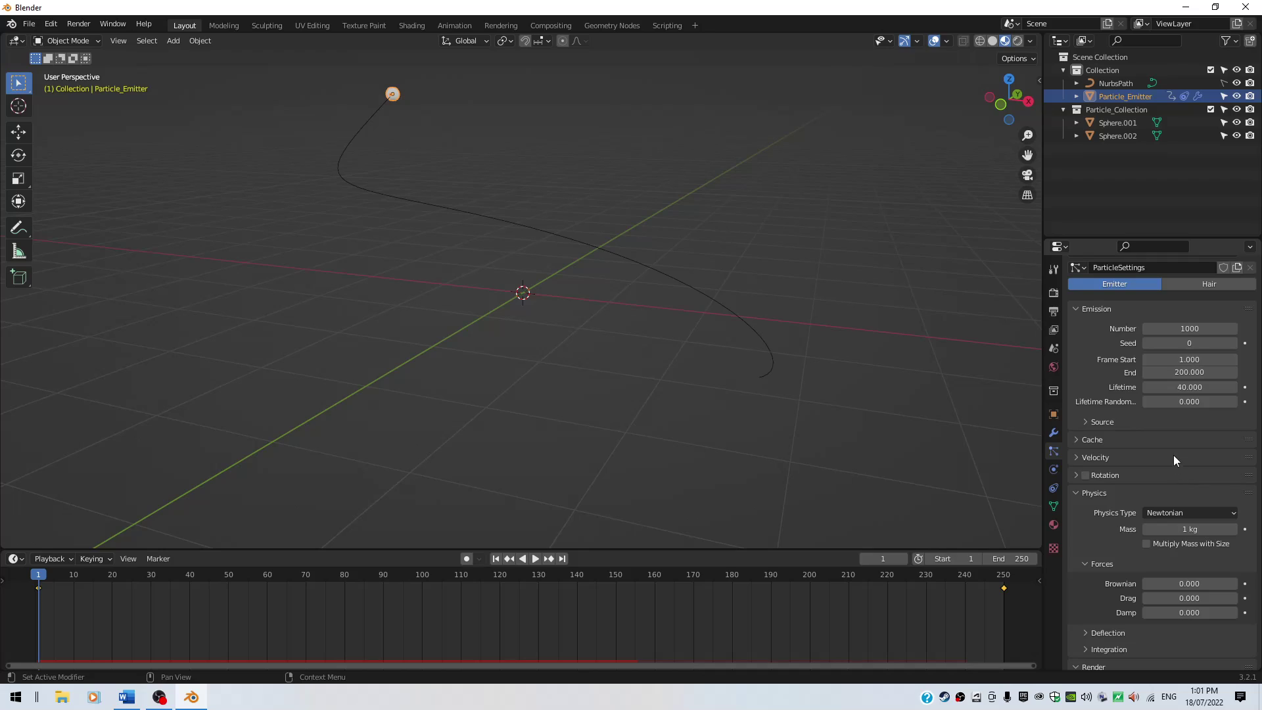
scroll(1158, 444, down, 5)
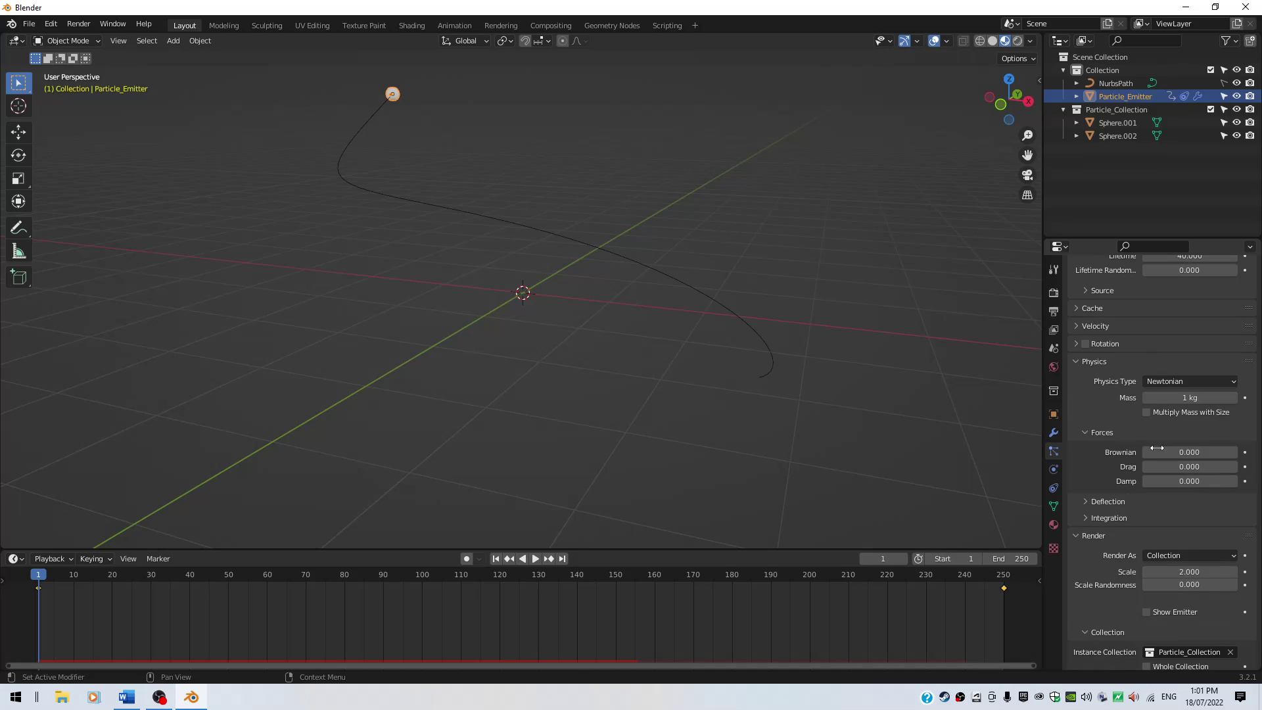
click(1190, 572)
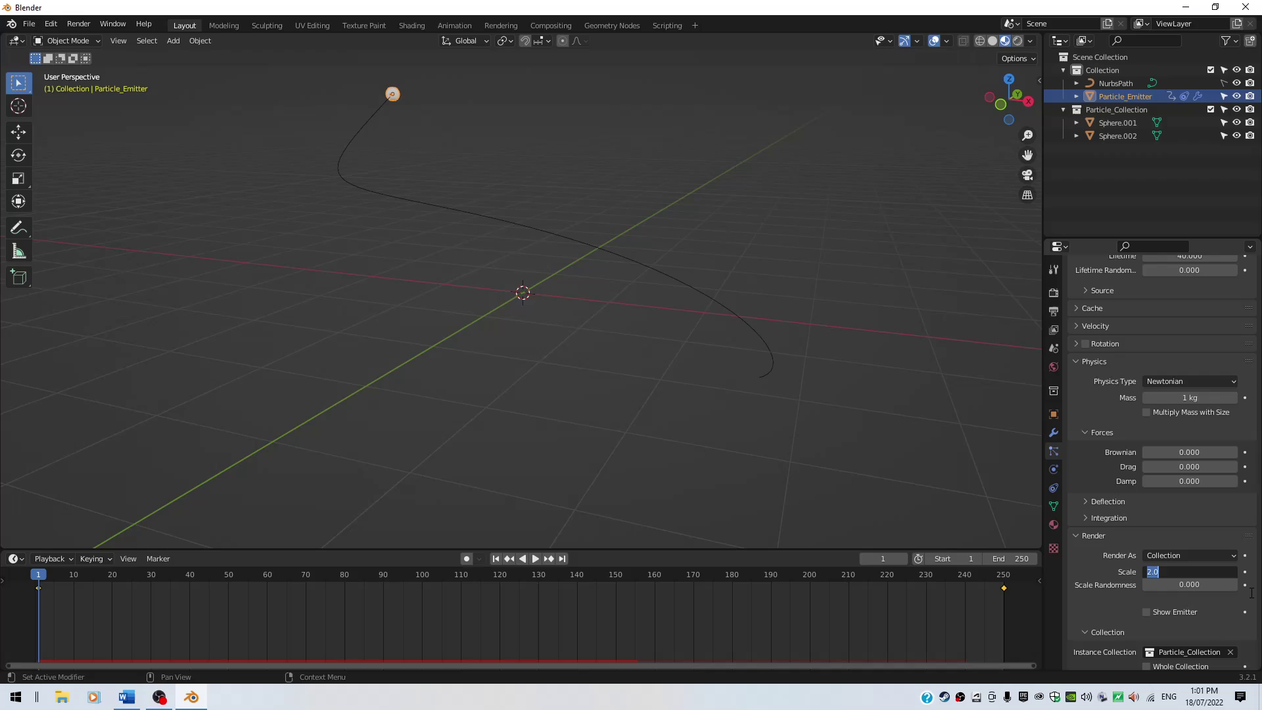
text(1)
key(Return)
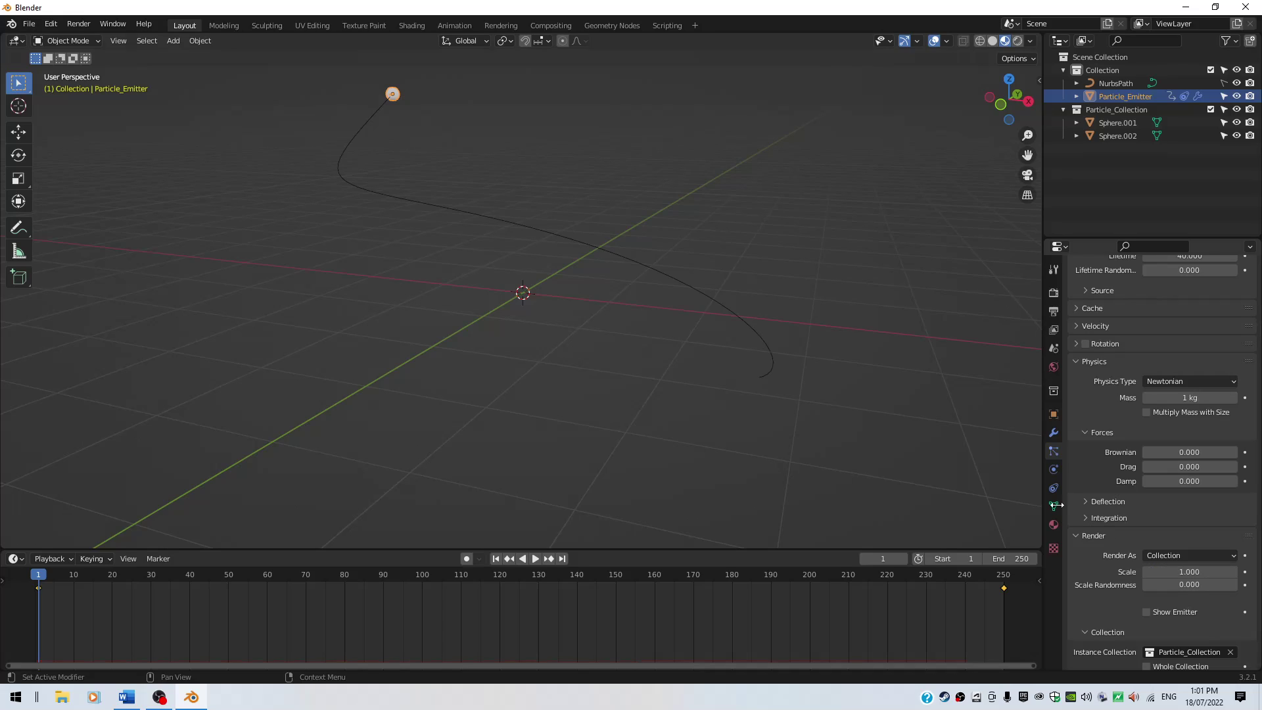
click(1189, 572)
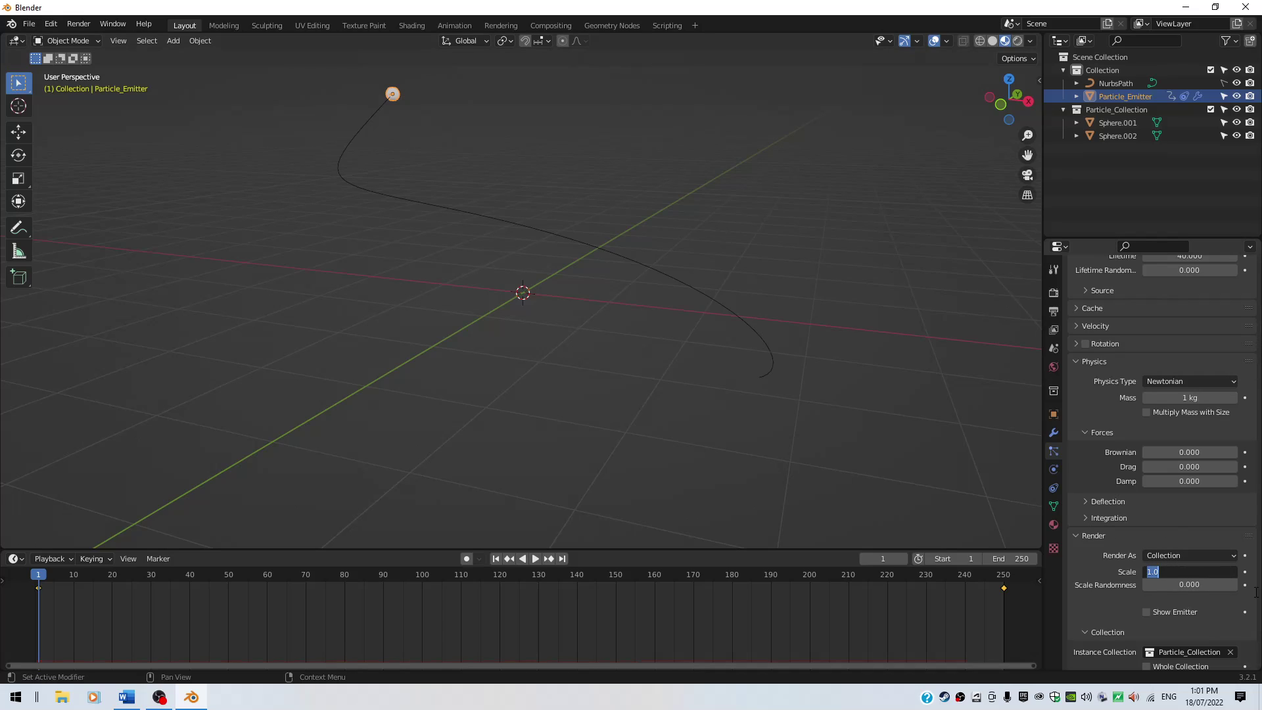
text(0.5)
key(Return)
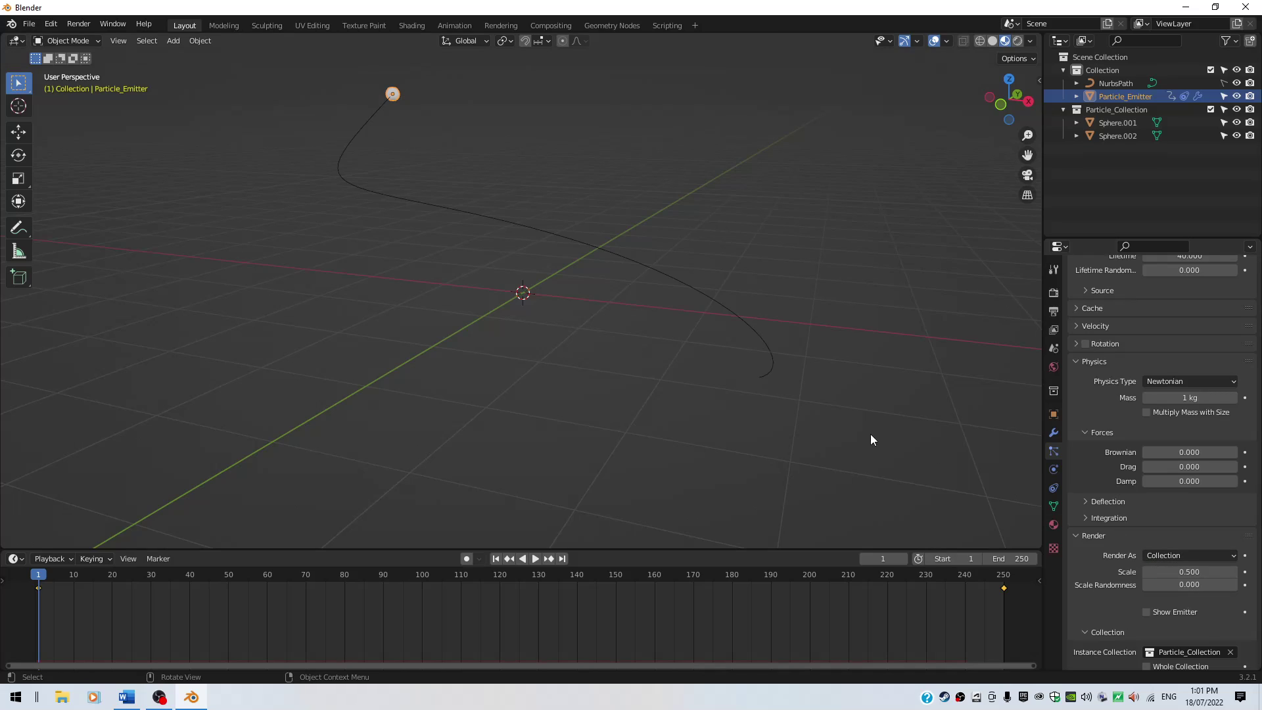
Set the number of emitted particles to 5000
scroll(1154, 387, up, 7)
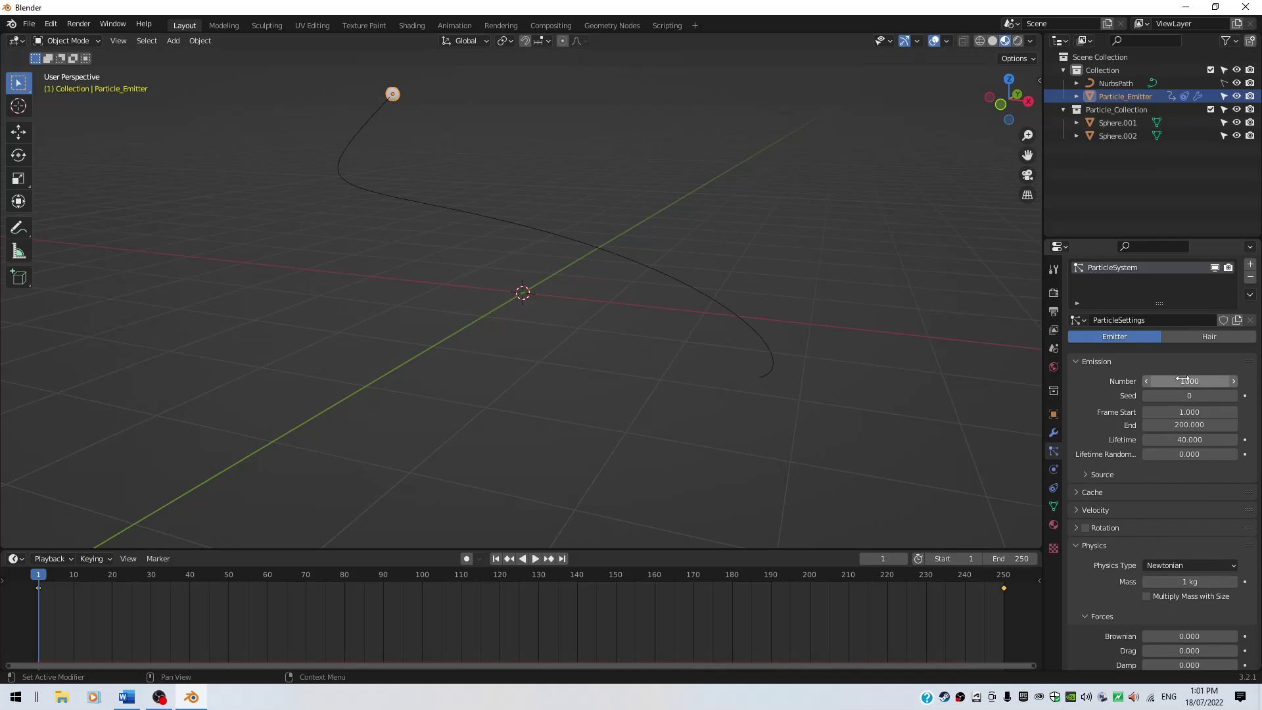
click(1192, 382)
text(5000)
key(Return)
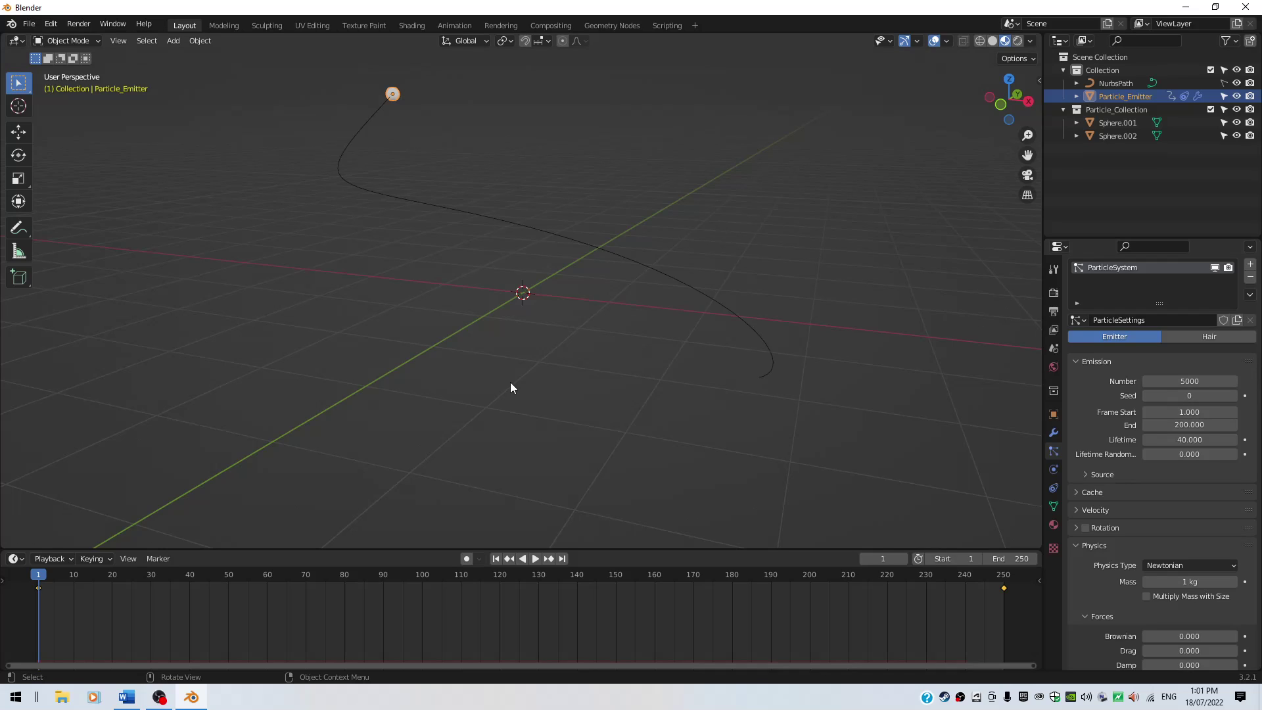
Play the animation from frame 1, stop it at about frame 170 and examine the red and yellow particles up close
key(space)
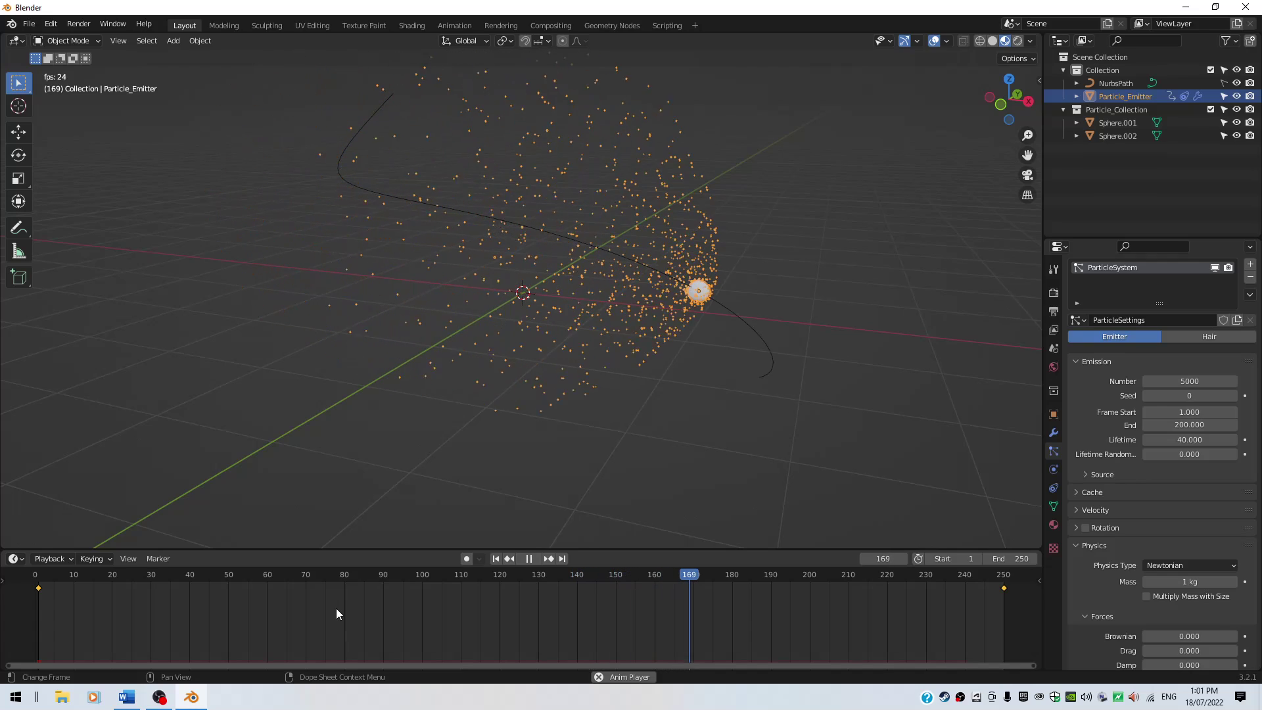
key(space)
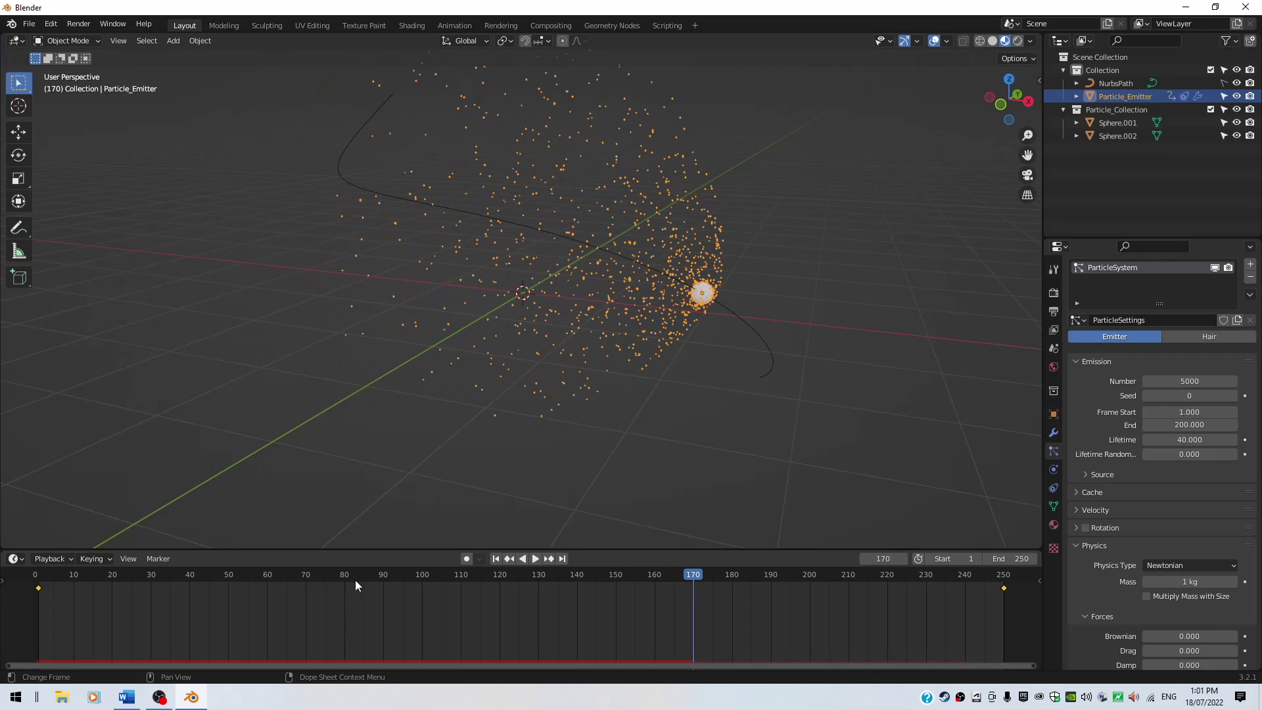
scroll(554, 343, up, 4)
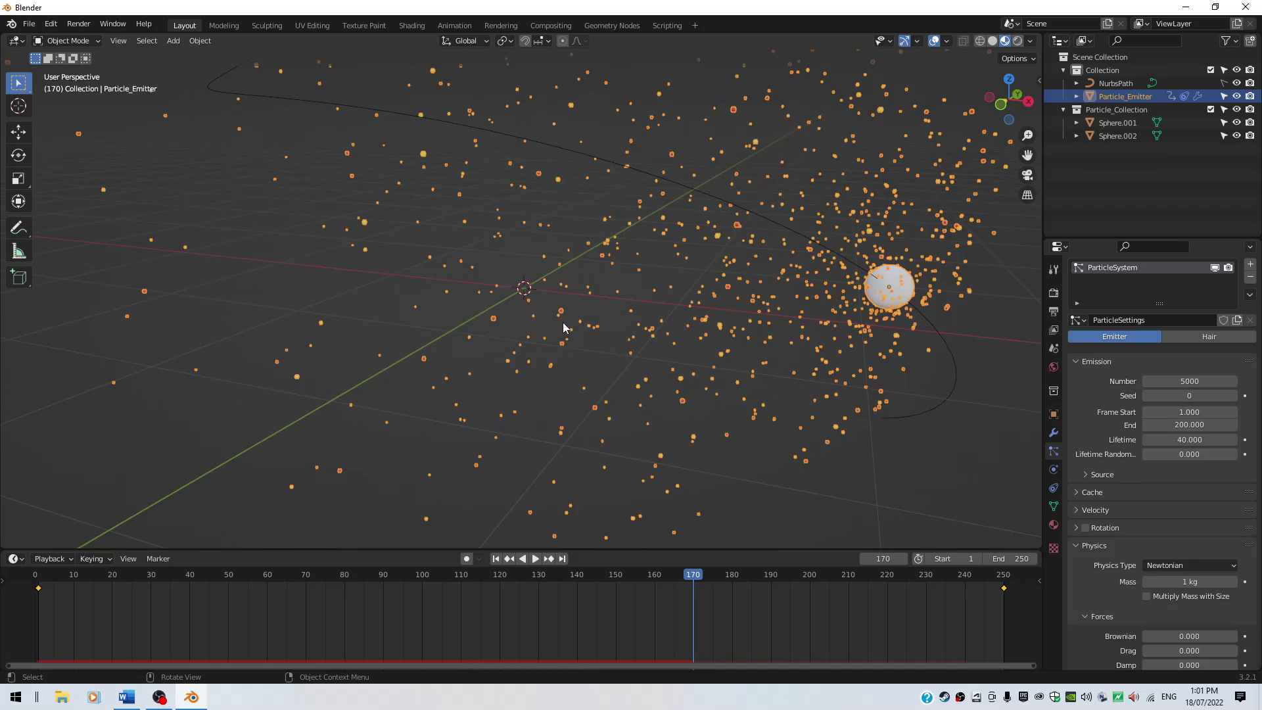
scroll(568, 338, up, 3)
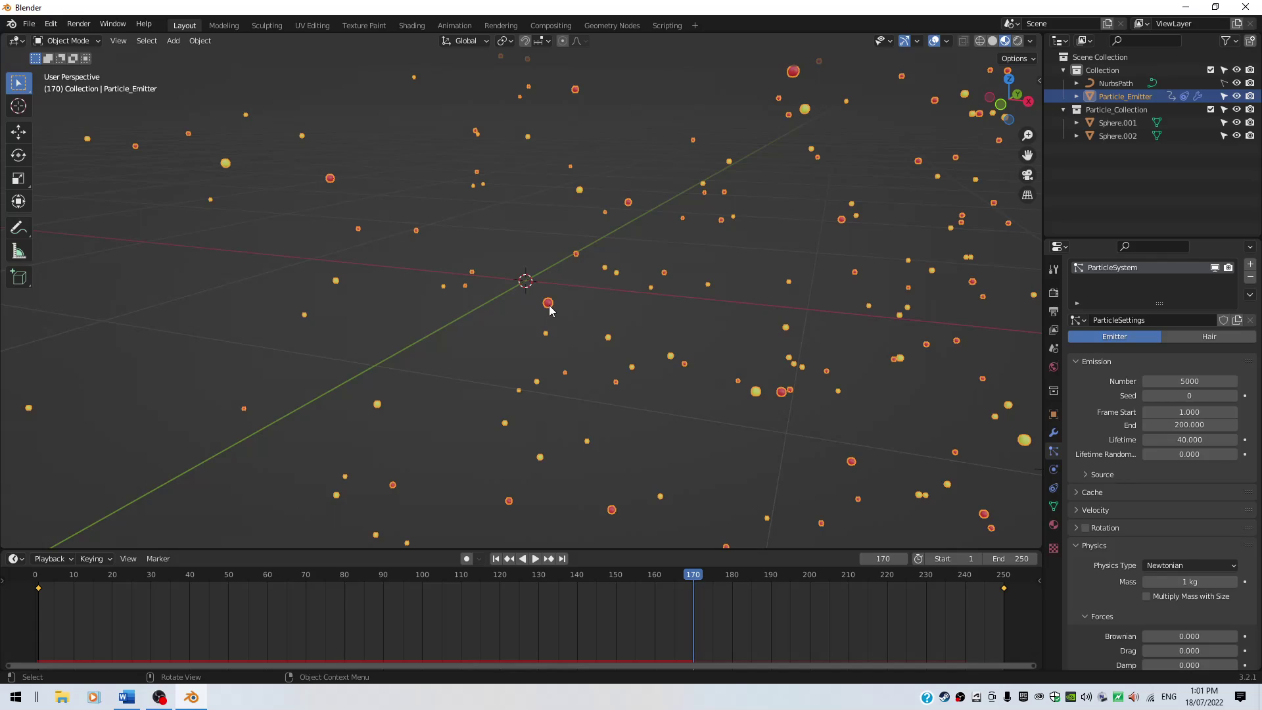
Copy the red particle sphere's base color into its material's emission color
click(1053, 525)
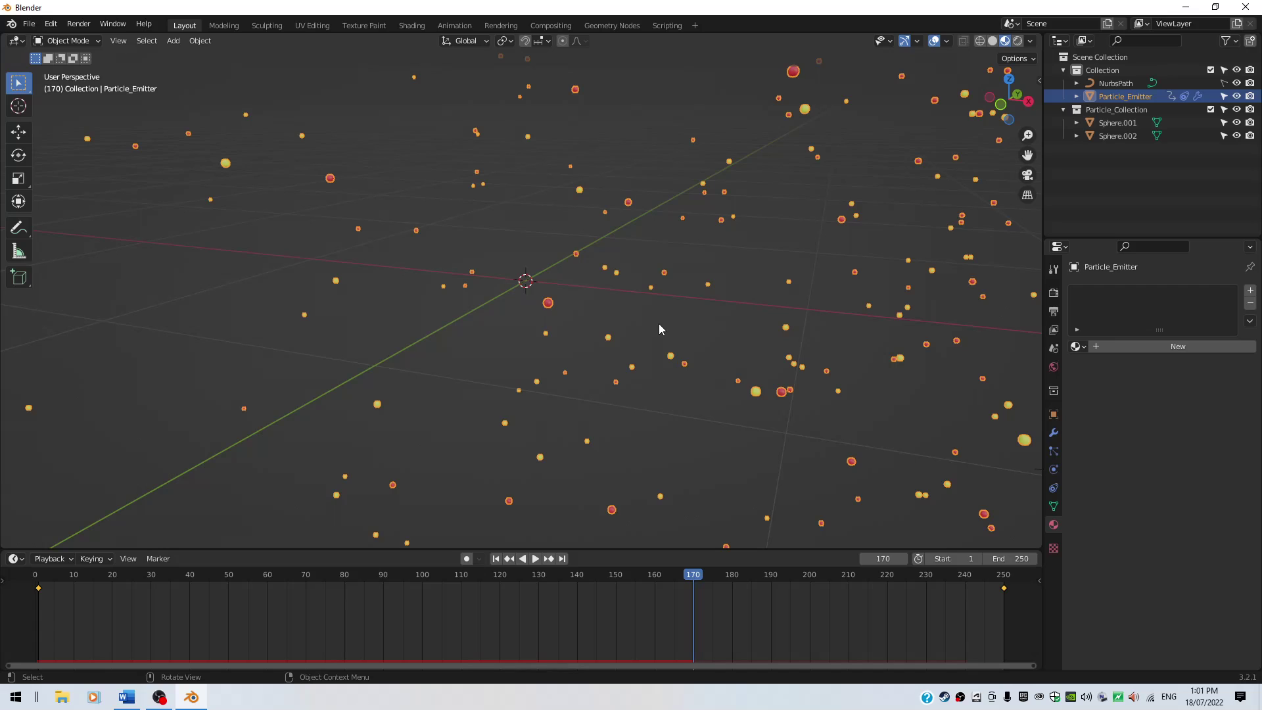
key(shift+c)
shift+middle_drag(691, 295, 694, 460)
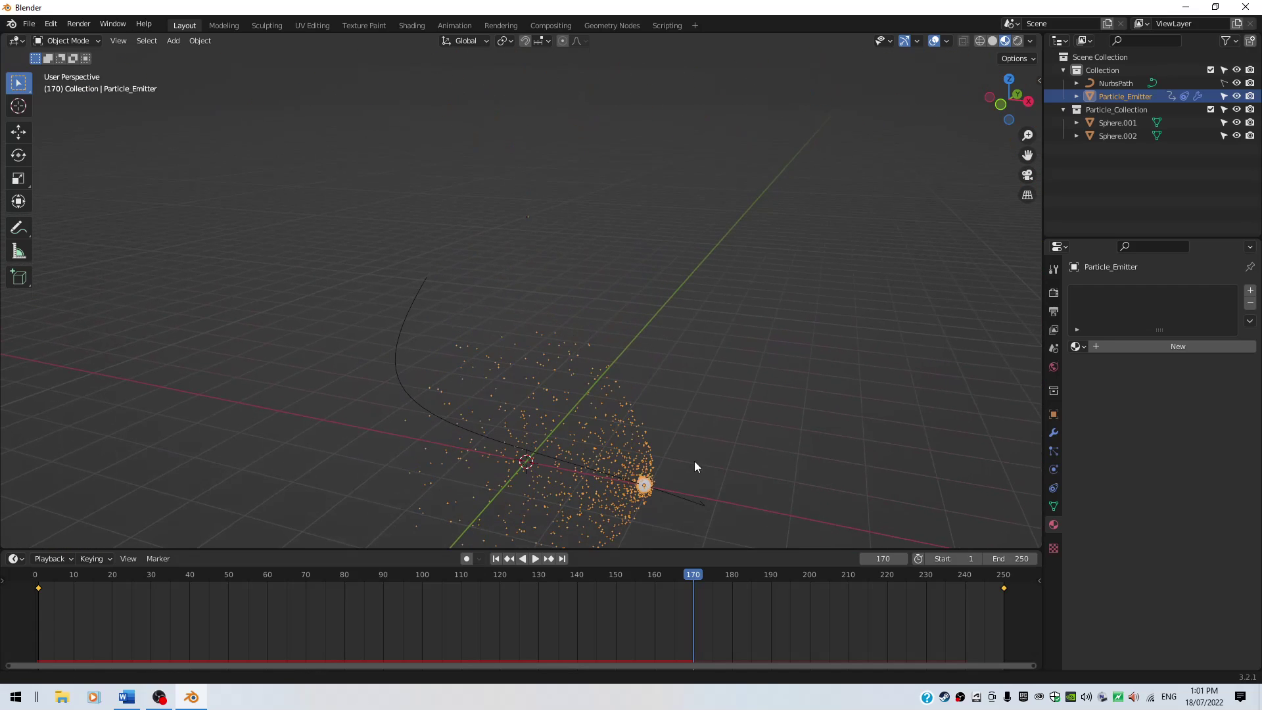
scroll(684, 340, up, 2)
drag(513, 181, 532, 204)
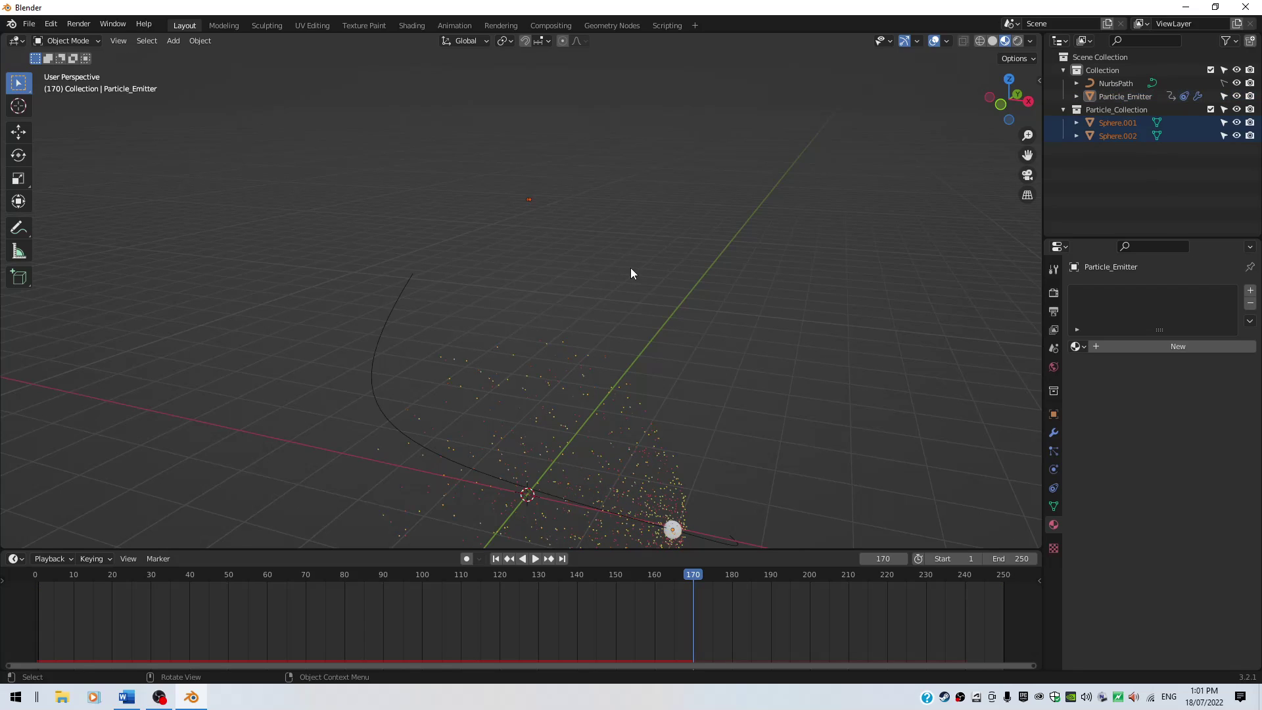
key(KP_Decimal)
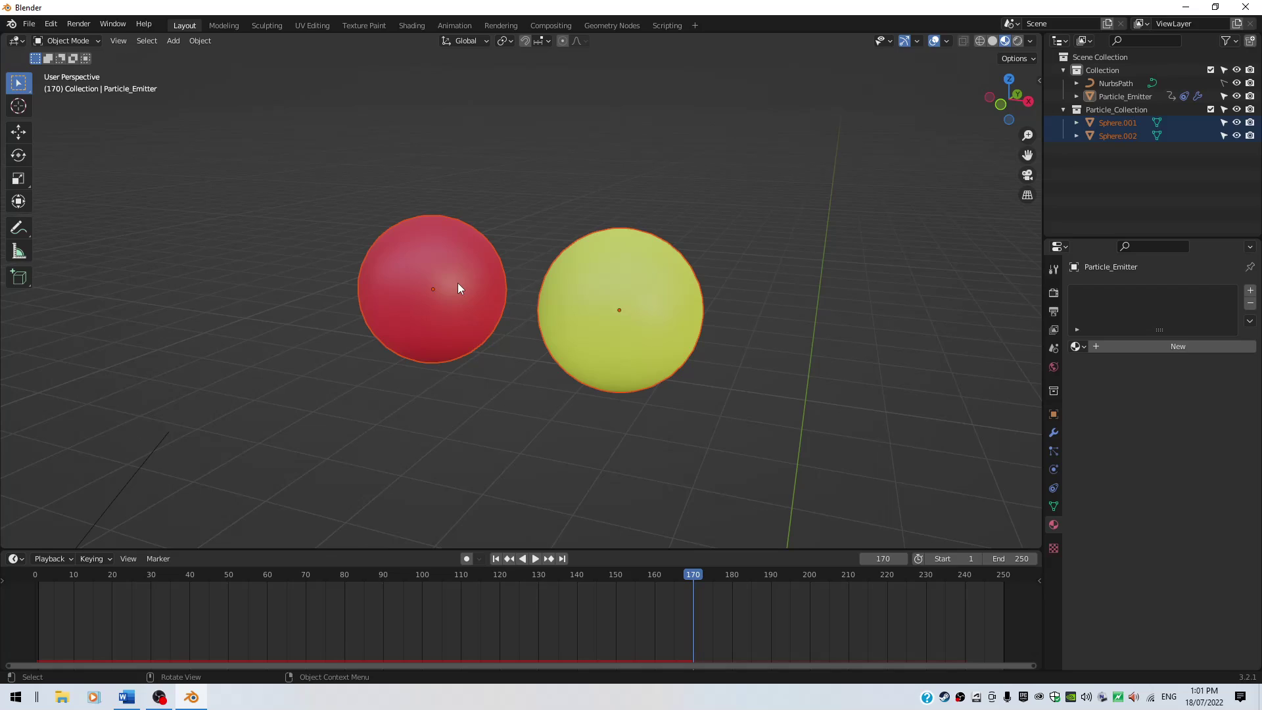
click(458, 284)
scroll(1147, 535, down, 9)
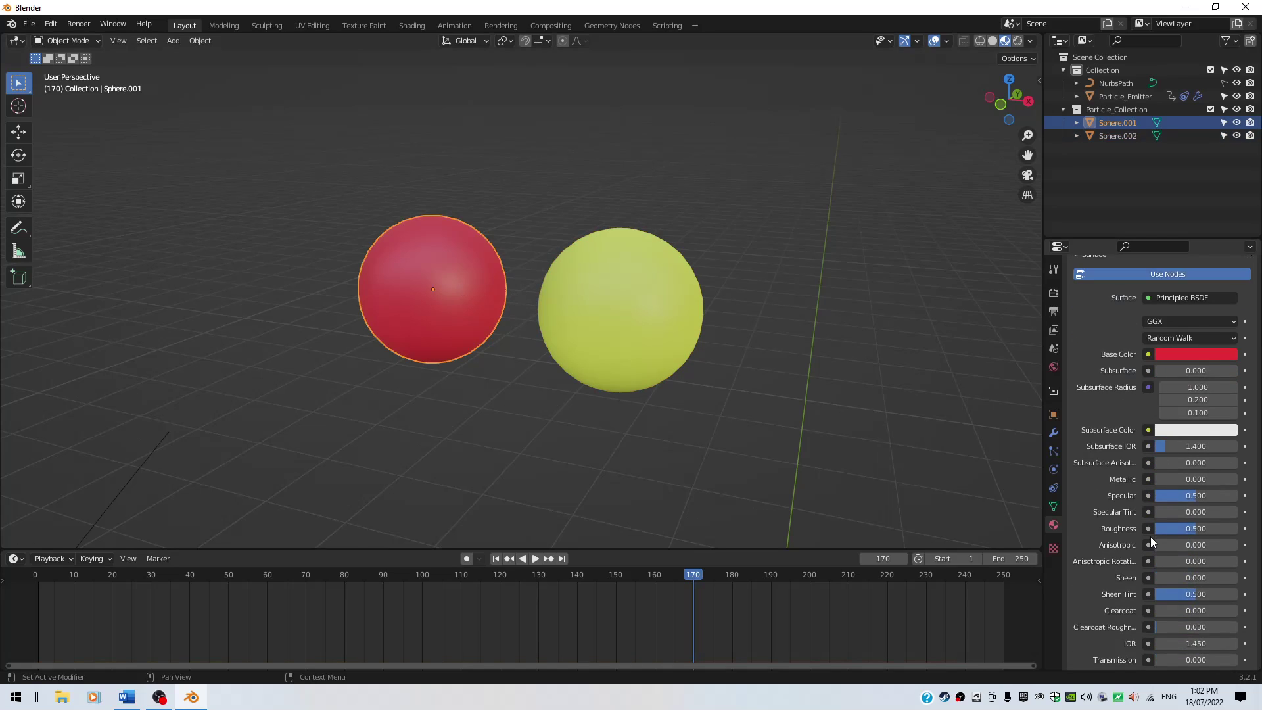
scroll(1150, 536, down, 3)
scroll(1150, 536, up, 8)
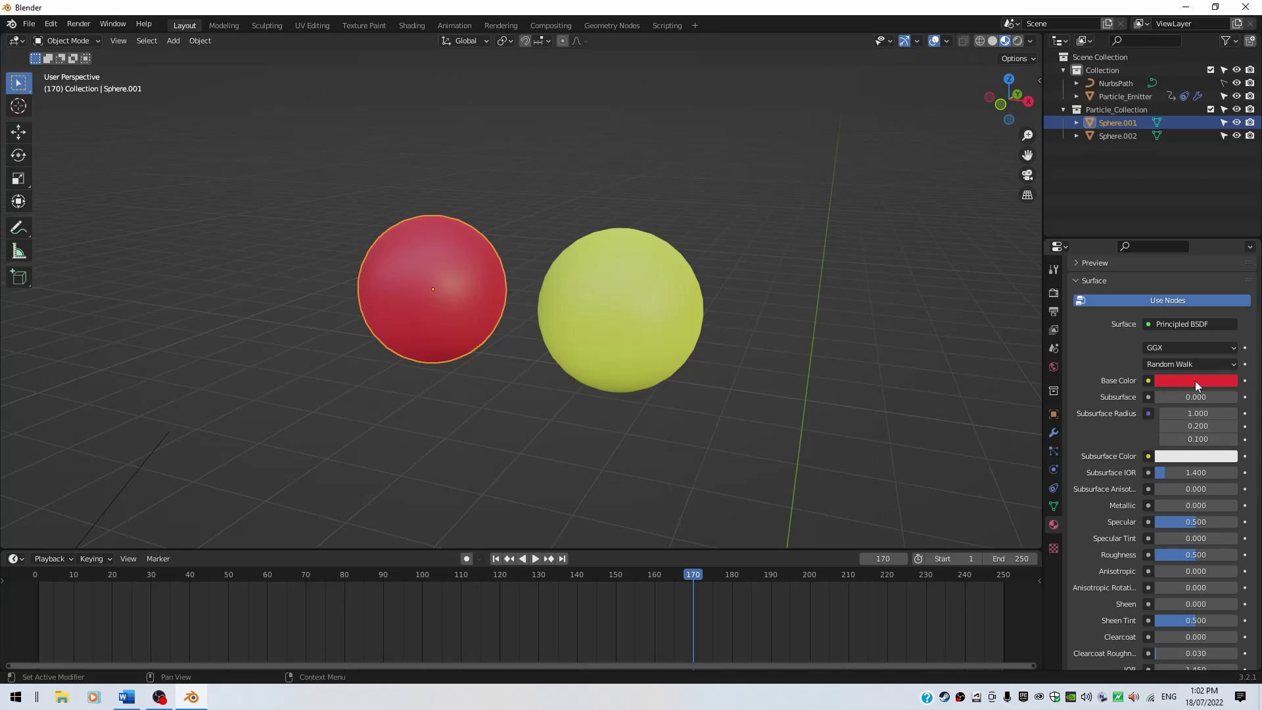
scroll(1150, 439, down, 12)
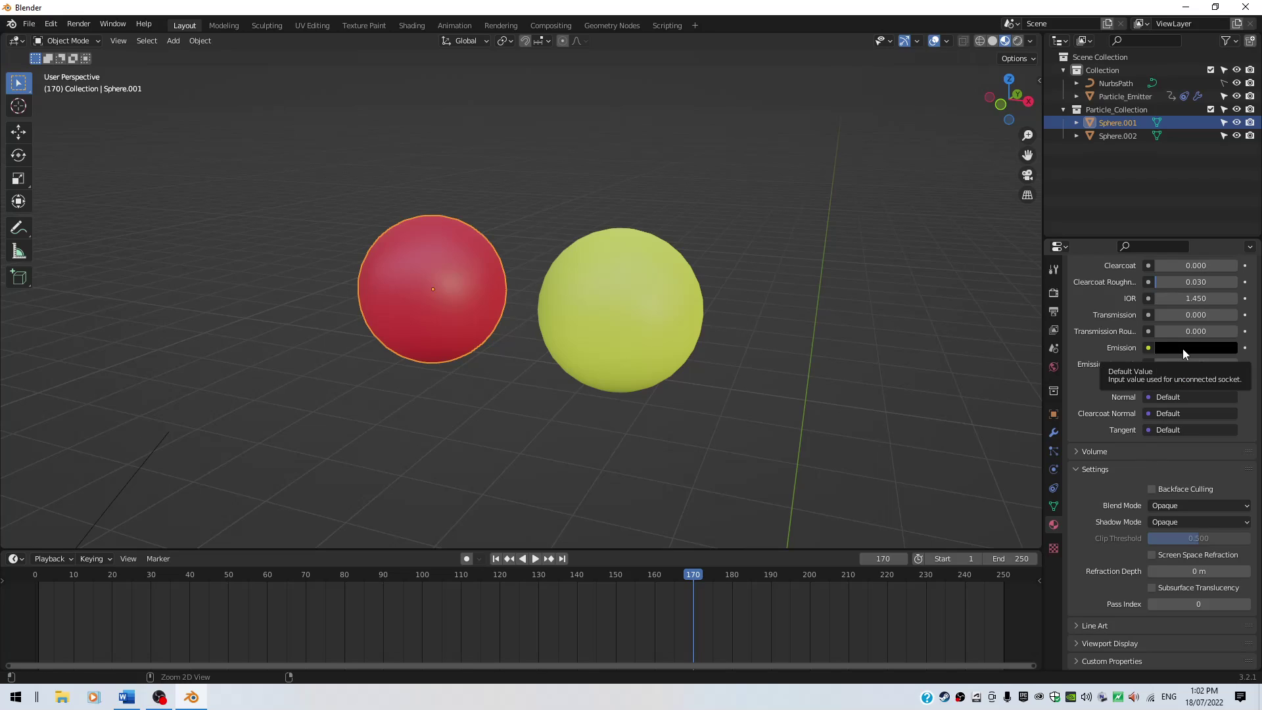
key(ctrl+v)
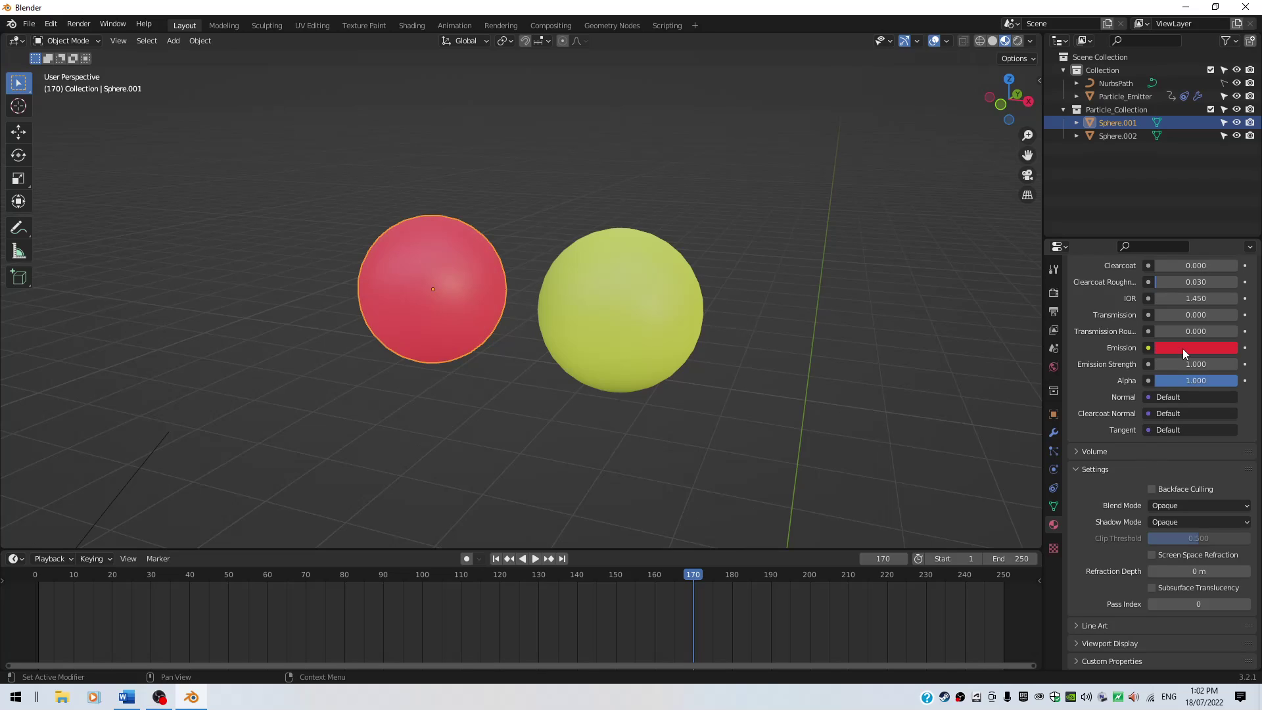
Set the red sphere's emission strength to 5 and switch the viewport to rendered shading
click(1183, 366)
text(5)
key(Return)
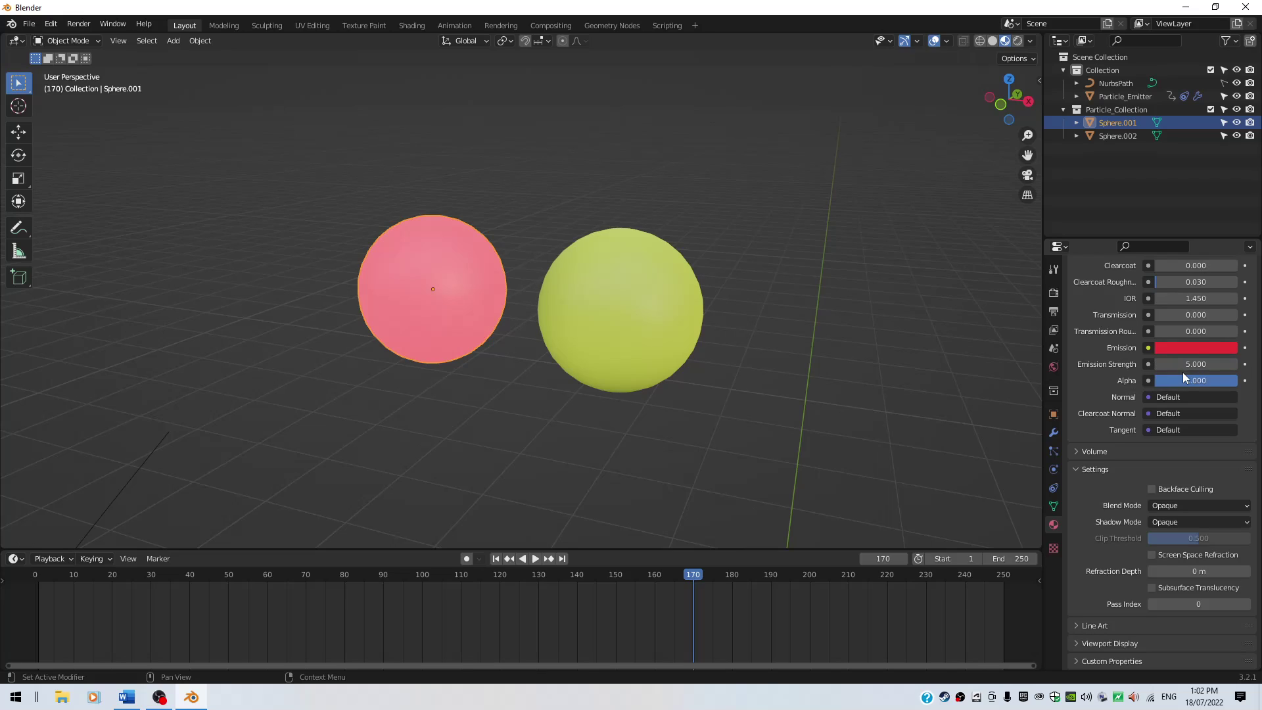
click(1018, 42)
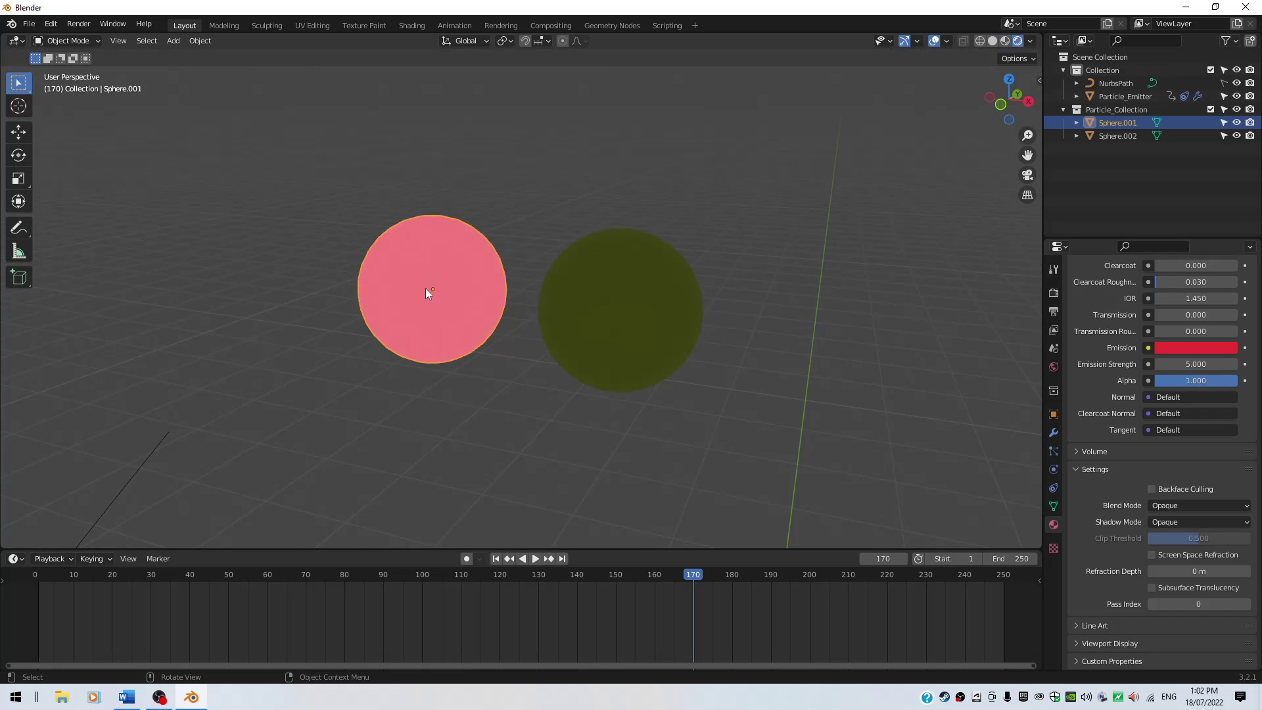
Copy the yellow sphere's base color into its emission color and set its emission strength to 5
click(649, 289)
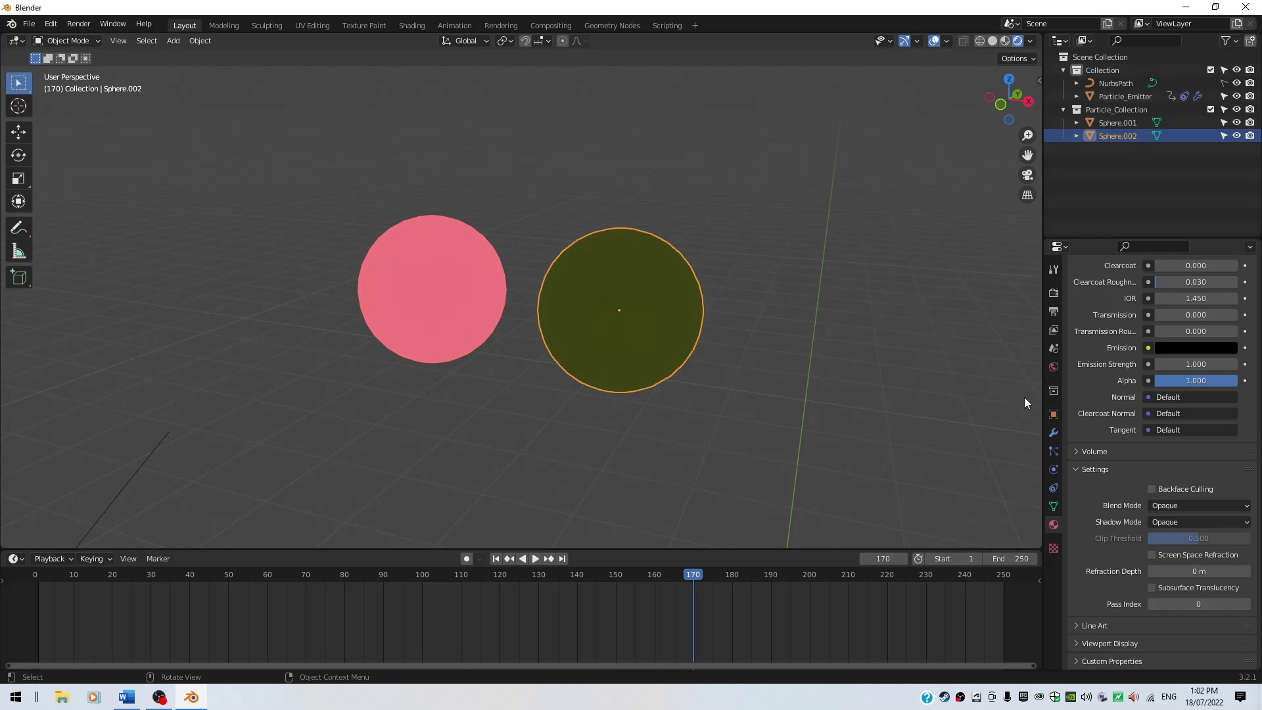
scroll(1194, 396, up, 15)
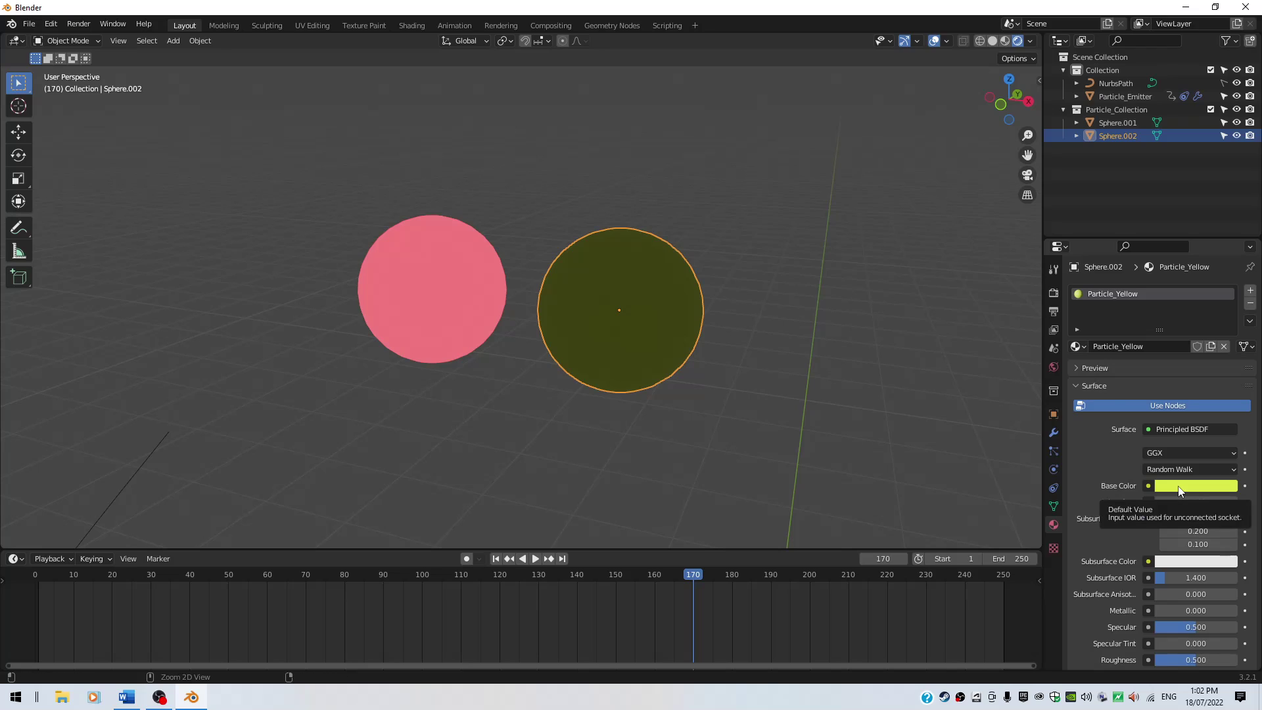
scroll(1179, 489, down, 5)
scroll(1177, 487, down, 10)
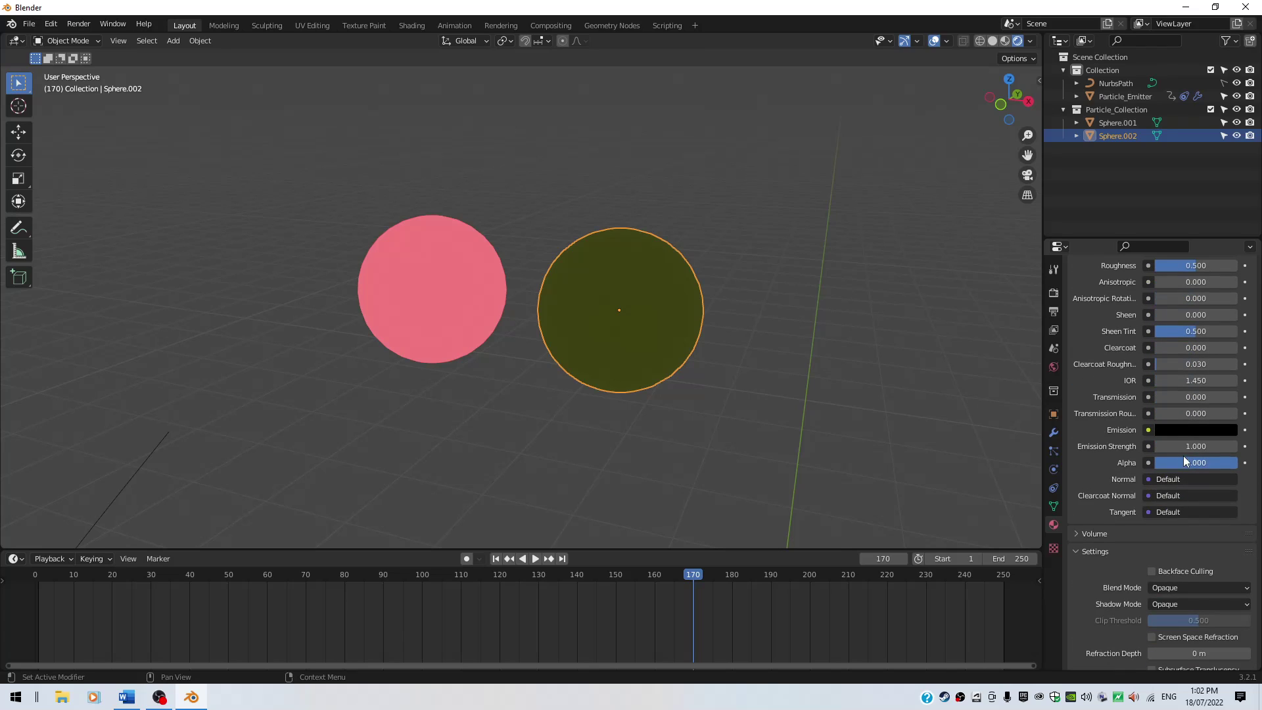
key(ctrl+v)
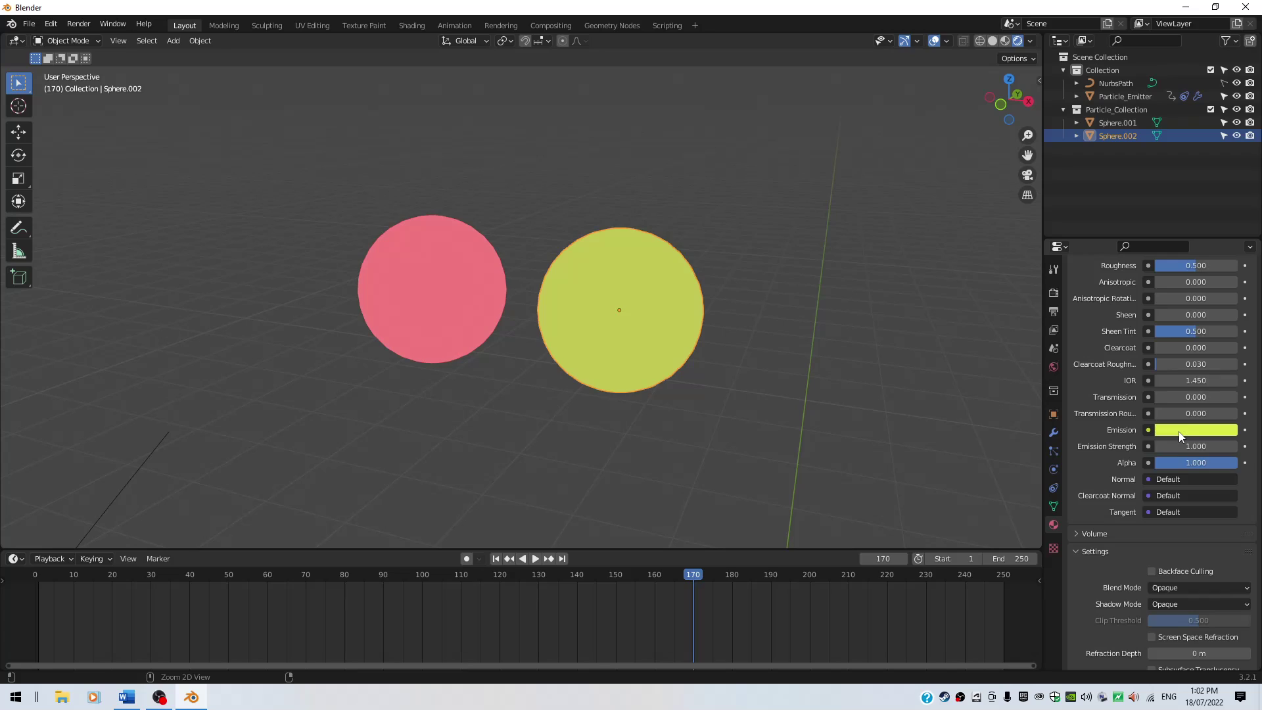
click(1186, 446)
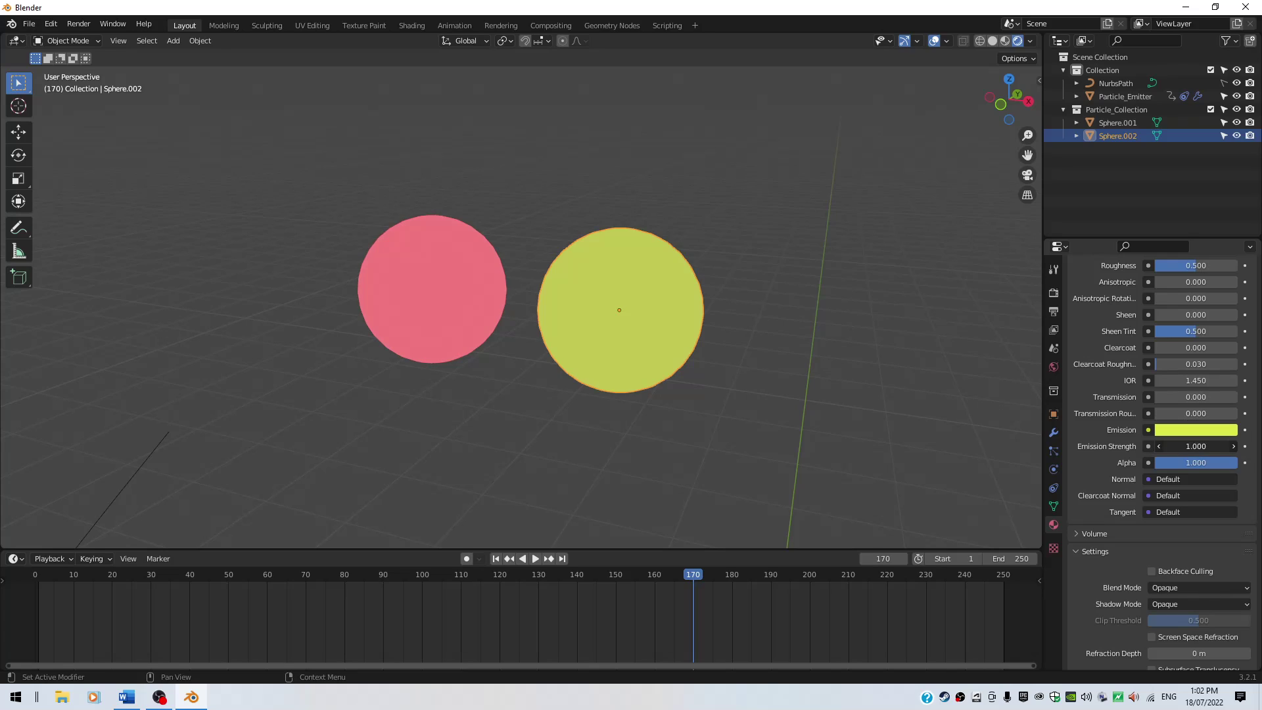
text(5)
key(Return)
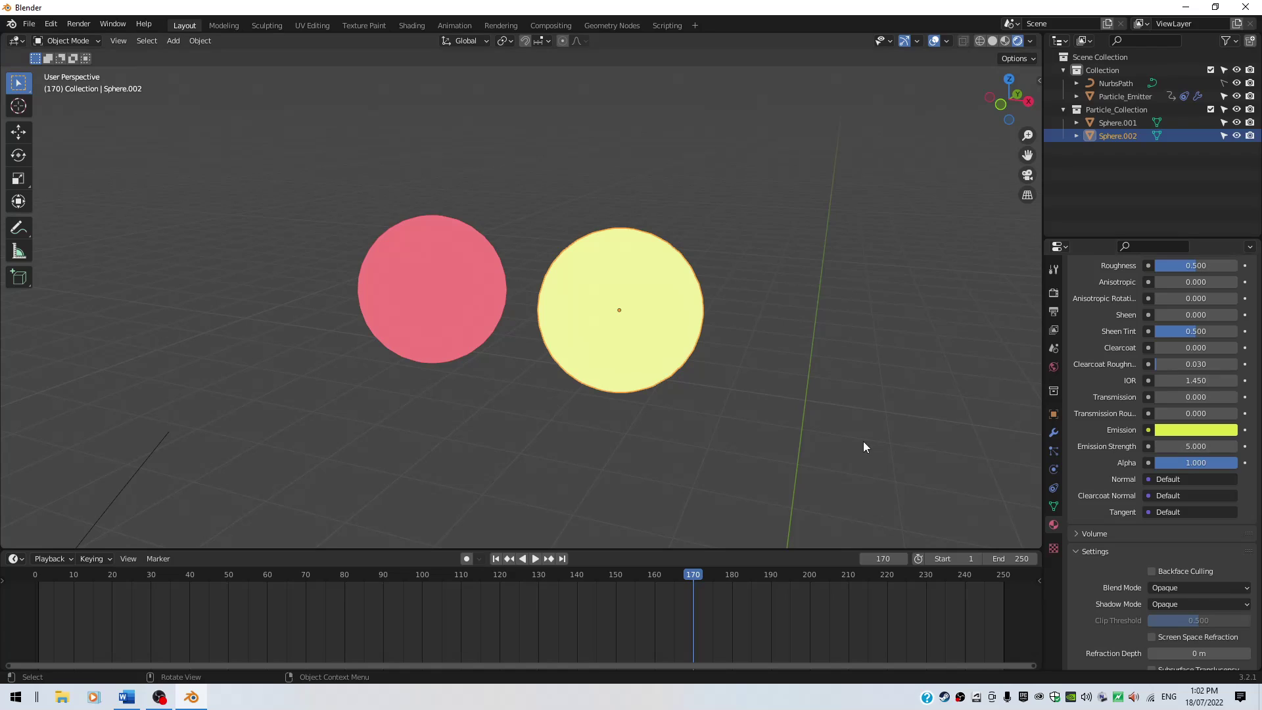
Select Particle_Emitter, play the animation from frame 1 and stop it at frame 160 to examine the glowing particles
click(1137, 96)
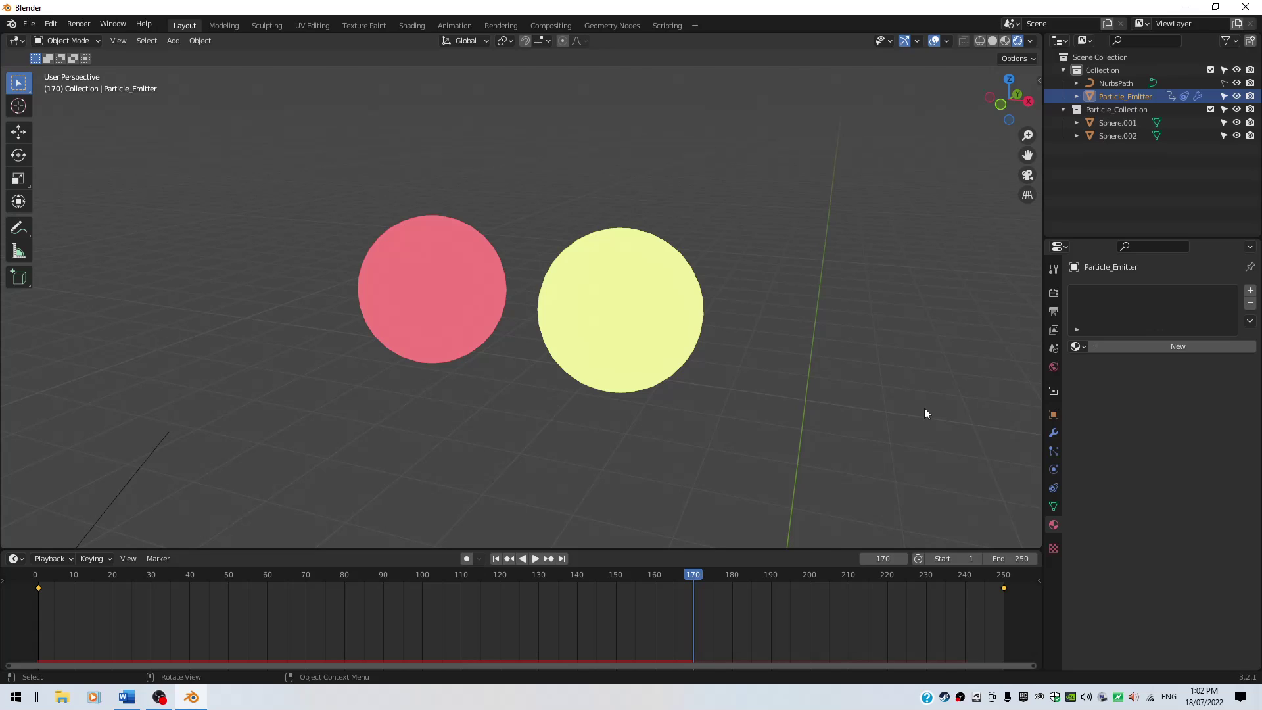
key(KP_Decimal)
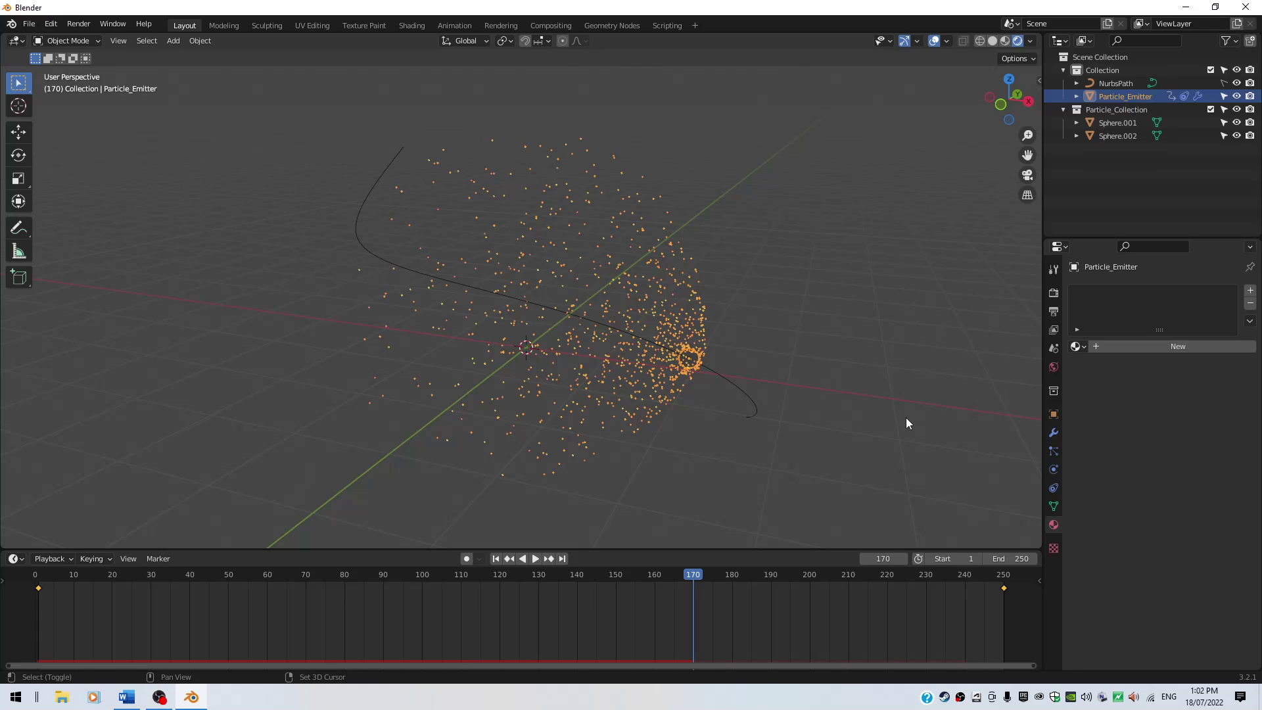
key(shift+Left)
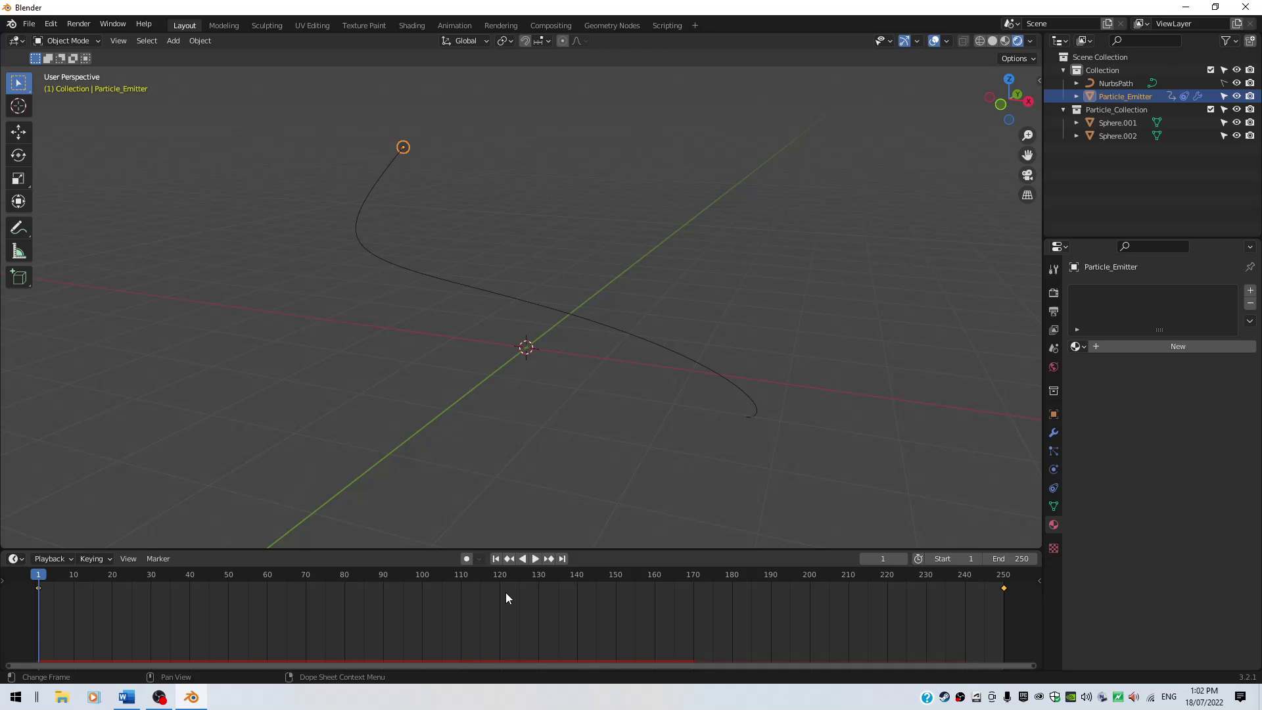
key(space)
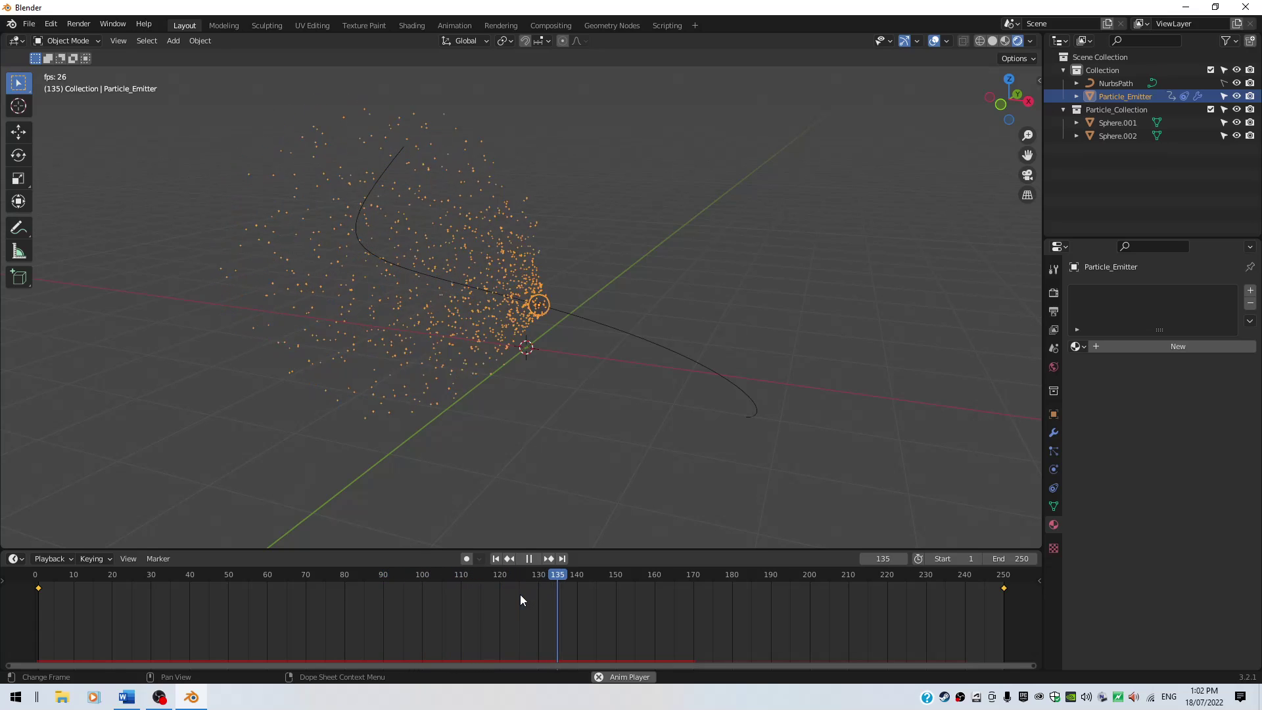
key(space)
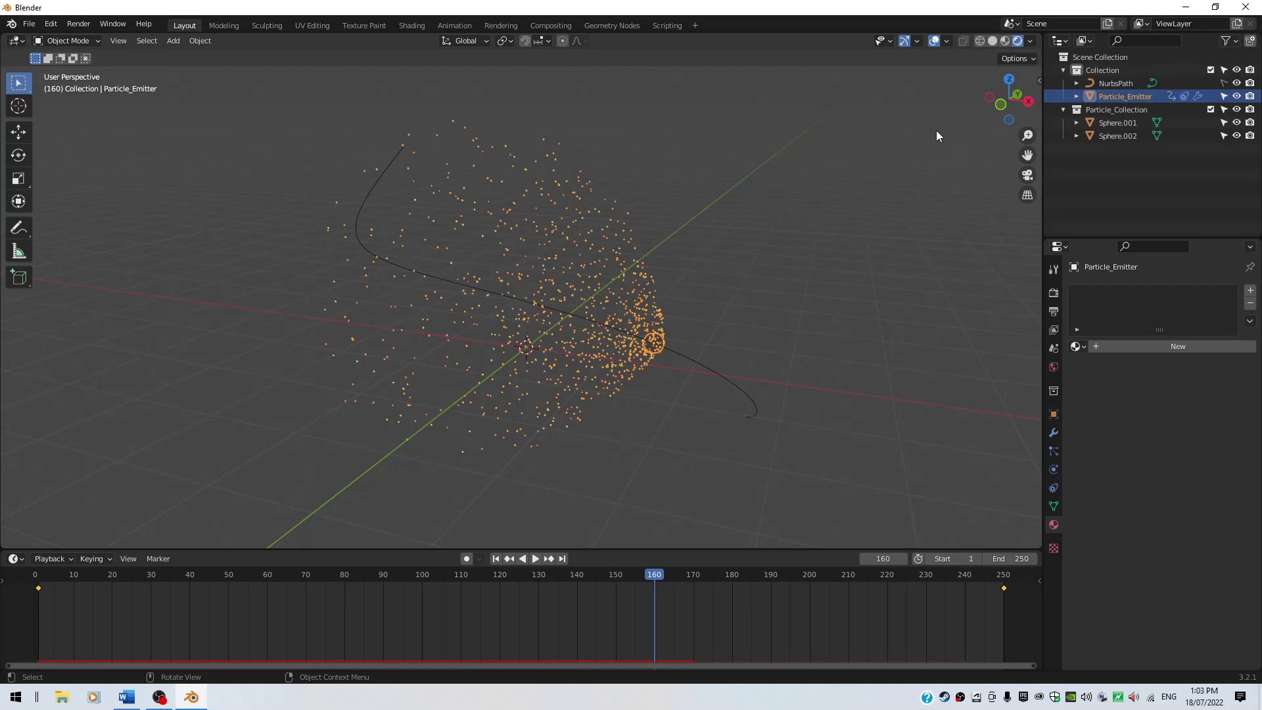
Add a camera to the scene and select it
key(shift+a)
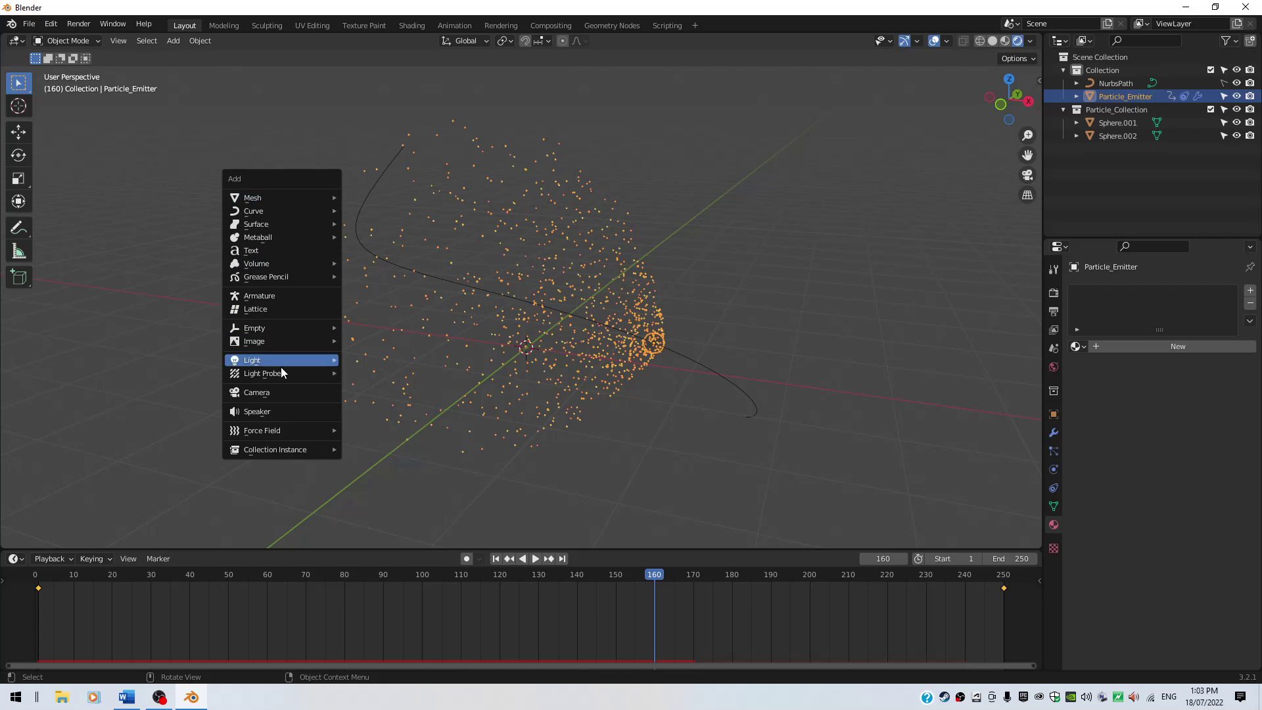
click(275, 393)
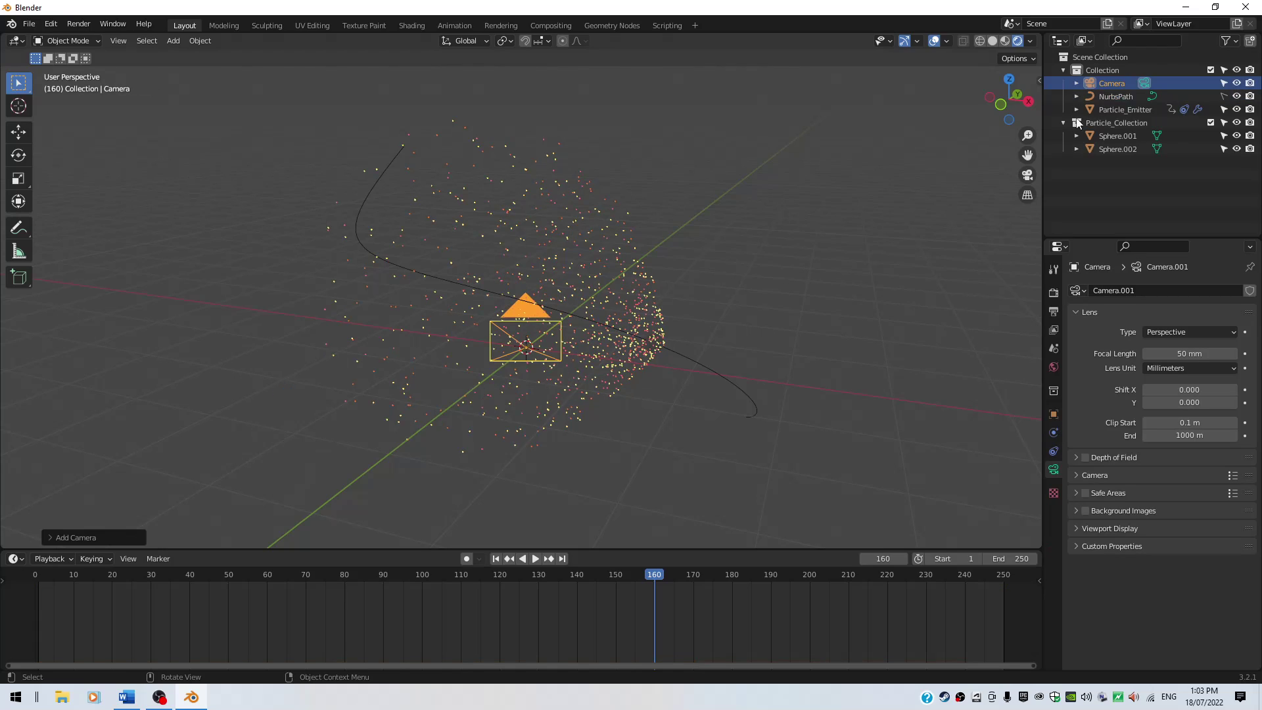
click(1108, 83)
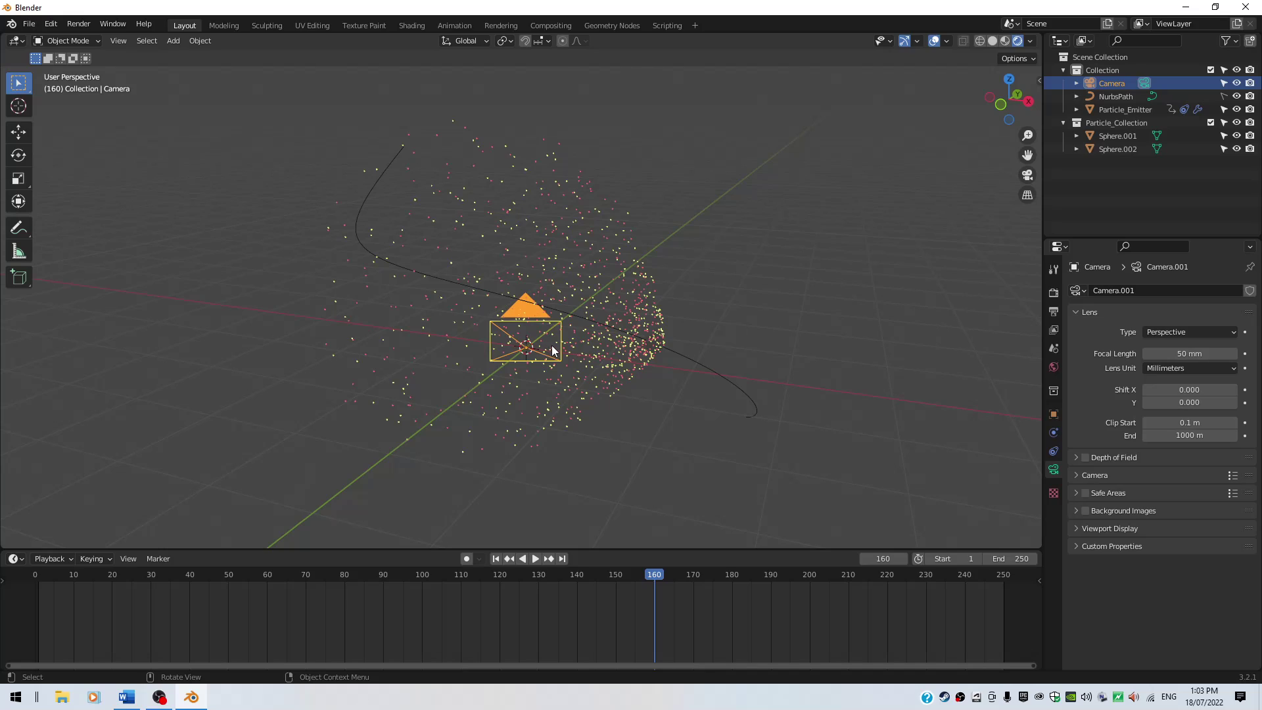
key(g)
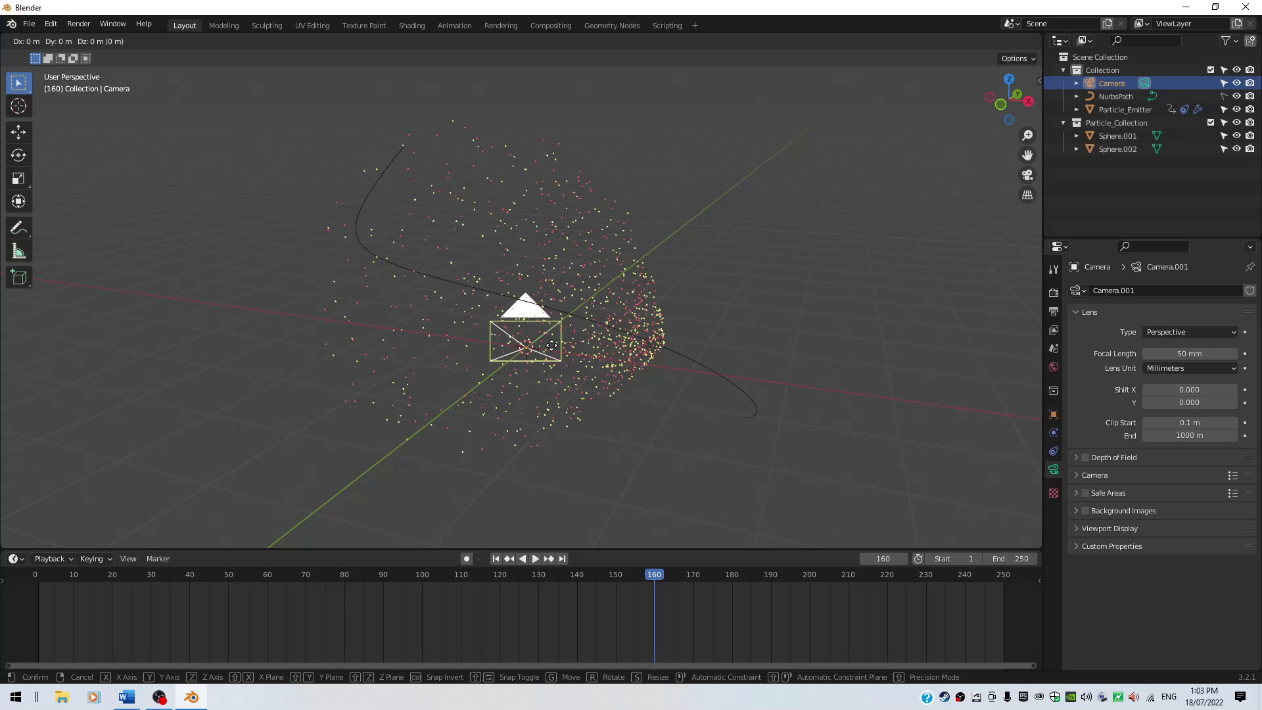
key(z)
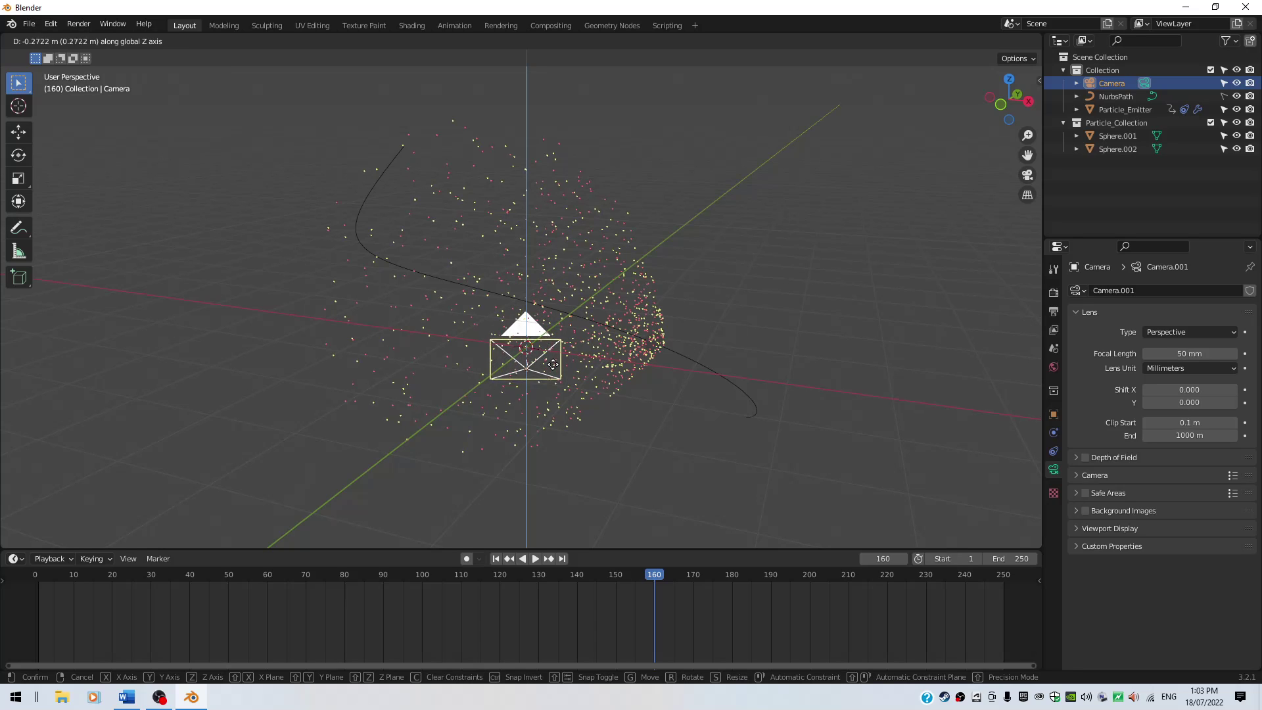
click(643, 348)
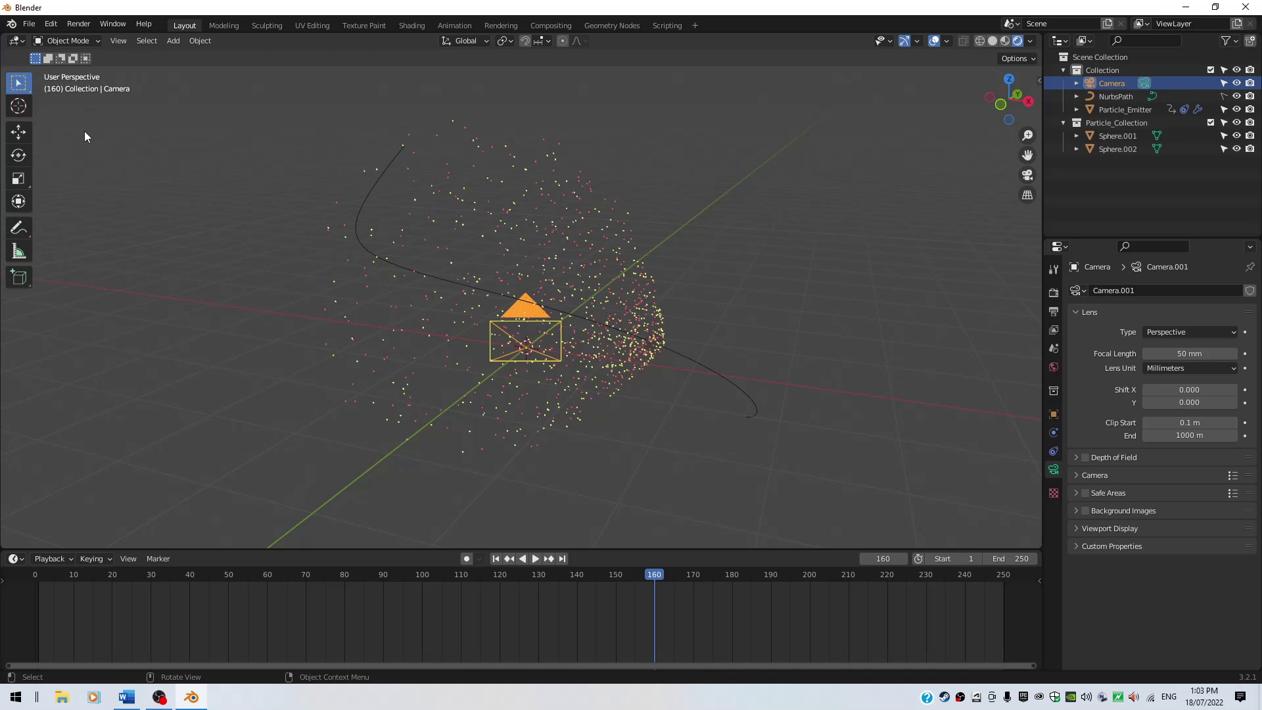
Look through the camera and move it back about 8.4 m along its local Z axis to frame the particles
key(KP_0)
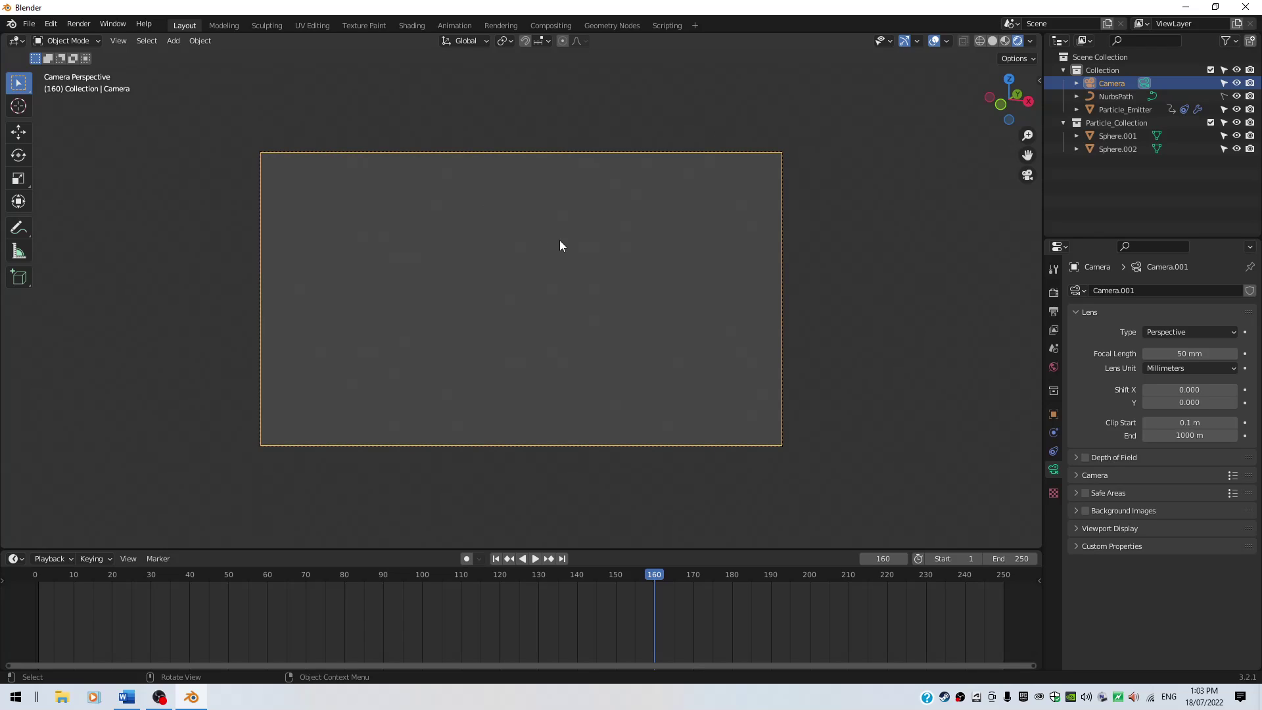
key(g)
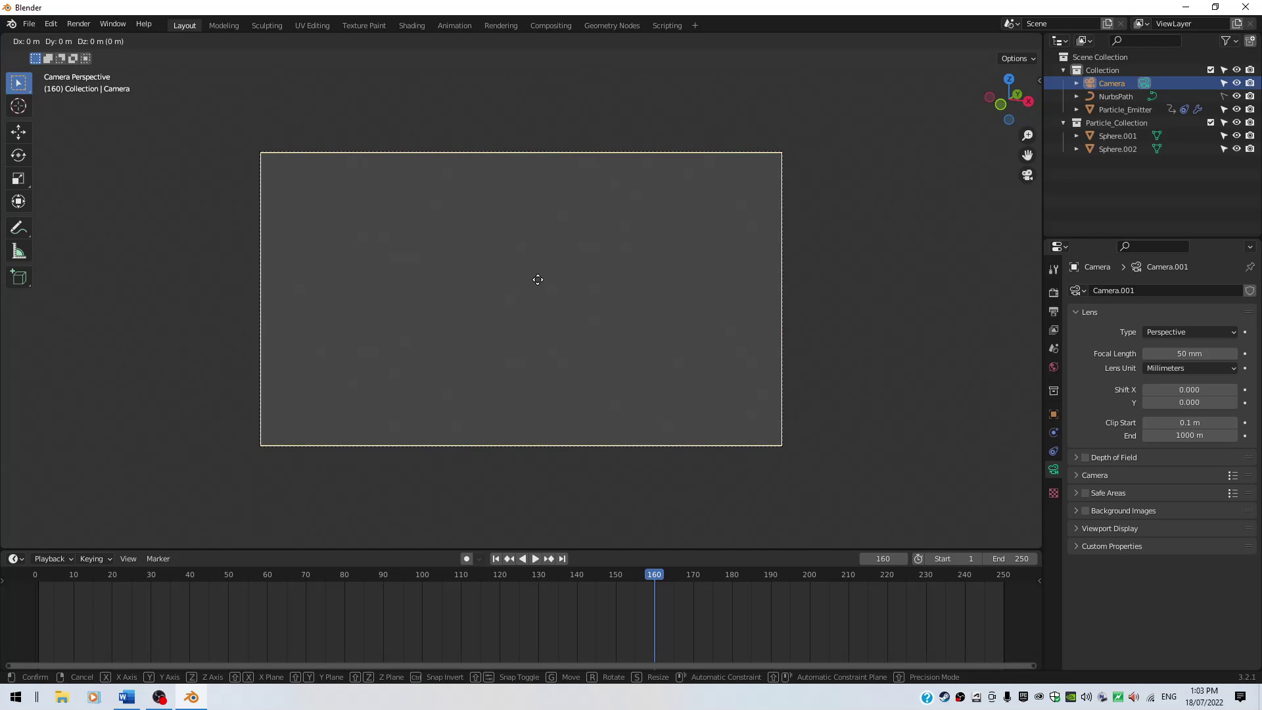
key(z)
key(z)
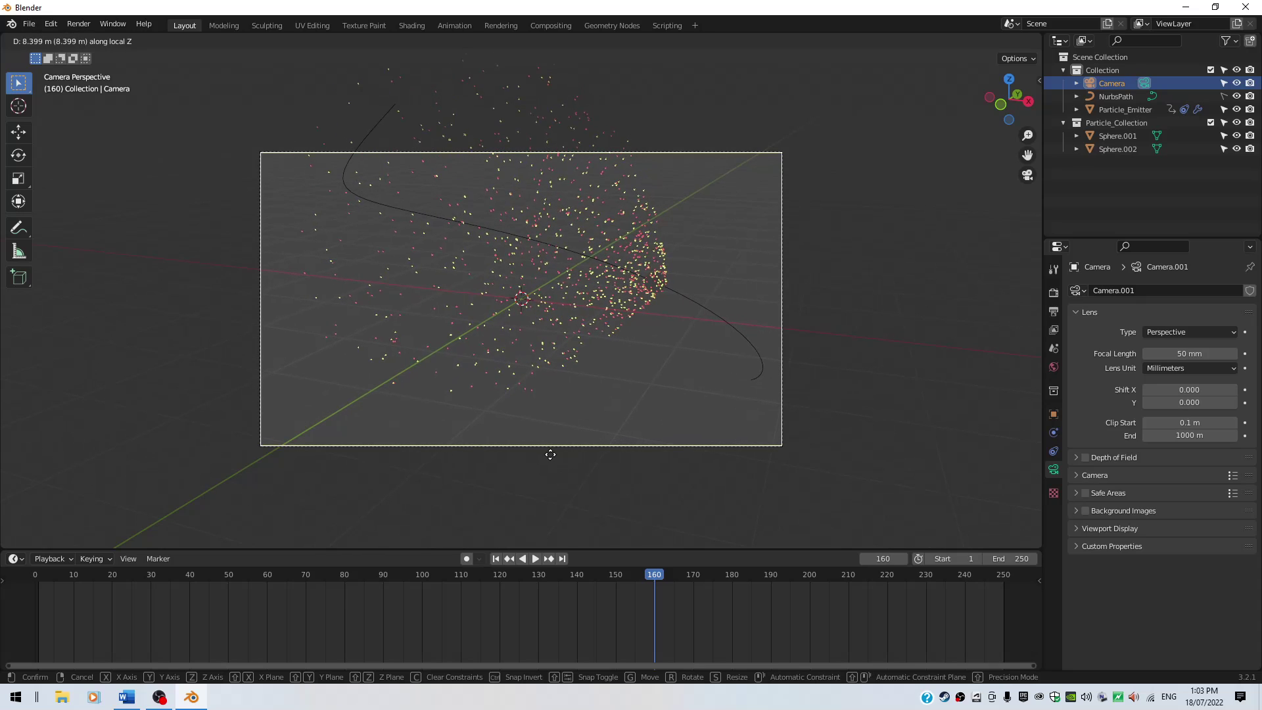
click(550, 454)
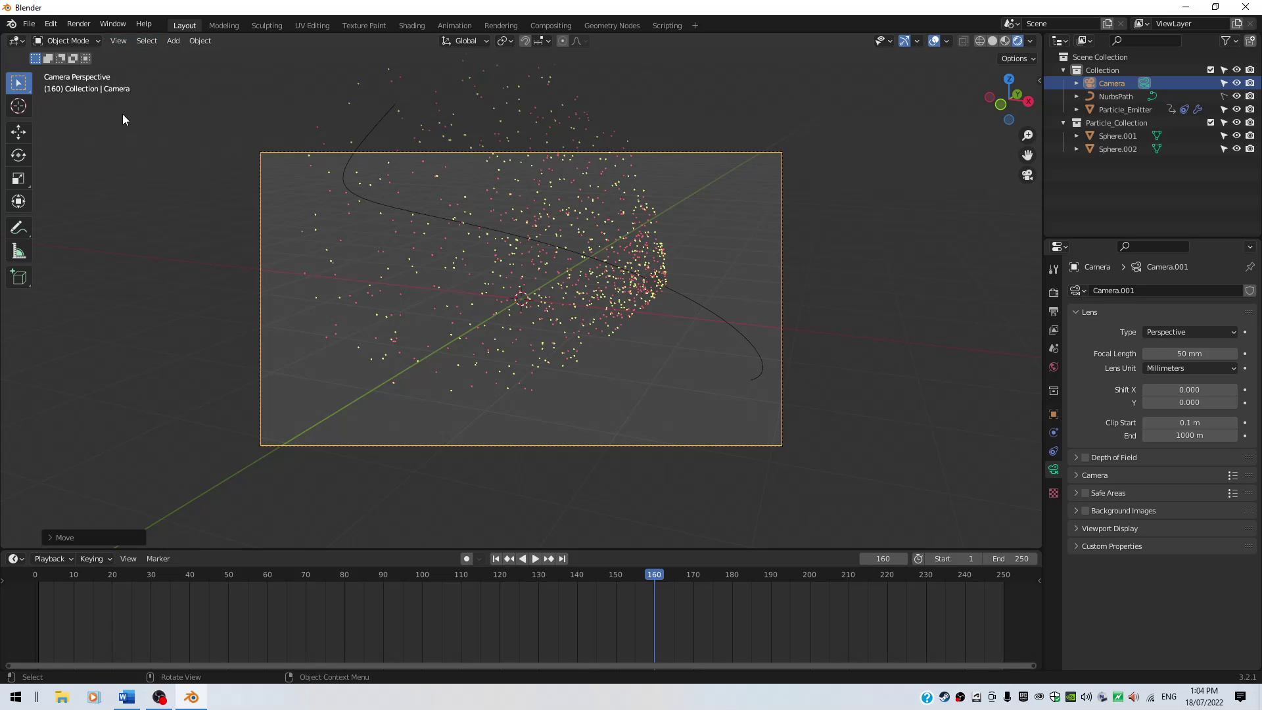
Render frame 160 through the camera, view the whole image, close it and render the frame again
key(F12)
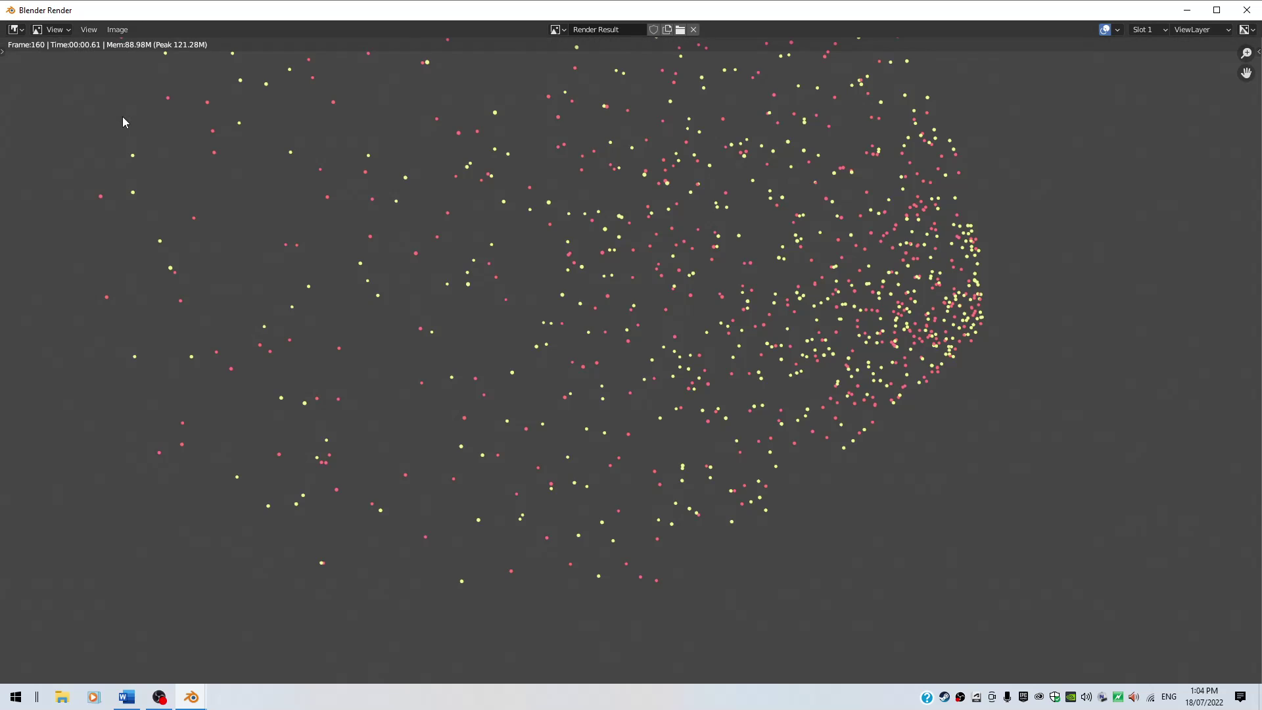
scroll(565, 247, down, 2)
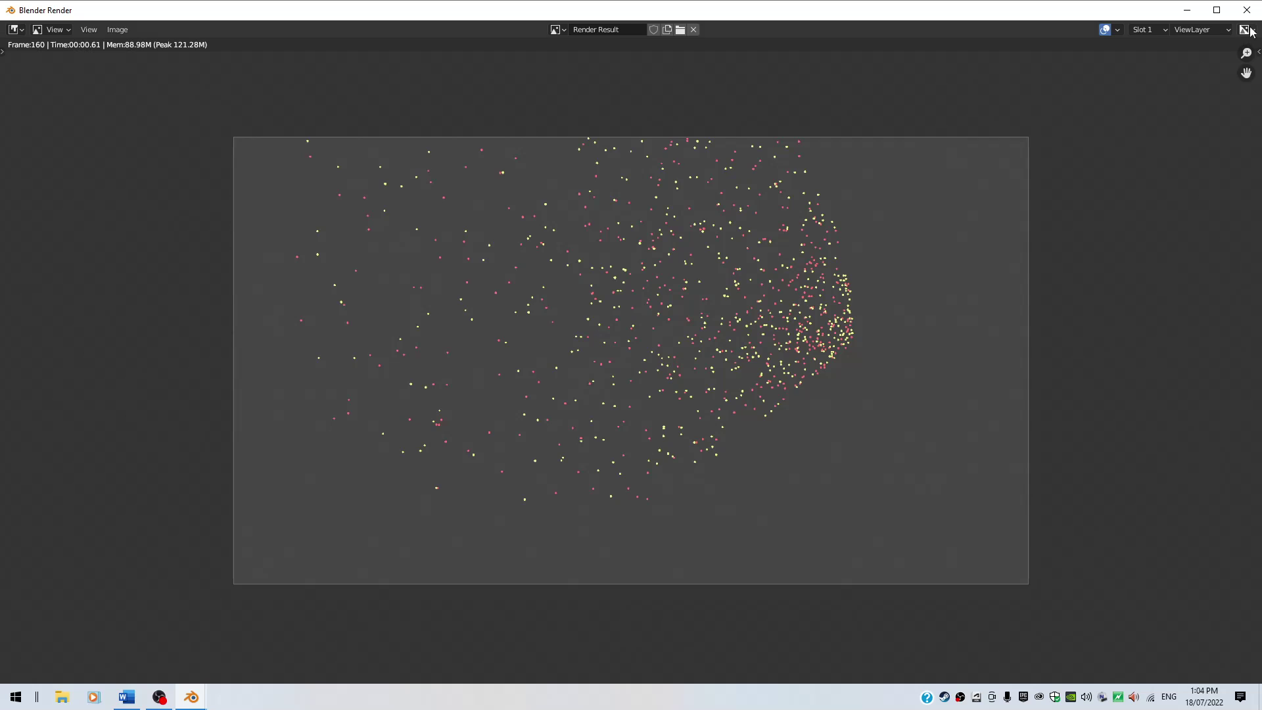
click(1246, 10)
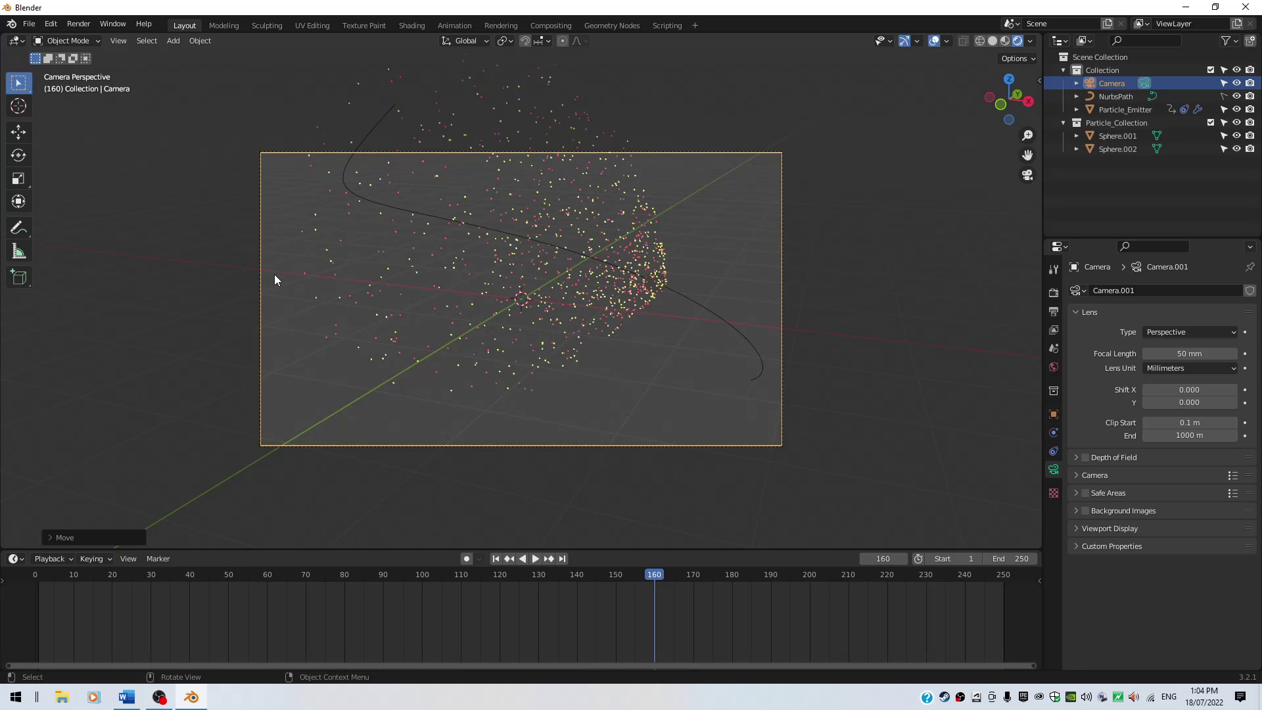
click(80, 23)
click(104, 39)
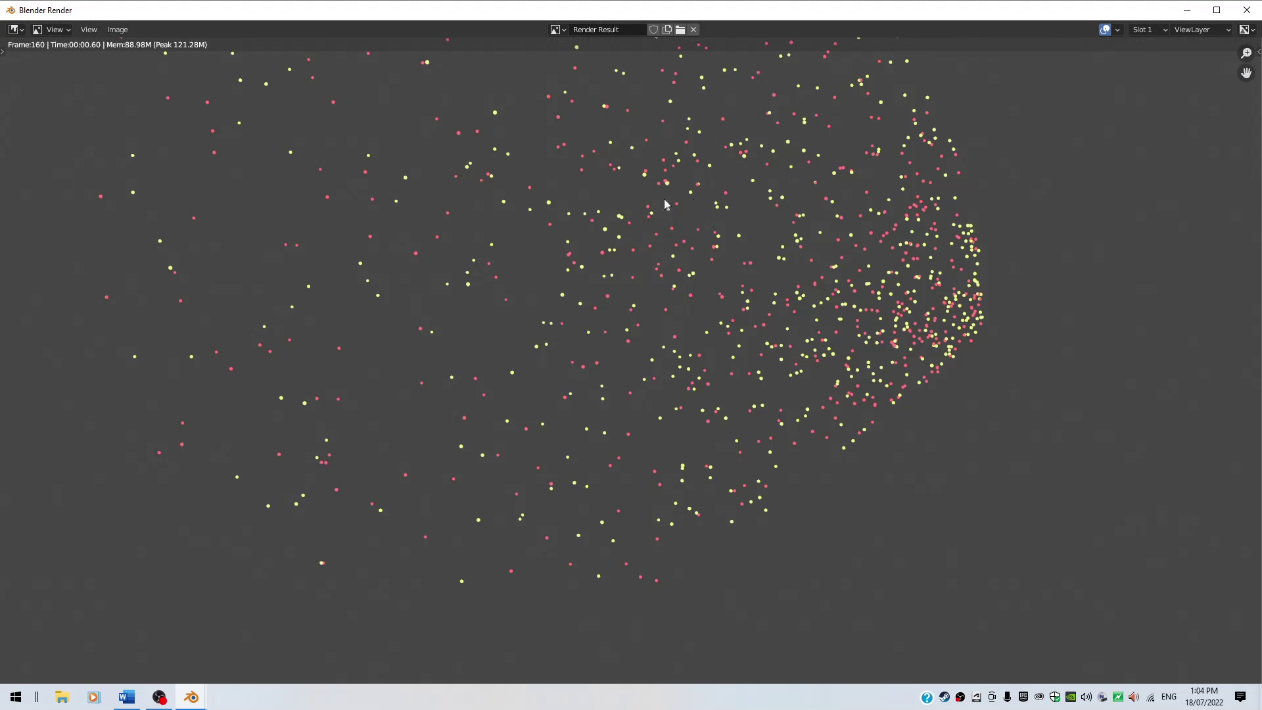
Hide the render window, split the 3D viewport into two areas, and turn the new one into a Compositor with nodes enabled
click(1191, 13)
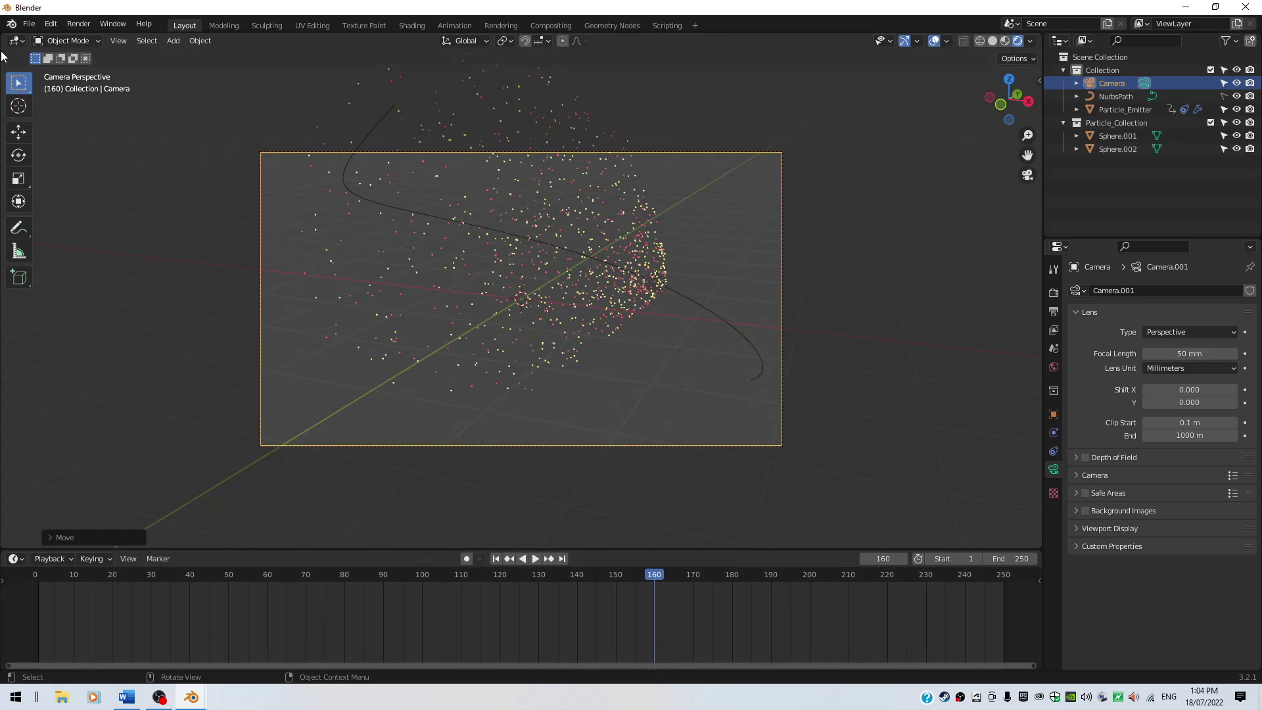
drag(2, 41, 475, 69)
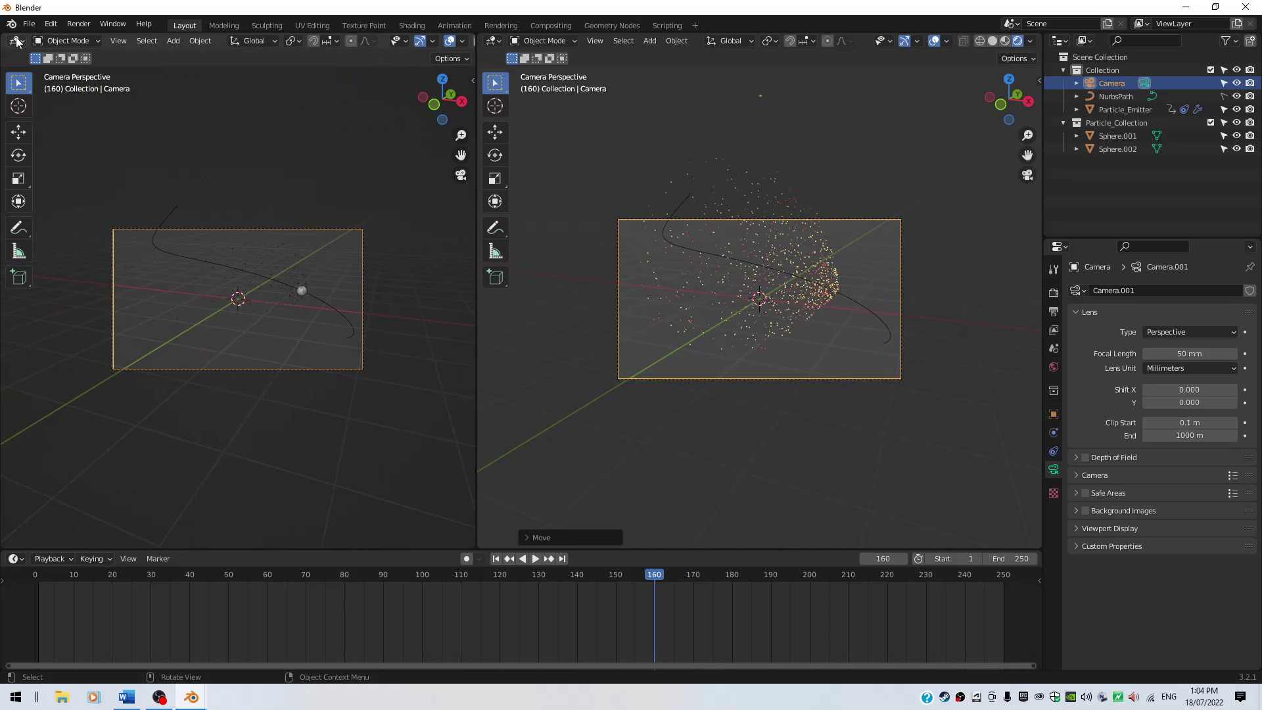
click(18, 41)
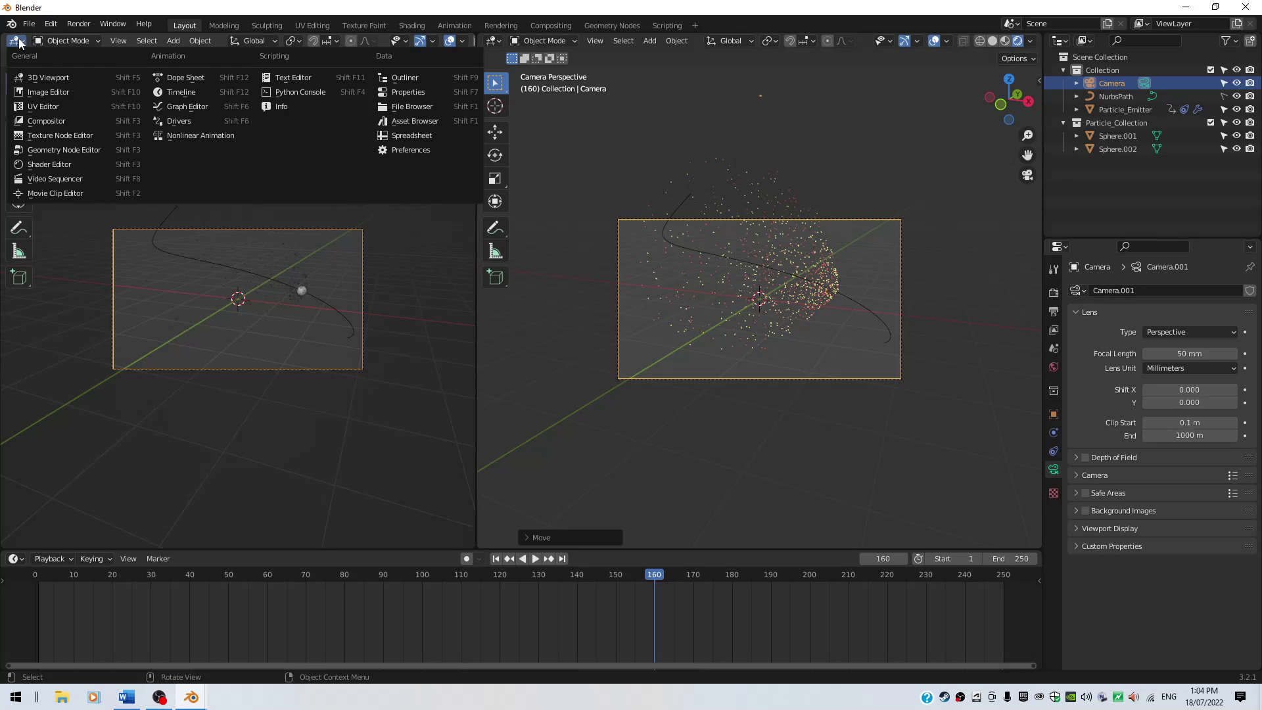
click(55, 121)
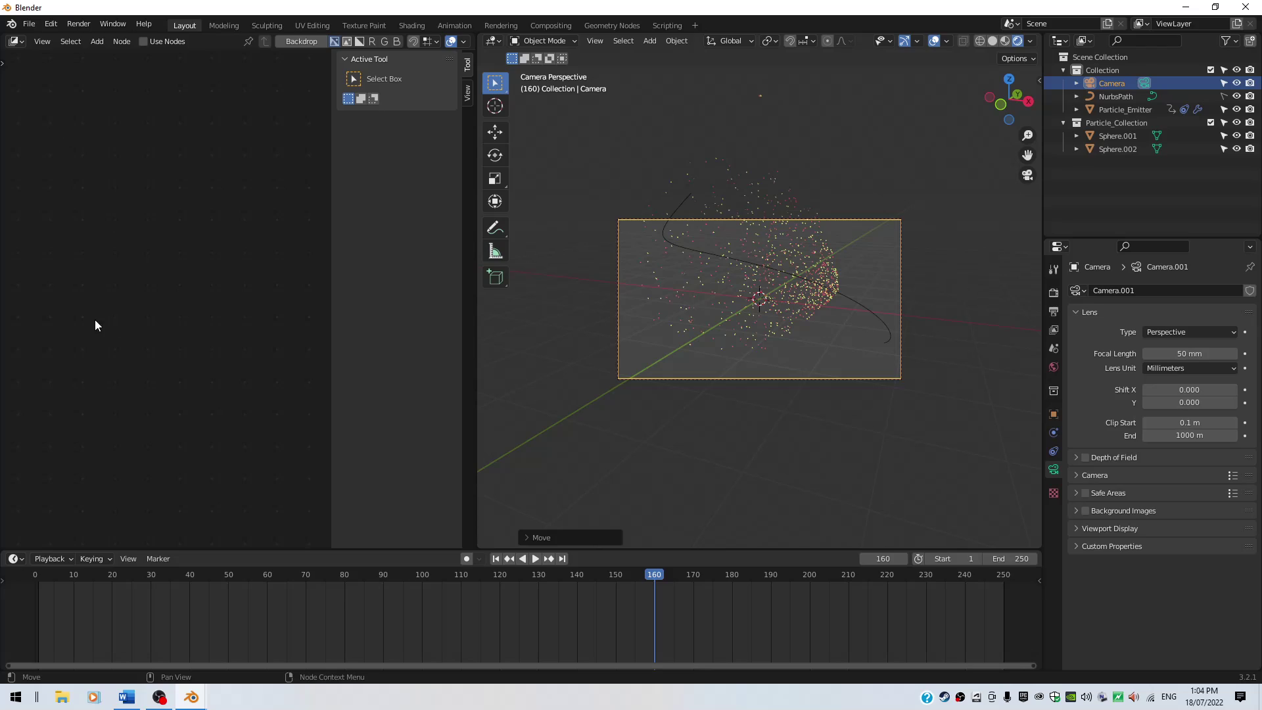
click(143, 41)
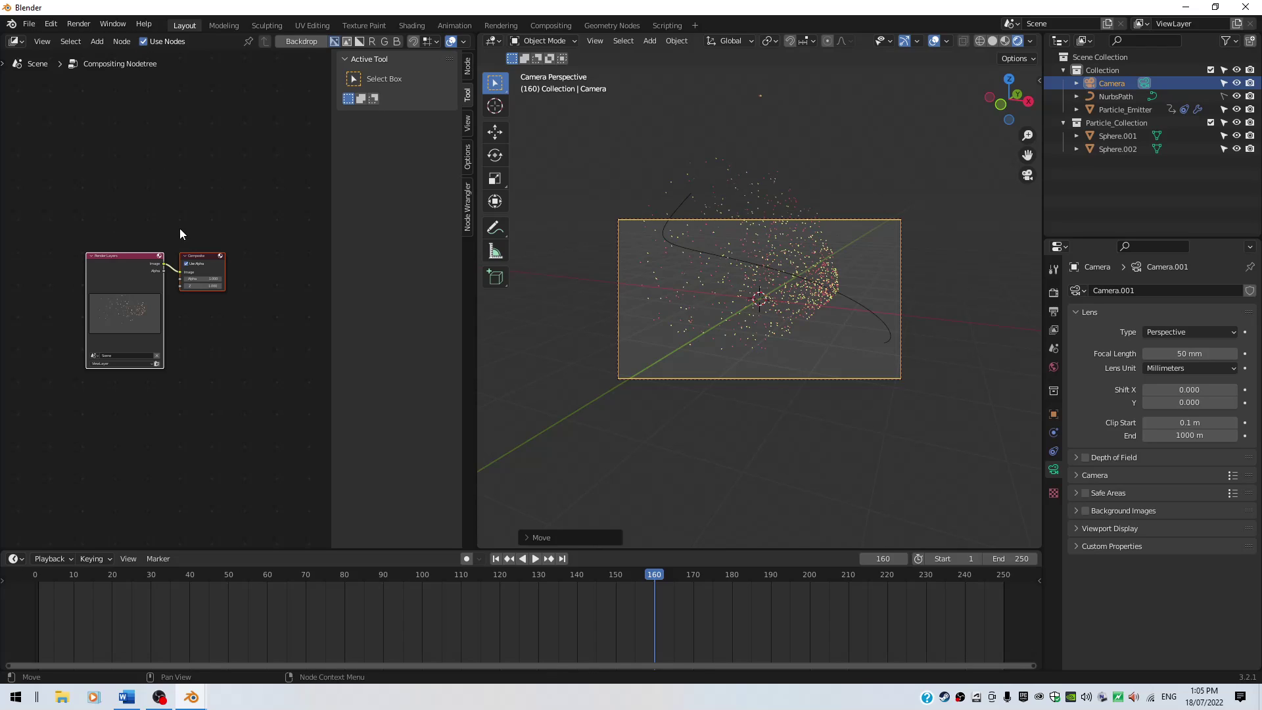
Move the Render Layers and Composite nodes apart to make room for another node between them
scroll(177, 197, up, 3)
scroll(180, 213, up, 1)
drag(100, 230, 63, 192)
click(179, 187)
drag(178, 186, 318, 241)
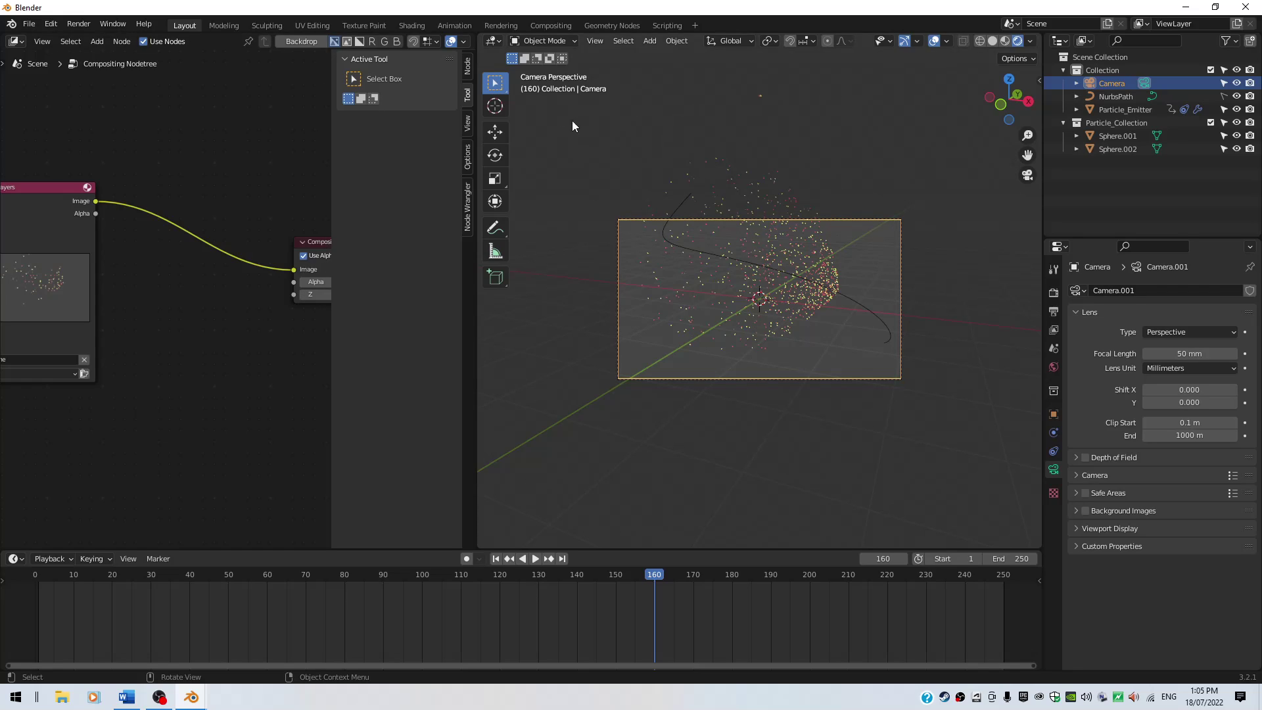
Change the camera viewport area to a UV Editor and display the Render Result in it
click(496, 40)
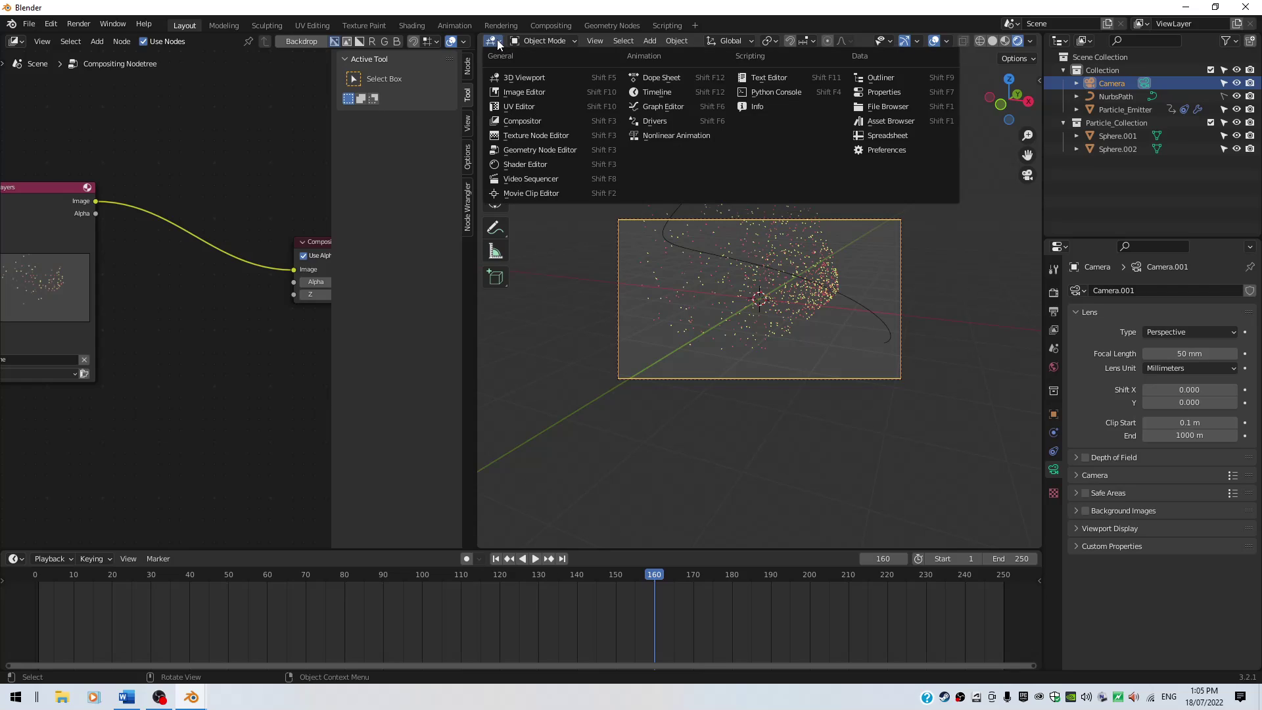
click(522, 106)
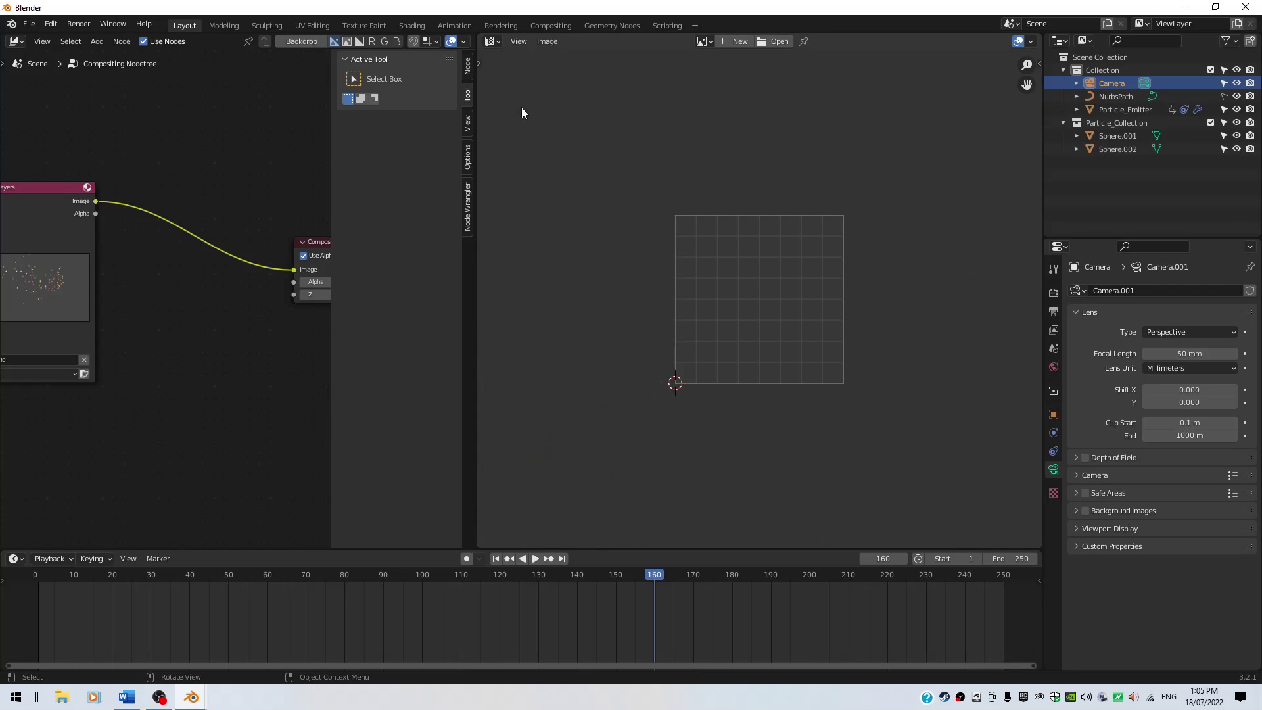
click(704, 41)
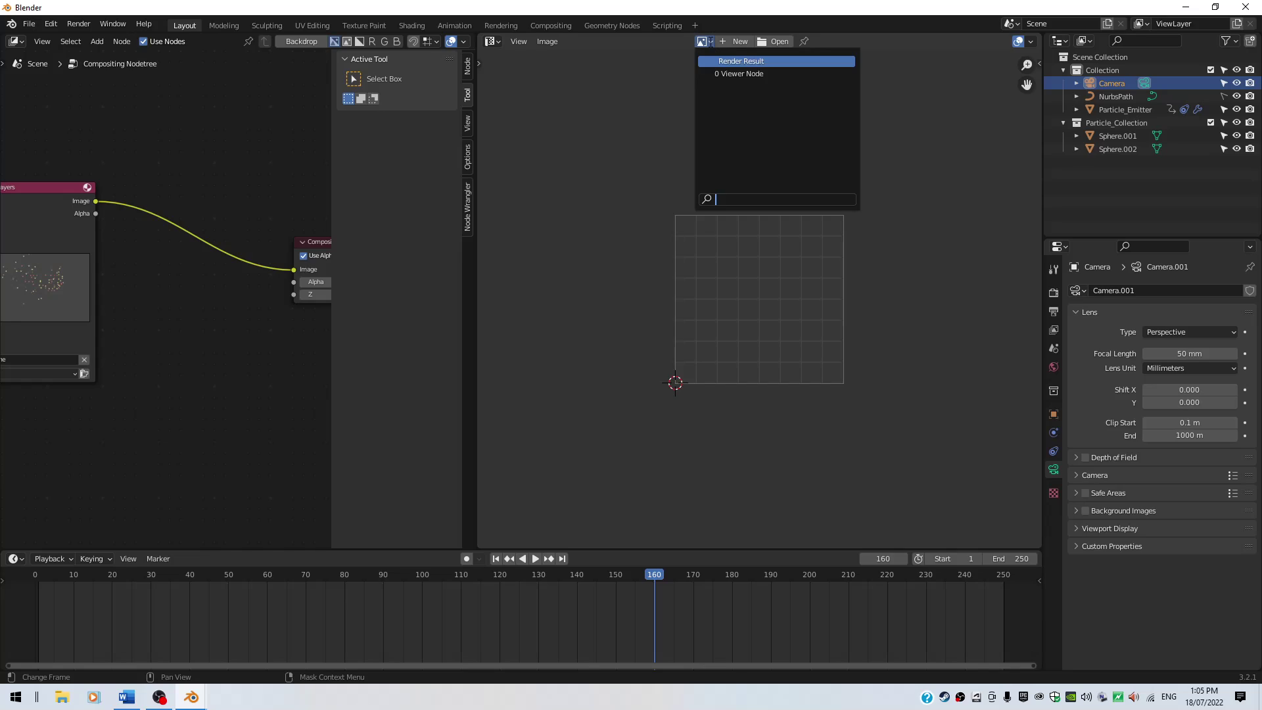
click(744, 61)
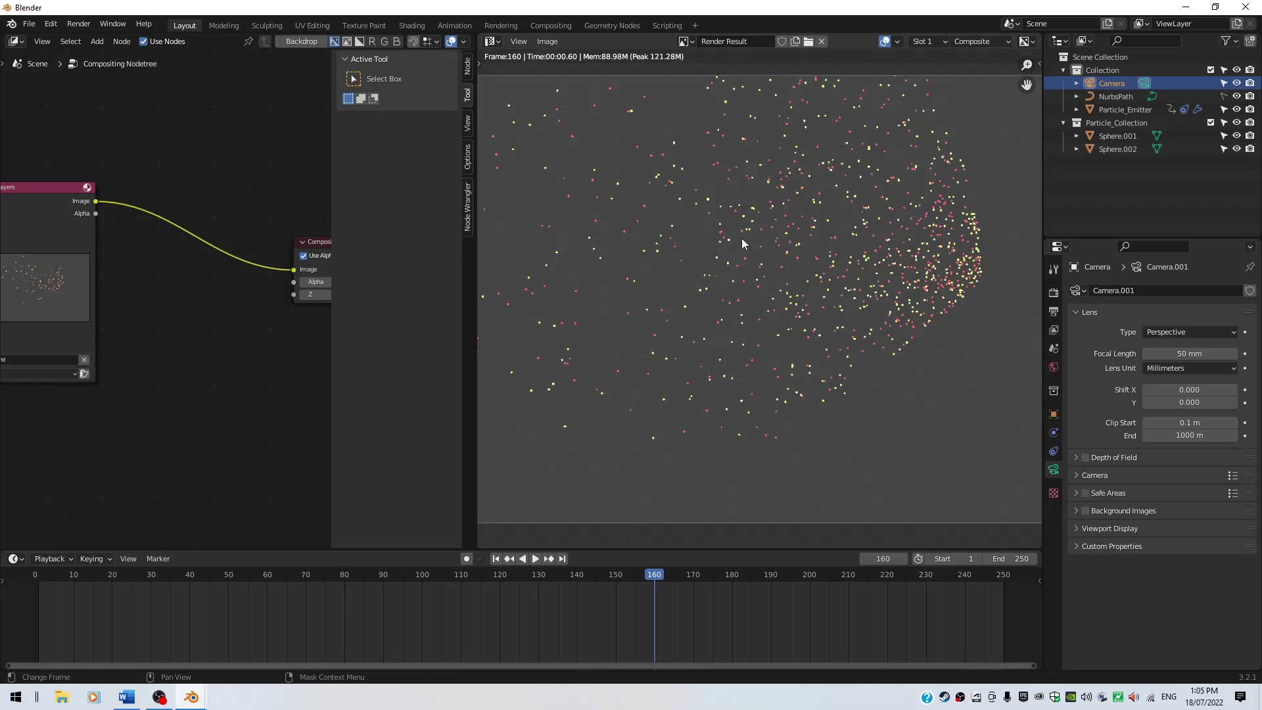
scroll(739, 242, up, 1)
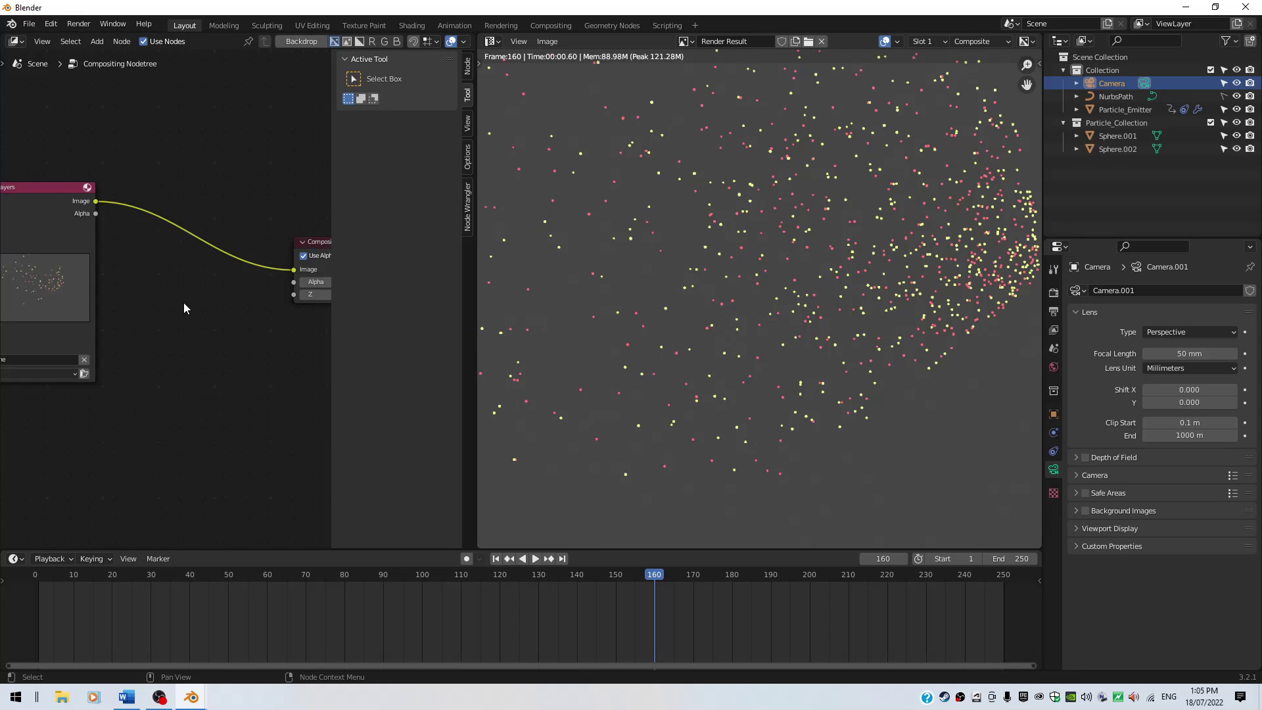
Add a Glare node and insert it on the link between Render Layers and Composite
key(shift+a)
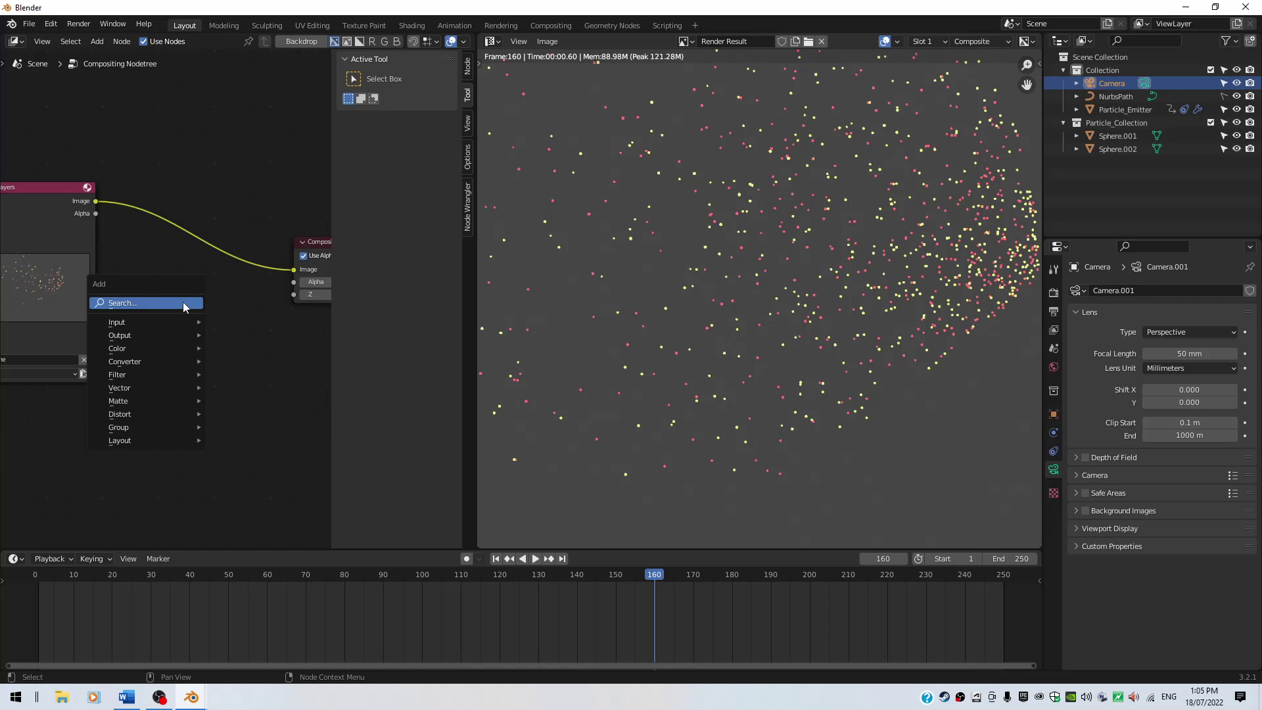
click(182, 302)
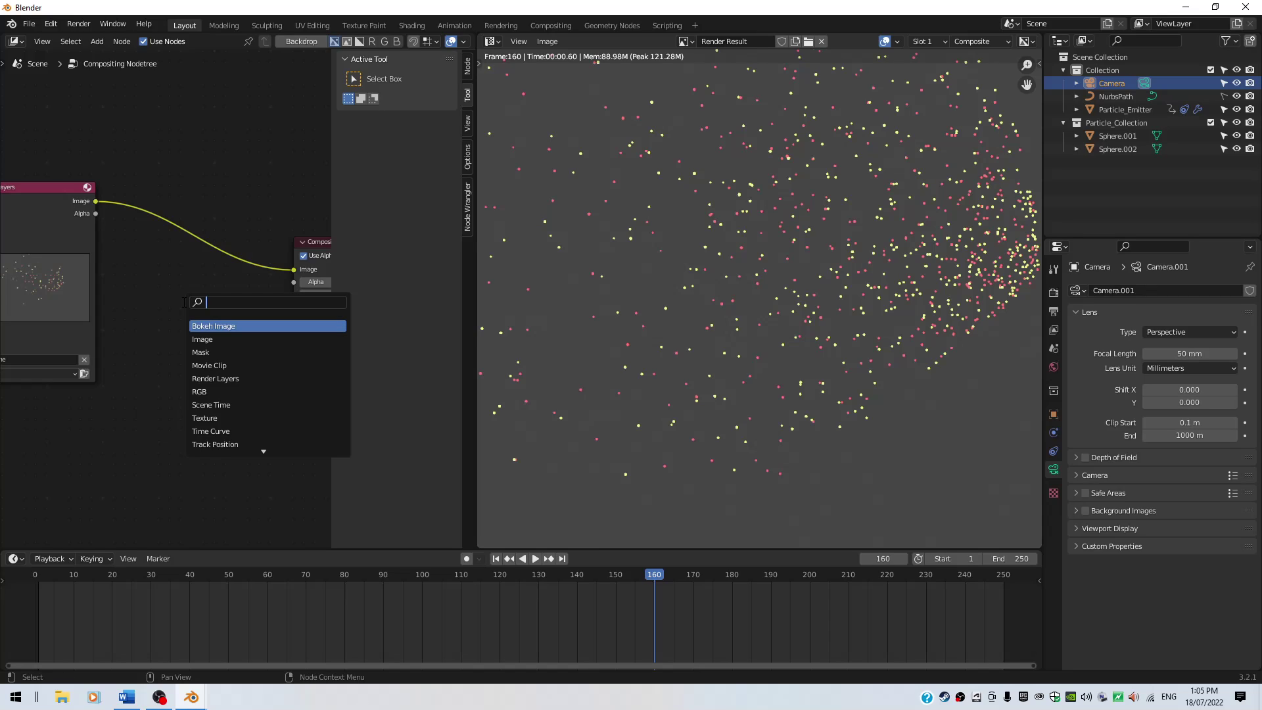
text(glare)
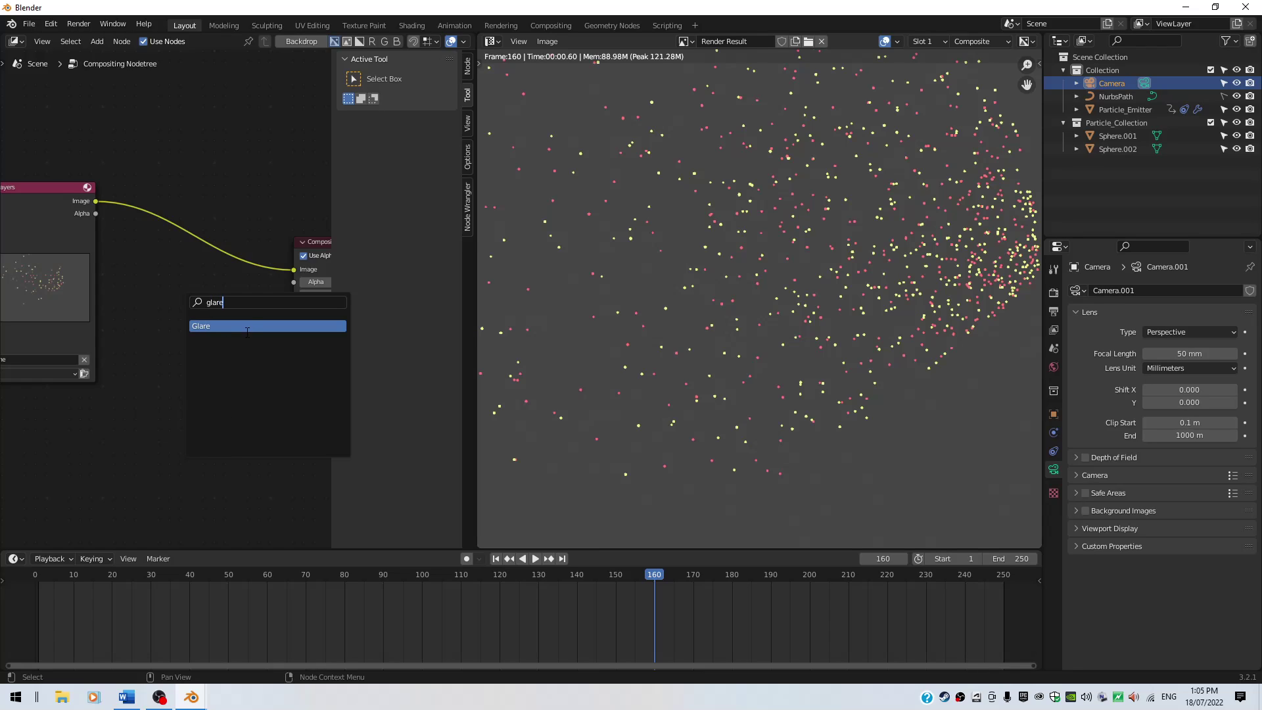
click(247, 326)
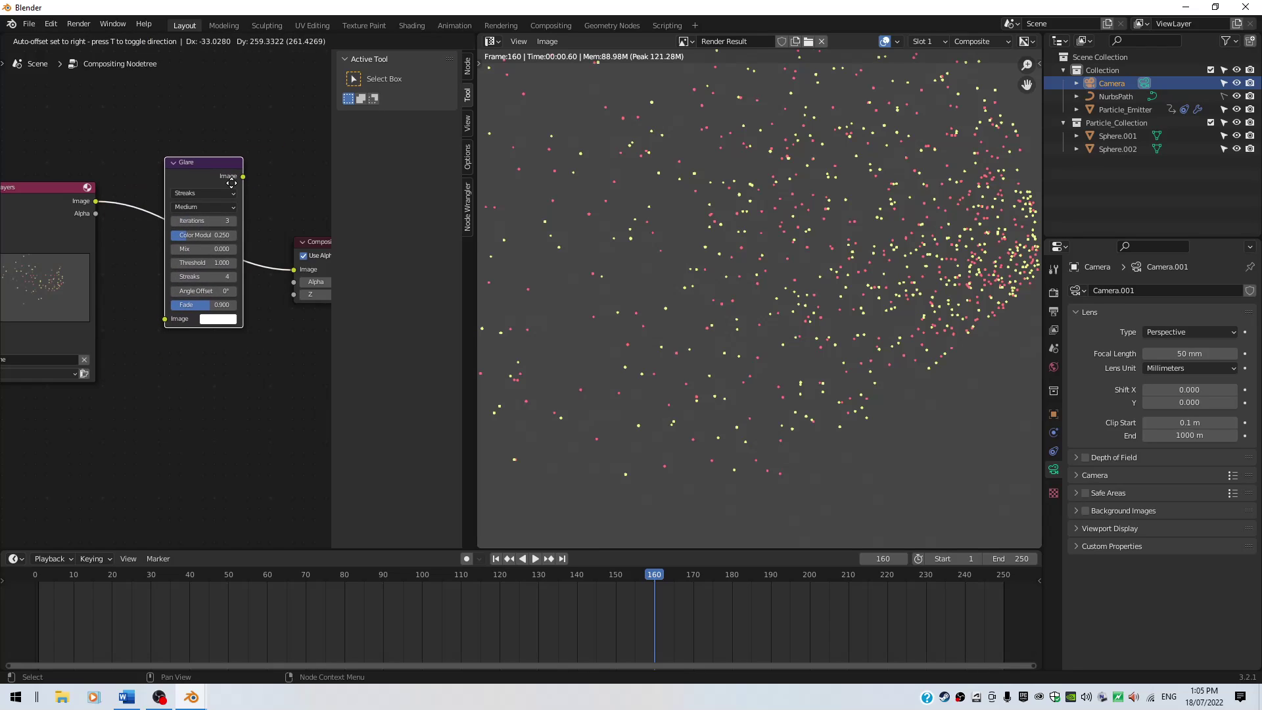
click(231, 182)
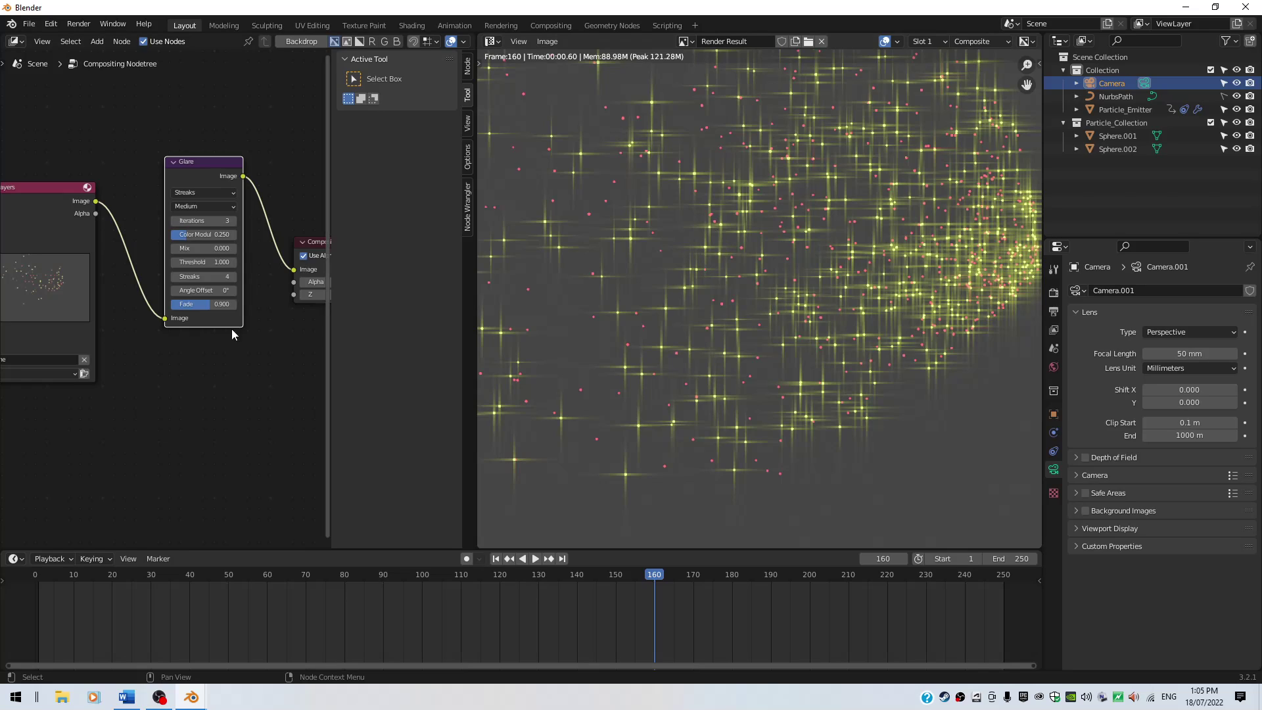
Set the Glare node's streaks to 6 and inspect the star-shaped glow on the rendered particles
click(217, 279)
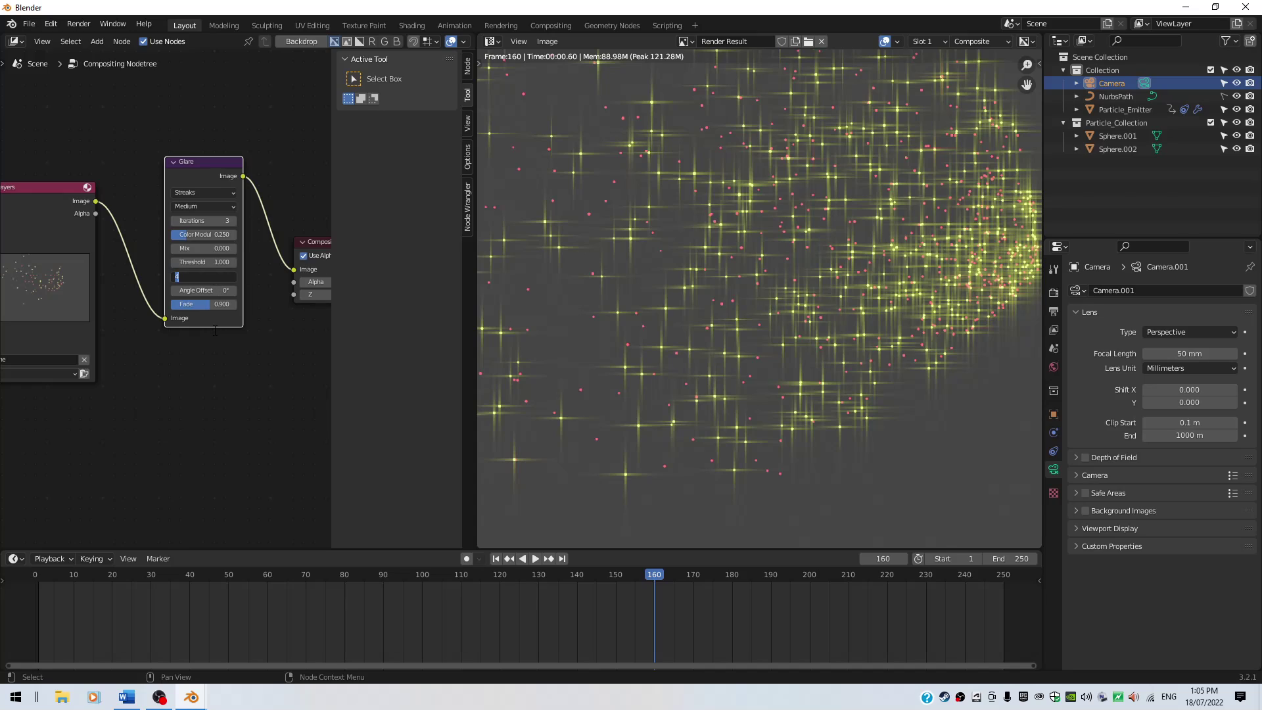
text(6)
key(Return)
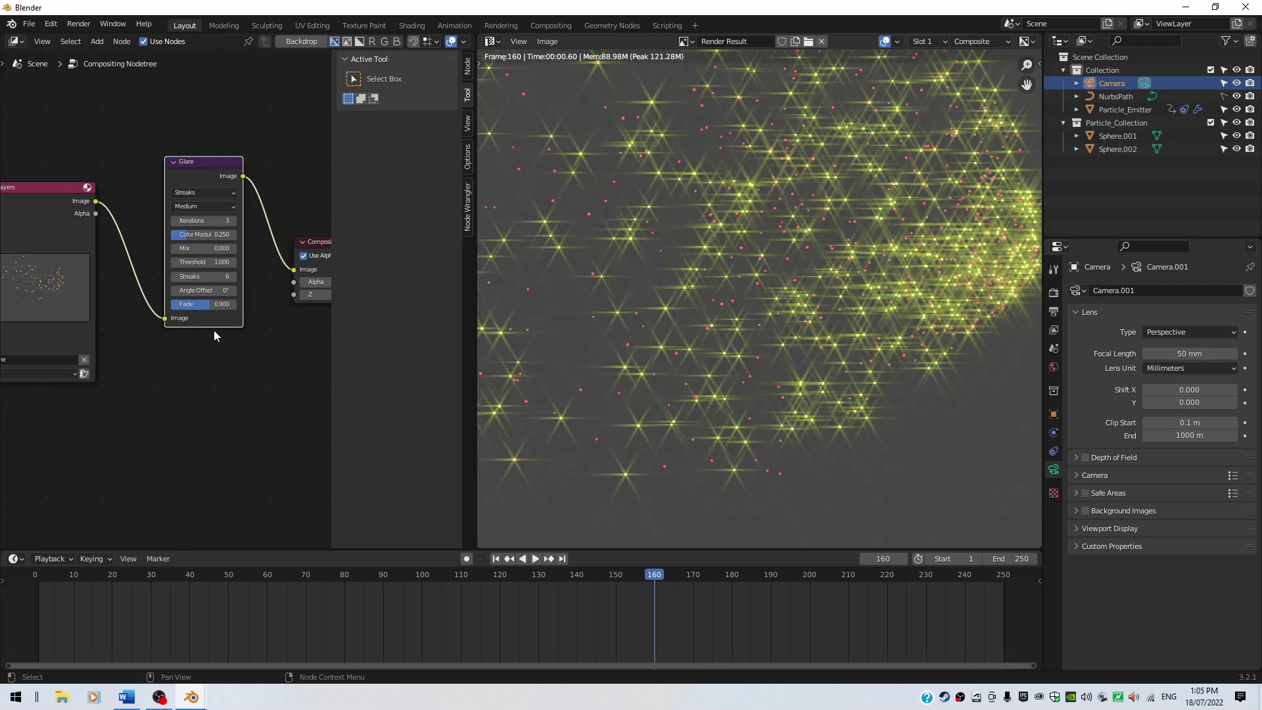
scroll(846, 385, down, 3)
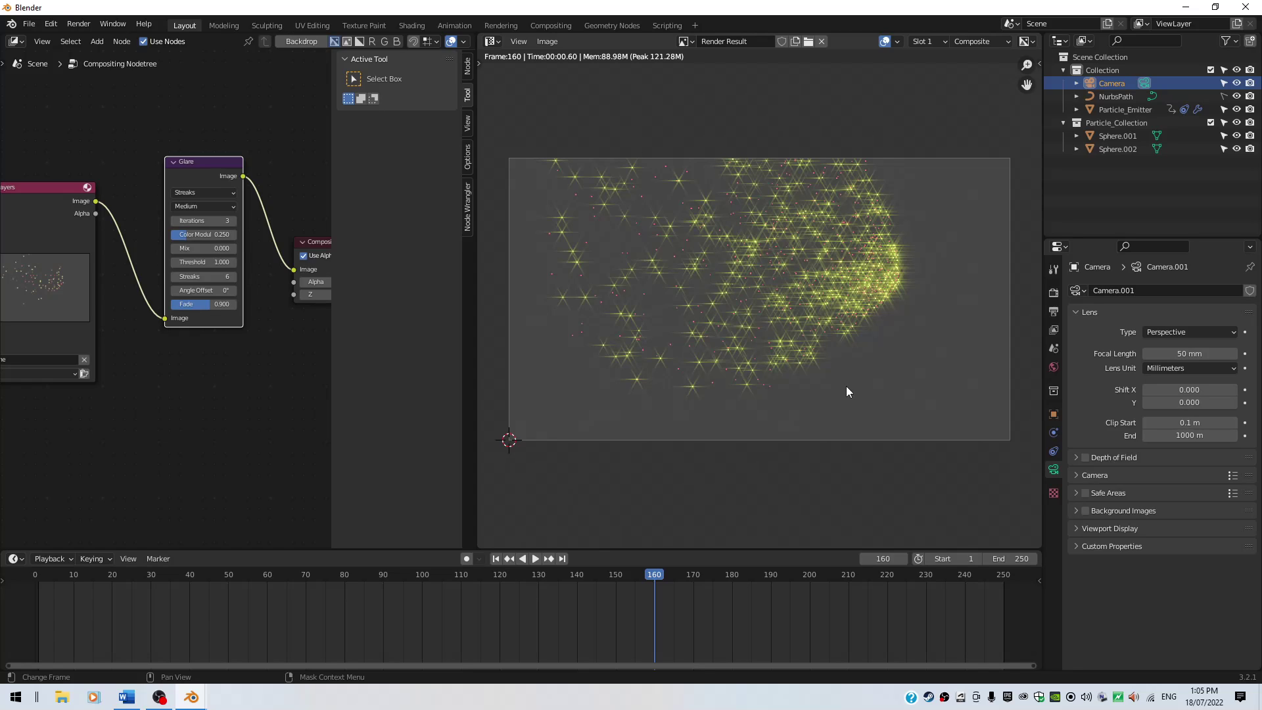
scroll(845, 384, up, 3)
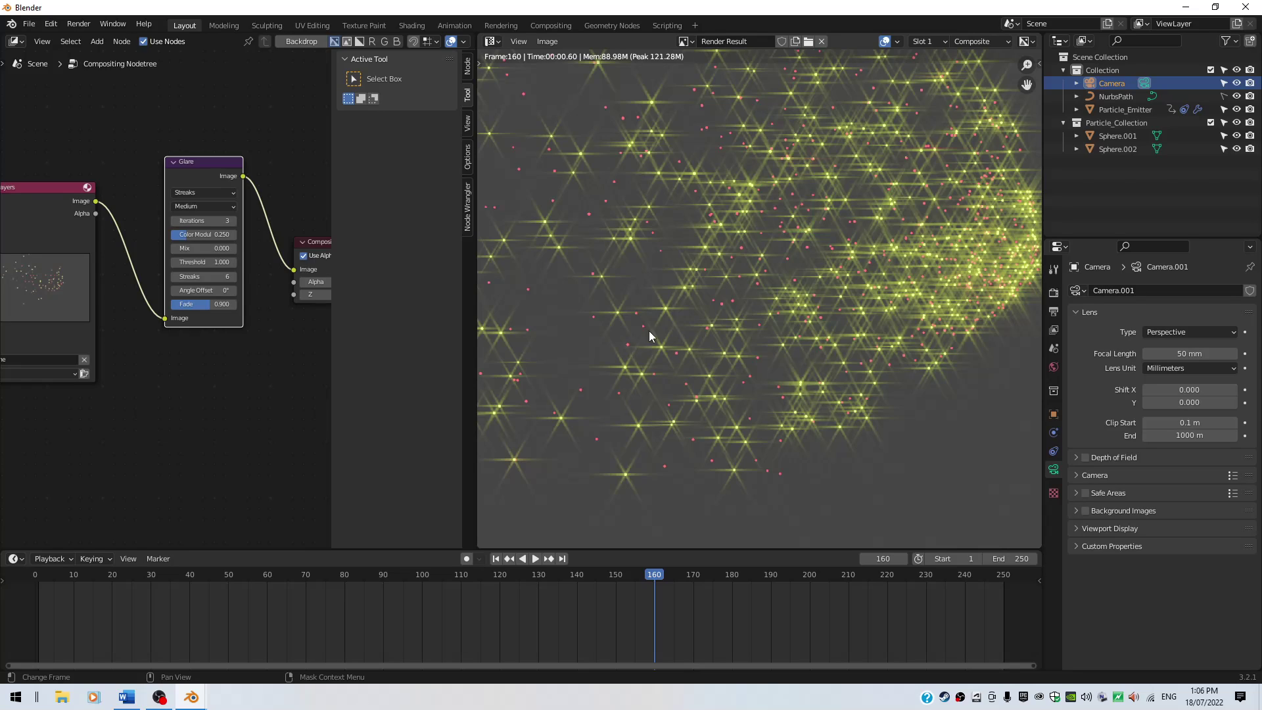
key(Home)
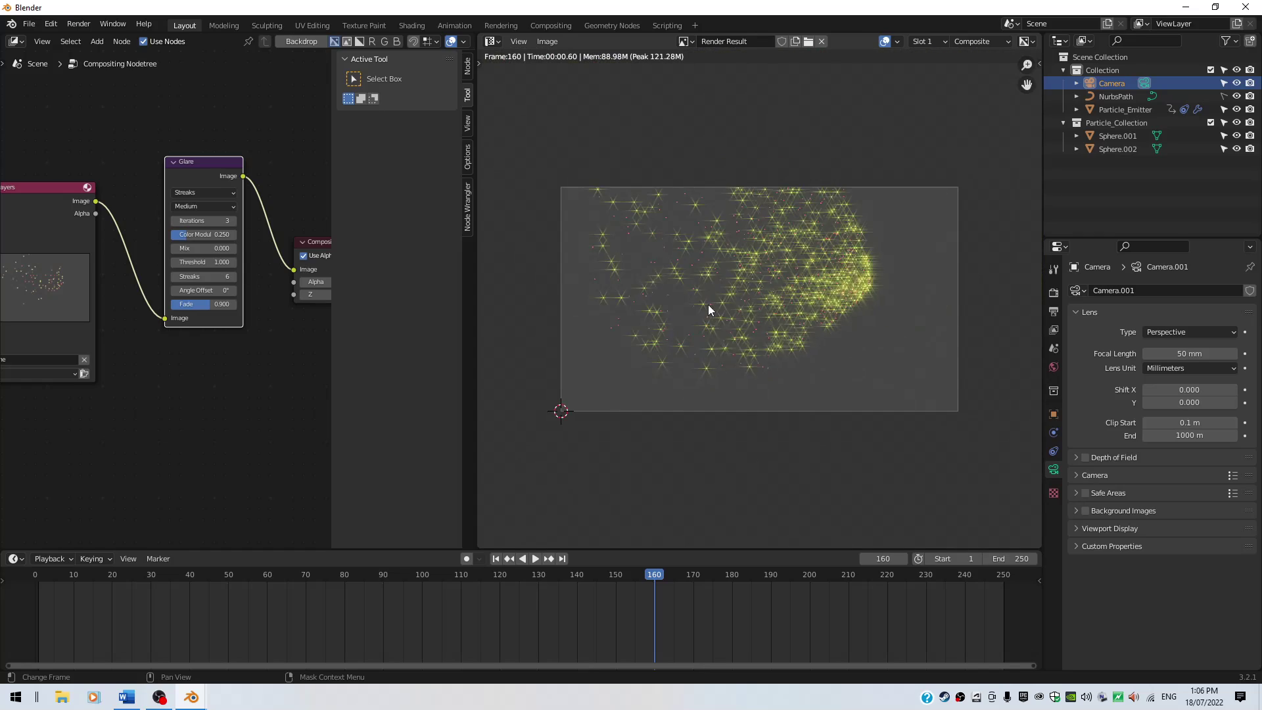
Return the image area to the 3D Viewport and compare the emission settings of the red and yellow spheres' materials
click(499, 41)
click(522, 78)
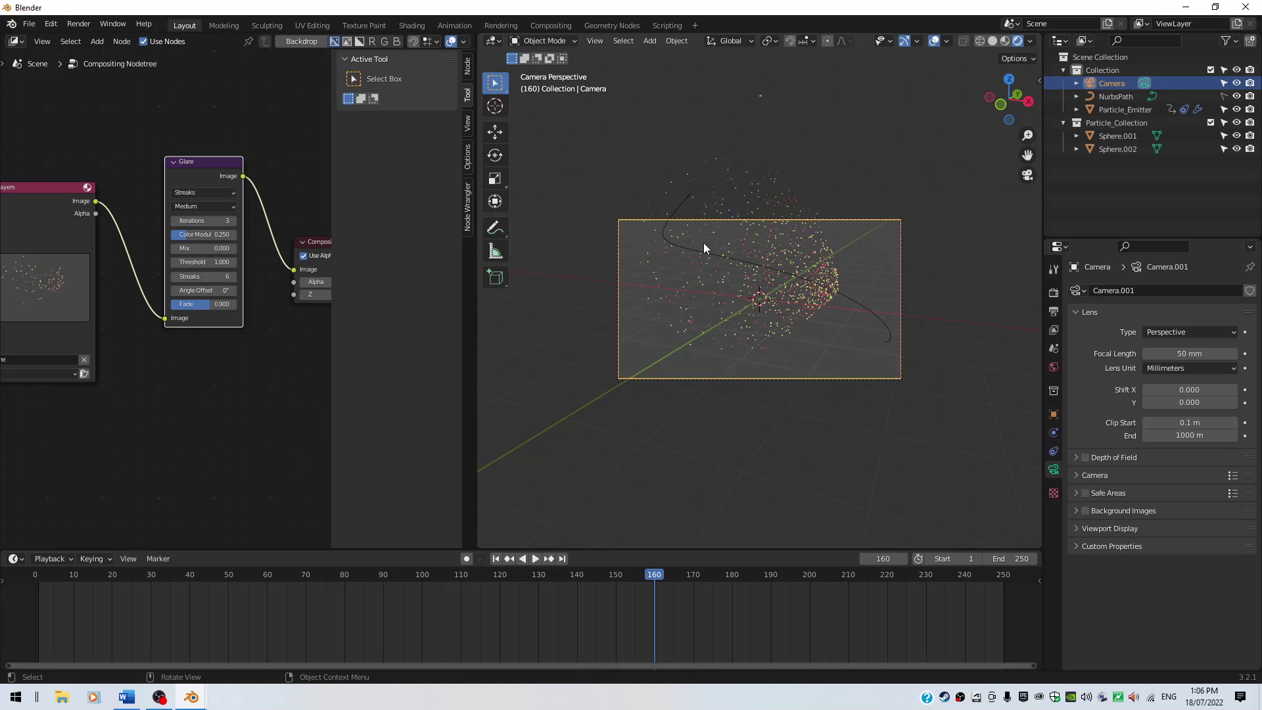
scroll(703, 242, up, 10)
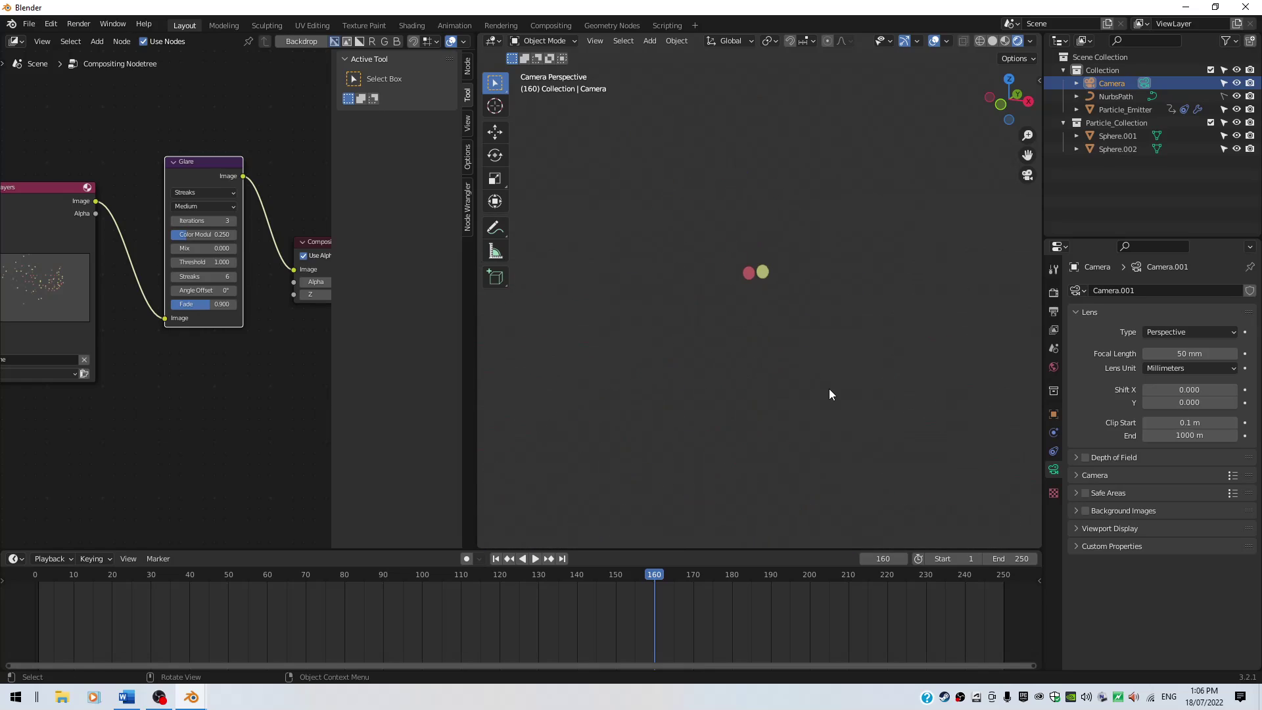
click(746, 273)
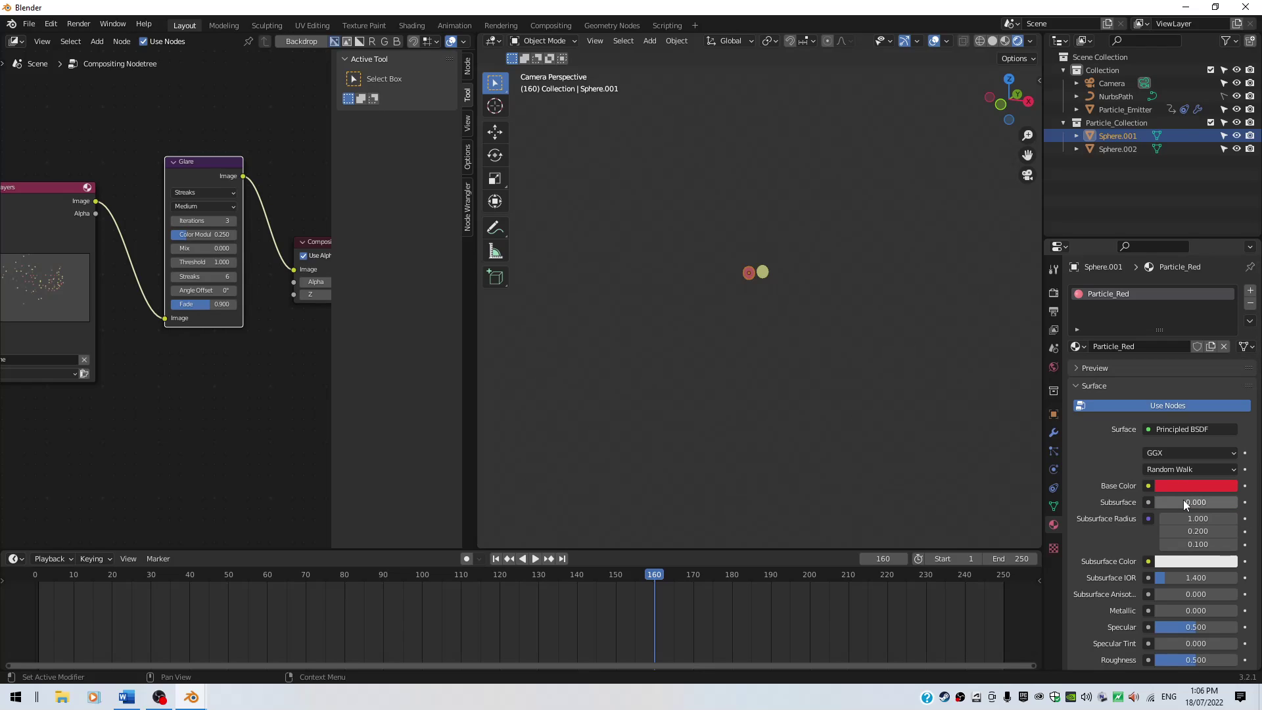
scroll(1183, 499, down, 8)
scroll(1182, 500, down, 3)
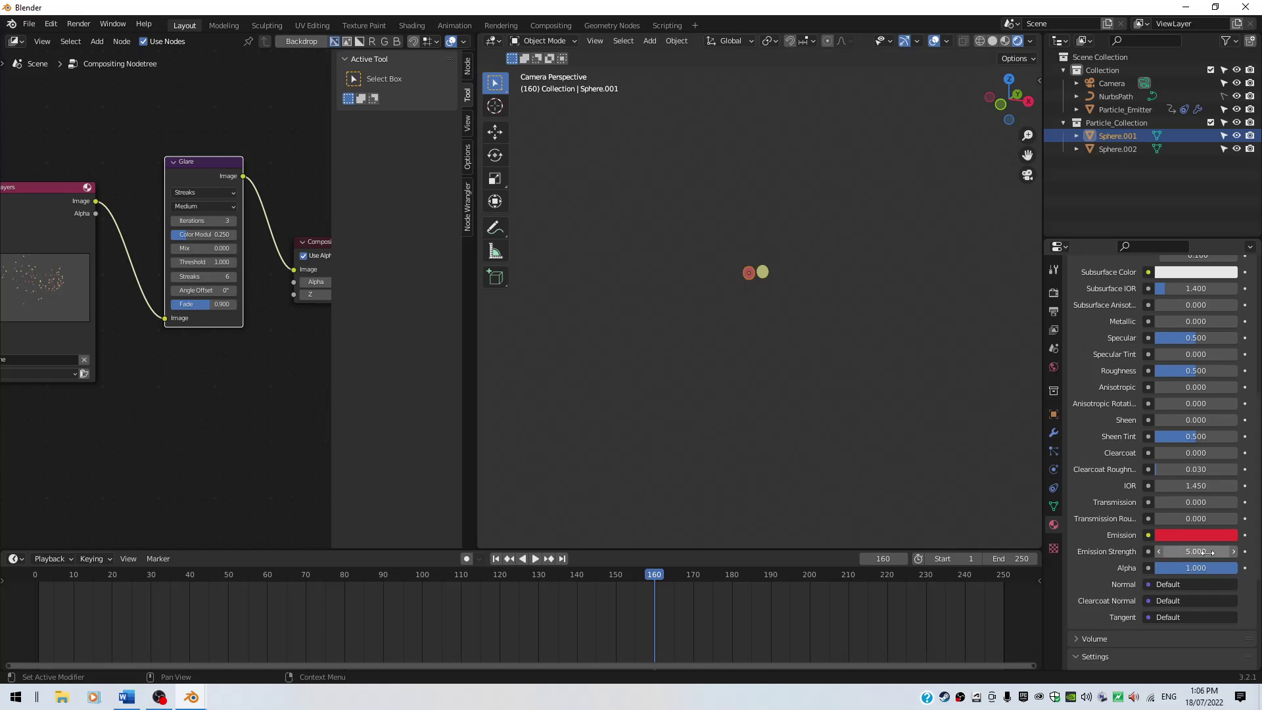
click(1114, 151)
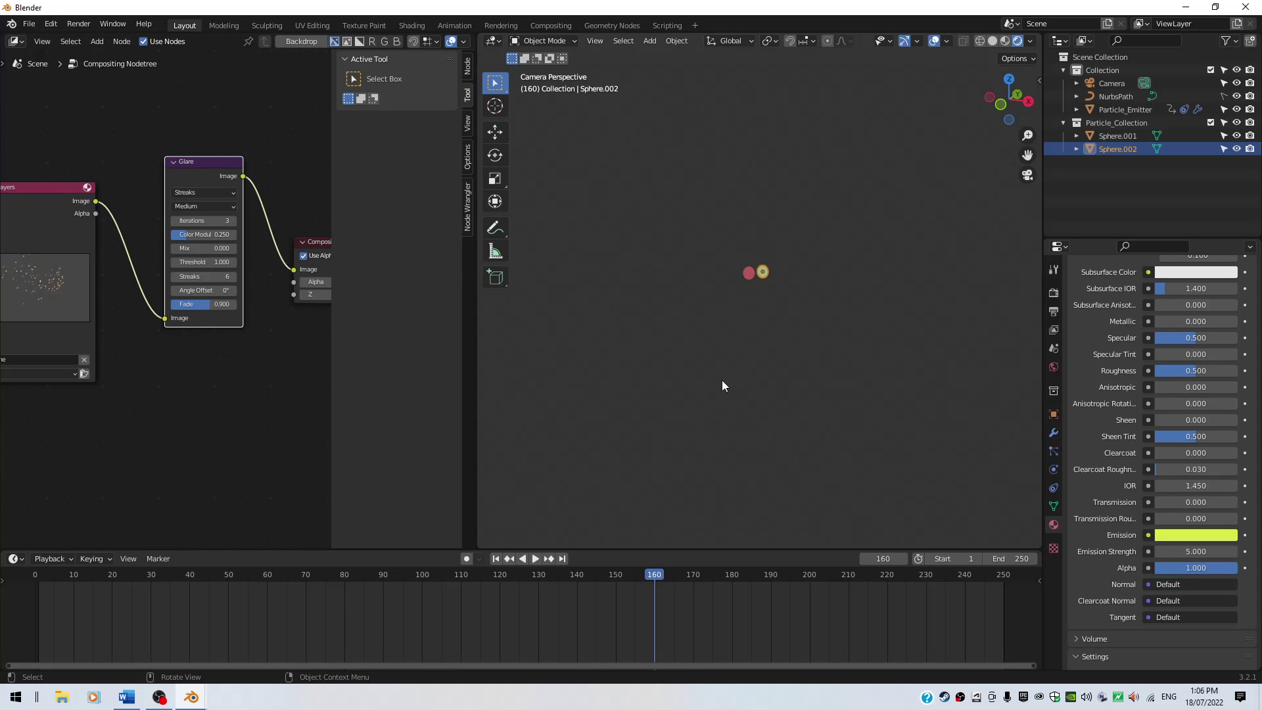
Try an emission strength of 25 on the red sphere's material and set it back to 5
click(748, 272)
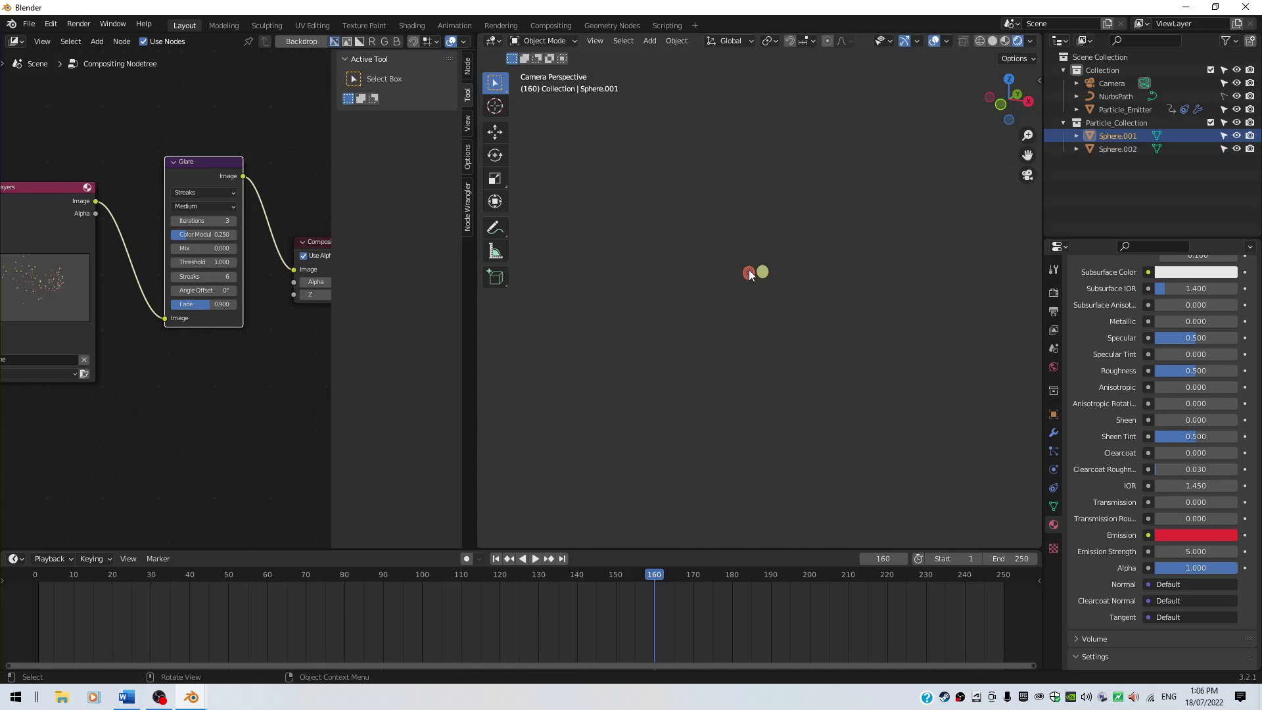
click(1191, 555)
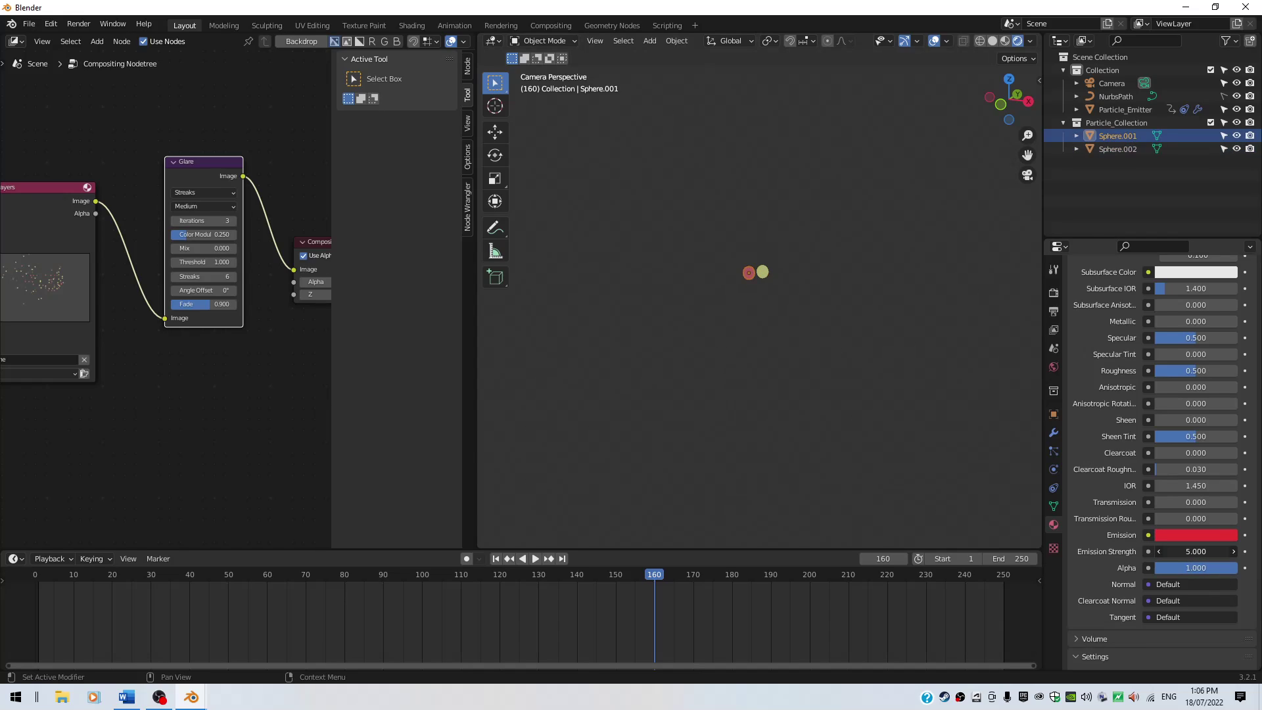
text(25)
key(Return)
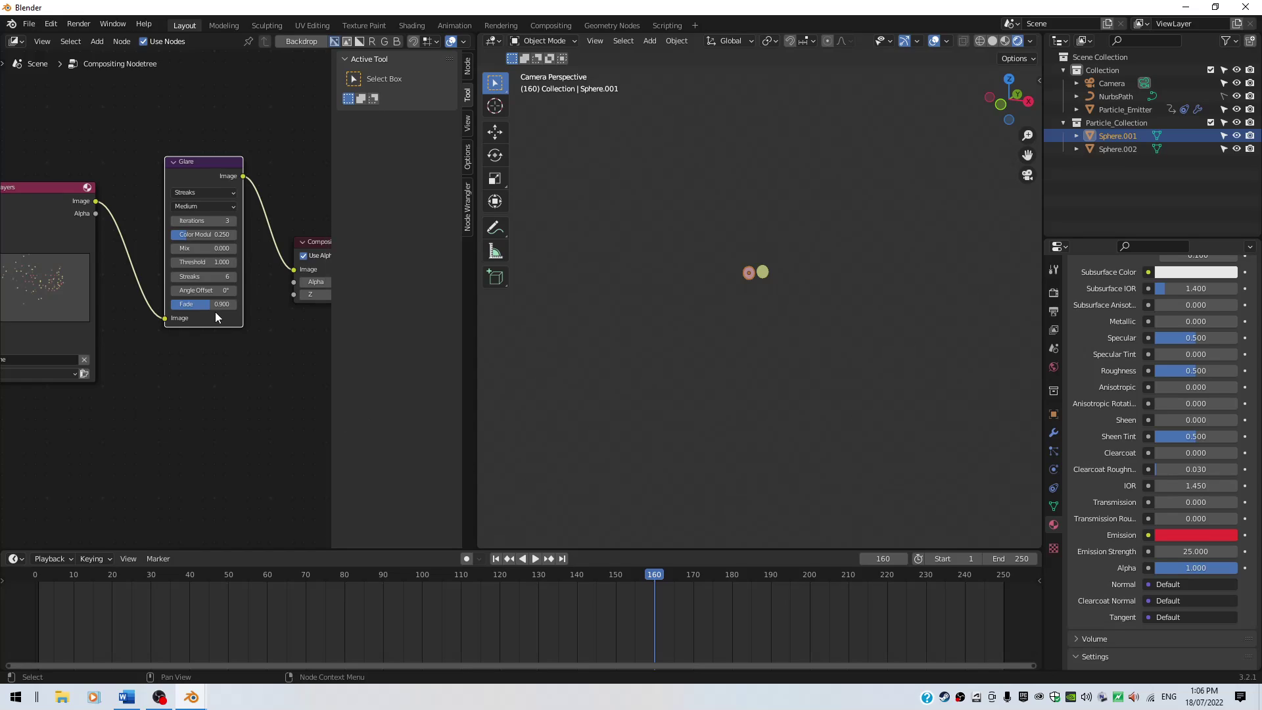
click(1200, 552)
text(5)
key(Return)
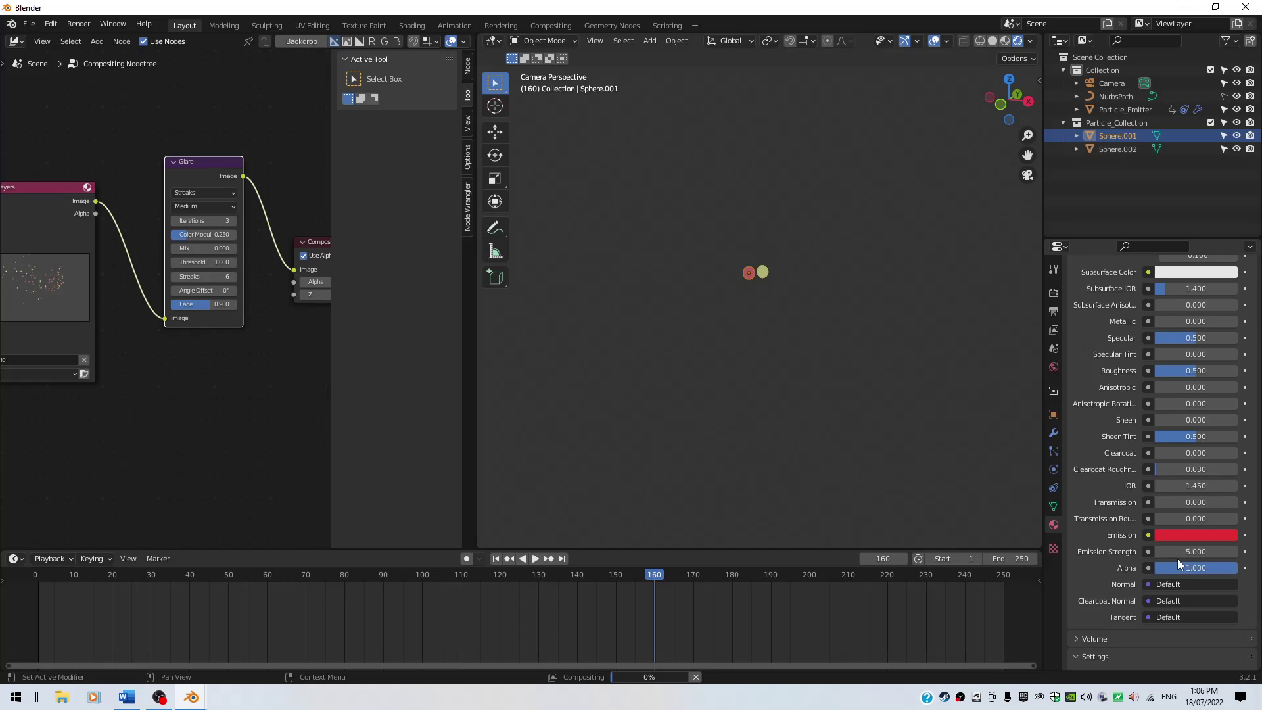
Set the Glare node's threshold to 0.2 and show the render result in an Image Editor in place of the 3D Viewport
click(221, 263)
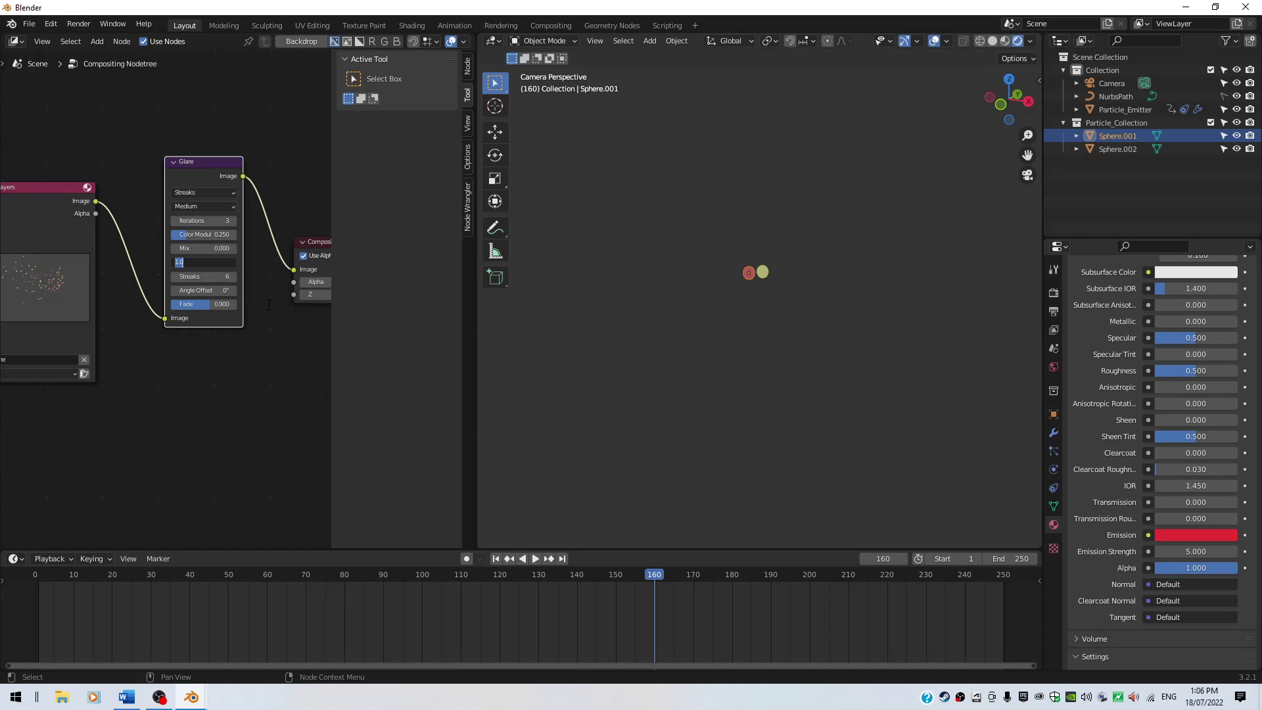
text(0.2)
key(Return)
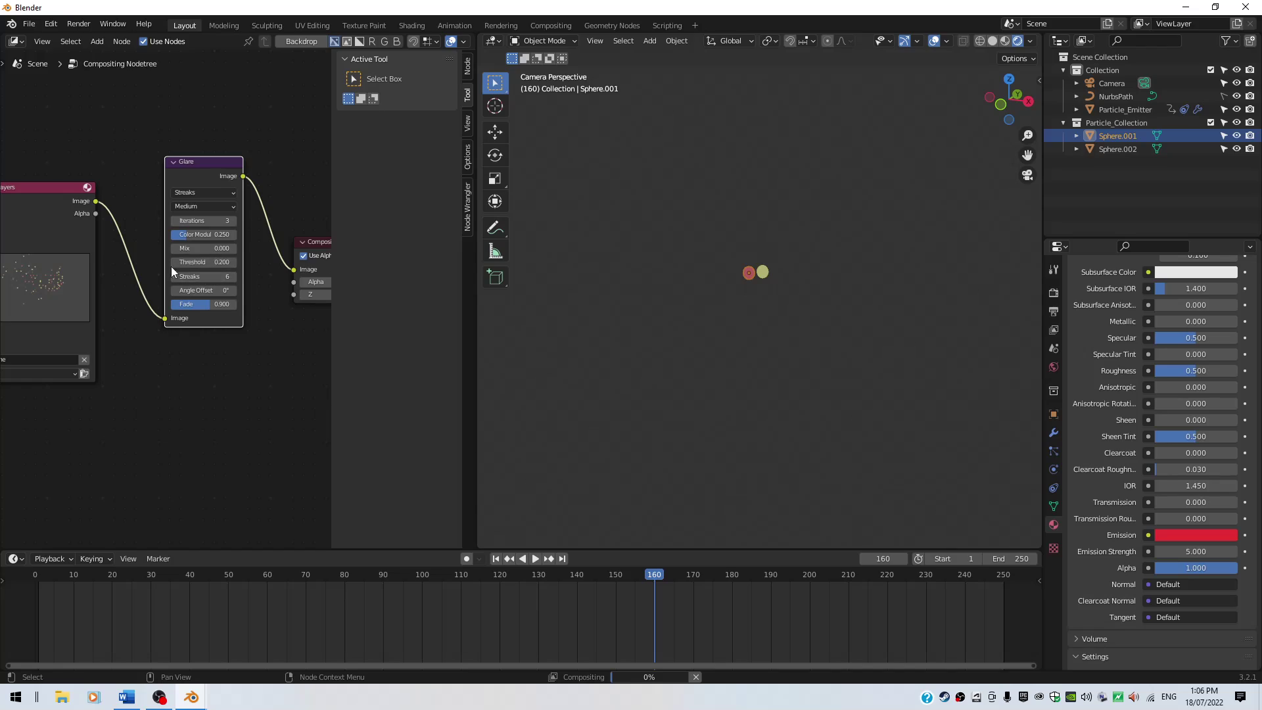
click(500, 42)
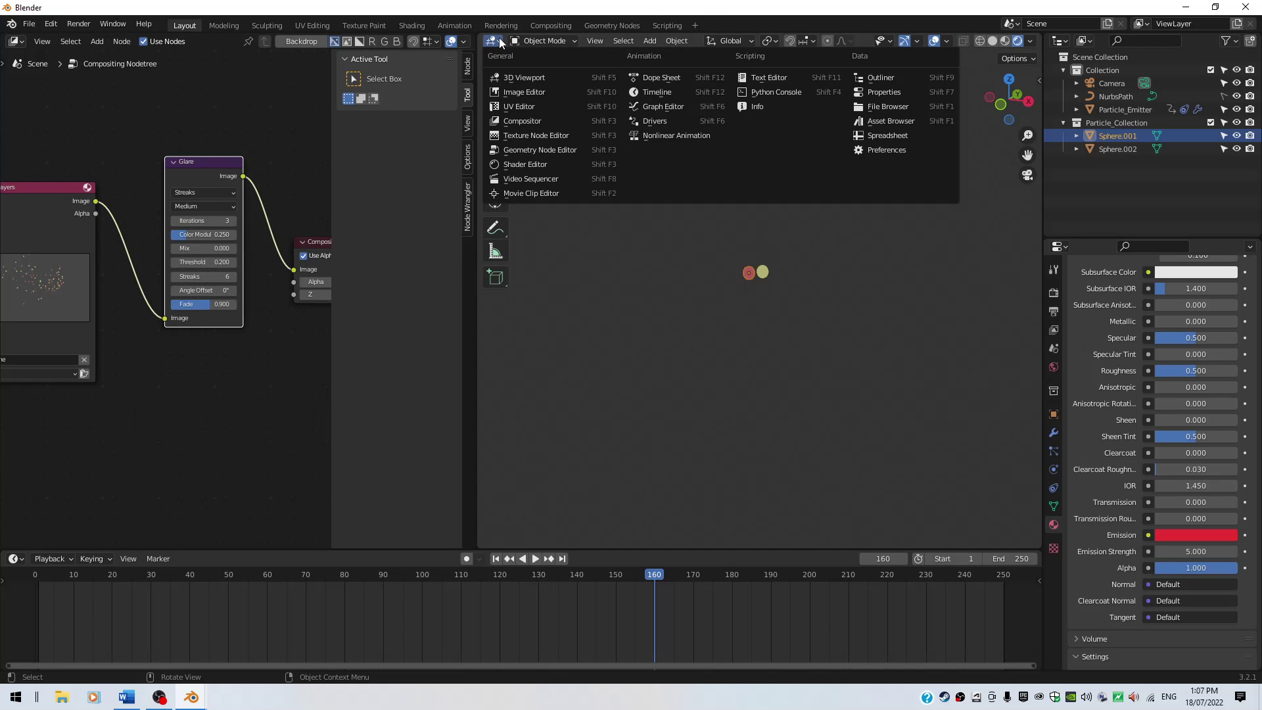
click(529, 92)
scroll(798, 373, up, 5)
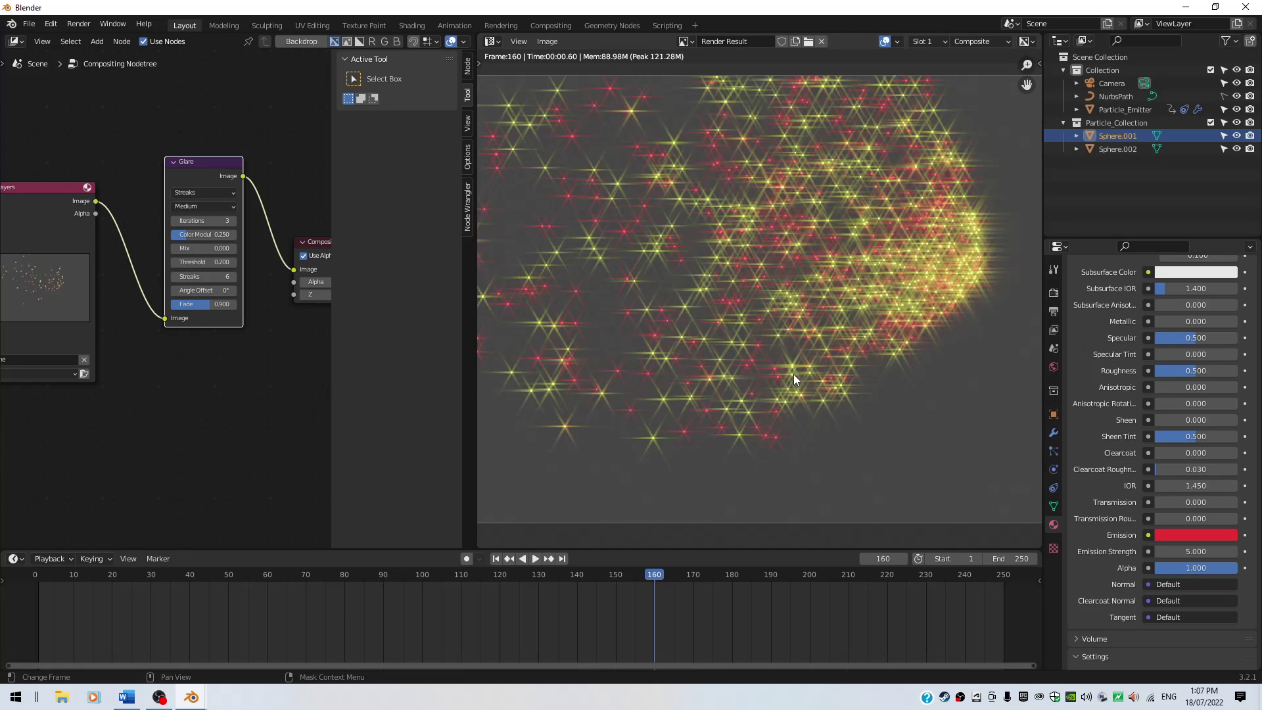
Compare the glare at threshold 1 with threshold 0.2, restoring 0.2 and fitting the whole render in view
click(217, 262)
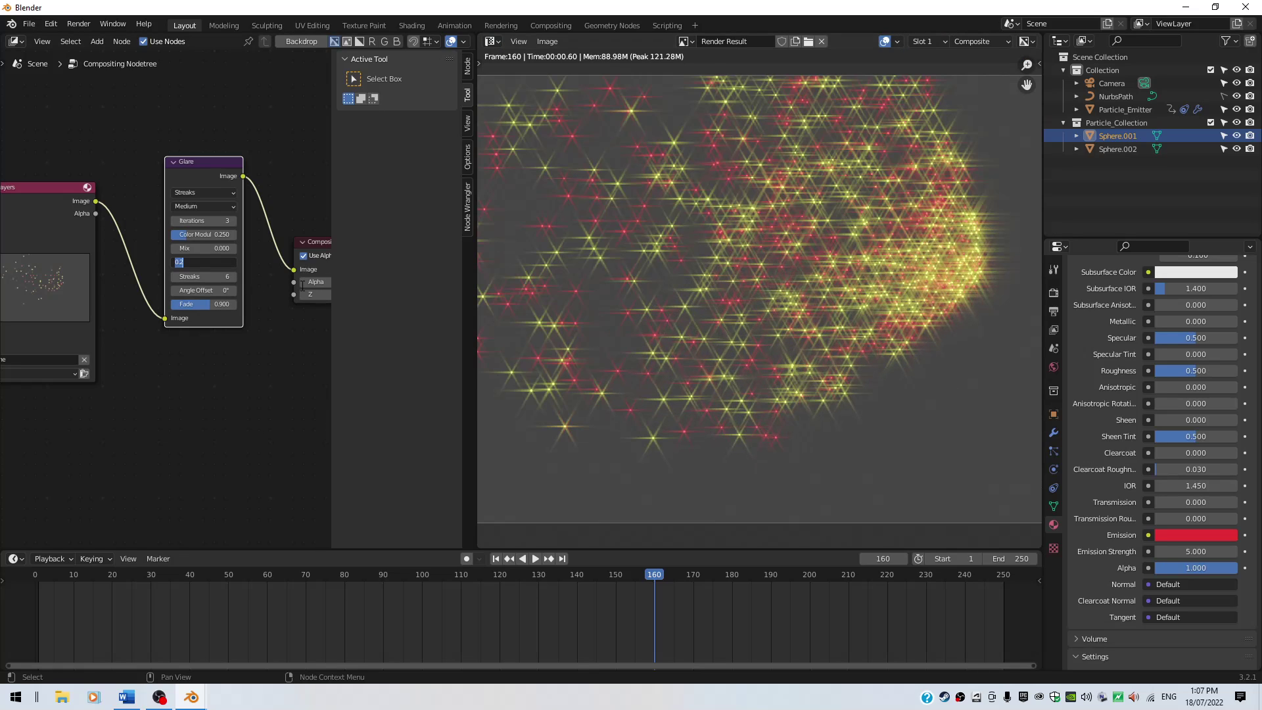
text(1)
key(Return)
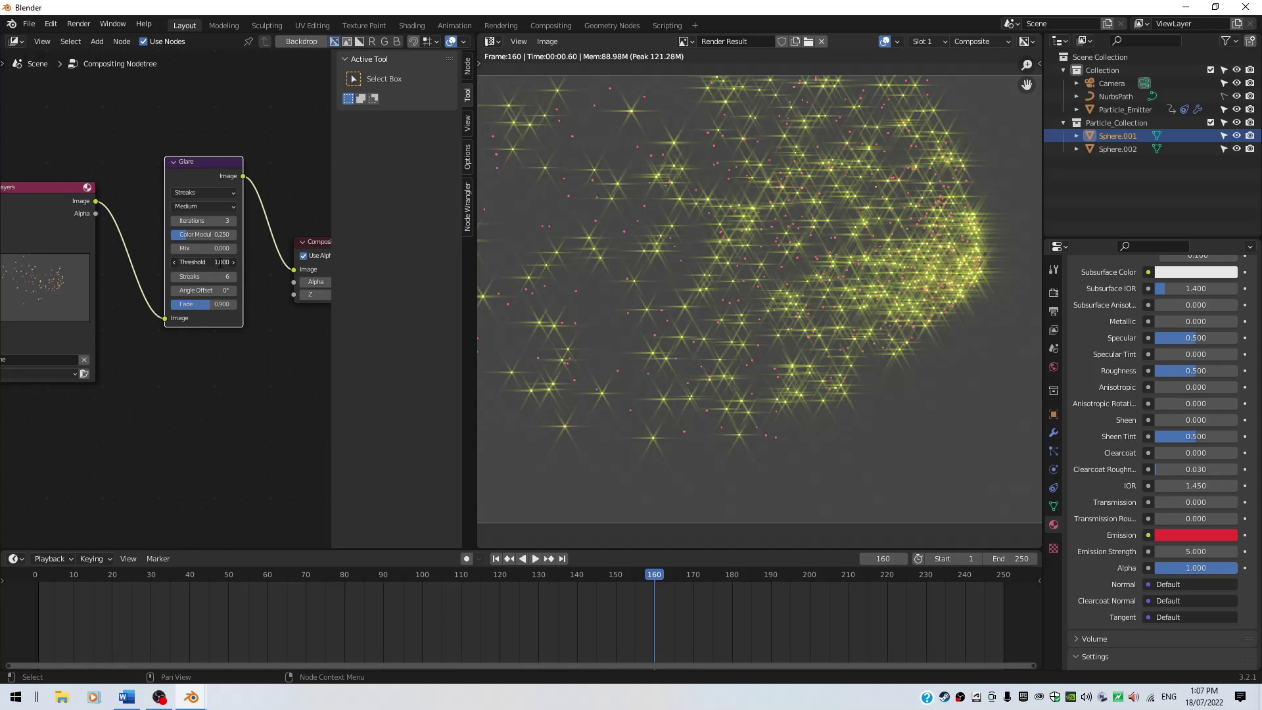
drag(219, 263, 219, 262)
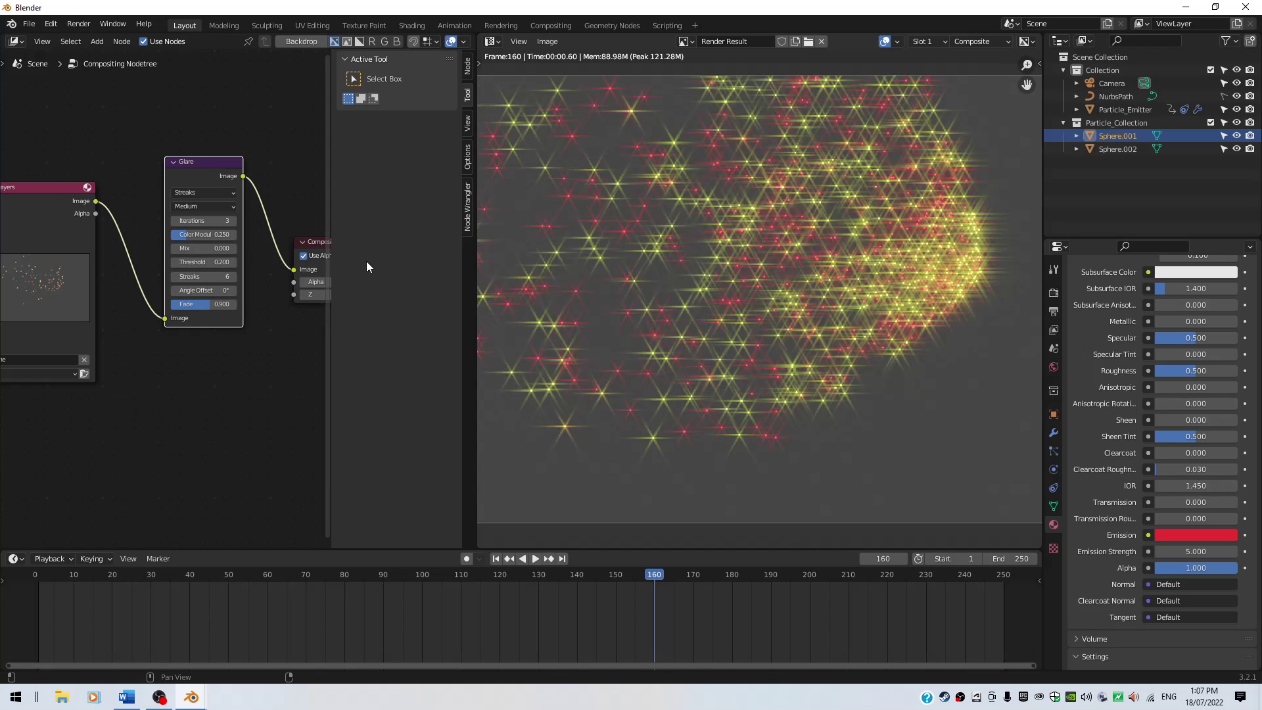
key(Home)
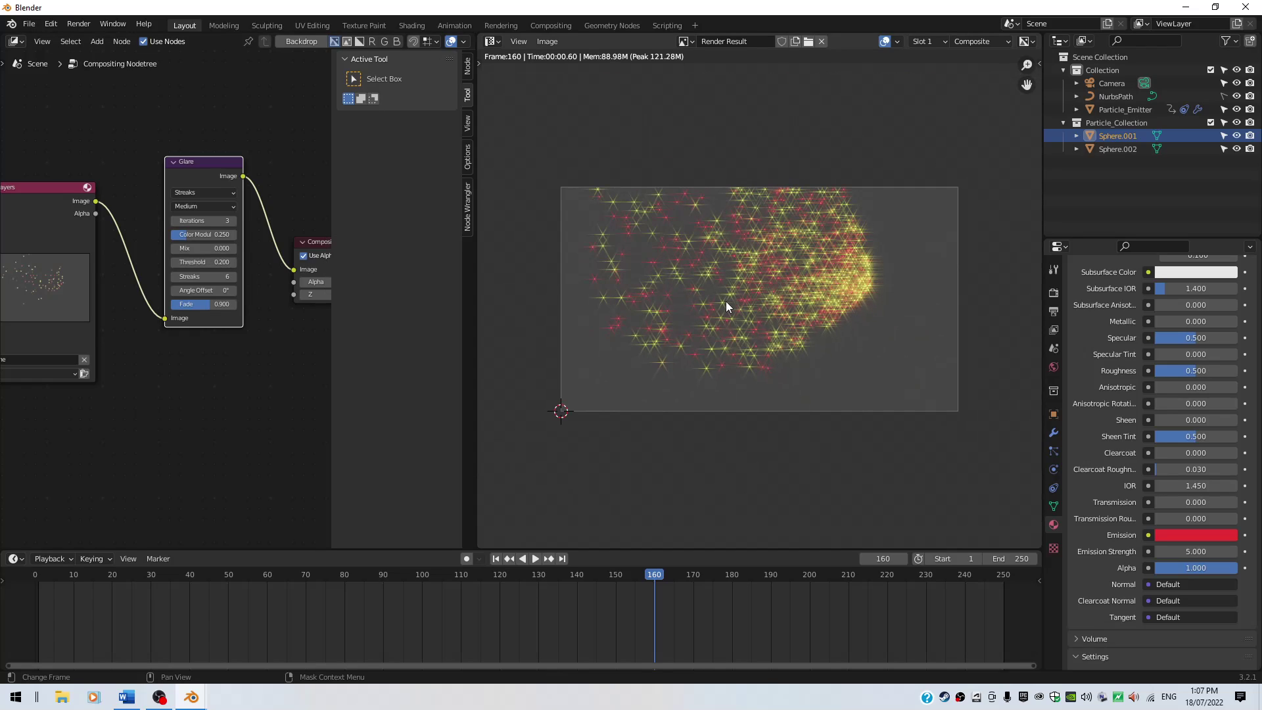